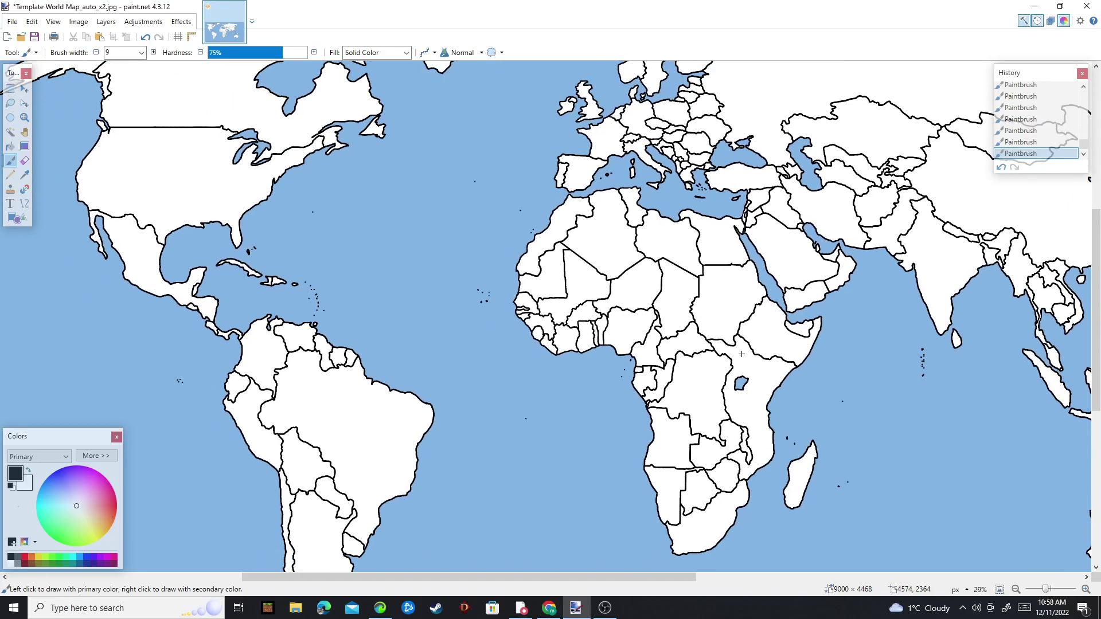
click(604, 608)
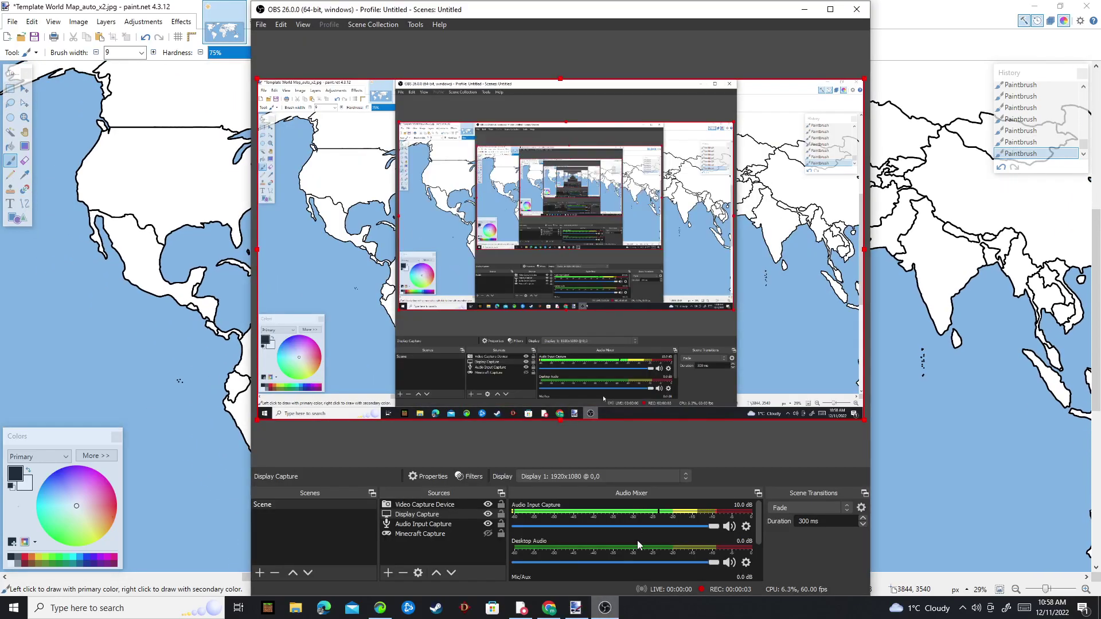
click(605, 608)
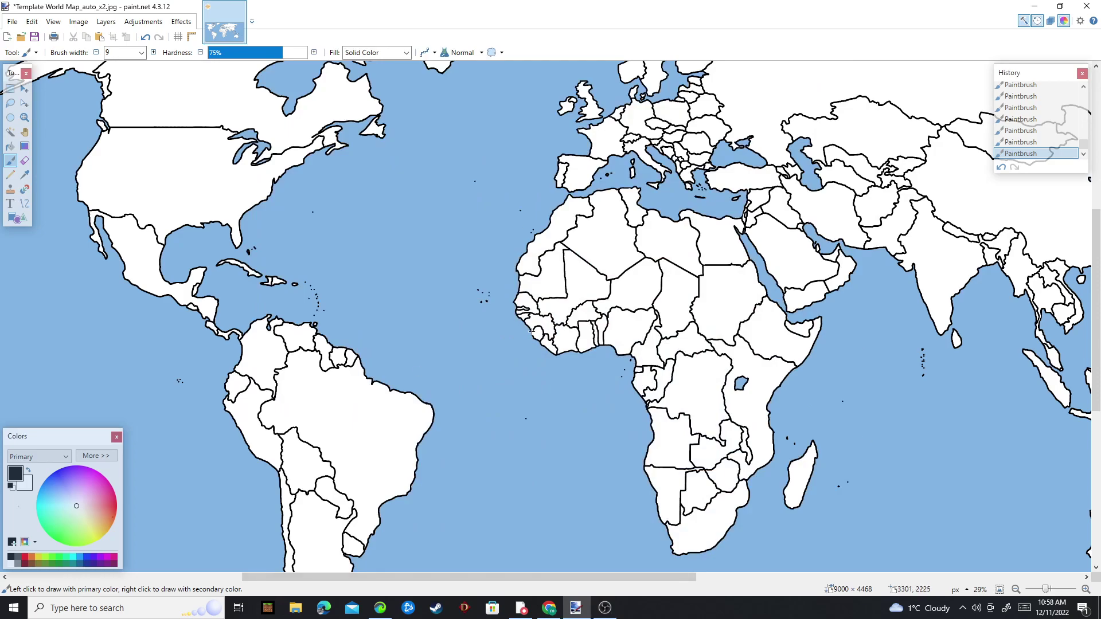
- Examine the blank world map's country borders across Africa, Europe, the Middle East and South America
drag(666, 290, 547, 354)
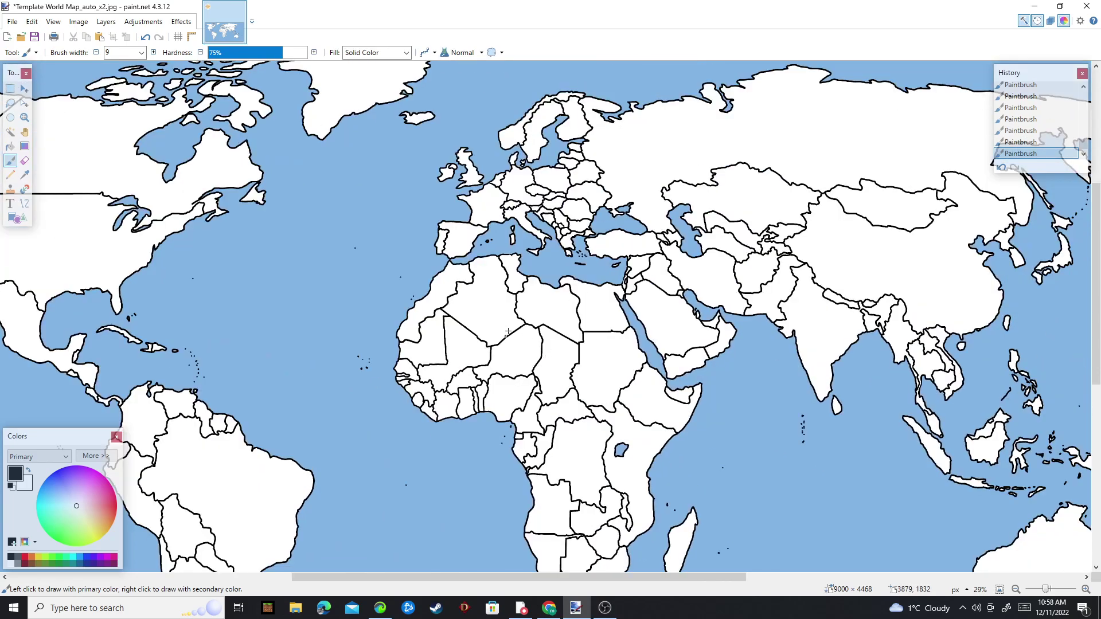
scroll(509, 330, up, 4)
scroll(505, 283, down, 3)
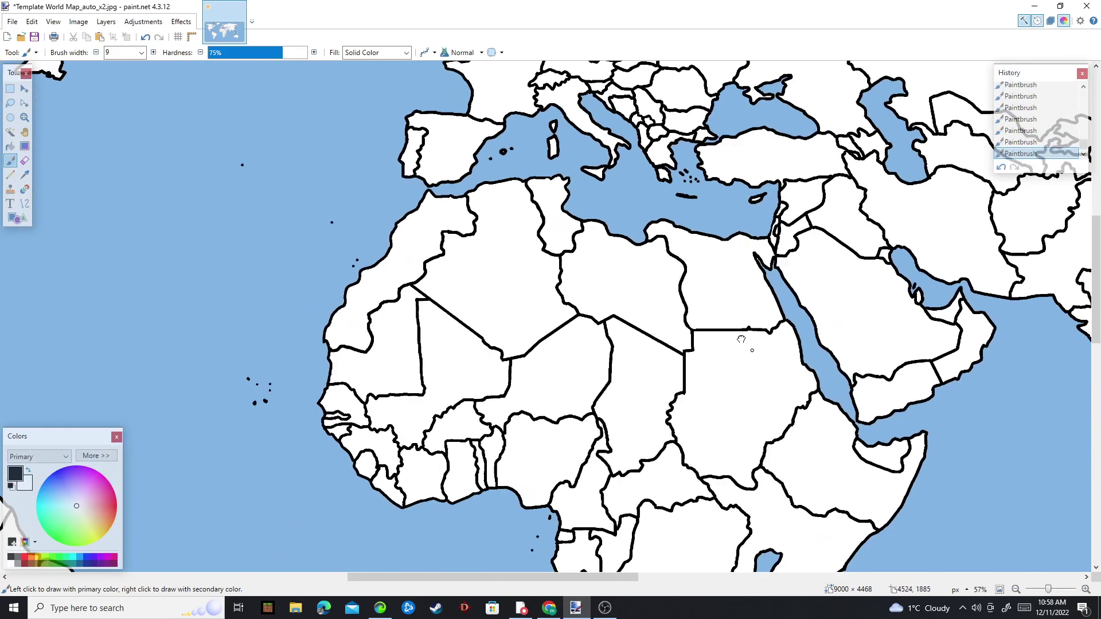
scroll(480, 231, up, 3)
scroll(534, 357, down, 5)
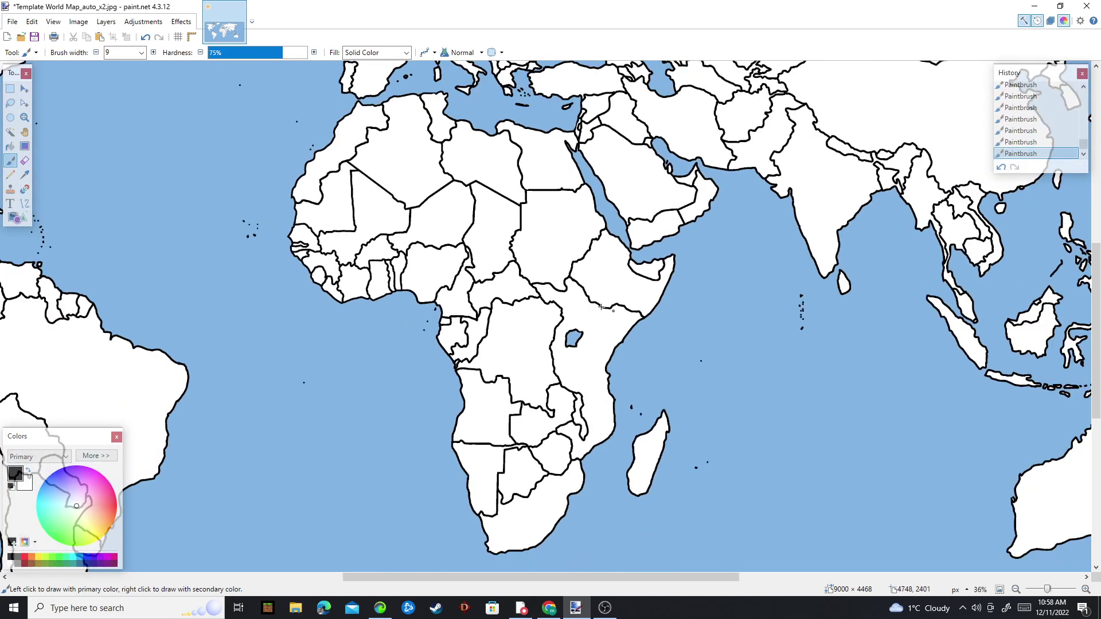
scroll(492, 285, up, 1)
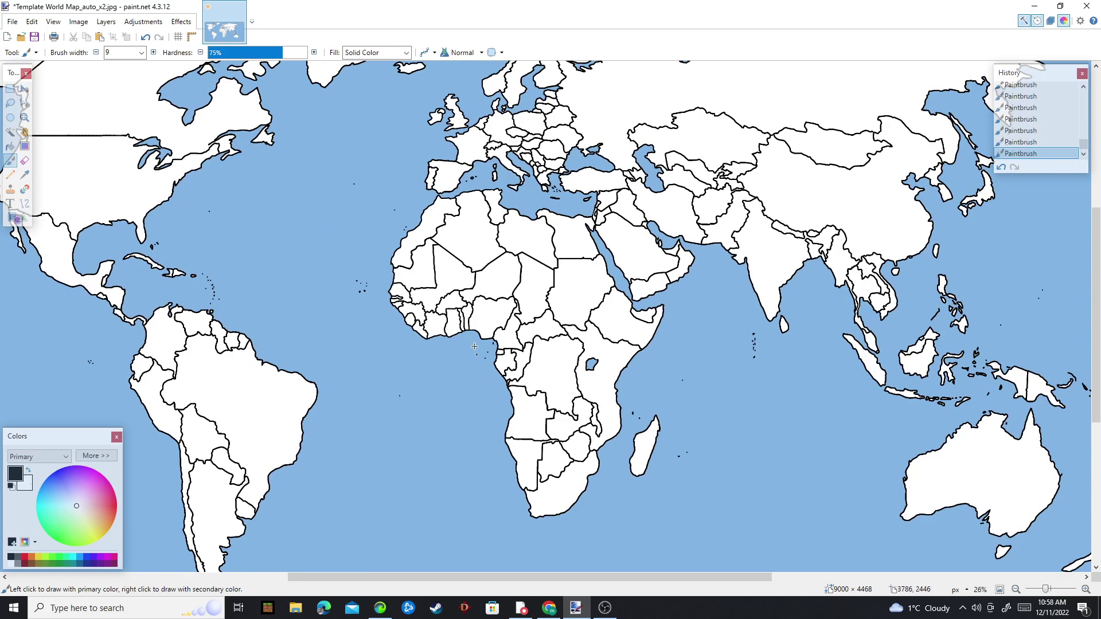
scroll(453, 240, up, 6)
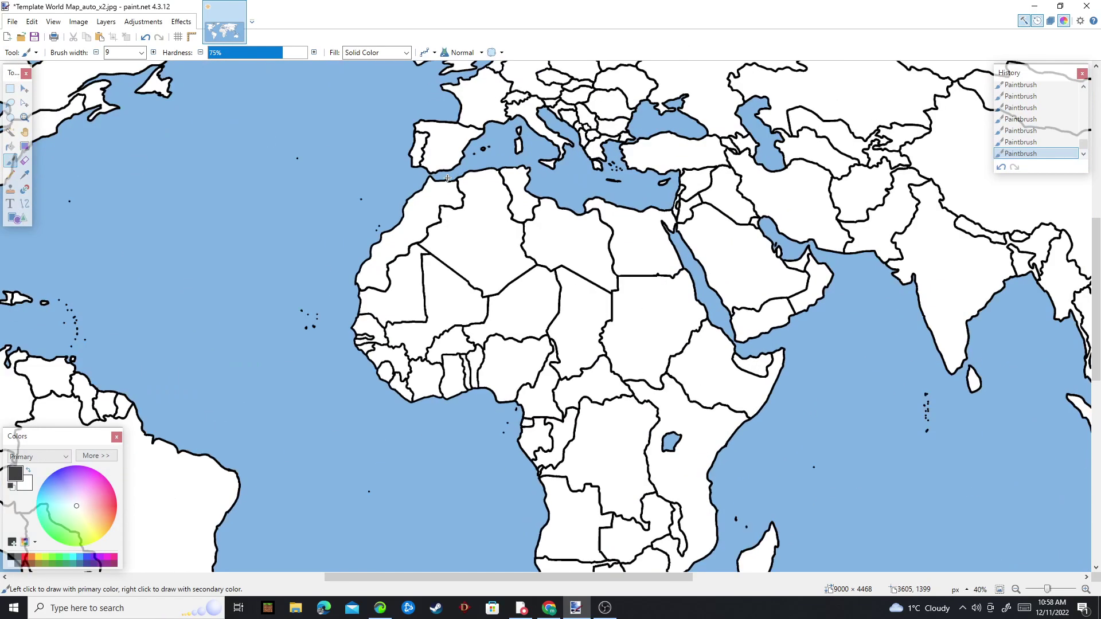
scroll(408, 176, up, 2)
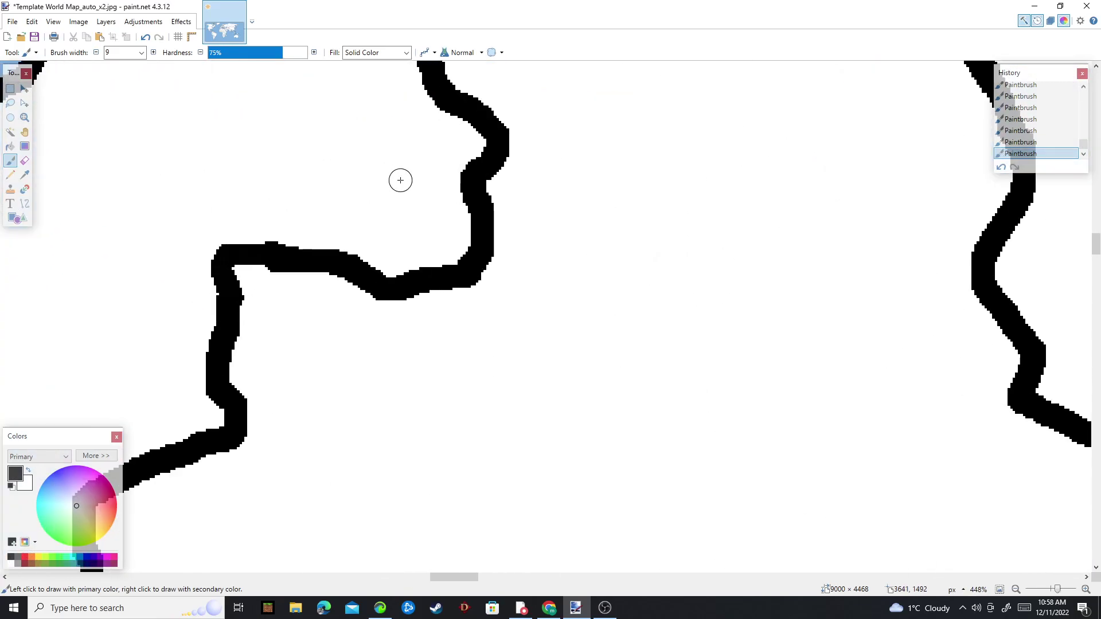
drag(400, 180, 580, 122)
scroll(506, 202, down, 1)
scroll(508, 210, down, 5)
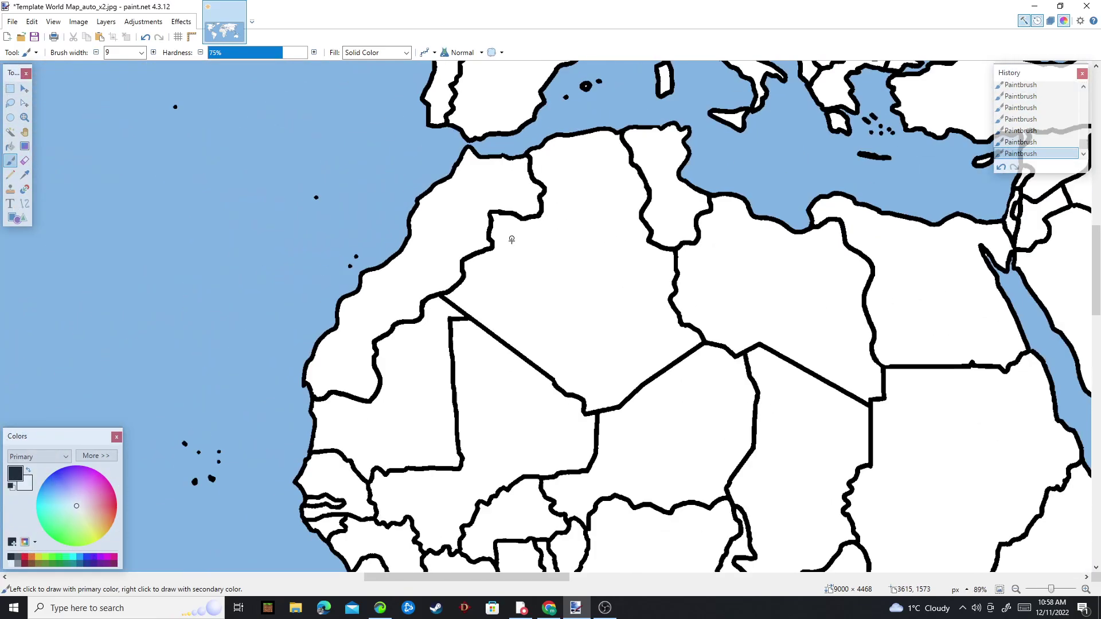
scroll(423, 314, down, 2)
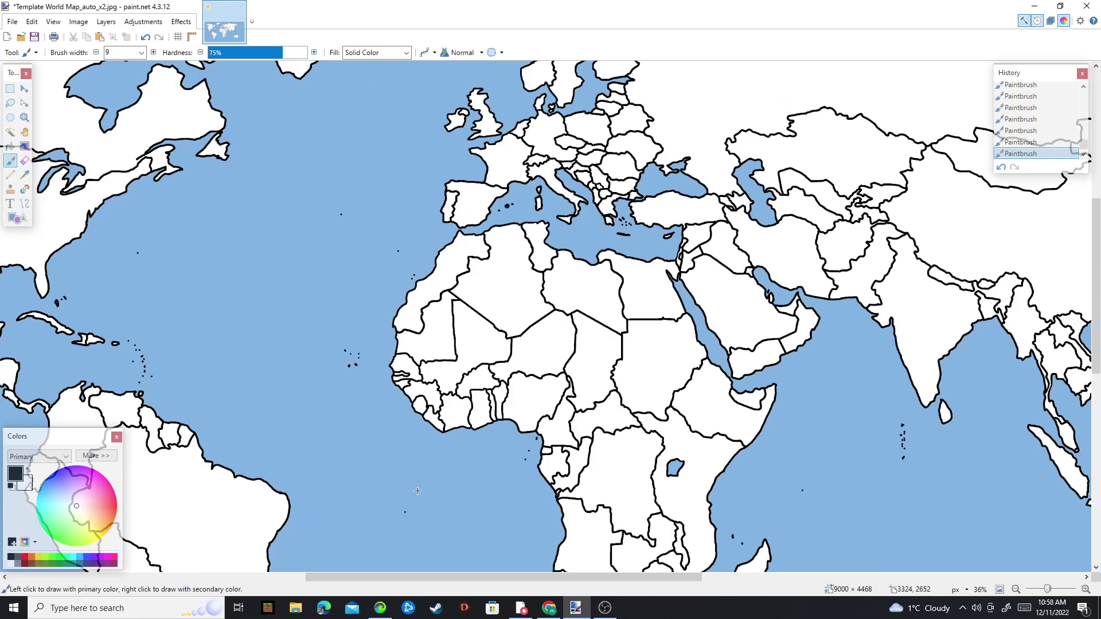
drag(249, 427, 426, 301)
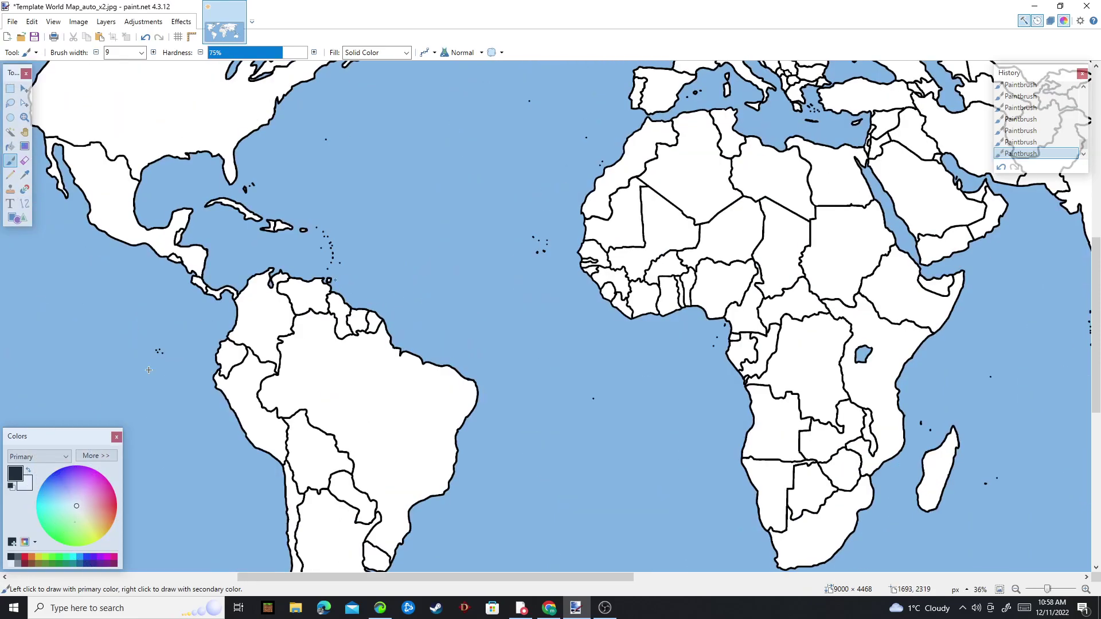
drag(673, 356, 276, 581)
scroll(453, 294, up, 2)
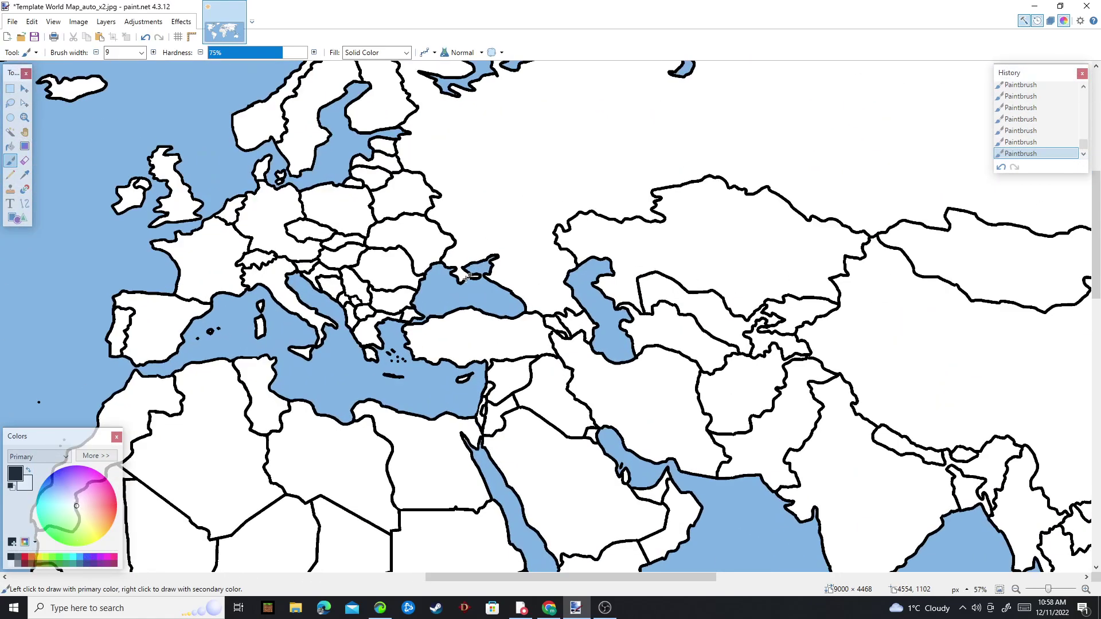
drag(374, 473, 444, 436)
scroll(653, 295, down, 4)
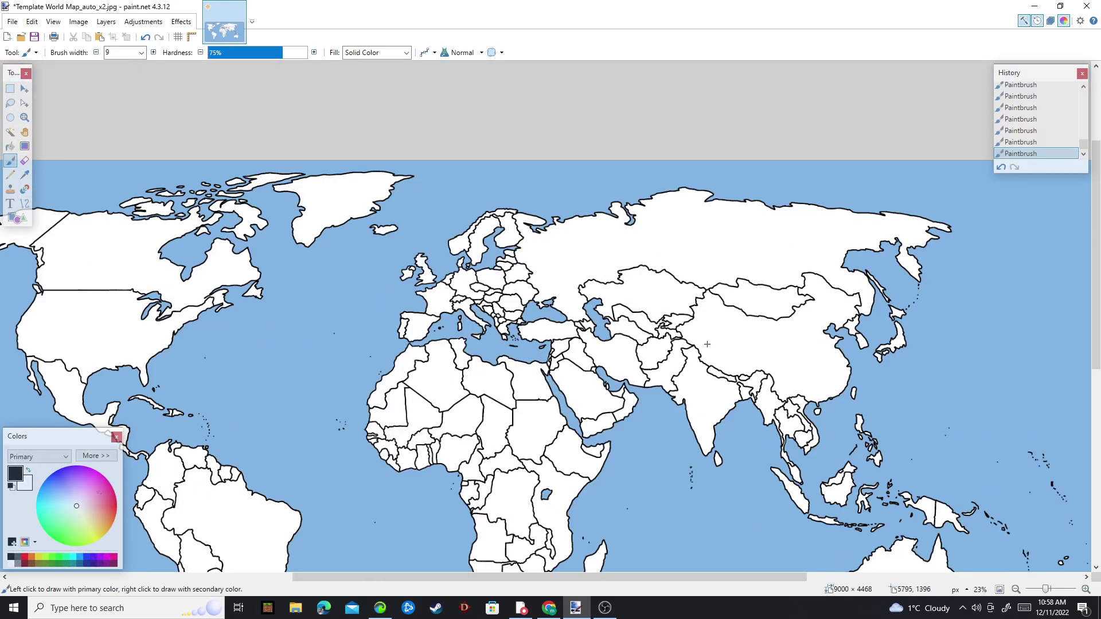
scroll(600, 496, up, 4)
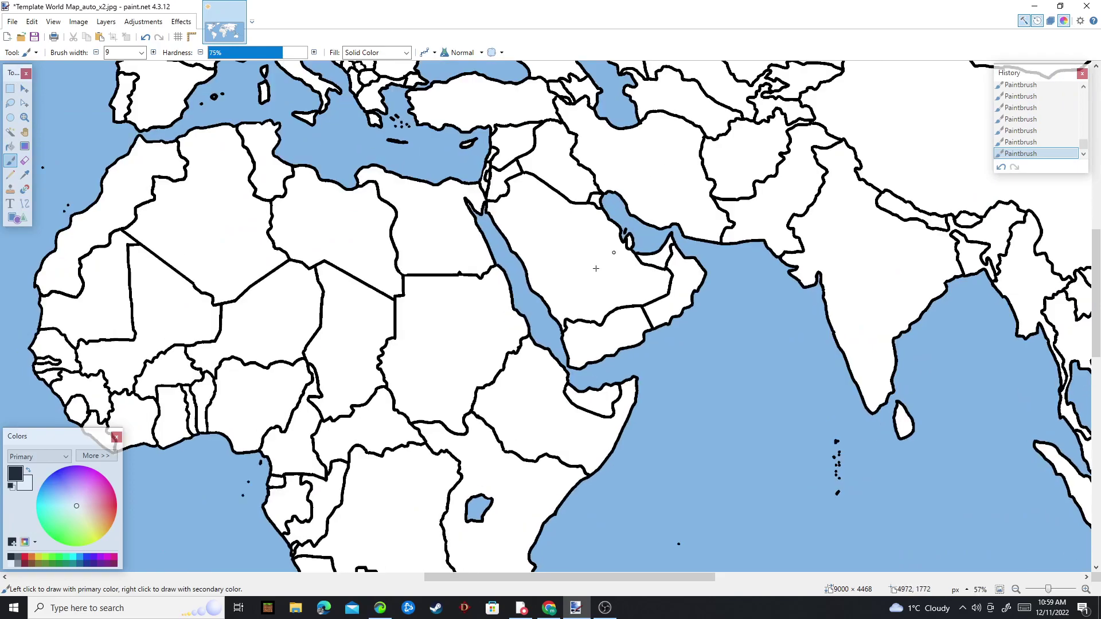
drag(528, 330, 654, 44)
drag(682, 152, 663, 211)
drag(623, 151, 653, 415)
drag(642, 347, 672, 423)
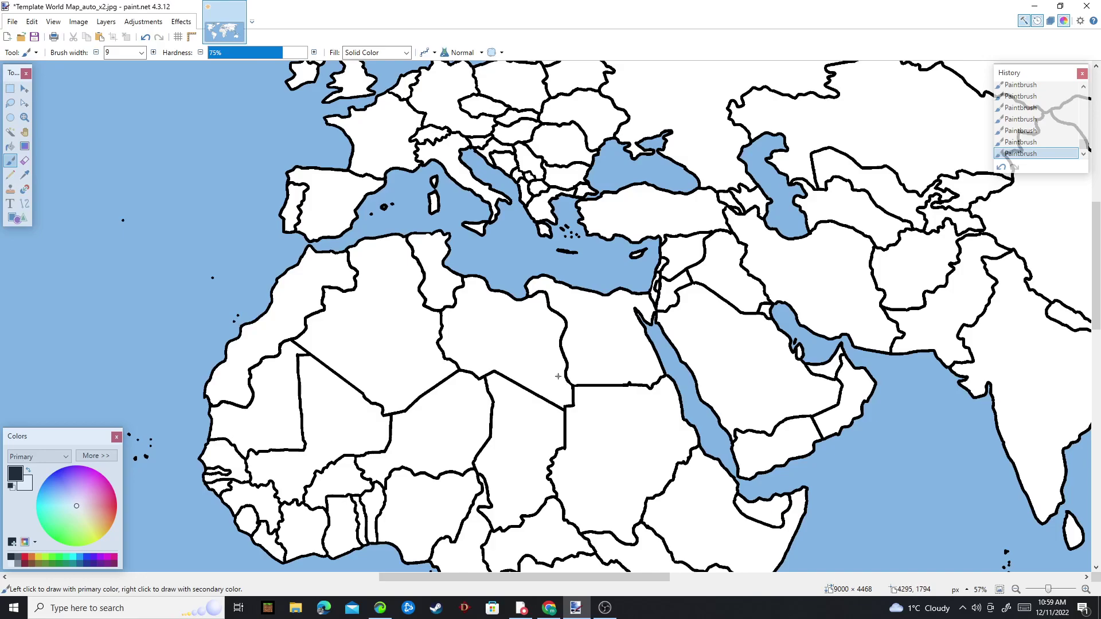
- Fill Egypt, Libya and Sudan with dark red using the Paint Bucket tool
key(f)
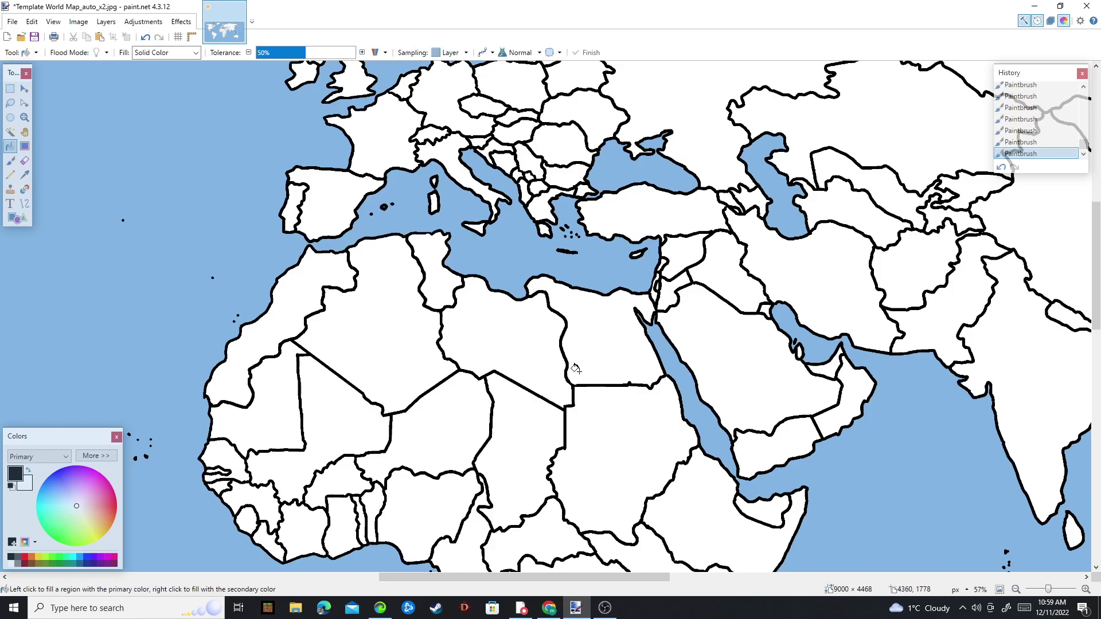
click(11, 555)
click(24, 564)
drag(632, 404, 610, 429)
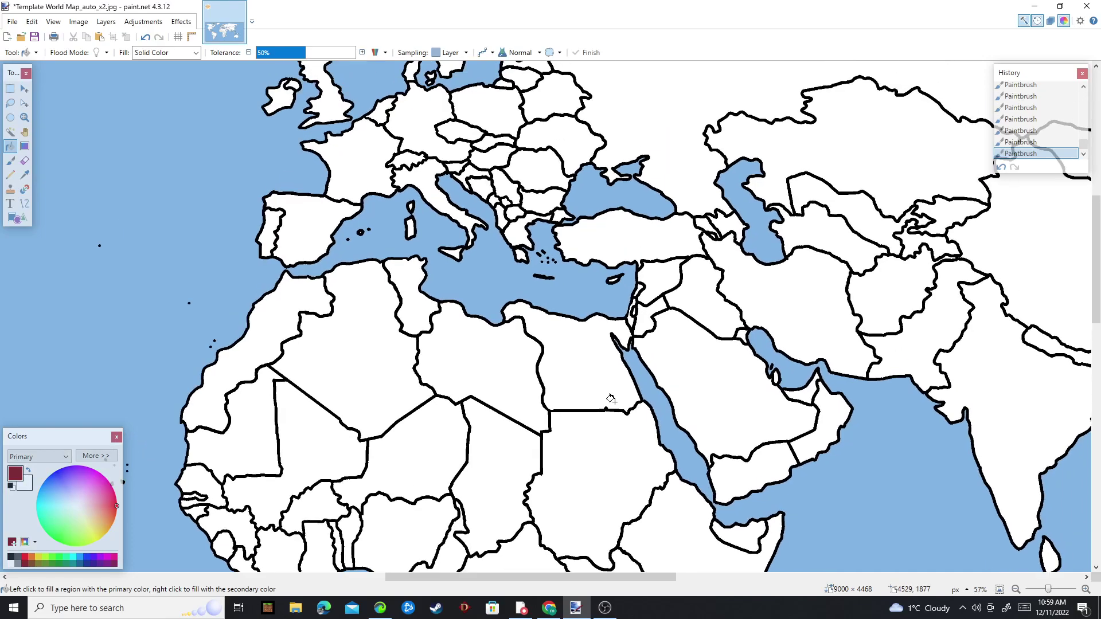
click(596, 363)
click(509, 380)
click(633, 466)
- Fill Russia and the small Caucasus country bordering northeastern Turkey with magenta
scroll(582, 427, down, 1)
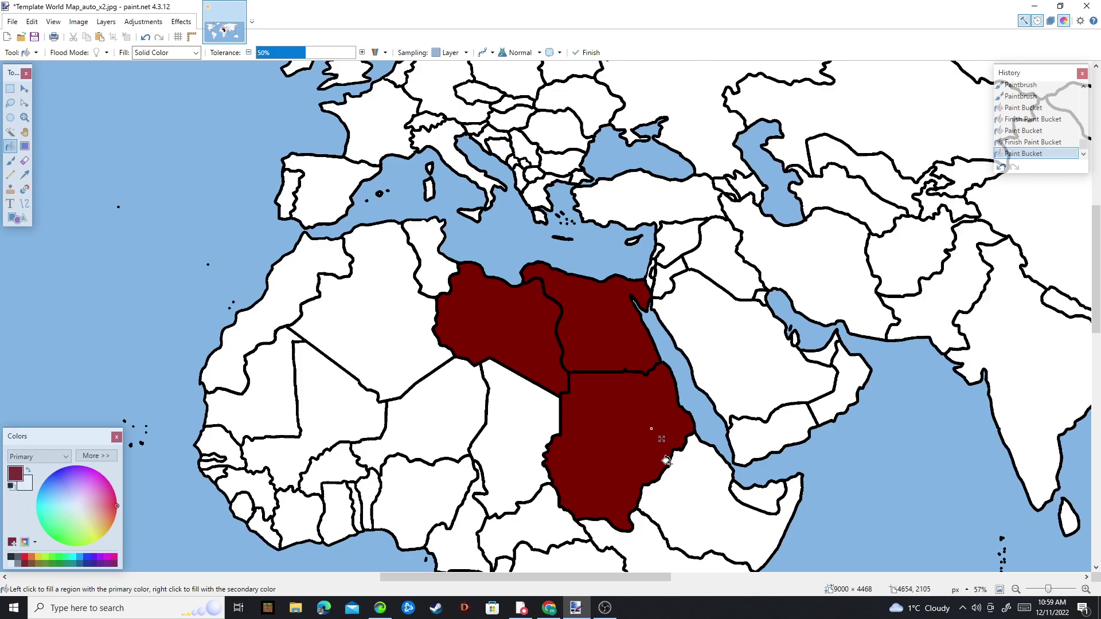
scroll(631, 356, down, 2)
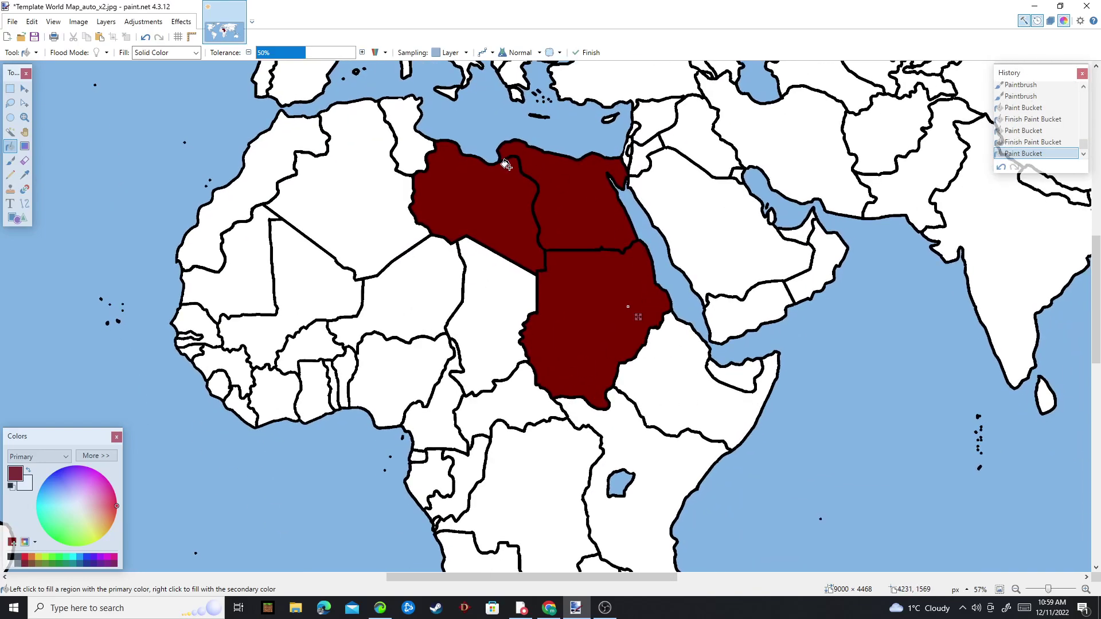
scroll(608, 367, up, 5)
scroll(608, 367, right, 2)
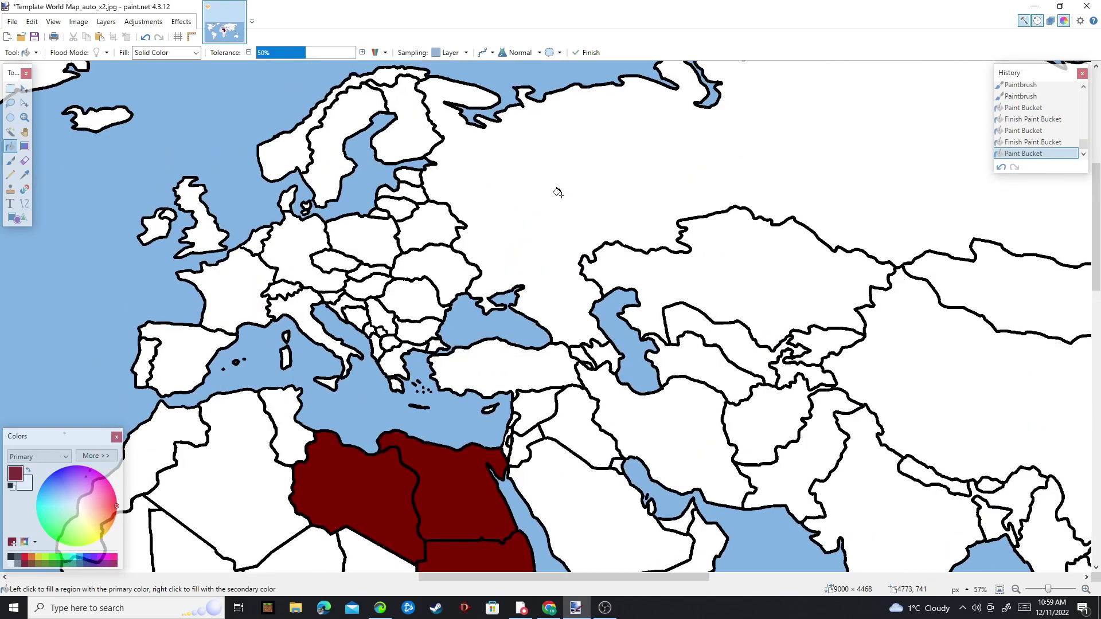
click(560, 197)
click(109, 559)
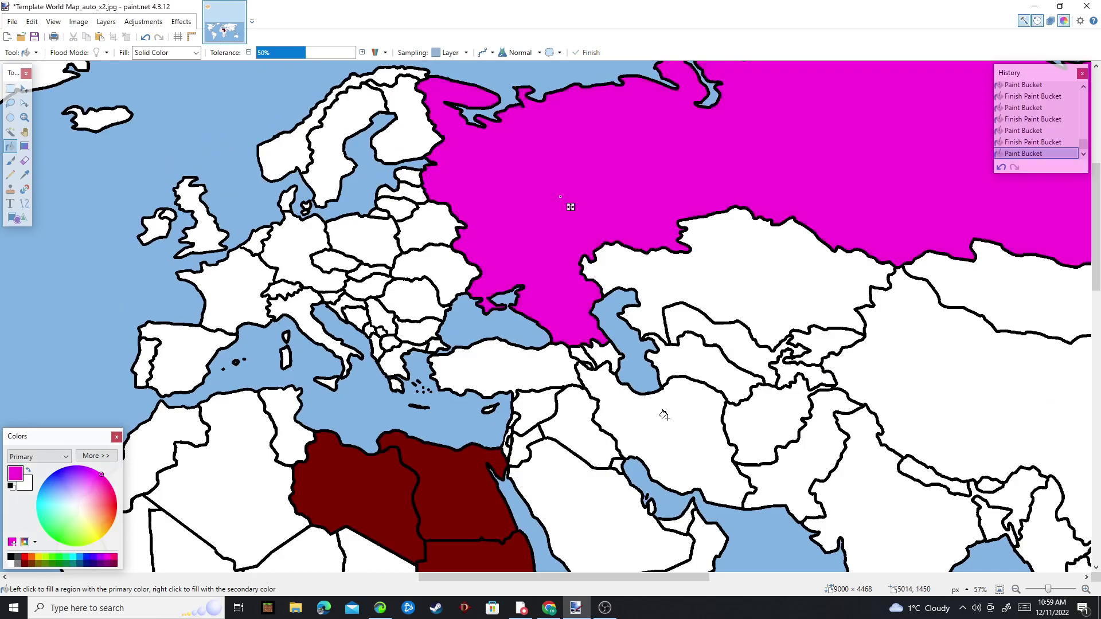
scroll(728, 128, up, 1)
scroll(728, 129, right, 1)
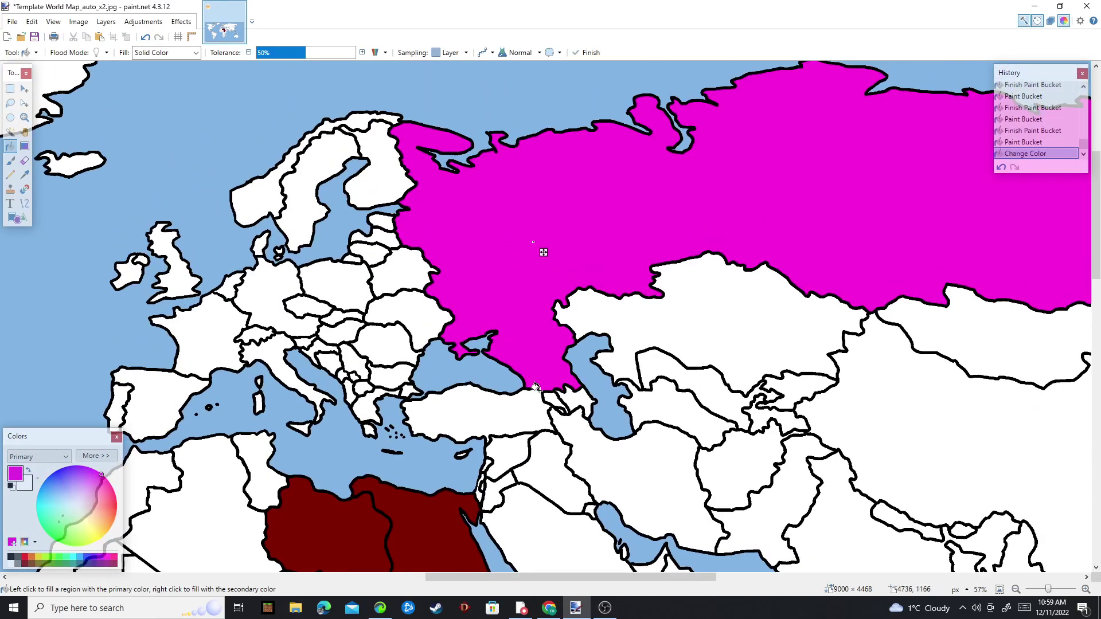
click(552, 398)
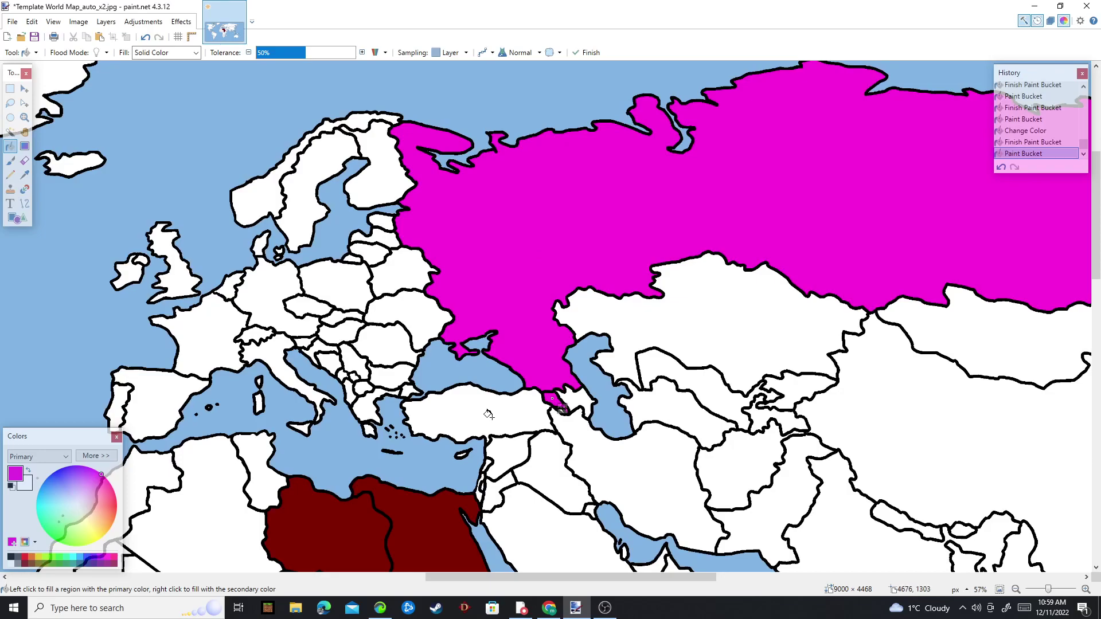
- Fill Kazakhstan, Kyrgyzstan, Tajikistan and the island of Sakhalin with the same magenta as Russia
scroll(483, 414, right, 1)
click(659, 333)
click(700, 373)
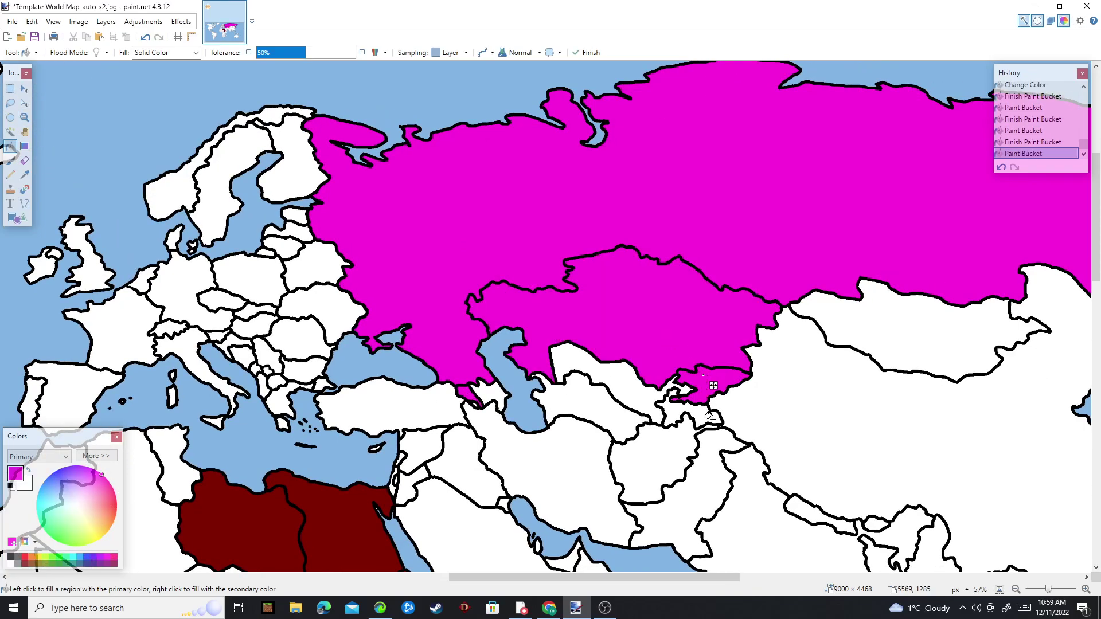
click(704, 422)
drag(994, 401, 599, 278)
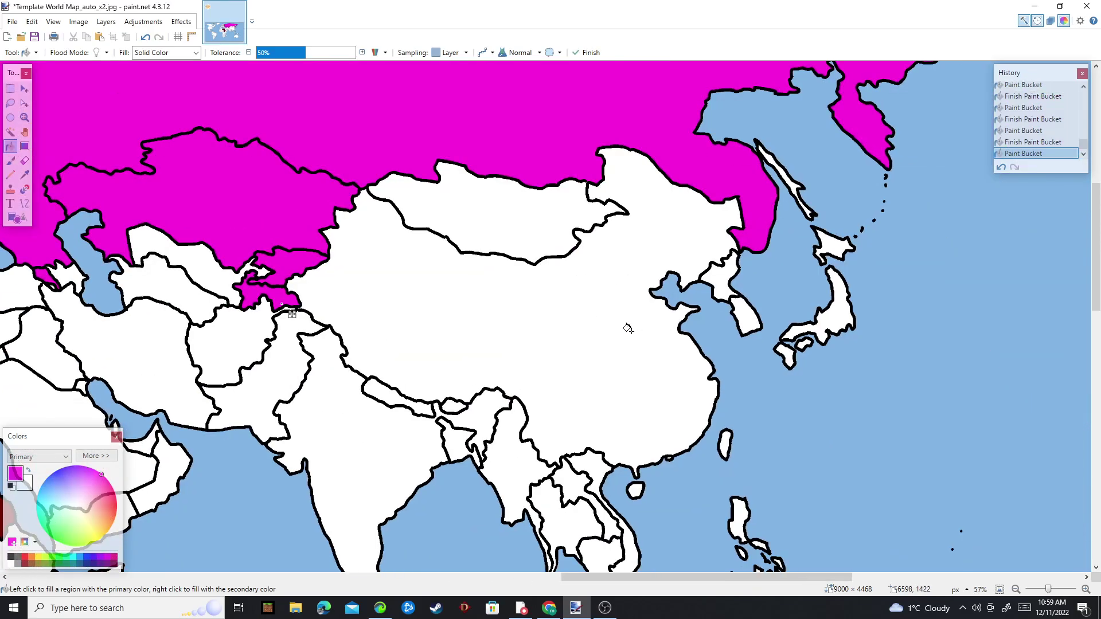
click(785, 182)
- Fill Ukraine, Belarus and Serbia with magenta
drag(457, 365, 703, 474)
click(573, 303)
click(566, 252)
scroll(585, 294, up, 1)
scroll(585, 293, left, 1)
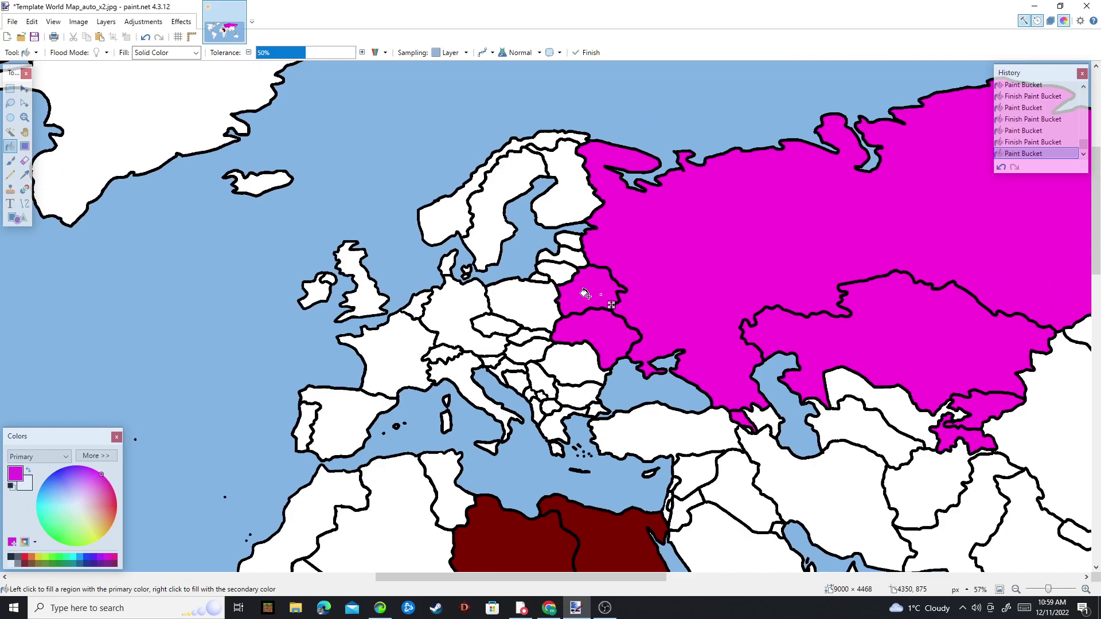
click(546, 380)
- Fill Iran, Iraq and Syria with magenta
scroll(579, 318, down, 3)
scroll(579, 318, left, 2)
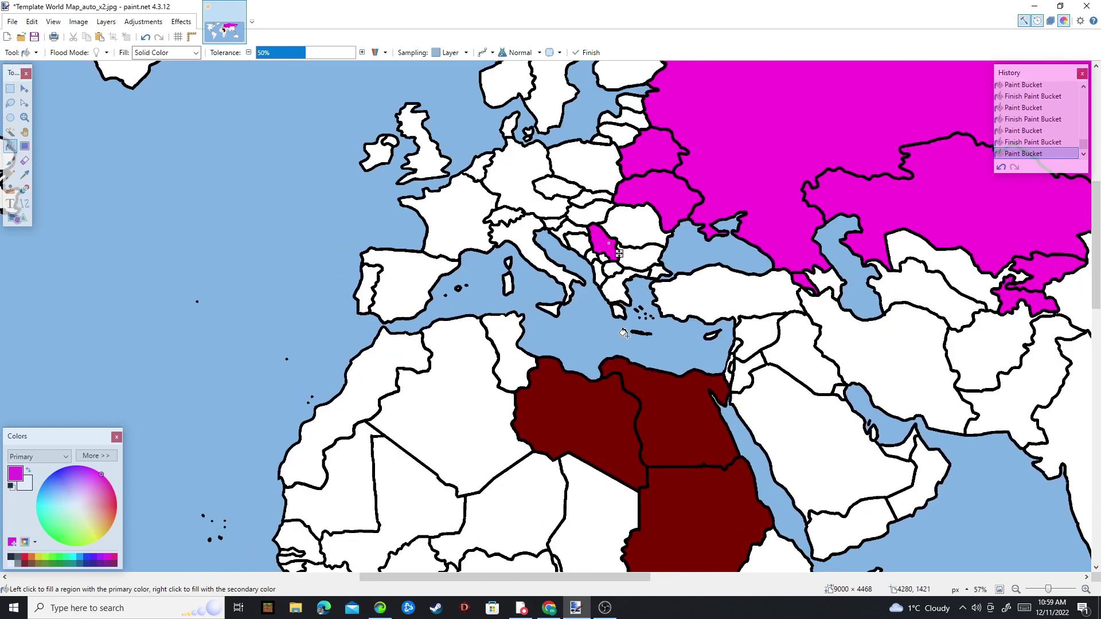
drag(795, 341, 800, 355)
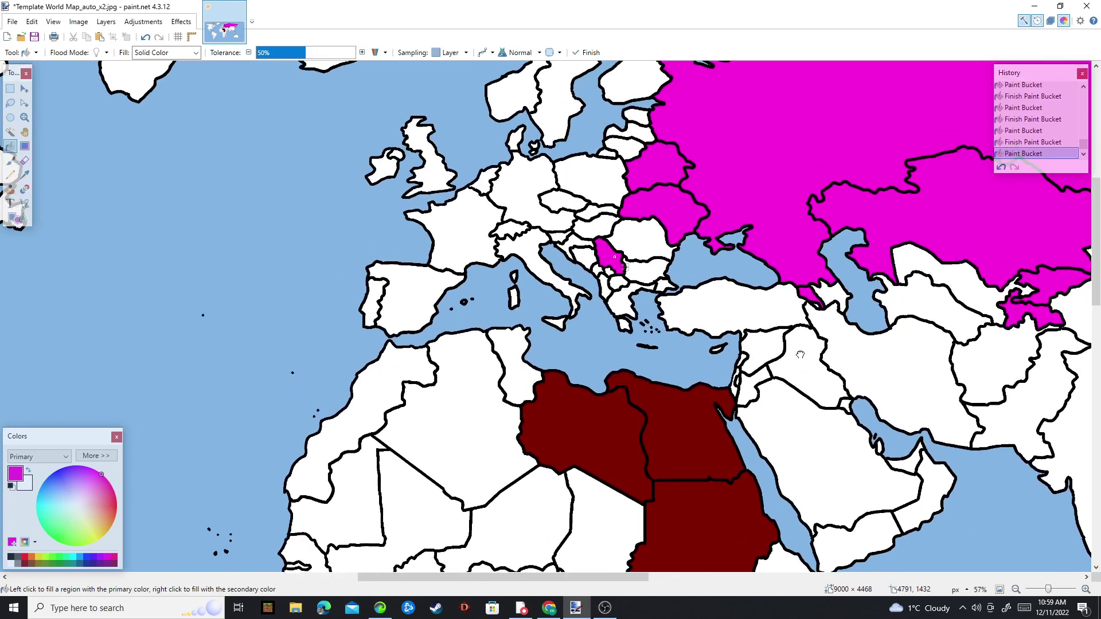
click(847, 349)
click(803, 367)
click(771, 359)
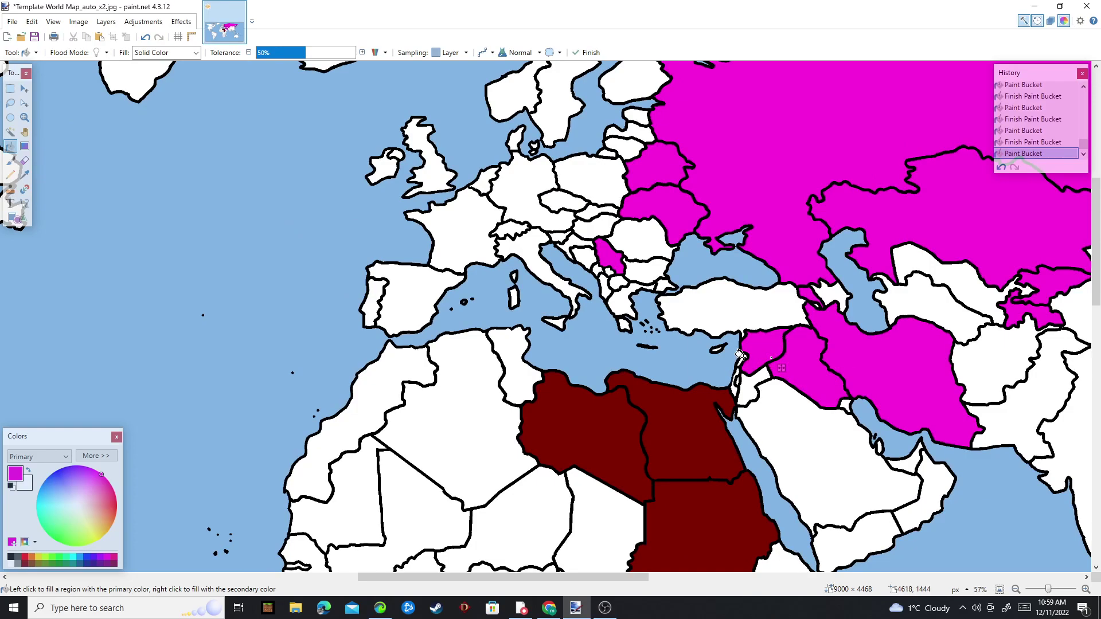
- Fill China, Mongolia and North Korea with magenta
scroll(631, 321, right, 10)
scroll(631, 322, down, 2)
click(736, 266)
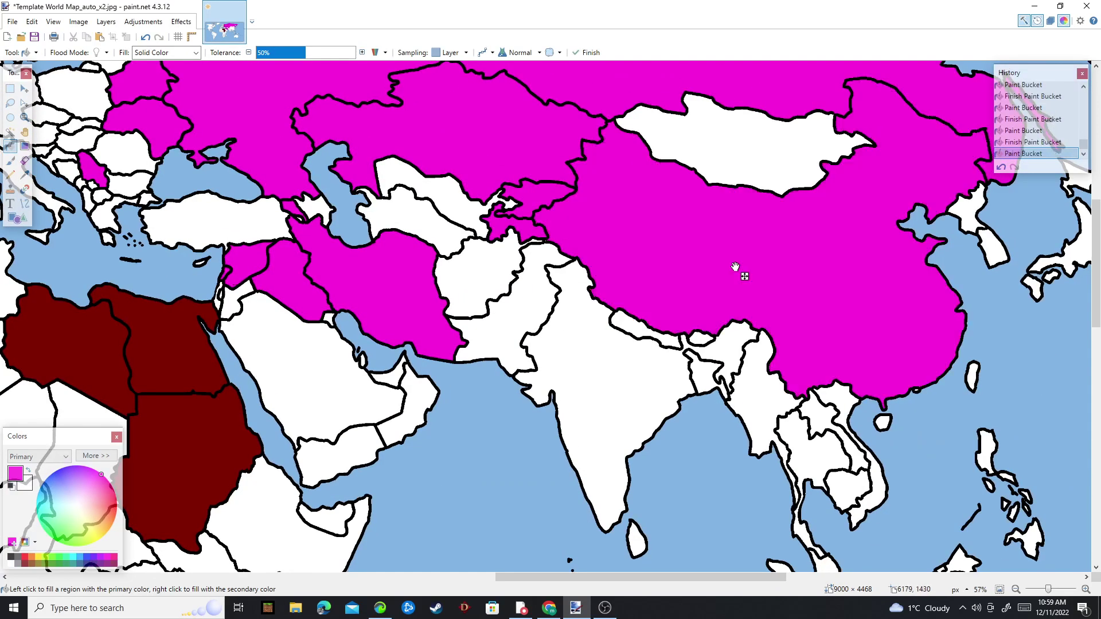
click(710, 144)
click(964, 233)
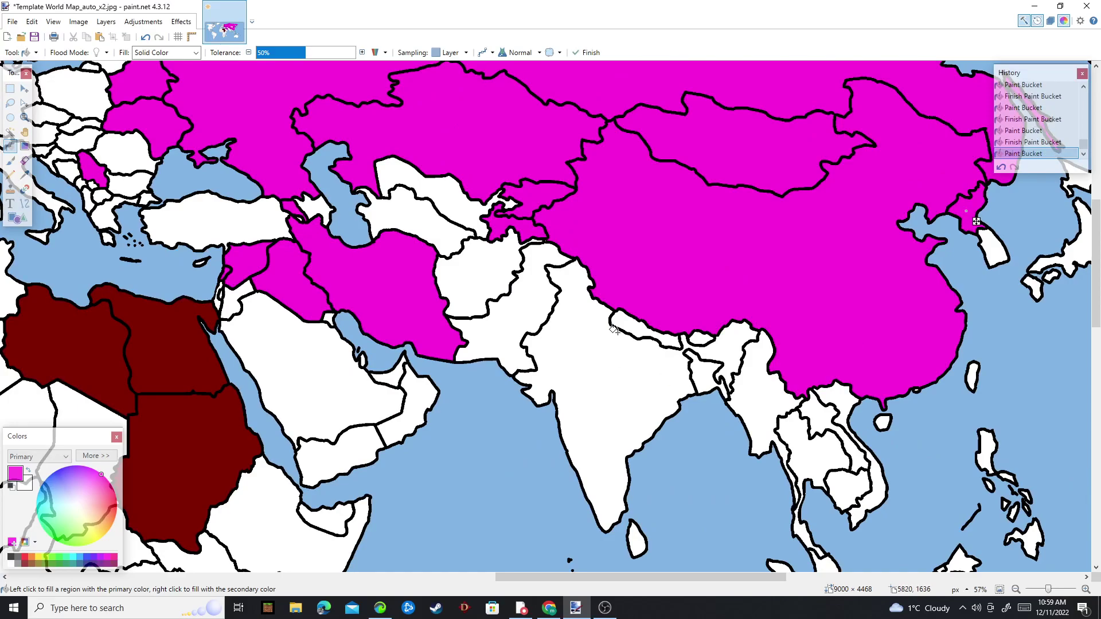
- Fill Turkmenistan and Pakistan with magenta
scroll(640, 346, up, 1)
scroll(641, 346, left, 1)
click(447, 265)
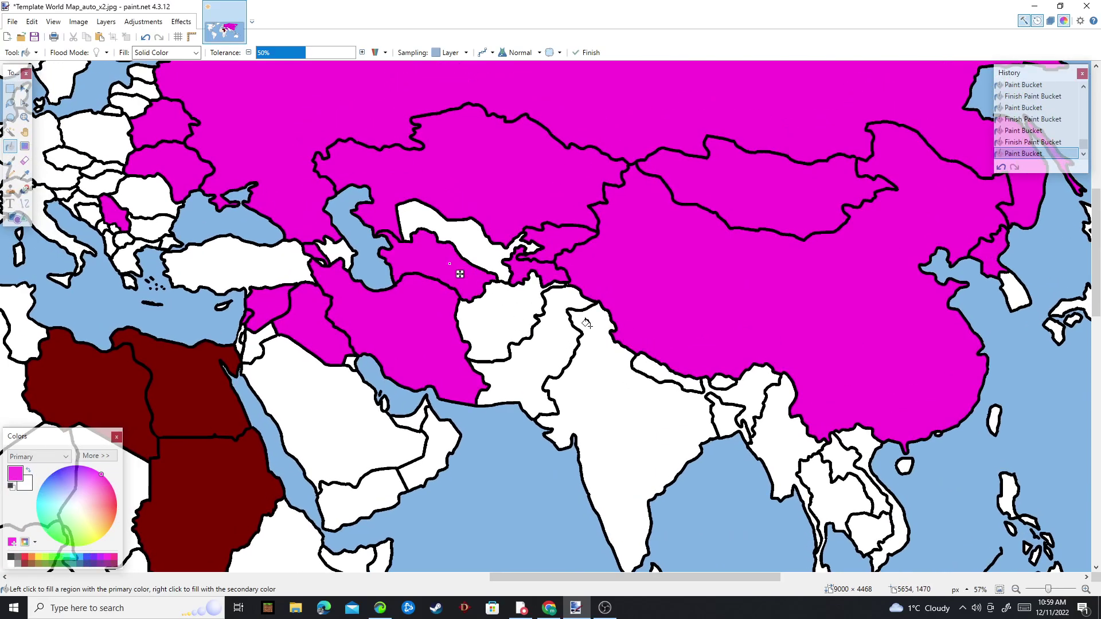
drag(596, 409, 658, 426)
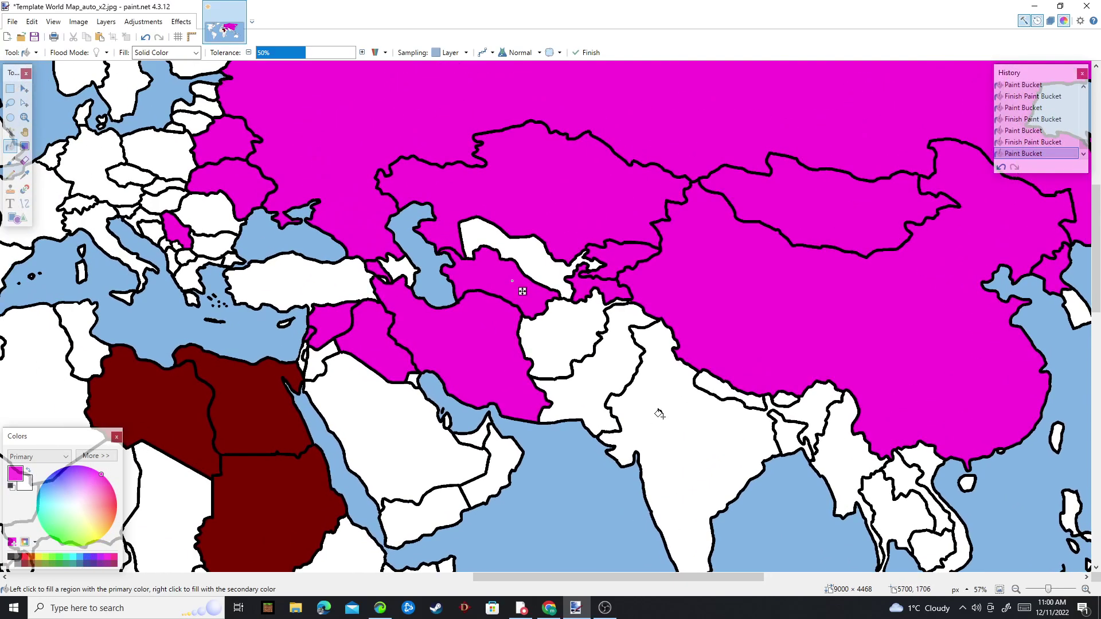
click(605, 358)
ctrl+scroll(631, 378, down, 4)
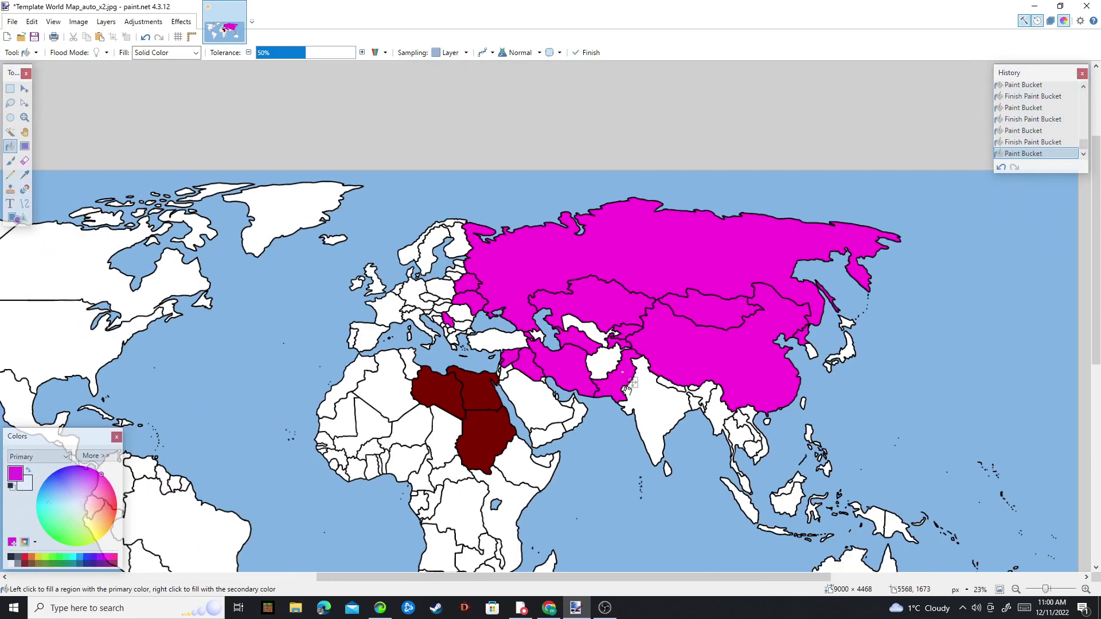
ctrl+scroll(626, 390, up, 2)
ctrl+scroll(596, 362, down, 4)
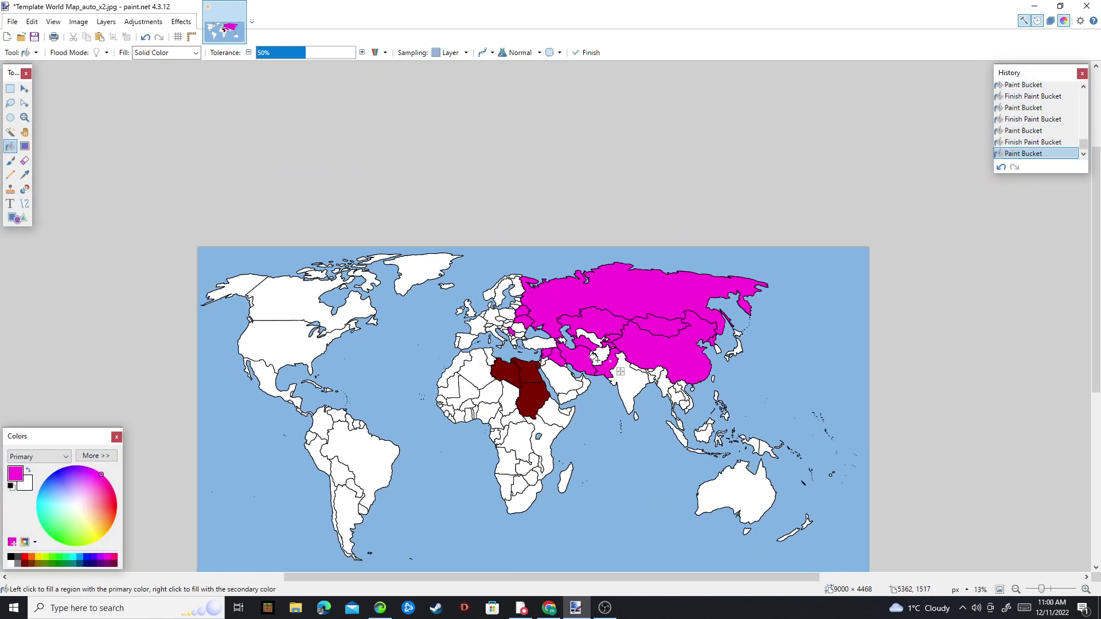
- Fill Germany and Austria with blue
ctrl+scroll(474, 242, up, 3)
click(461, 239)
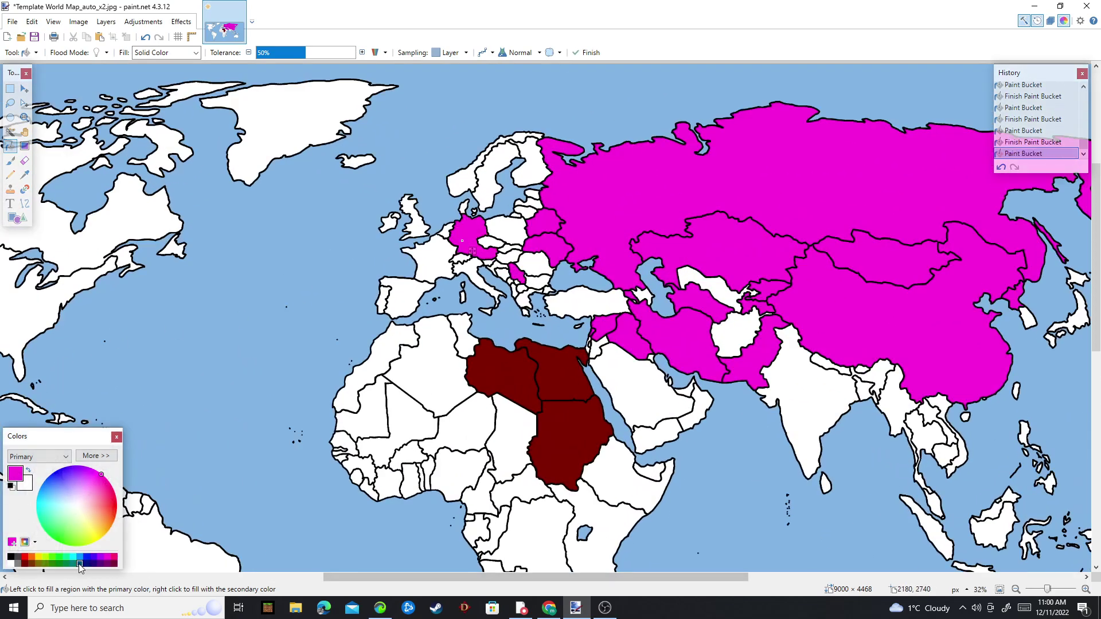
click(96, 561)
ctrl+scroll(494, 220, up, 4)
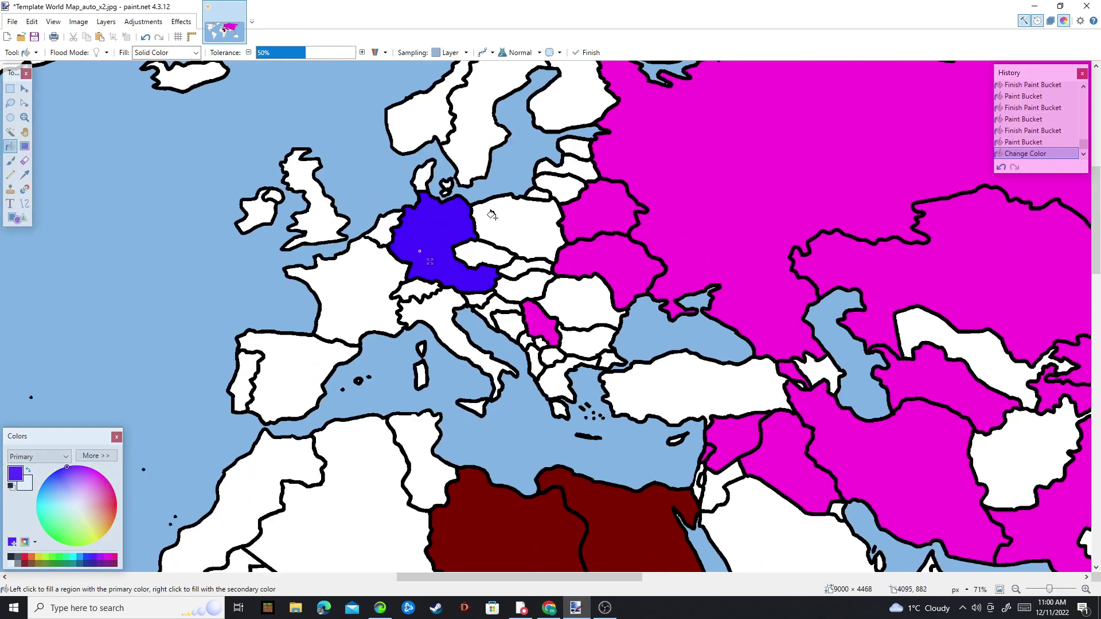
- Fill Poland, Lithuania, Latvia and Estonia with blue
click(515, 222)
click(570, 187)
ctrl+scroll(571, 174, up, 1)
click(576, 166)
click(583, 139)
- Fill Finland, Sweden, Norway and mainland Denmark with blue
click(572, 85)
click(459, 105)
click(410, 112)
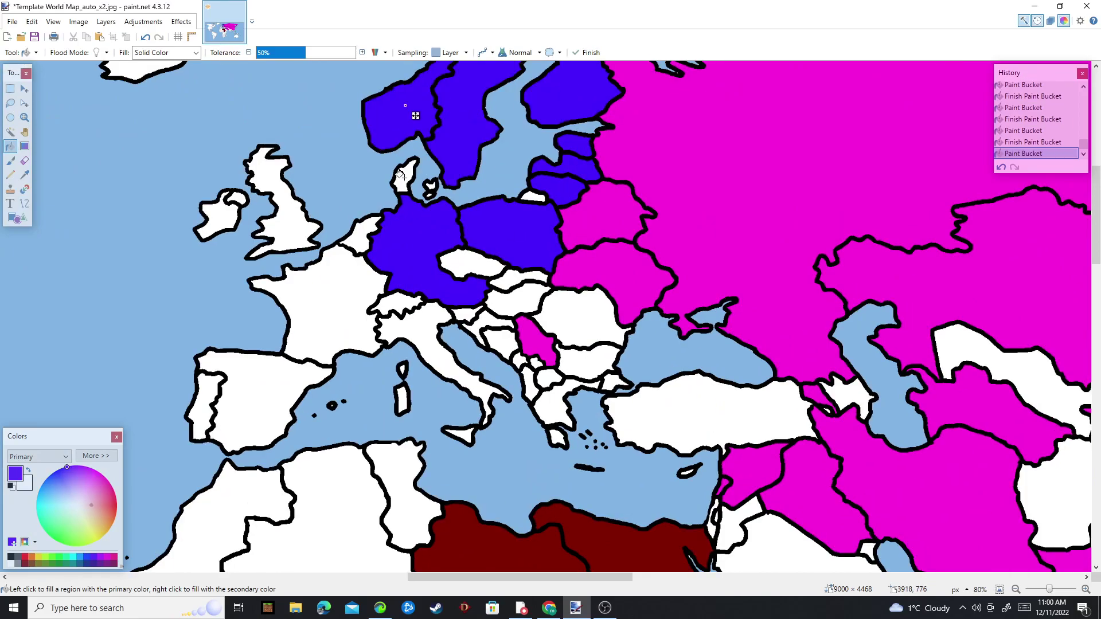
click(404, 177)
ctrl+scroll(568, 319, down, 3)
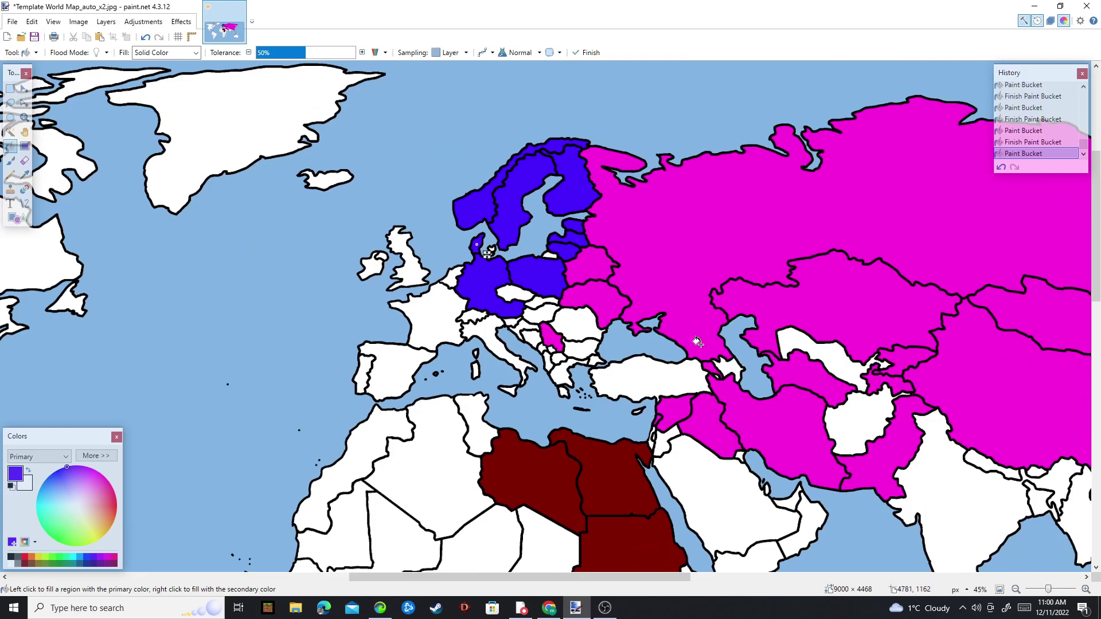
- Recolor the British Isles, France, Iberia, Italy and their small western neighbours blue with a brush width of 200
key(r)
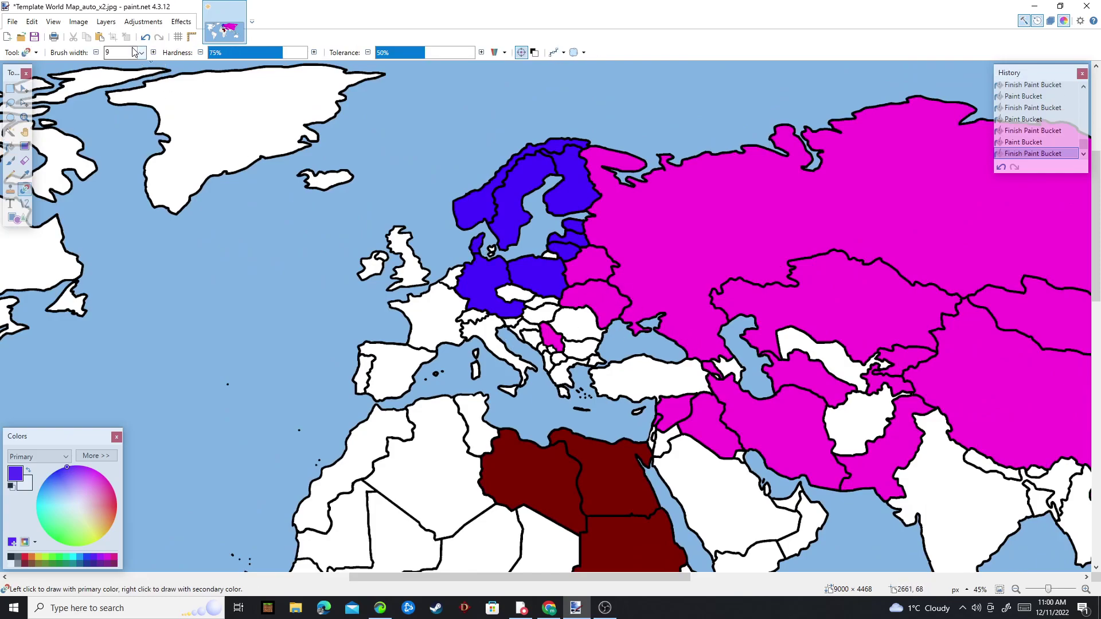
text(200)
mouse_move(407, 286)
mouse_down()
mouse_move(401, 315)
mouse_move(358, 265)
mouse_move(382, 353)
mouse_move(413, 410)
mouse_move(476, 338)
mouse_move(518, 363)
mouse_move(504, 382)
mouse_move(467, 359)
mouse_up()
- Fill Tunisia, Algeria and Morocco with blue, keeping the ocean out of the fill
key(f)
click(473, 434)
click(446, 467)
click(347, 446)
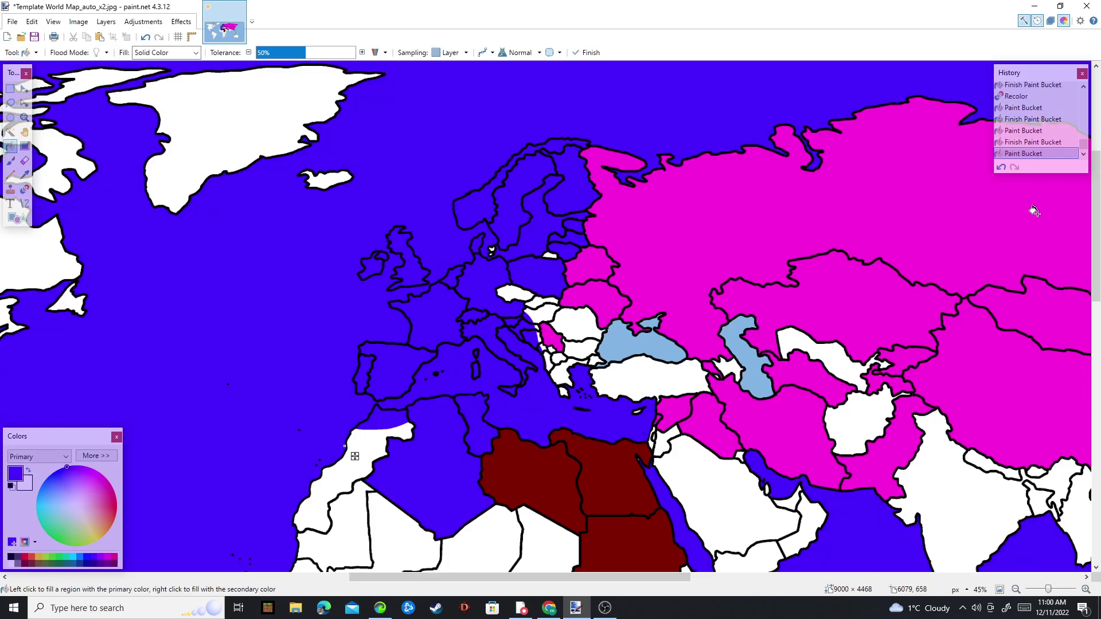
drag(344, 446, 370, 447)
- Recolor the remaining white countries of central Europe and the Balkans blue, leaving Serbia magenta
key(r)
mouse_move(516, 289)
mouse_down()
mouse_move(548, 365)
mouse_move(574, 378)
mouse_move(602, 361)
mouse_move(547, 318)
mouse_move(535, 286)
mouse_move(534, 301)
mouse_up()
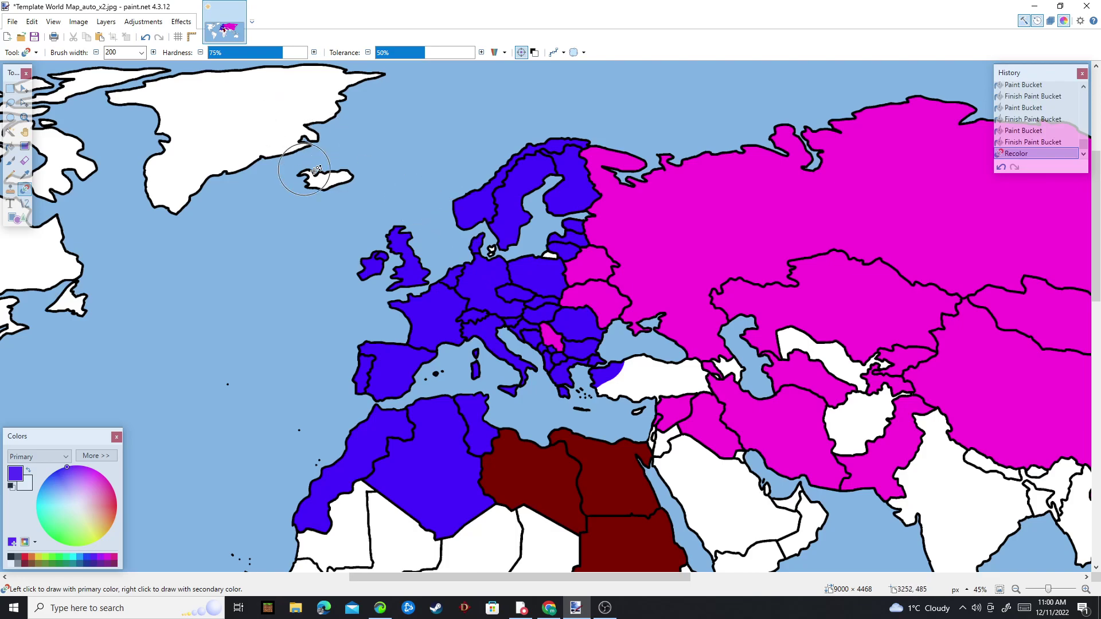
- Recolor Iceland and the Danish islands blue, and fill Greenland with the same colour
drag(324, 170, 496, 252)
key(f)
click(254, 123)
key(Return)
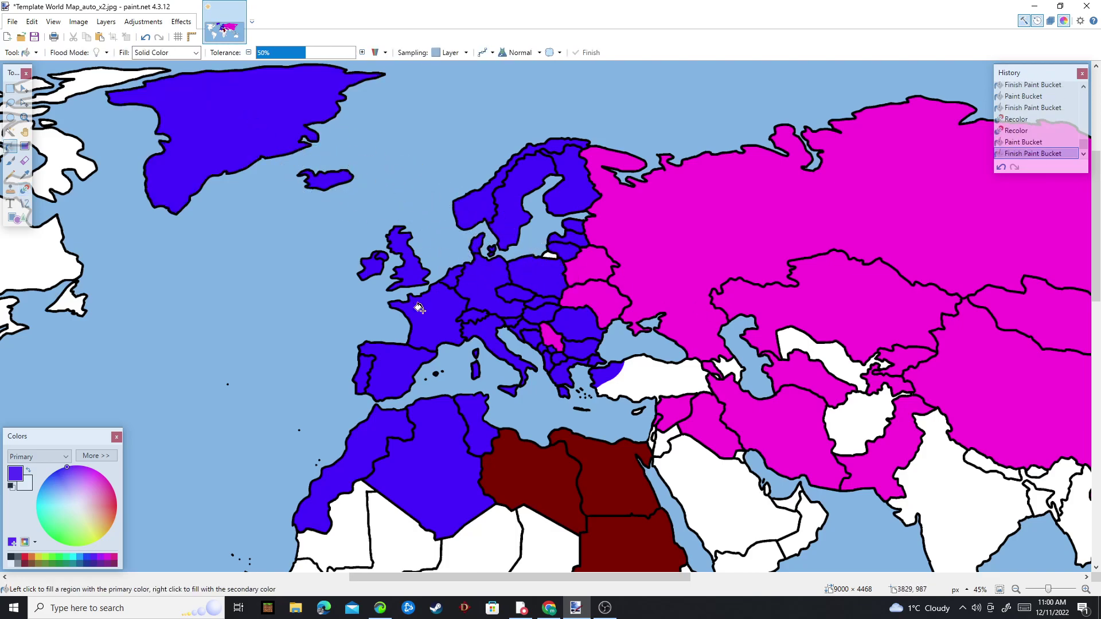
- Fill the Kaliningrad exclave between Poland and Lithuania with magenta, keeping Lithuania blue
click(106, 559)
scroll(549, 301, up, 2)
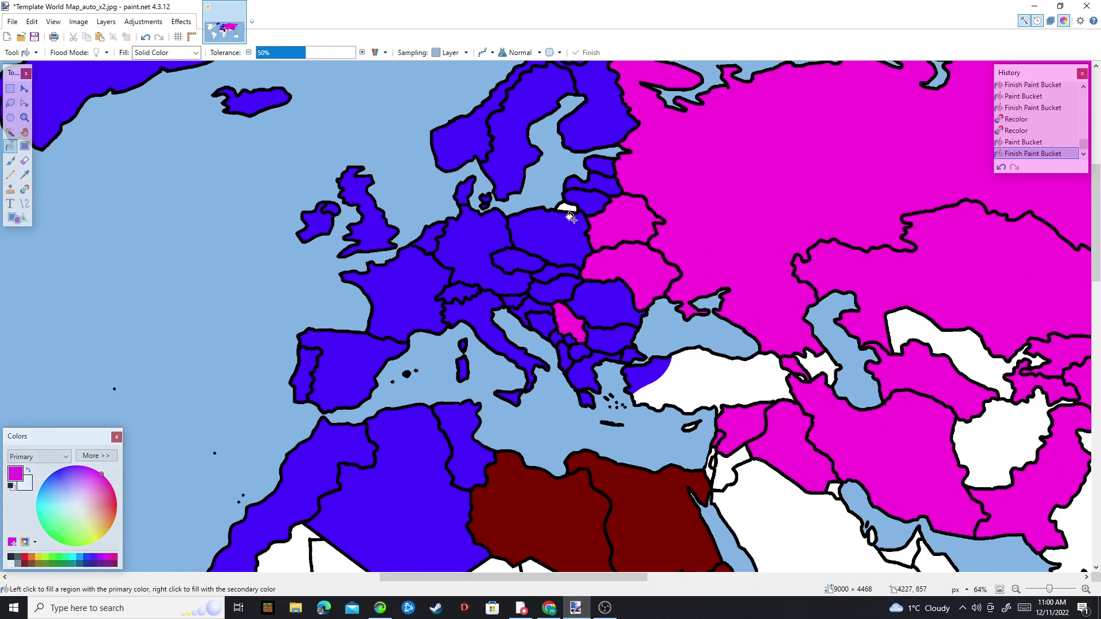
scroll(566, 212, up, 2)
click(594, 204)
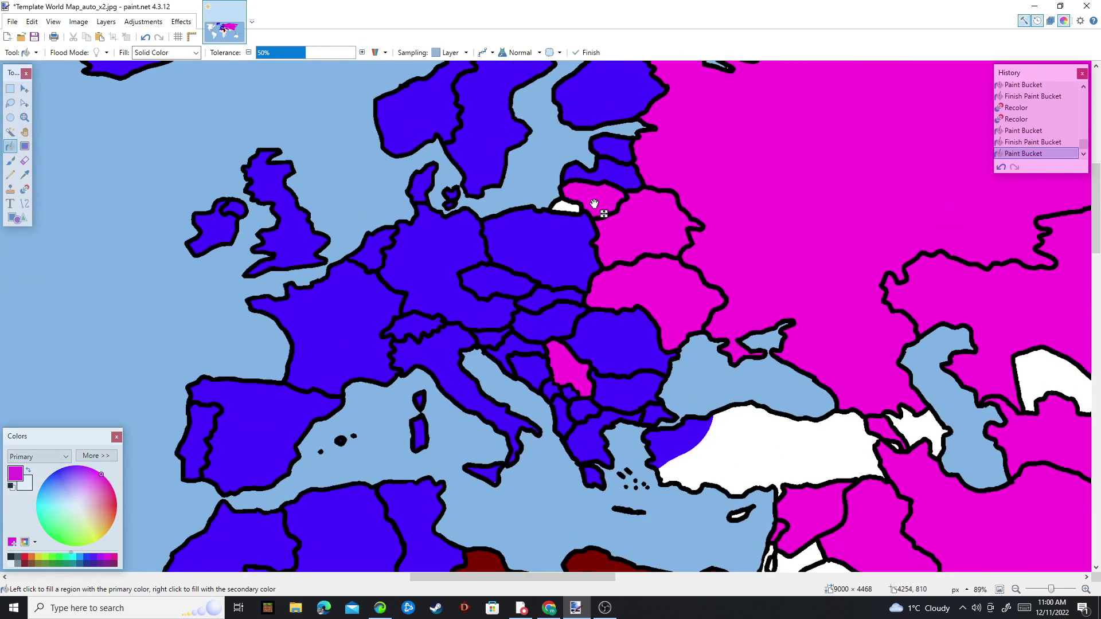
click(1031, 142)
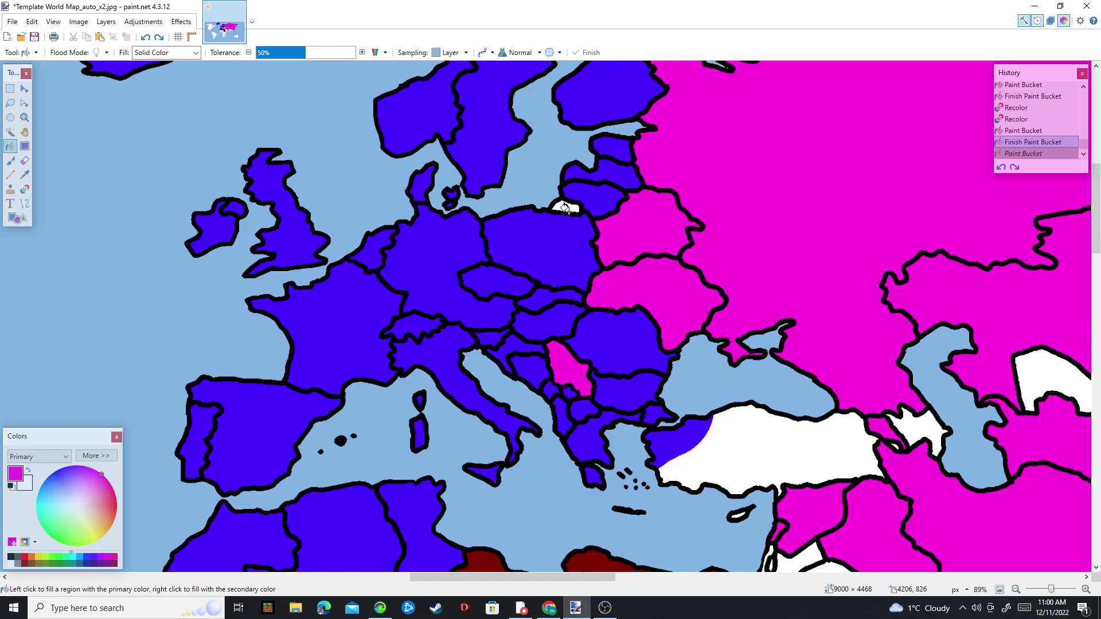
click(568, 210)
scroll(612, 268, down, 2)
scroll(610, 266, down, 2)
- Fill Turkey, Israel and Cyprus with blue
key(r)
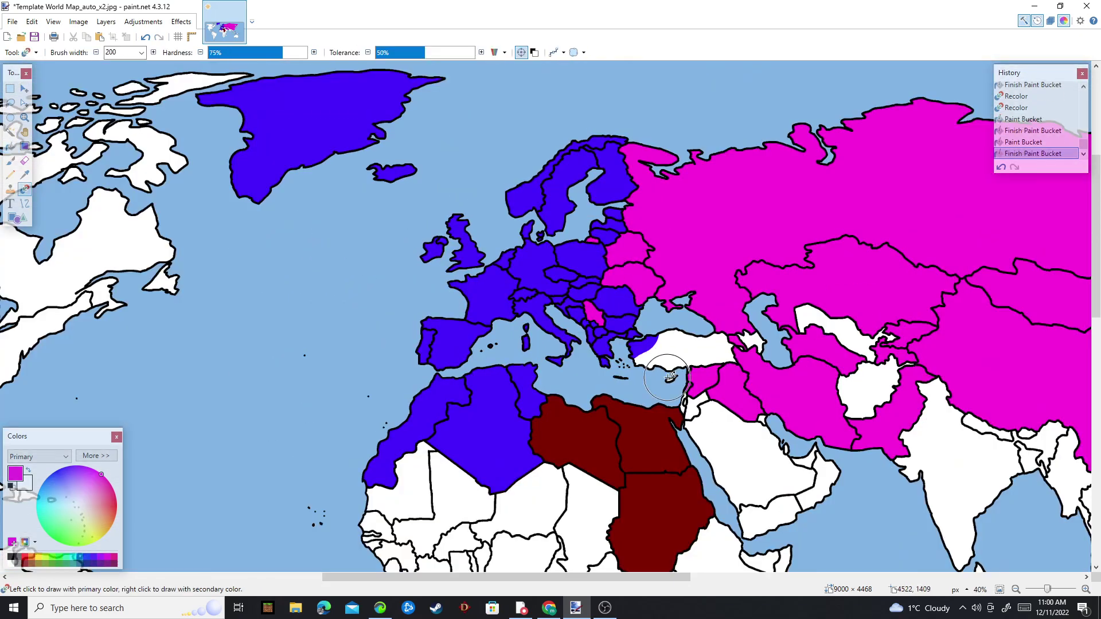
scroll(663, 356, up, 3)
click(91, 557)
key(f)
click(705, 318)
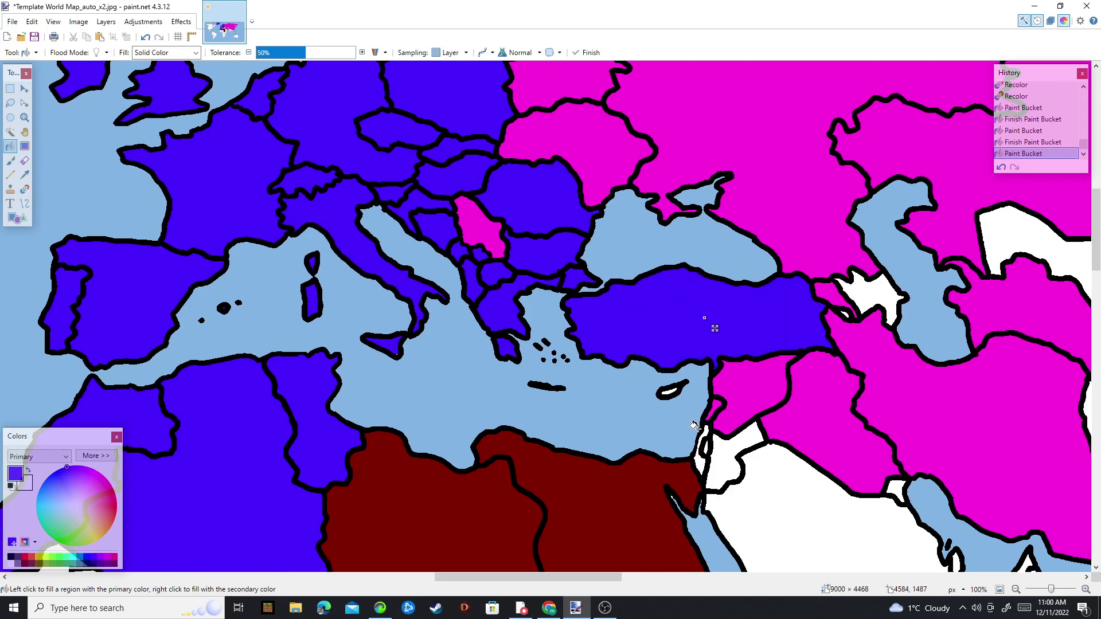
click(706, 432)
scroll(673, 400, up, 3)
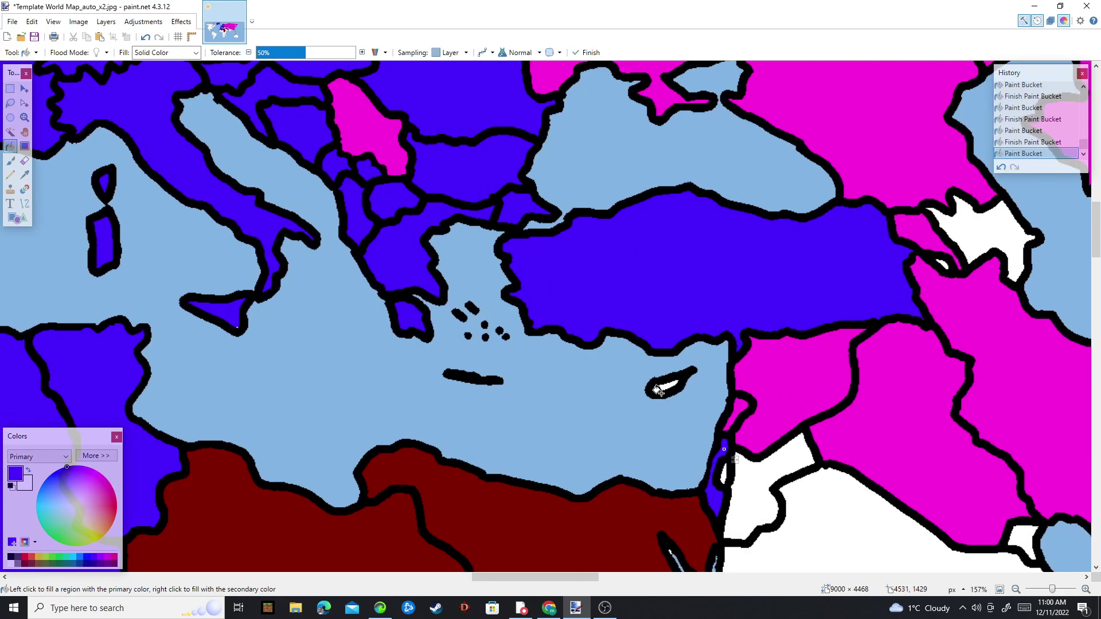
scroll(658, 385, down, 4)
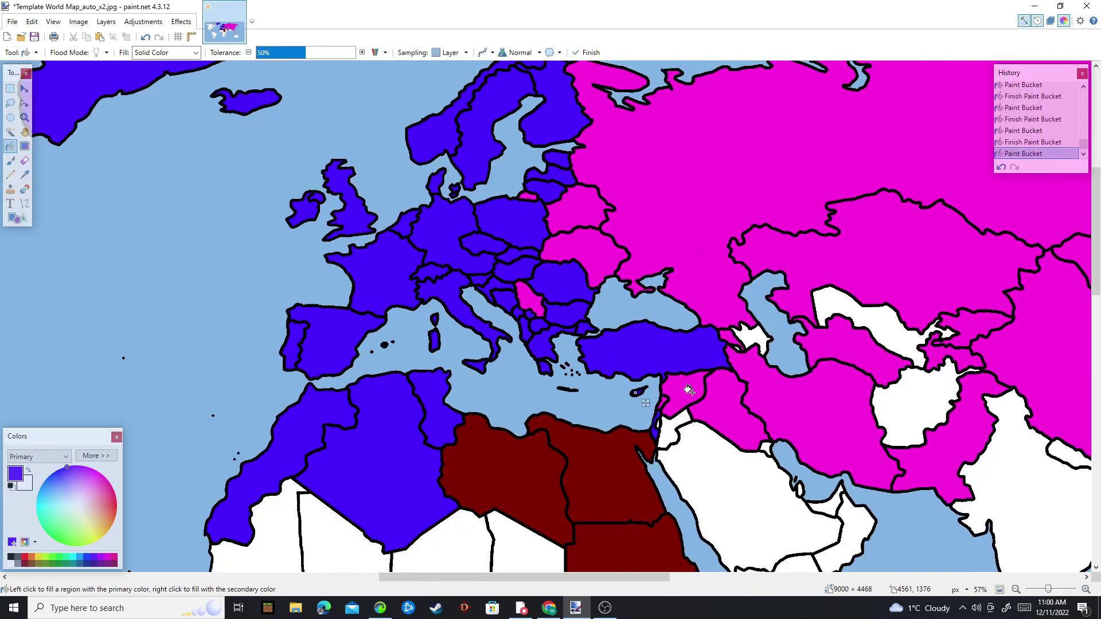
- Recolor Japan, South Korea, Taiwan and the Philippines blue
scroll(701, 394, down, 2)
drag(848, 395, 198, 201)
scroll(675, 202, up, 3)
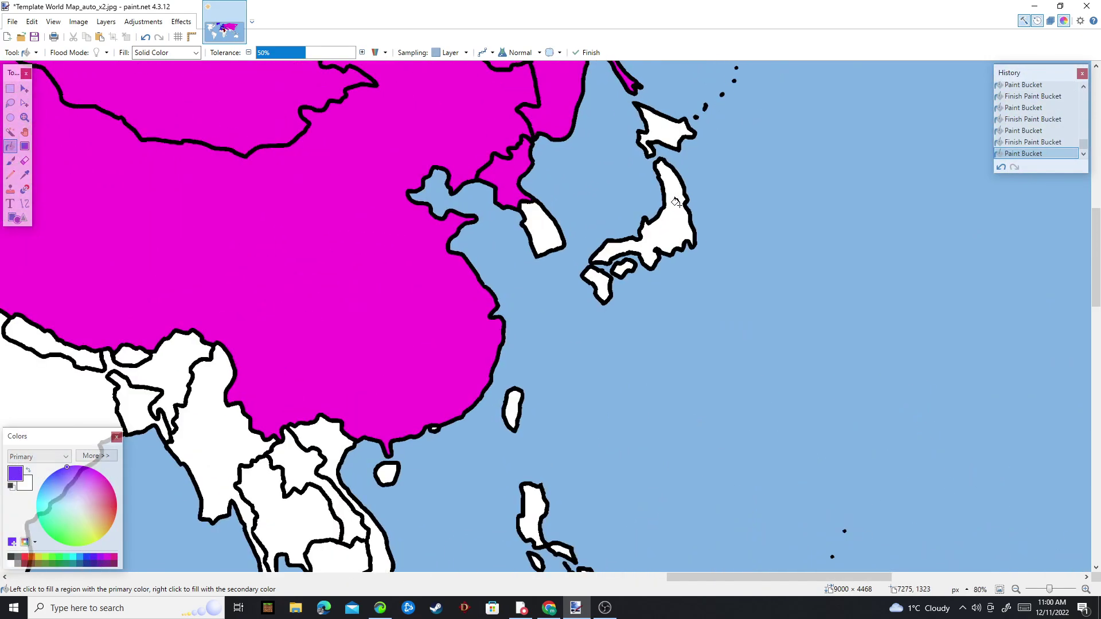
key(r)
mouse_move(676, 197)
mouse_down()
mouse_move(666, 138)
mouse_move(602, 258)
mouse_move(548, 236)
mouse_up()
scroll(590, 282, down, 3)
mouse_move(488, 264)
mouse_down()
mouse_move(442, 291)
mouse_move(645, 498)
mouse_up()
- Fill mainland Australia, Tasmania and both islands of New Zealand with blue
drag(631, 439, 411, 191)
scroll(576, 289, down, 2)
drag(591, 284, 560, 216)
scroll(561, 216, down, 3)
key(f)
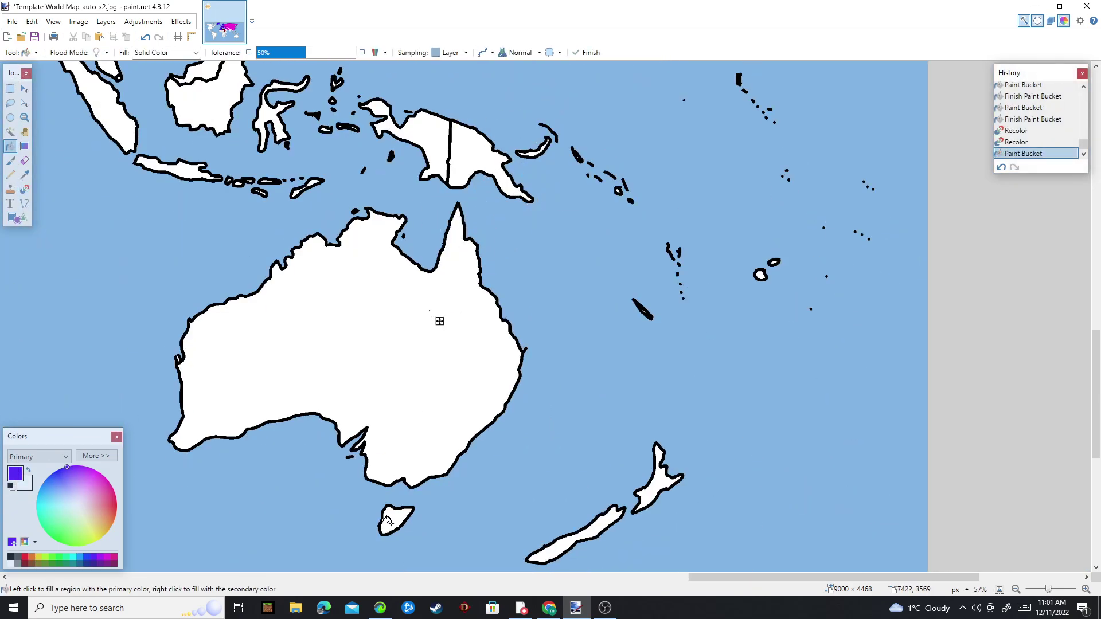
click(430, 311)
click(391, 515)
click(603, 523)
click(664, 489)
- Fill the contiguous United States, Alaska and mainland Canada with blue
key(r)
mouse_move(684, 491)
mouse_down()
mouse_move(691, 508)
mouse_move(880, 467)
mouse_up()
scroll(880, 466, down, 4)
drag(430, 333, 788, 321)
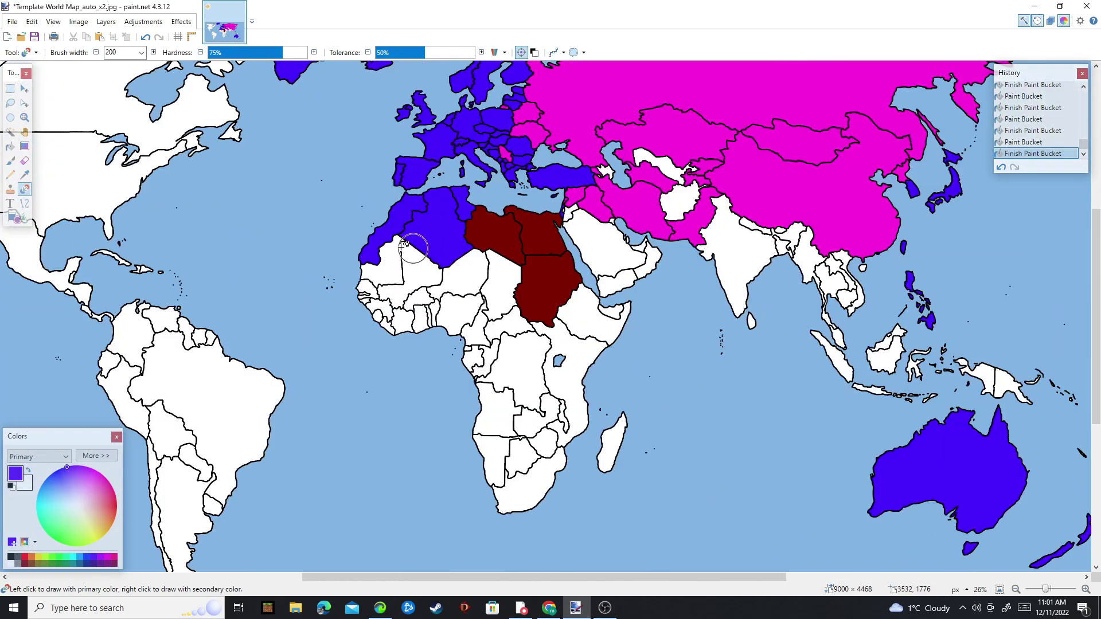
drag(406, 219, 641, 287)
key(f)
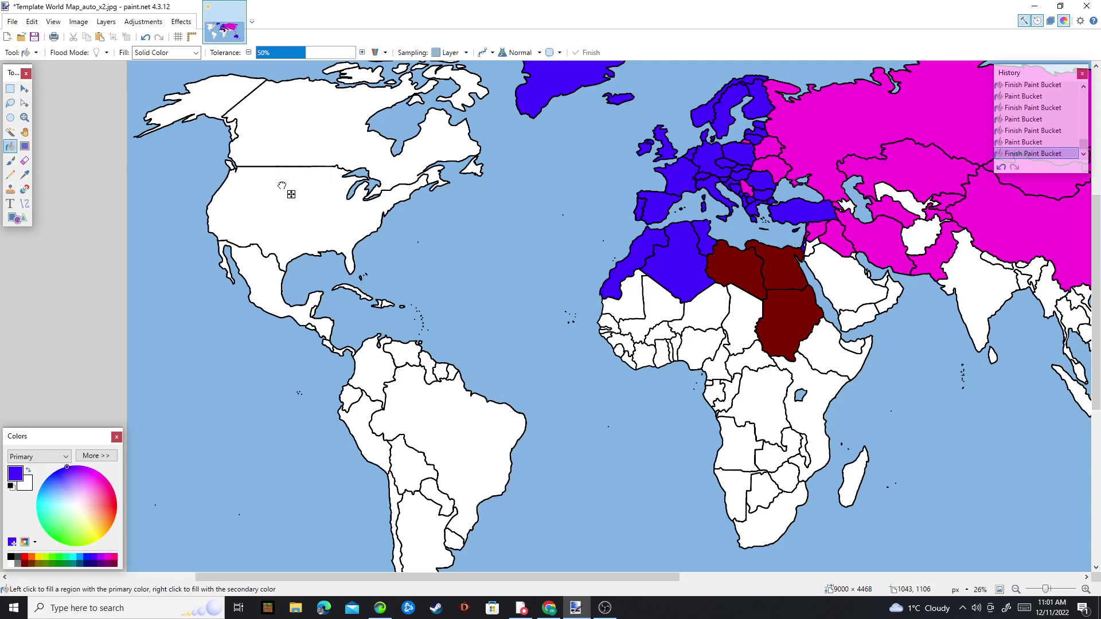
click(290, 194)
click(220, 100)
click(320, 159)
- Recolor Canada's Arctic islands and its remaining white coastal islands blue
key(r)
mouse_move(476, 164)
mouse_down()
mouse_move(481, 151)
mouse_move(631, 447)
mouse_up()
scroll(636, 444, up, 3)
mouse_move(617, 362)
mouse_down()
mouse_move(548, 361)
mouse_move(639, 330)
mouse_move(402, 307)
mouse_move(367, 347)
mouse_move(698, 242)
mouse_up()
scroll(645, 302, down, 4)
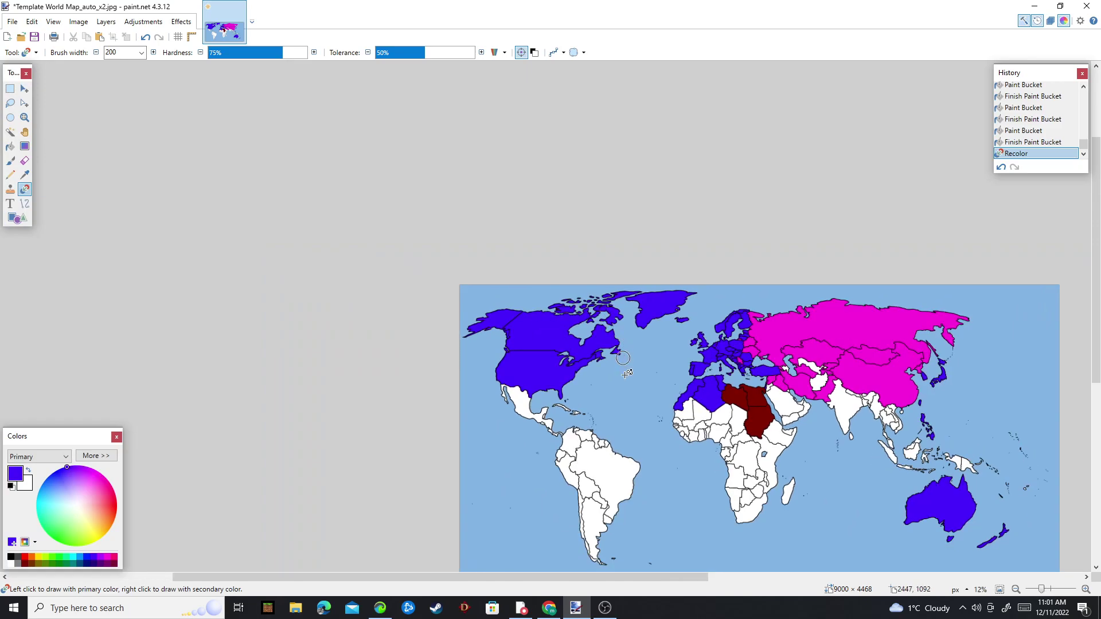
- Fill Colombia and Venezuela with blue
scroll(574, 413, up, 5)
key(f)
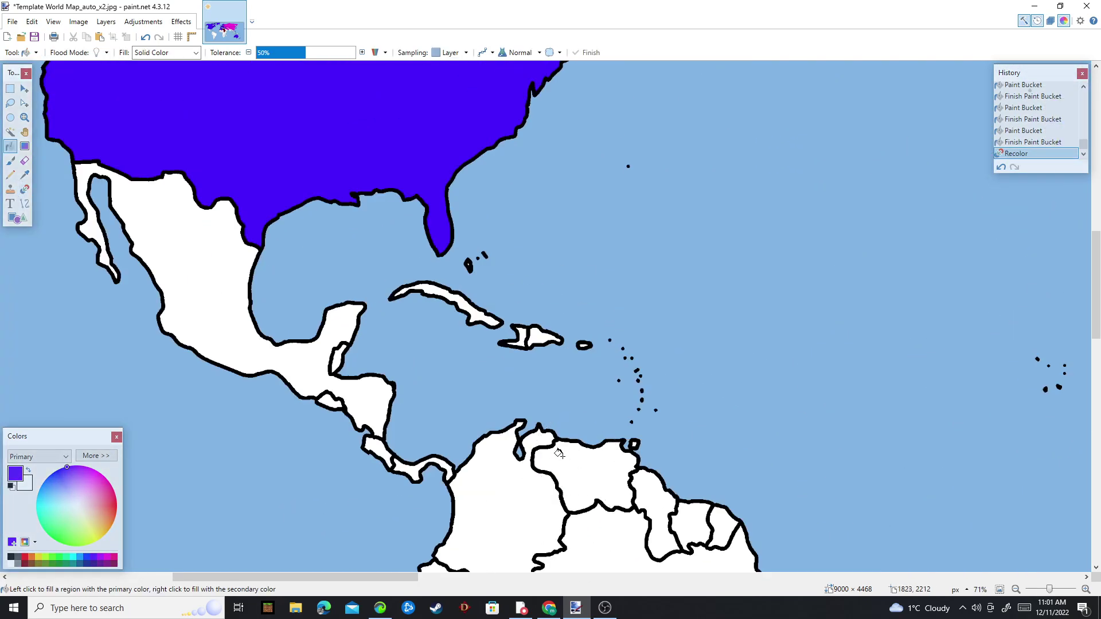
click(516, 494)
click(597, 421)
scroll(509, 339, up, 2)
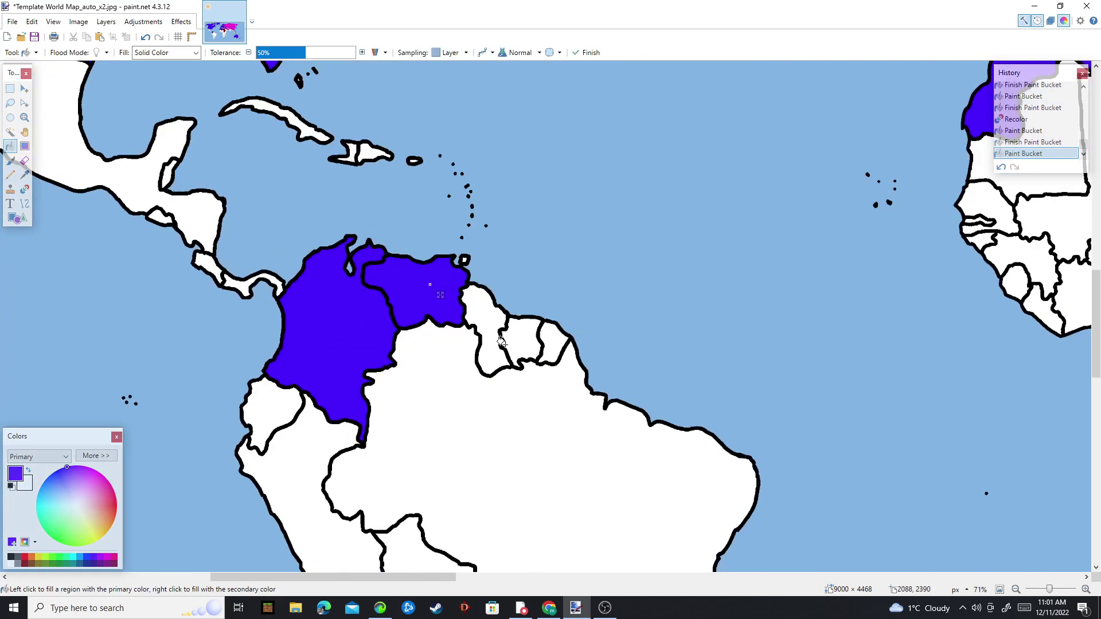
- Fill Brazil with yellow
scroll(501, 344, down, 5)
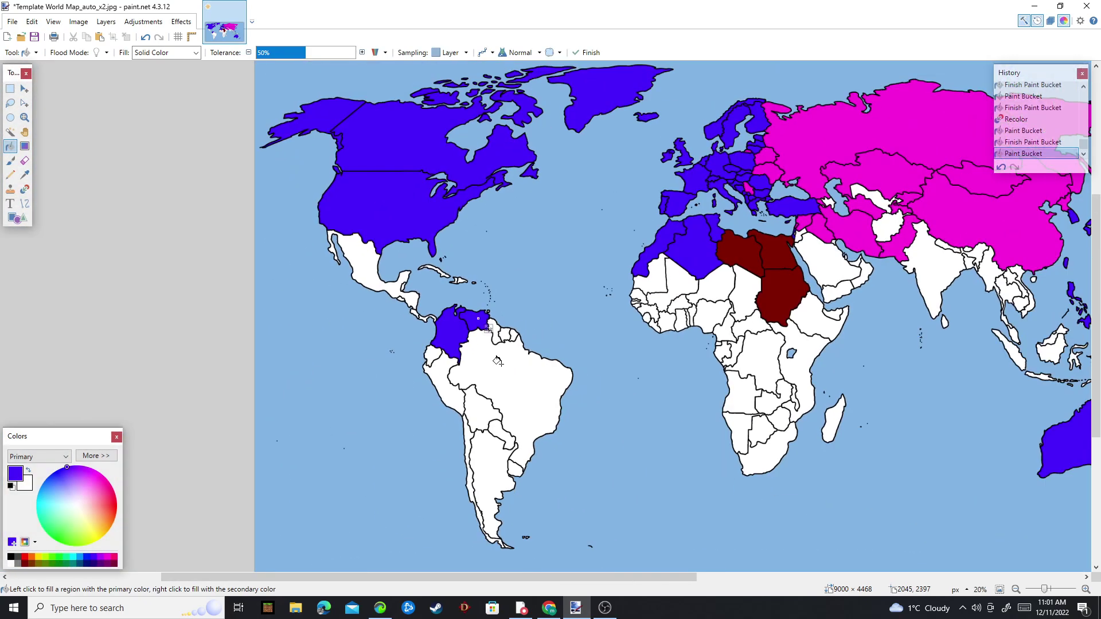
scroll(502, 379, up, 3)
scroll(502, 380, down, 5)
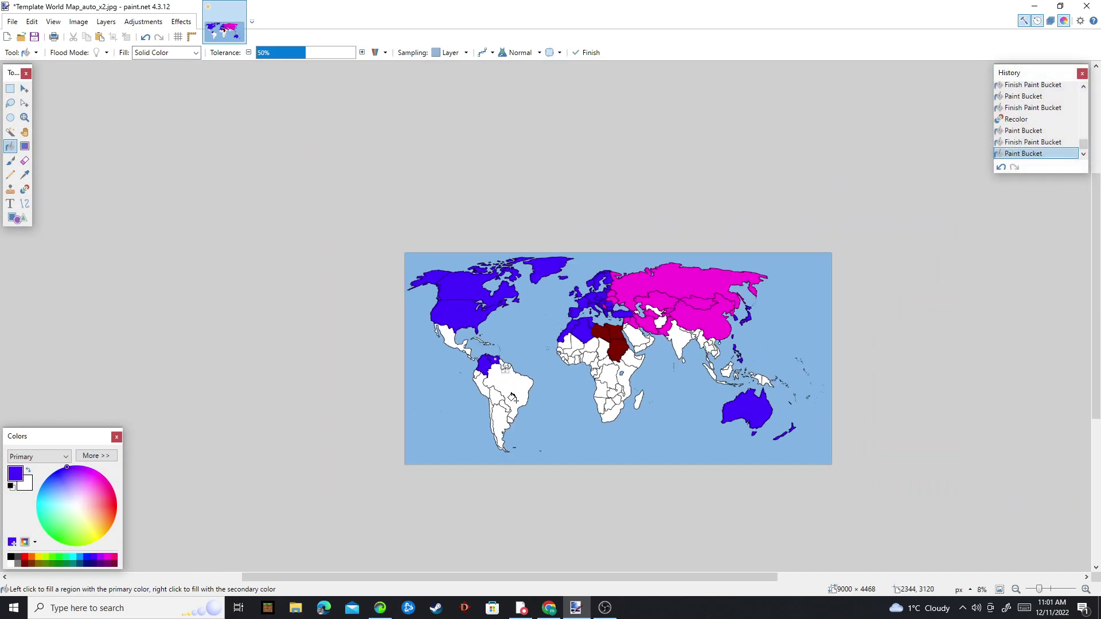
scroll(520, 396, up, 4)
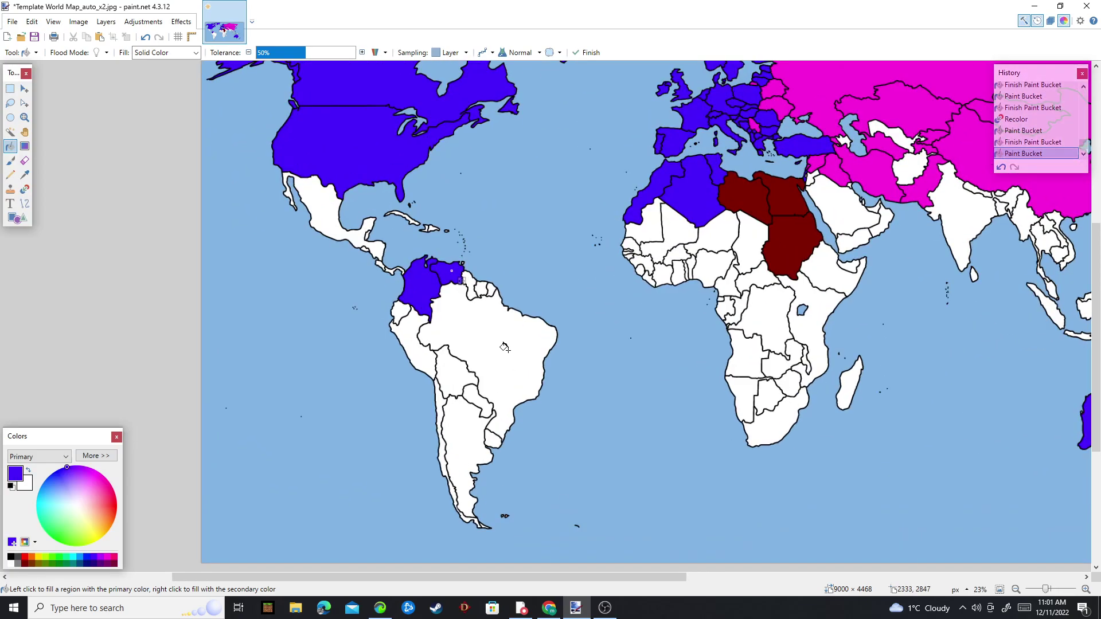
click(507, 350)
click(37, 561)
scroll(372, 324, up, 2)
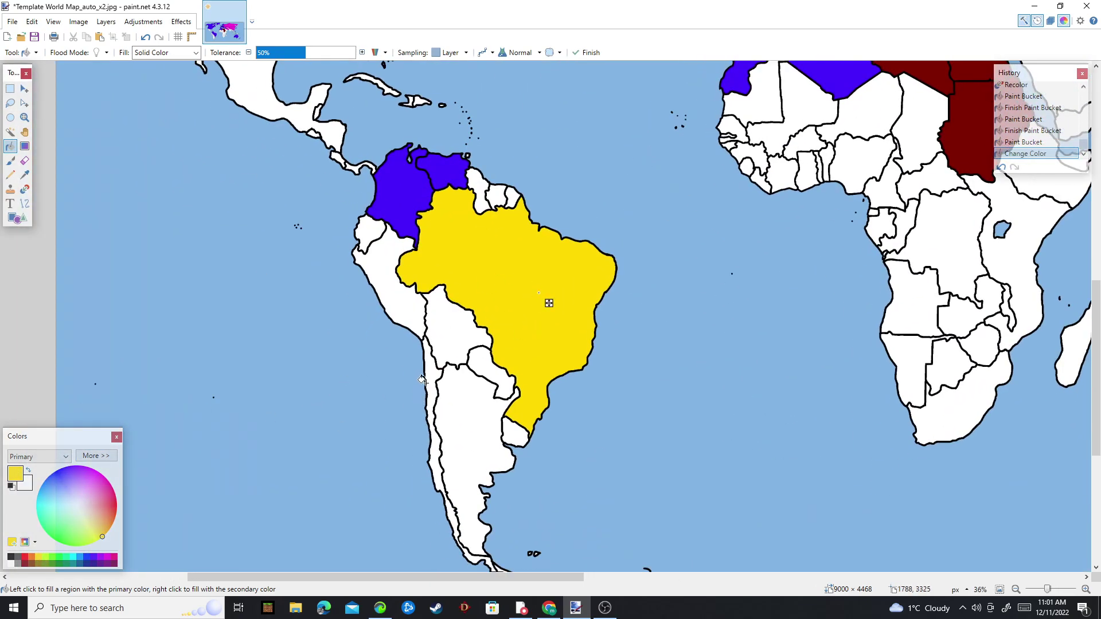
- Fill Chile, Ecuador, Guyana and Paraguay with yellow
click(431, 377)
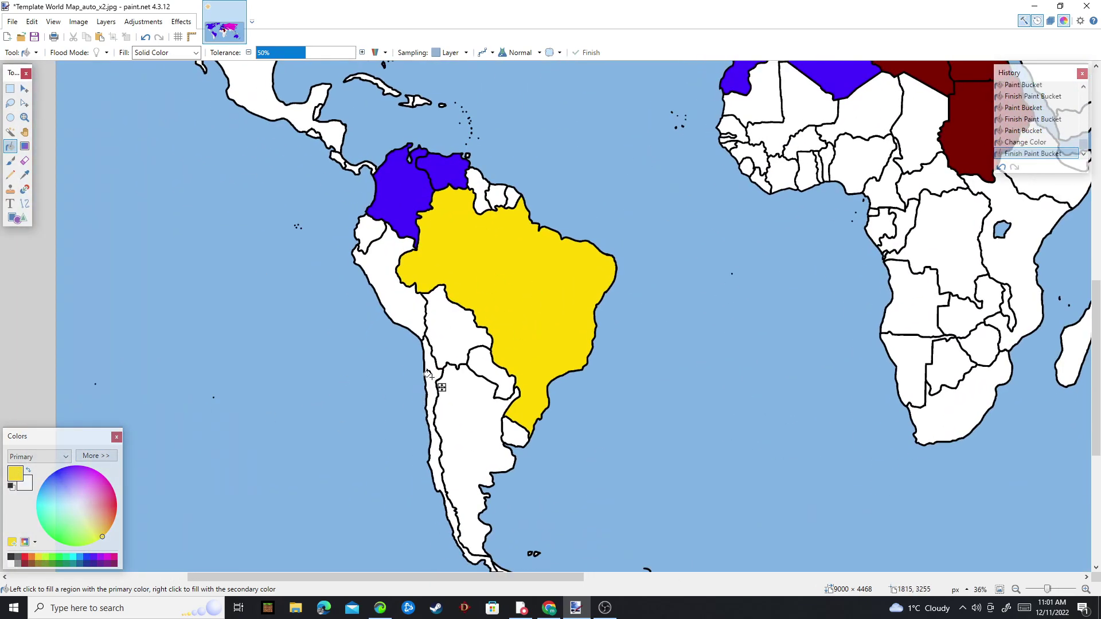
click(374, 232)
click(480, 184)
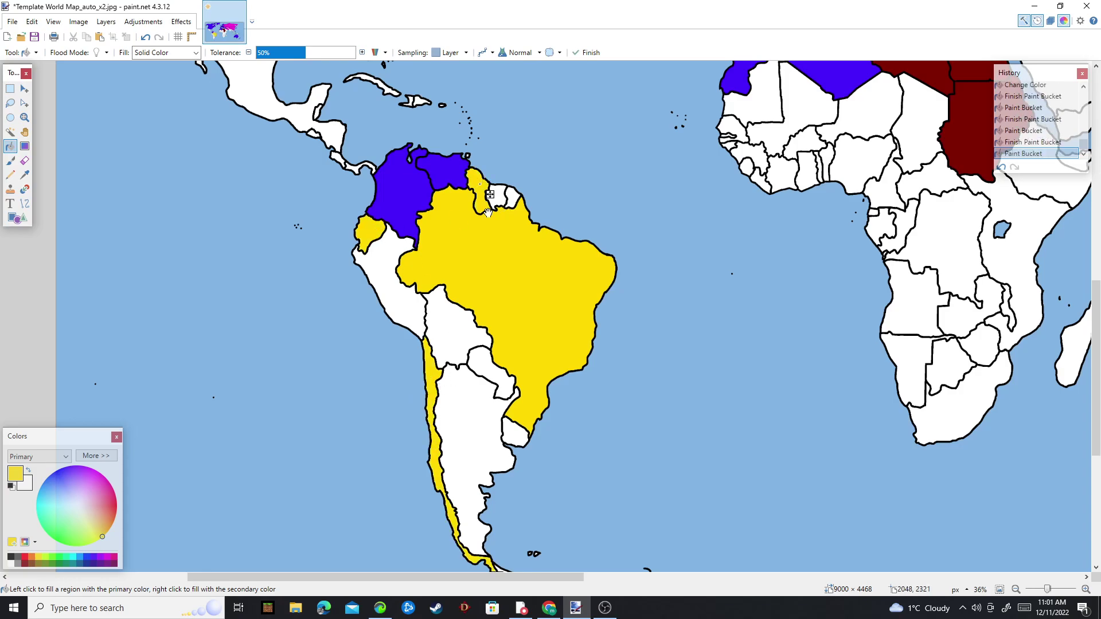
click(493, 369)
scroll(578, 383, down, 2)
scroll(492, 327, up, 2)
scroll(557, 438, down, 1)
click(556, 314)
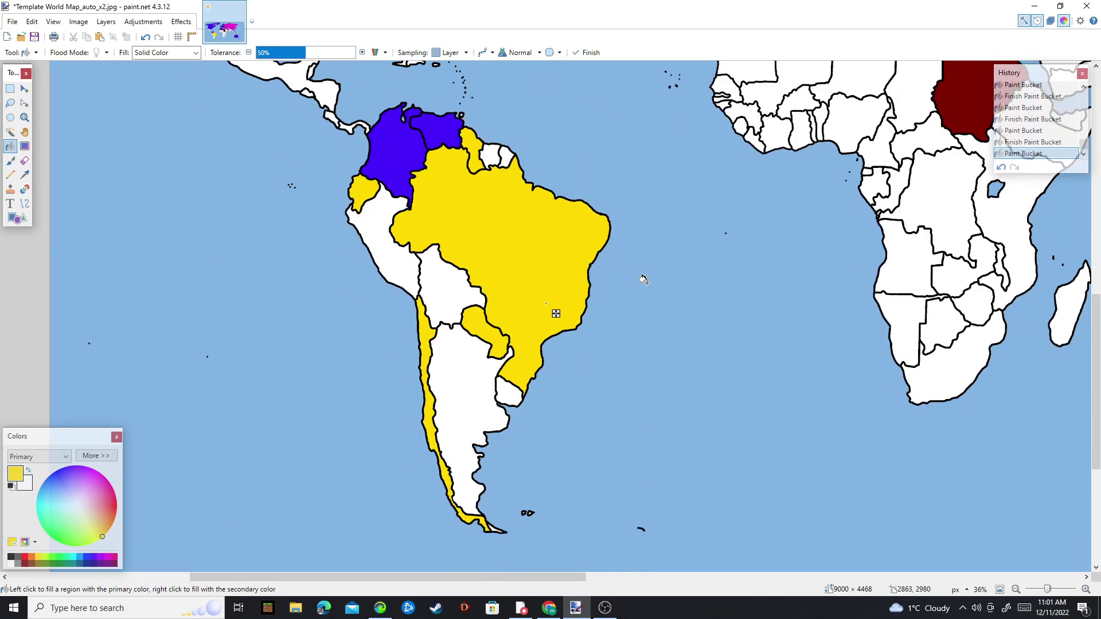
- Fill Saudi Arabia with bright green
drag(646, 280, 464, 359)
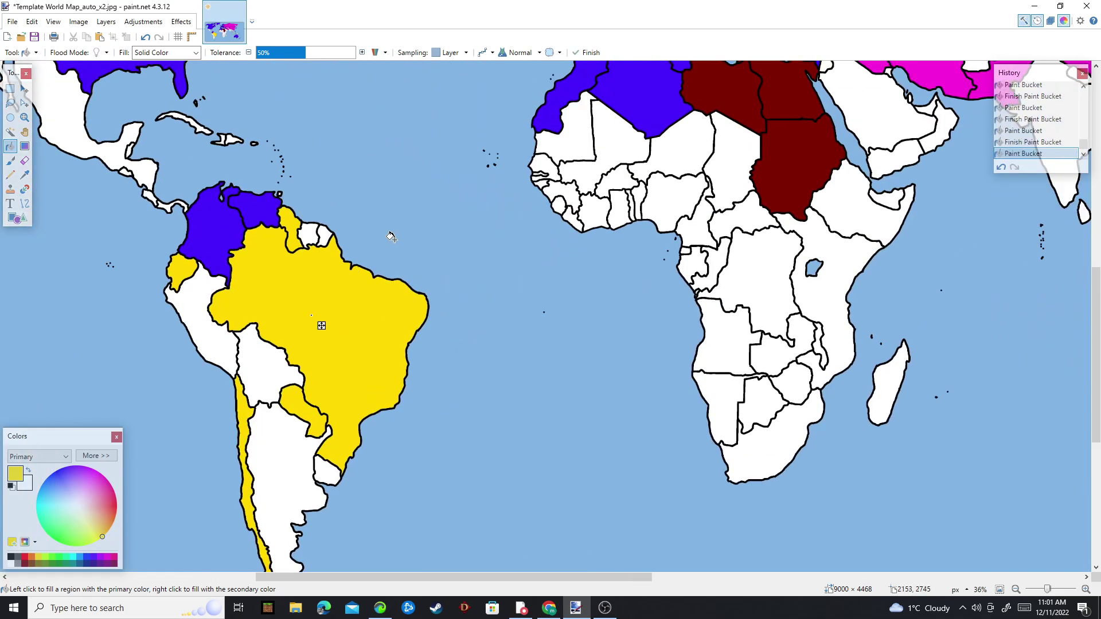
scroll(350, 507, up, 5)
scroll(349, 506, right, 1)
scroll(581, 230, up, 1)
scroll(581, 230, left, 1)
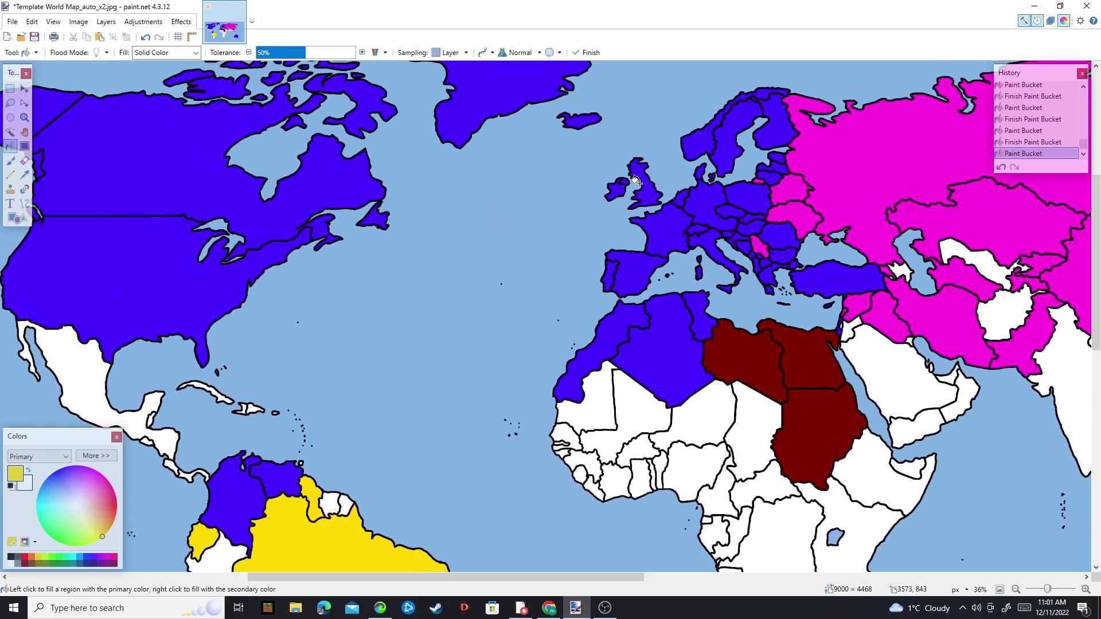
scroll(304, 381, down, 4)
scroll(304, 381, left, 2)
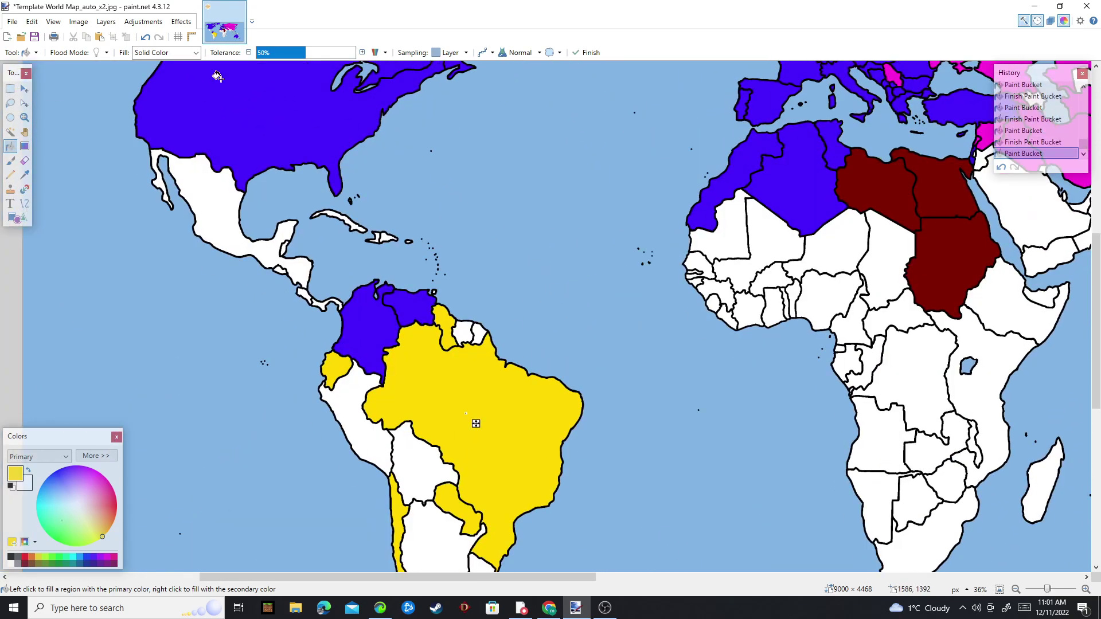
scroll(392, 296, right, 8)
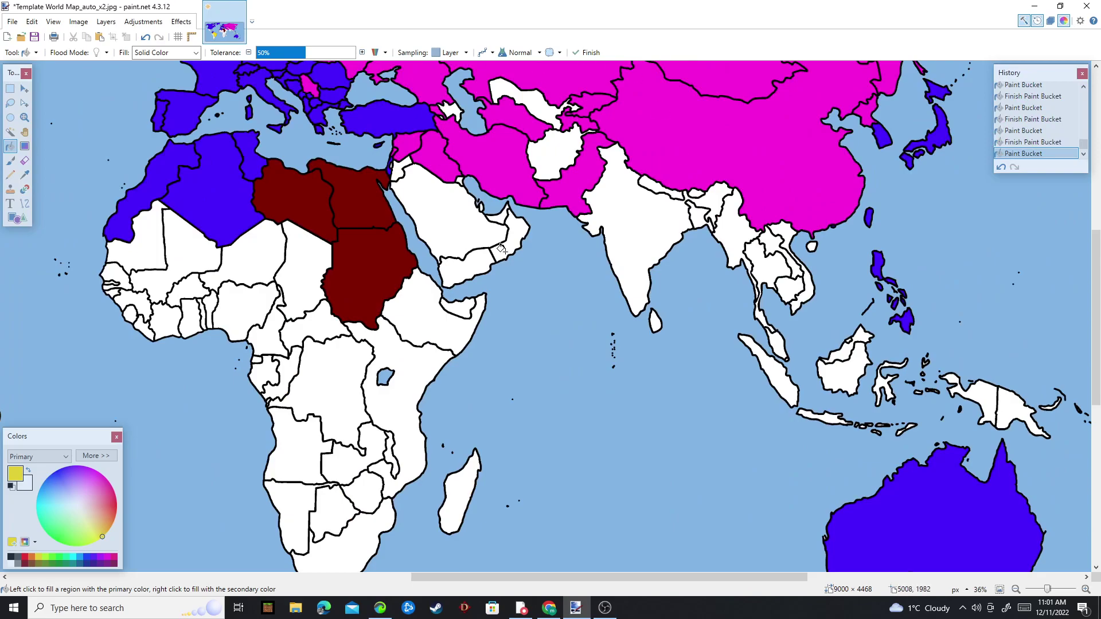
ctrl+scroll(585, 137, up, 1)
click(442, 227)
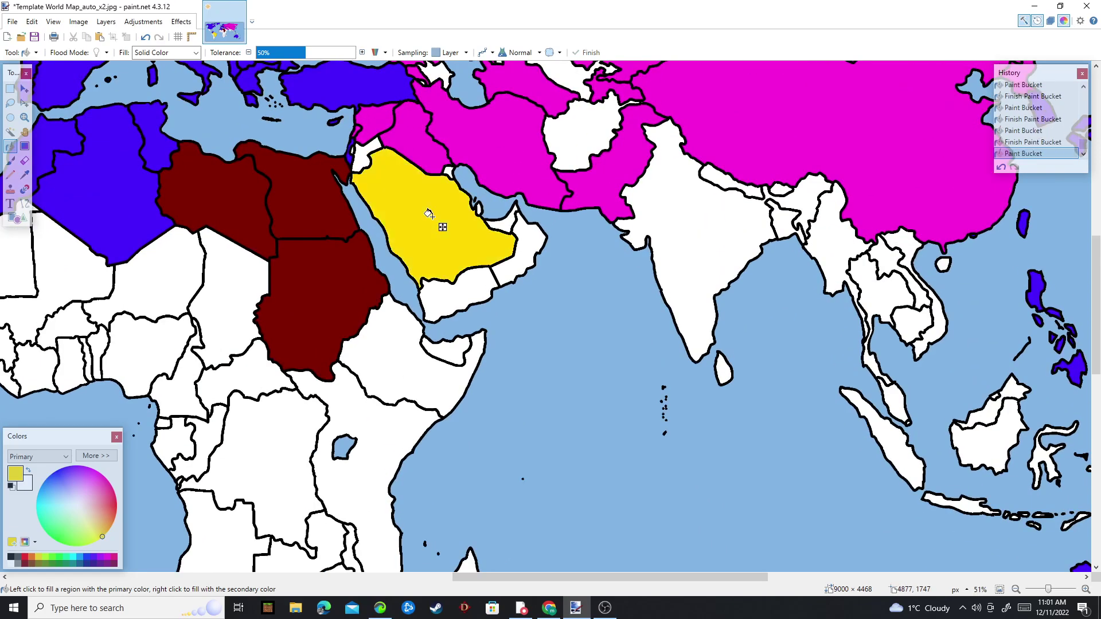
click(61, 558)
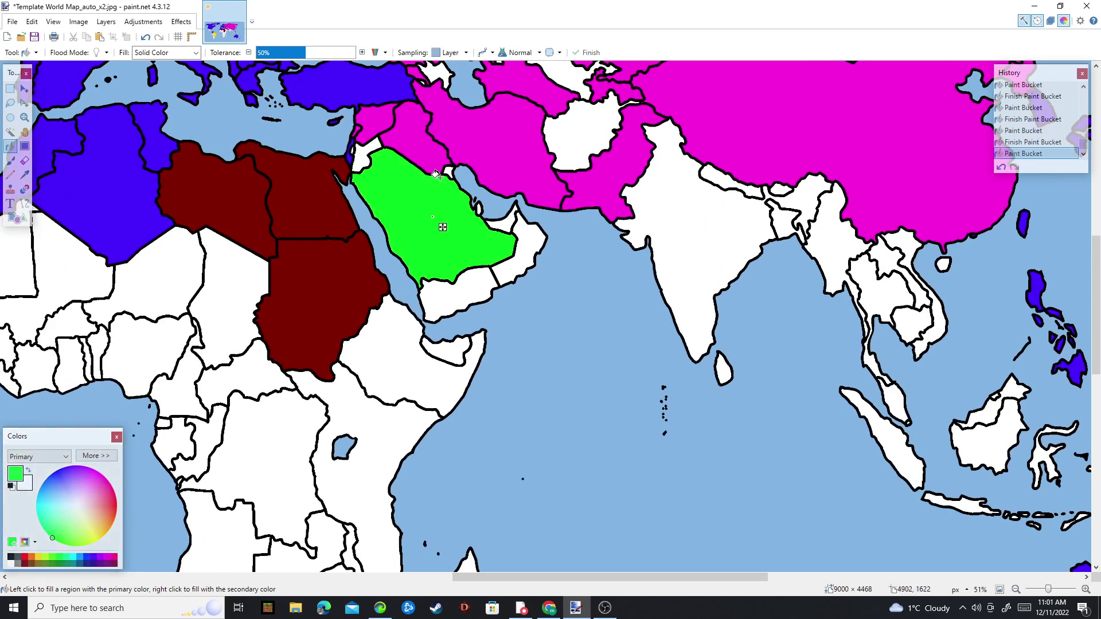
- Fill Kuwait, Qatar, the United Arab Emirates, Oman, Jordan and Yemen with bright green
ctrl+scroll(442, 230, up, 2)
click(453, 171)
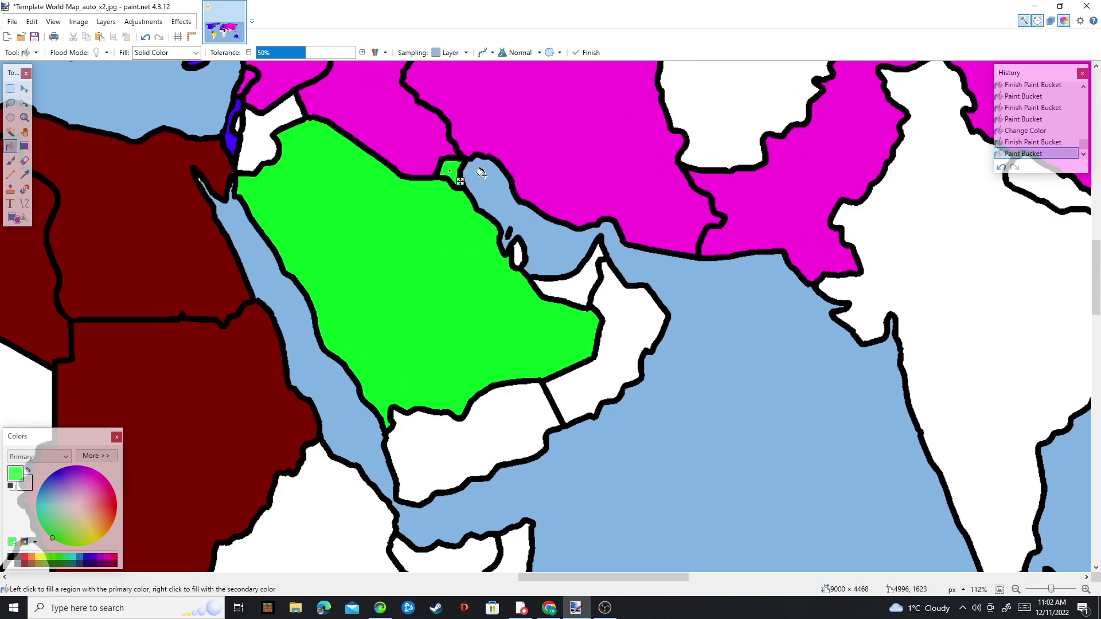
click(565, 287)
click(637, 308)
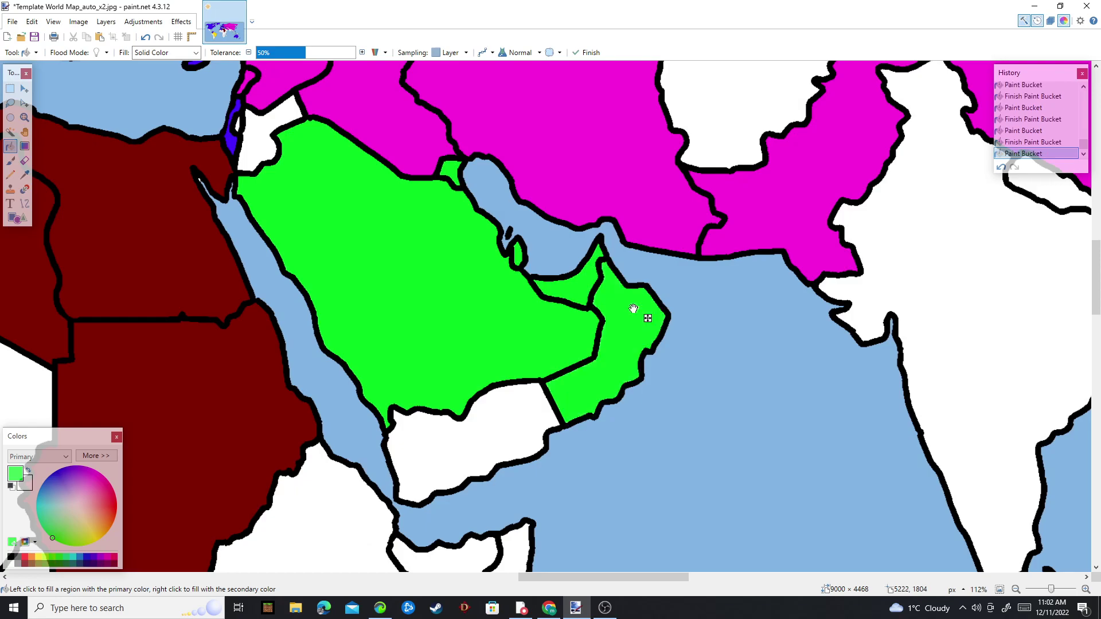
click(245, 124)
click(455, 426)
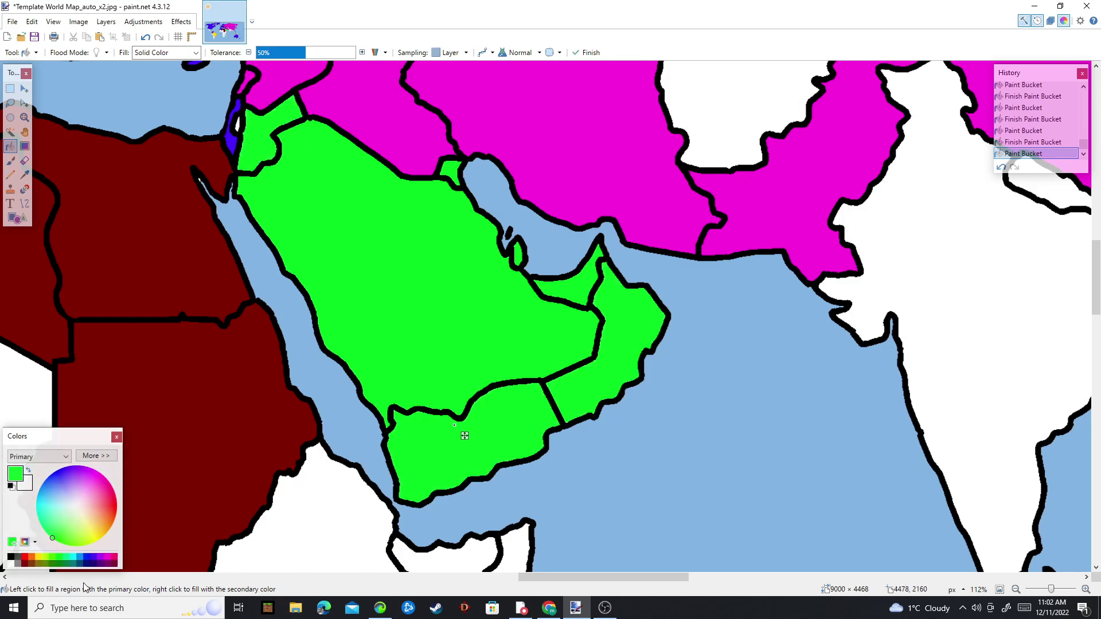
- Recolour Yemen magenta and fill the merged East African territory with magenta
click(112, 558)
ctrl+scroll(459, 396, down, 4)
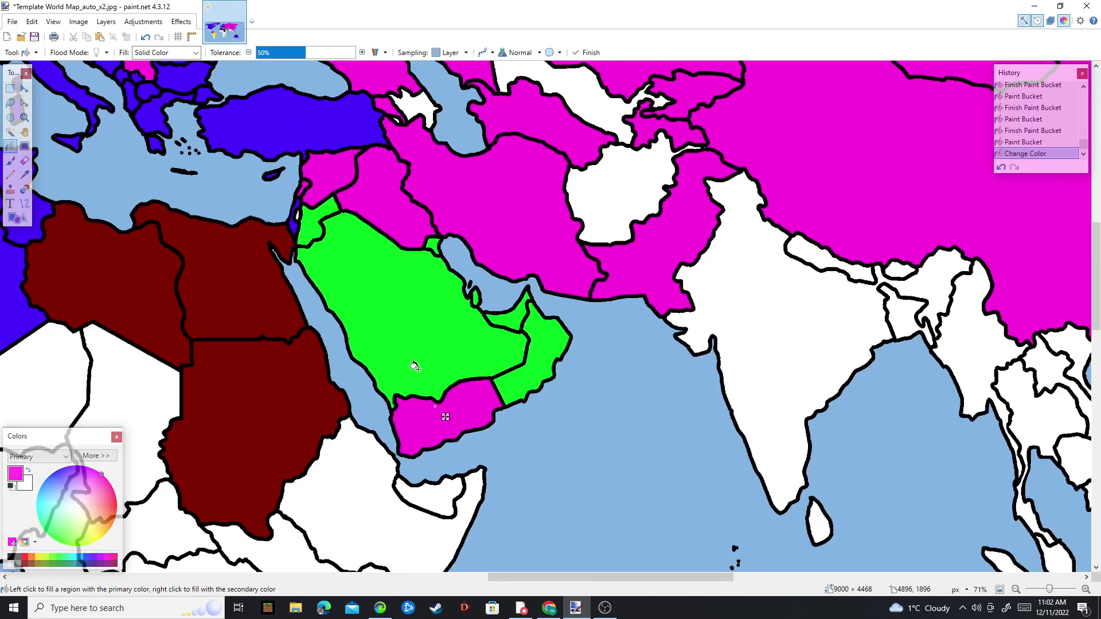
ctrl+scroll(590, 449, down, 1)
drag(463, 468, 491, 323)
ctrl+scroll(491, 324, up, 1)
click(492, 324)
ctrl+scroll(396, 422, up, 1)
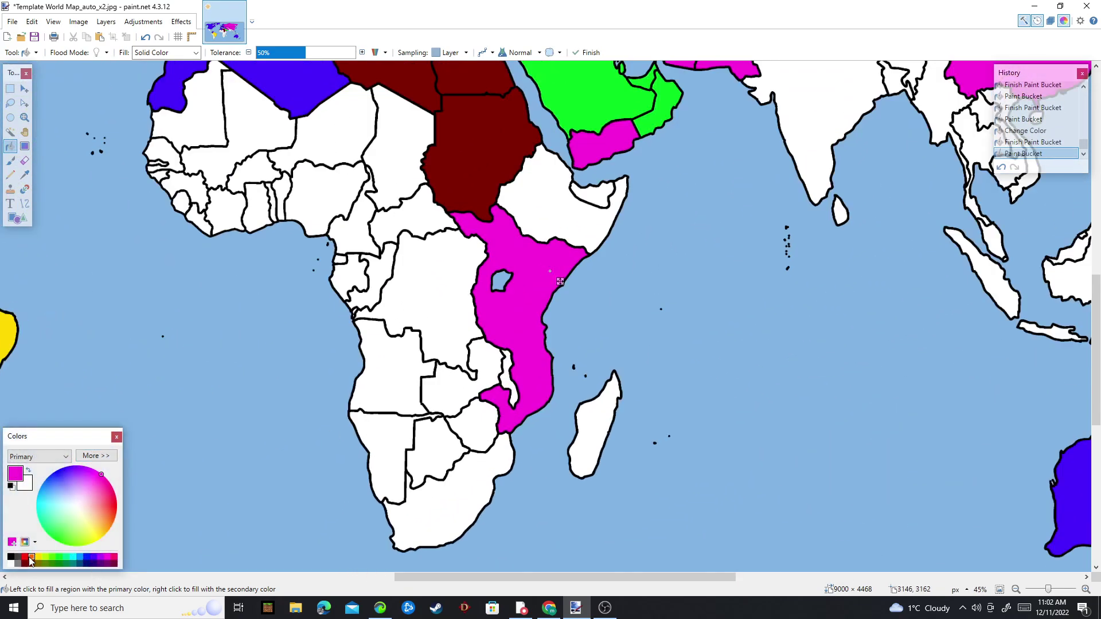
- Change the East African territory to orange and fill the Horn of Africa and DR Congo with orange
click(31, 561)
ctrl+scroll(588, 229, up, 1)
click(573, 209)
key(Return)
click(598, 183)
click(402, 321)
scroll(479, 448, down, 1)
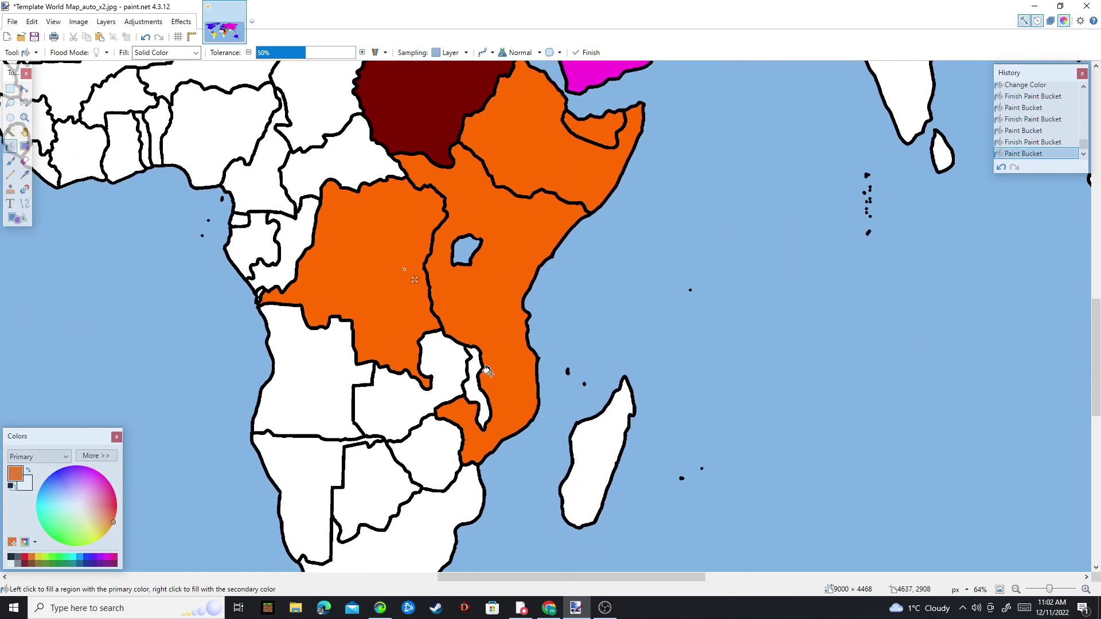
scroll(488, 362, up, 1)
ctrl+scroll(510, 346, down, 5)
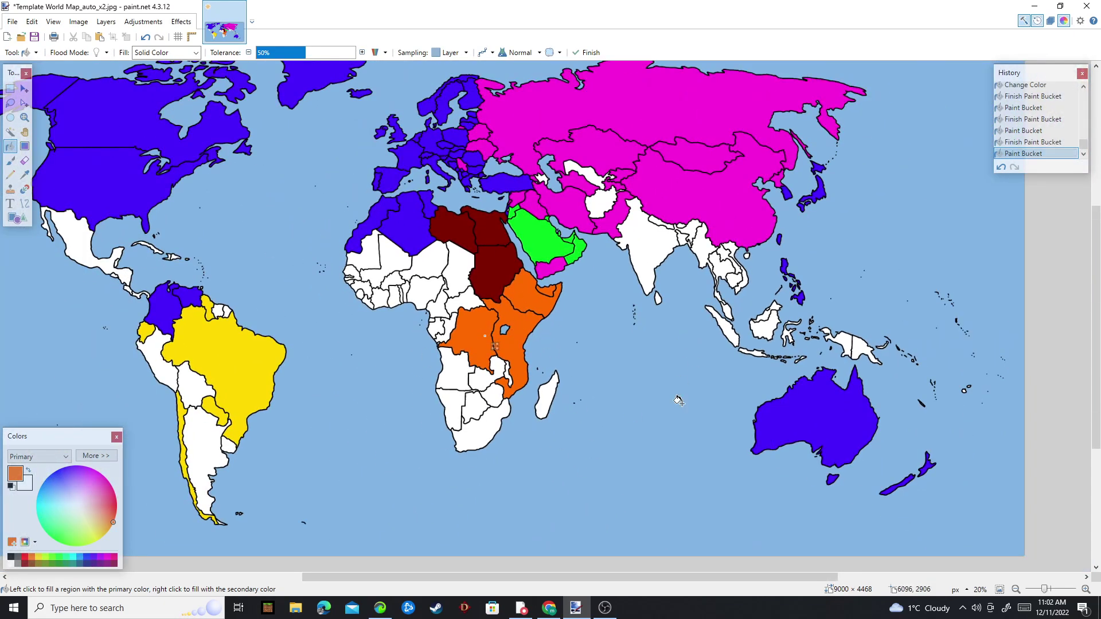
scroll(479, 418, down, 2)
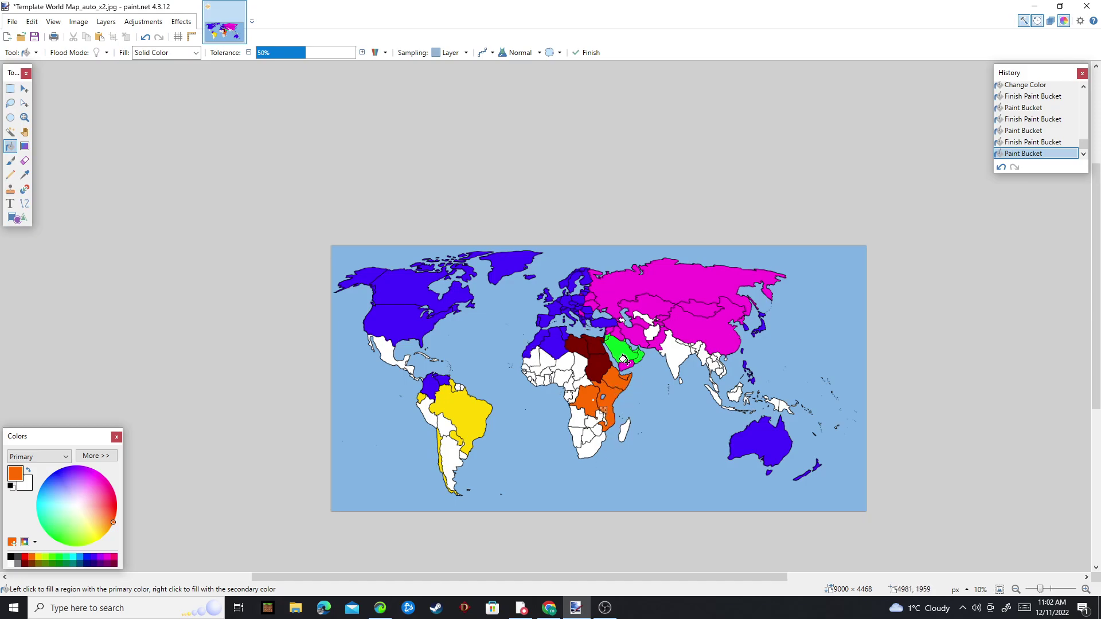
drag(640, 379, 634, 384)
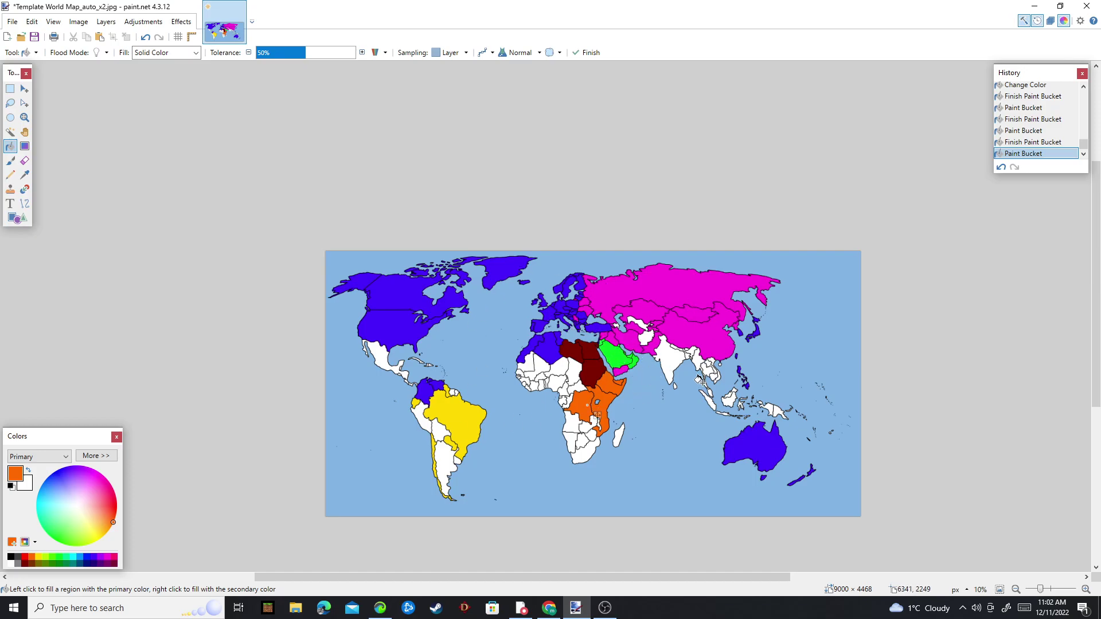
drag(703, 383, 695, 416)
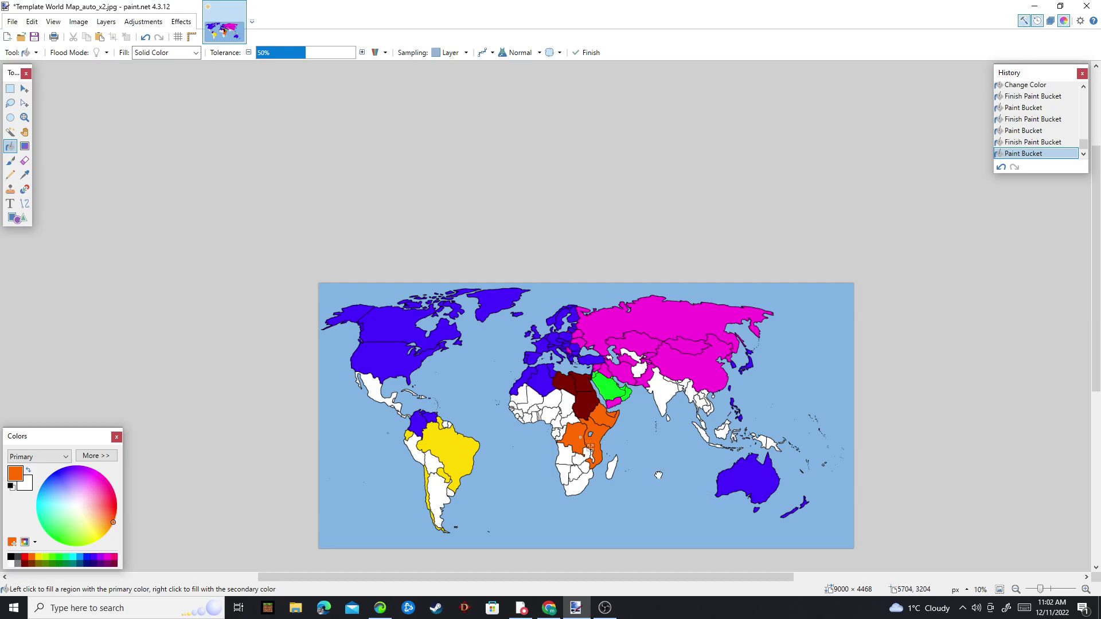
drag(659, 475, 670, 473)
scroll(630, 420, up, 8)
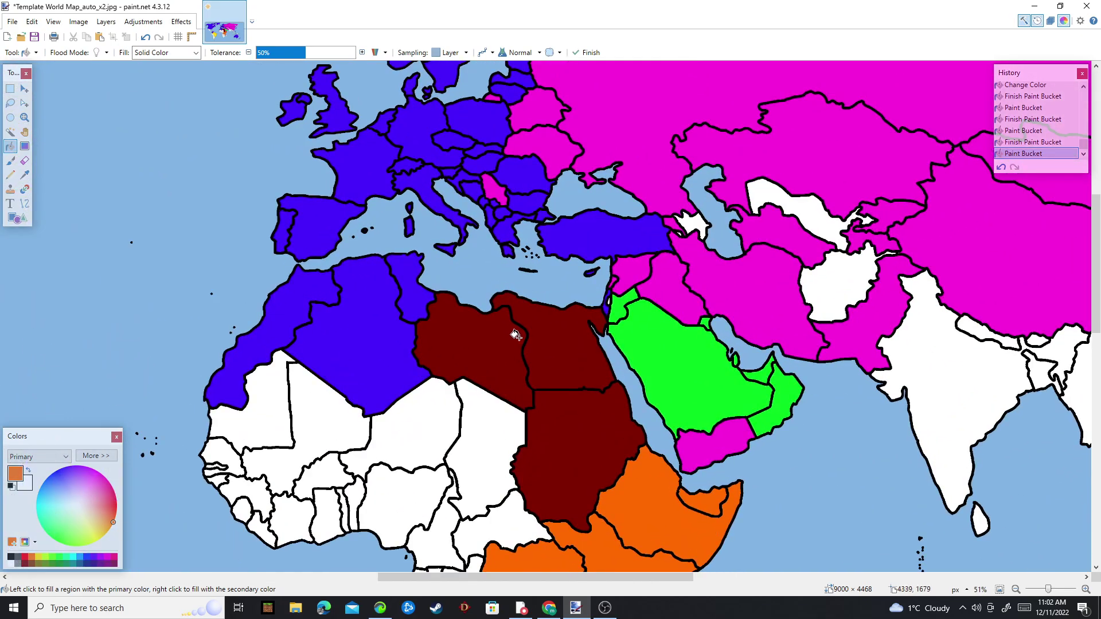
scroll(563, 482, down, 5)
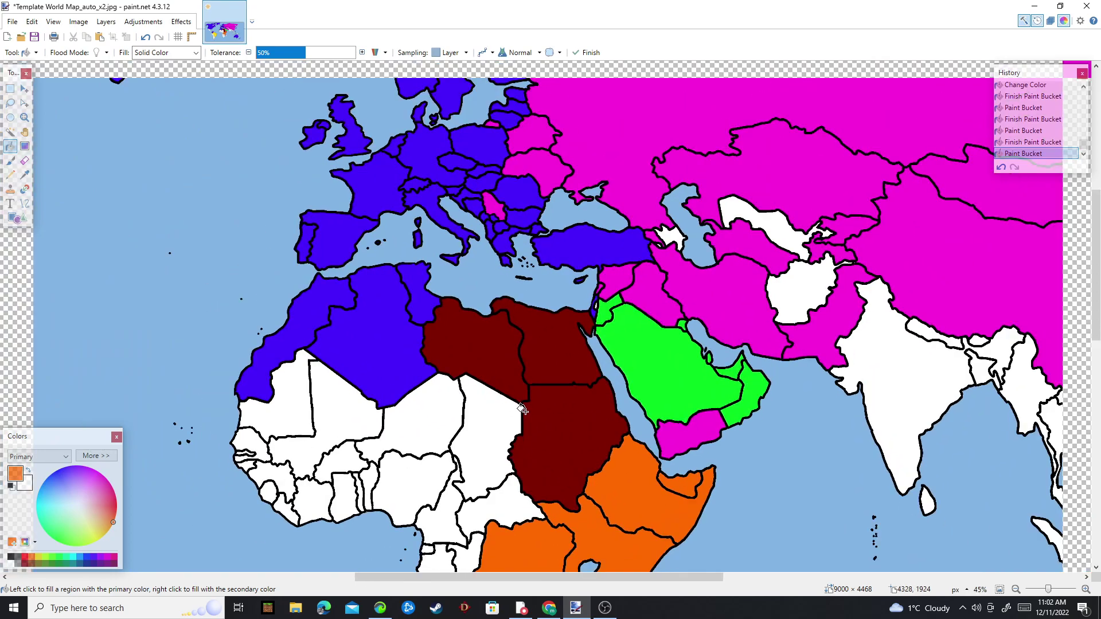
scroll(1048, 137, up, 4)
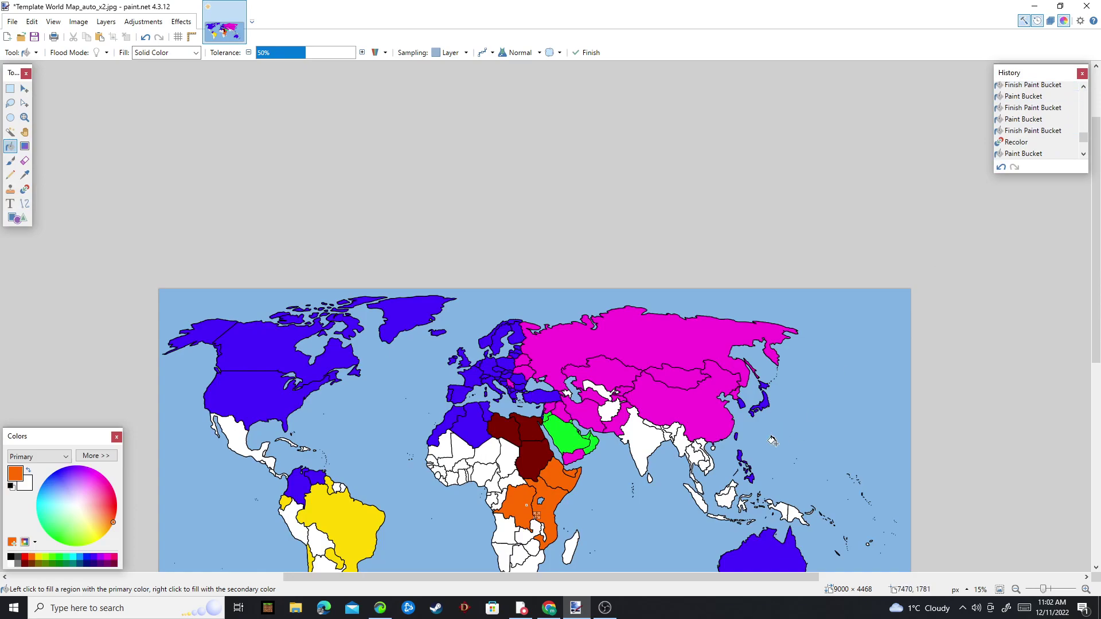
- Roll the image history back past every country fill to the last paintbrush stroke on the blank white map
click(1029, 86)
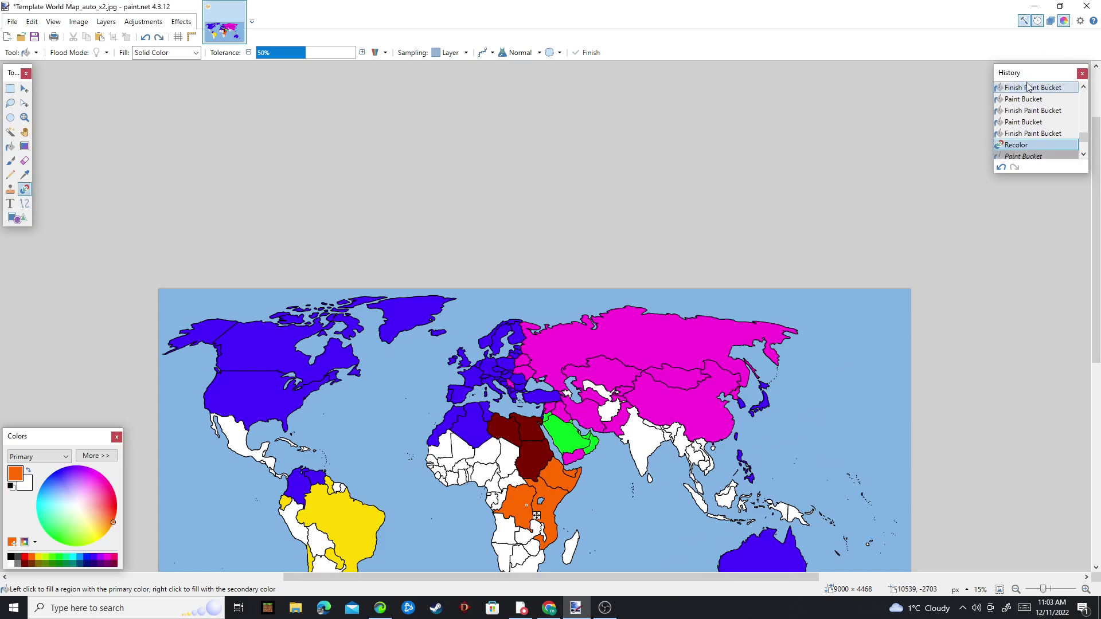
scroll(1029, 86, up, 2)
click(1028, 88)
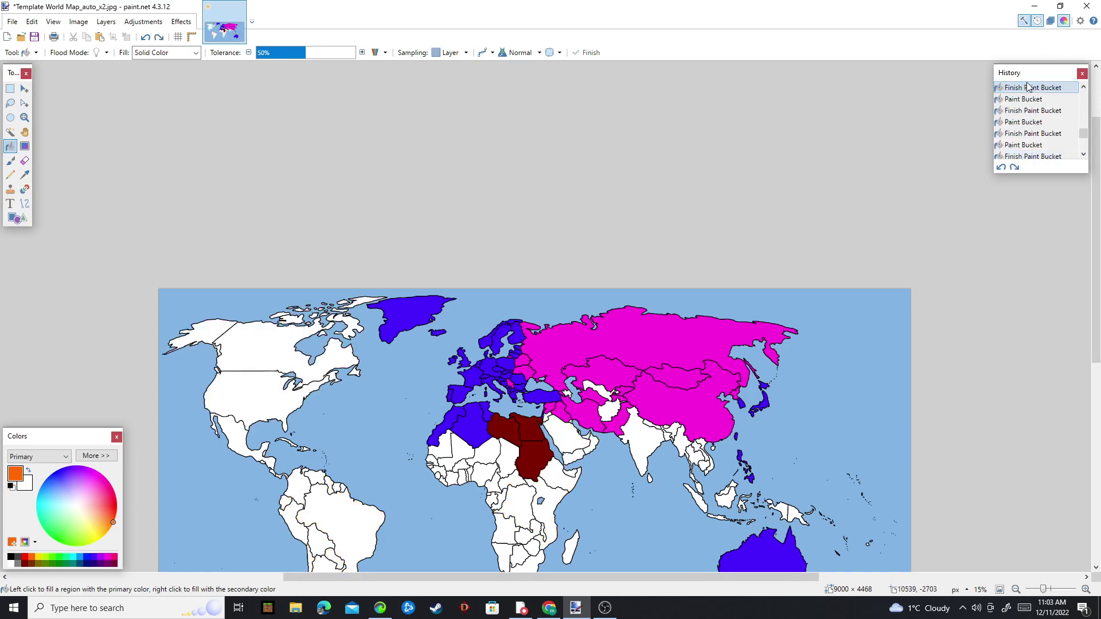
click(1028, 87)
scroll(1028, 87, up, 1)
click(1028, 87)
scroll(1028, 86, up, 1)
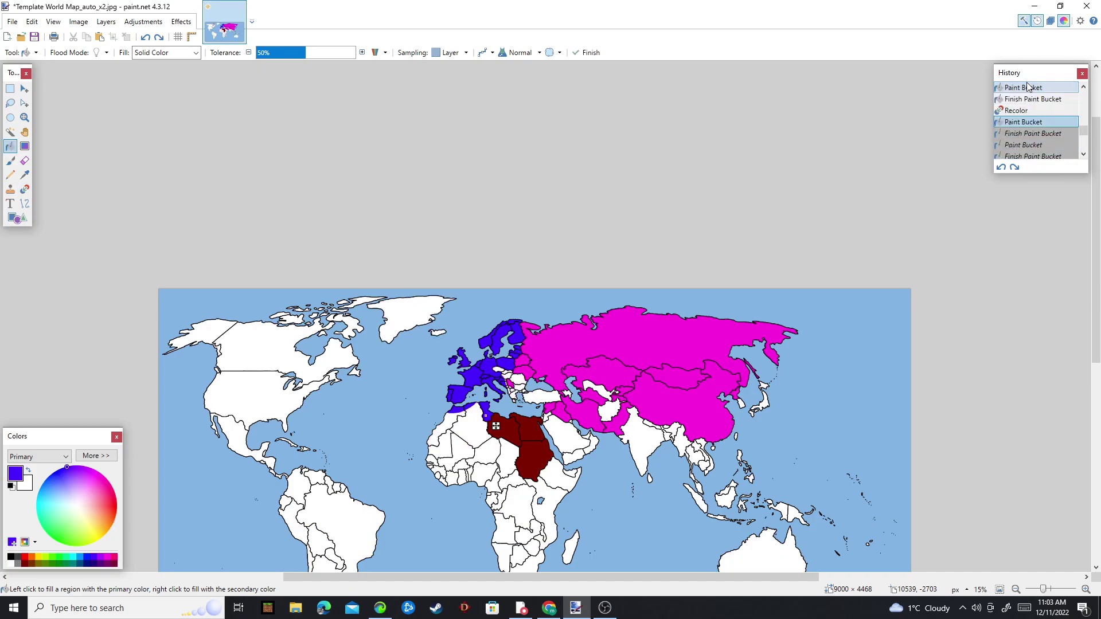
click(1029, 87)
scroll(1028, 87, up, 1)
click(1029, 87)
scroll(1029, 87, up, 1)
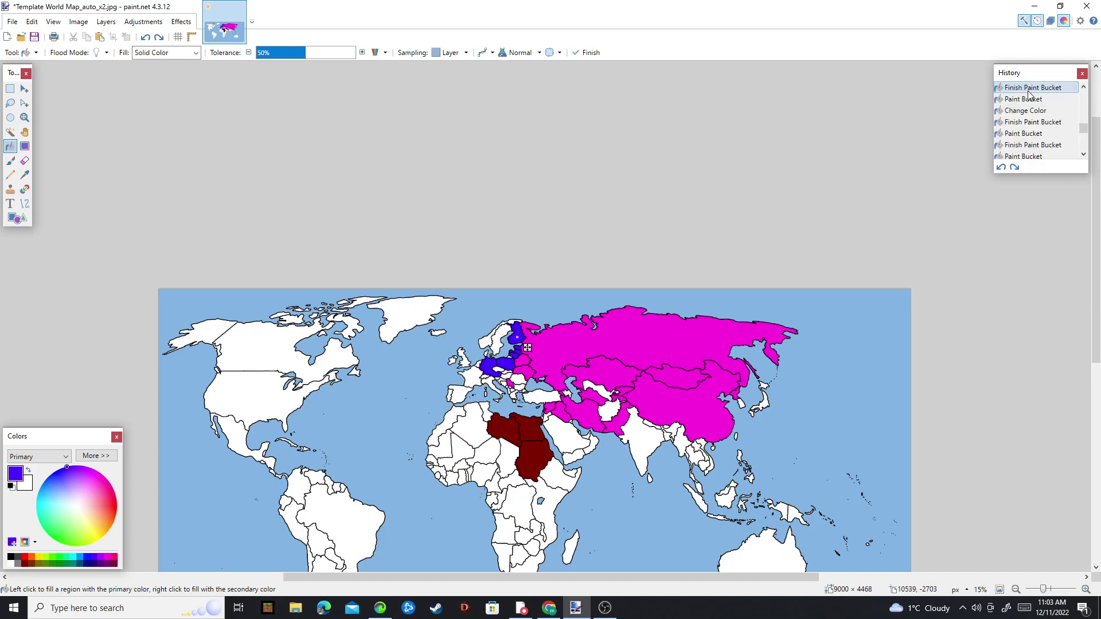
click(1028, 89)
scroll(1027, 89, up, 1)
click(1028, 88)
scroll(1029, 91, up, 1)
click(1029, 88)
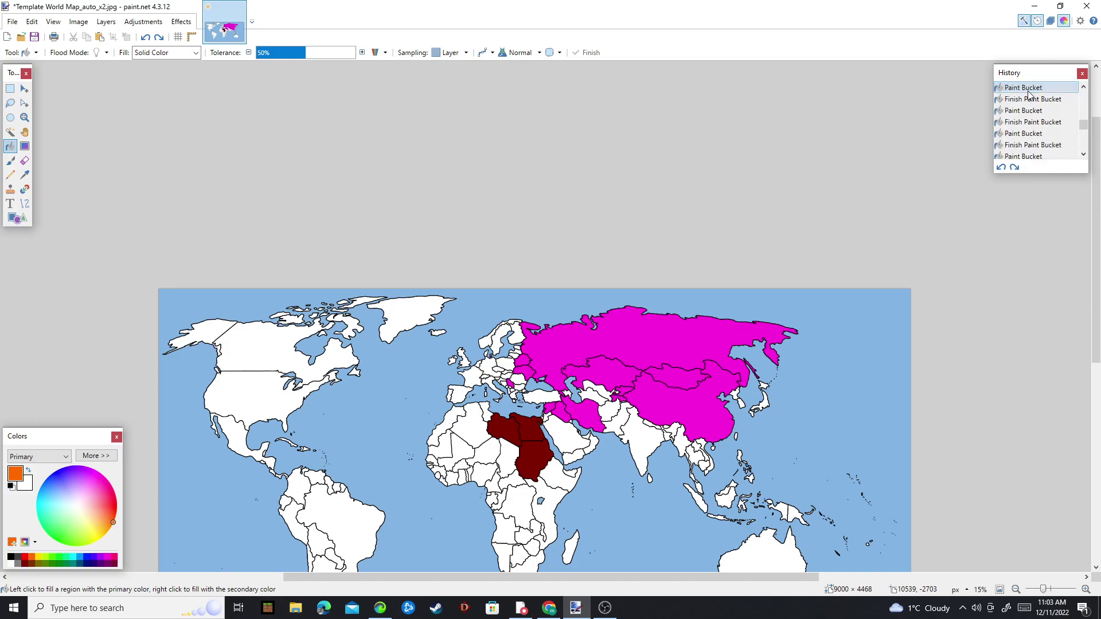
scroll(1029, 90, up, 1)
click(1028, 89)
scroll(1029, 90, up, 1)
click(1029, 89)
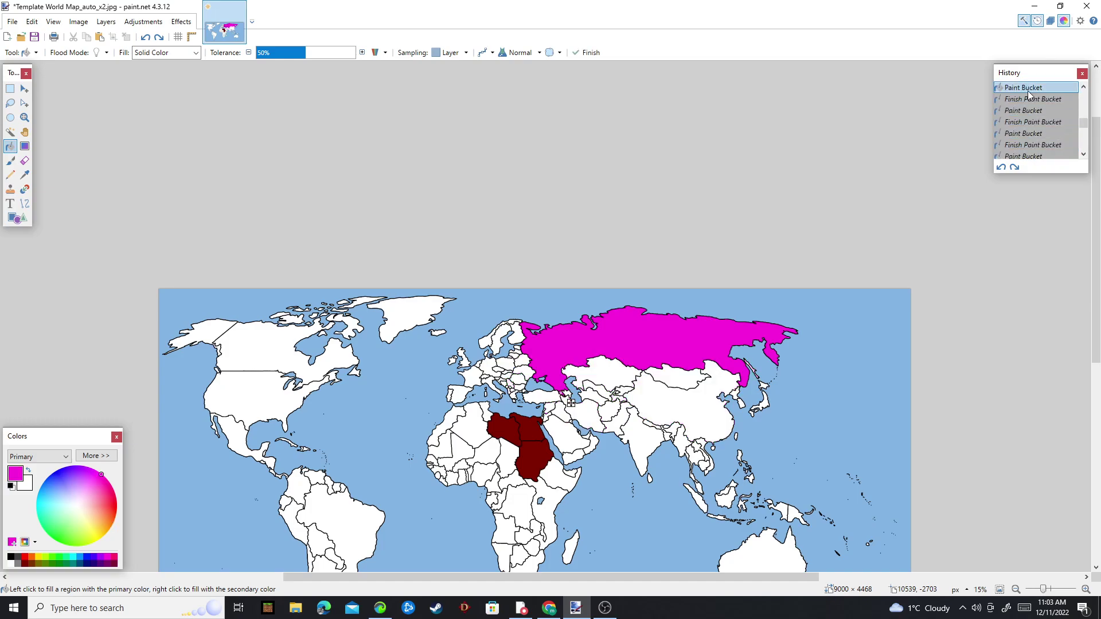
scroll(1030, 92, up, 1)
click(1029, 89)
click(1028, 91)
click(1029, 110)
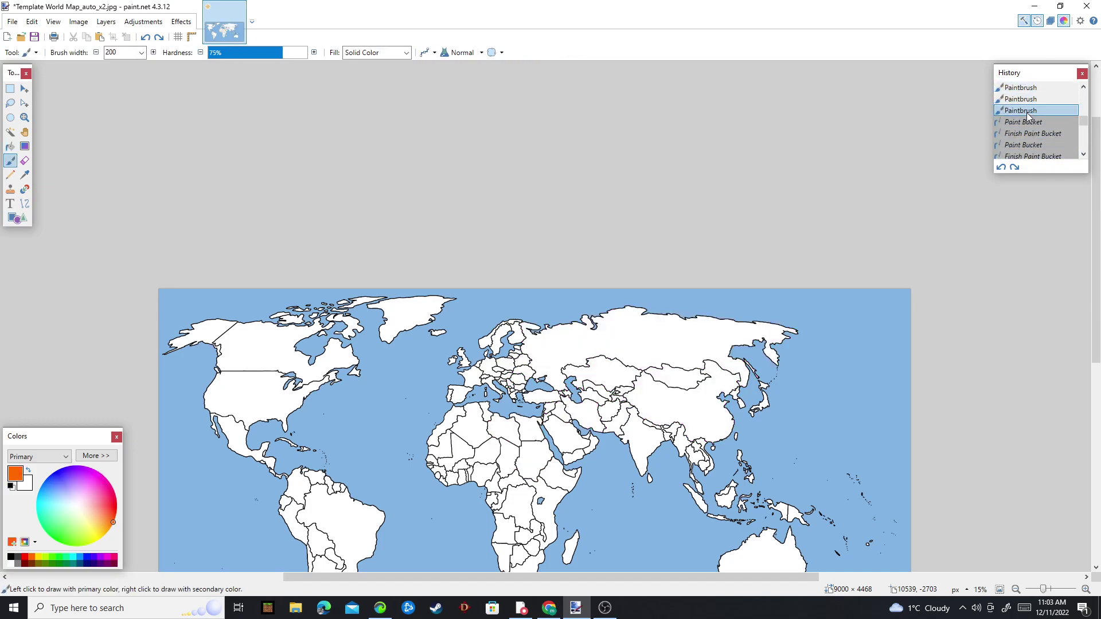
click(1027, 135)
click(1028, 145)
click(1028, 156)
scroll(1028, 152, down, 1)
click(1028, 145)
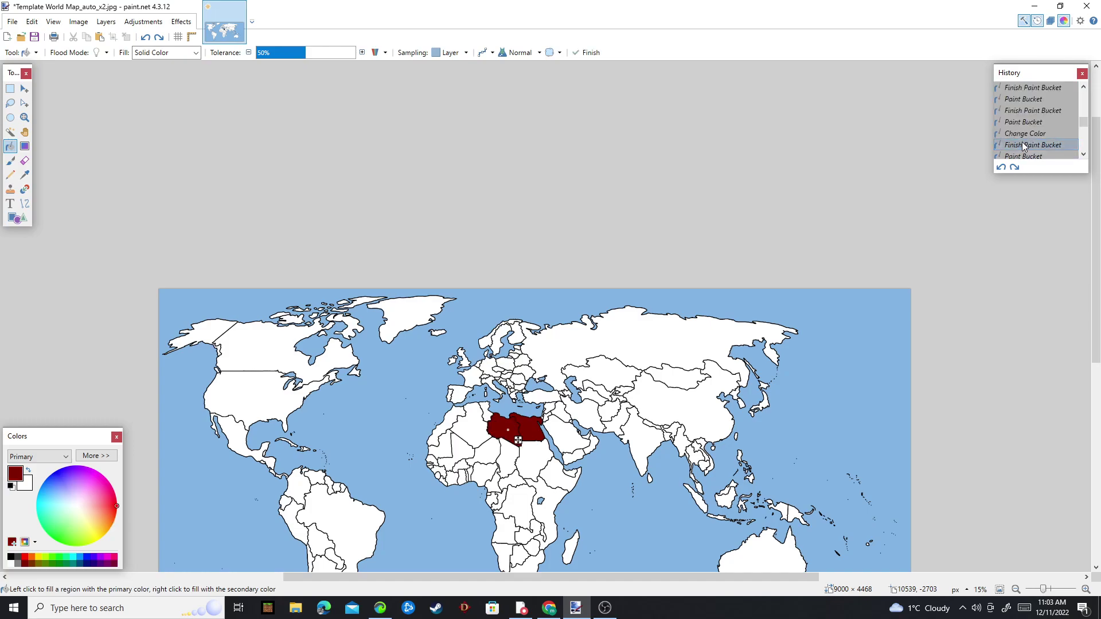
click(1024, 122)
scroll(1025, 129, up, 3)
scroll(1032, 150, down, 1)
click(1023, 134)
click(1026, 122)
click(1025, 111)
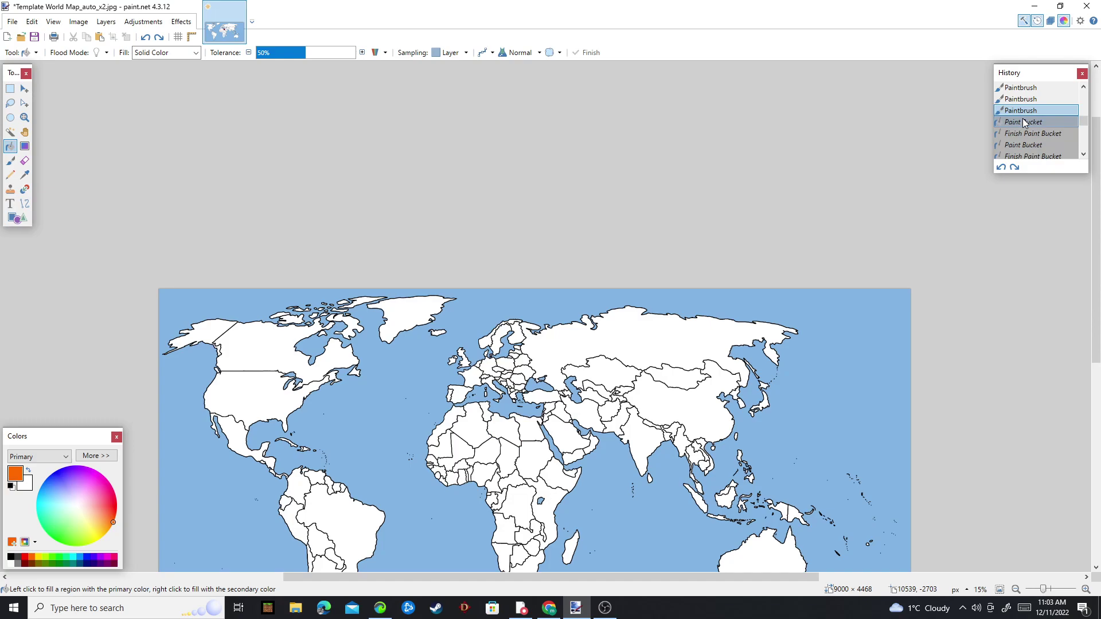
- Set the Recolor tool's brush width to 9
key(r)
ctrl+scroll(603, 230, up, 4)
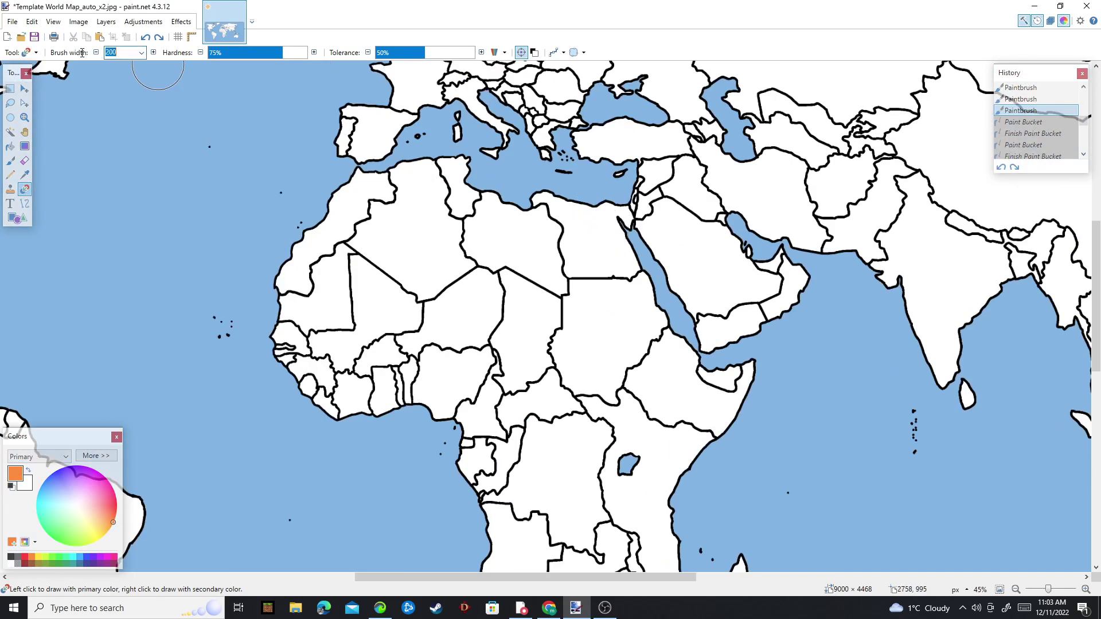
text(9)
ctrl+scroll(597, 315, up, 5)
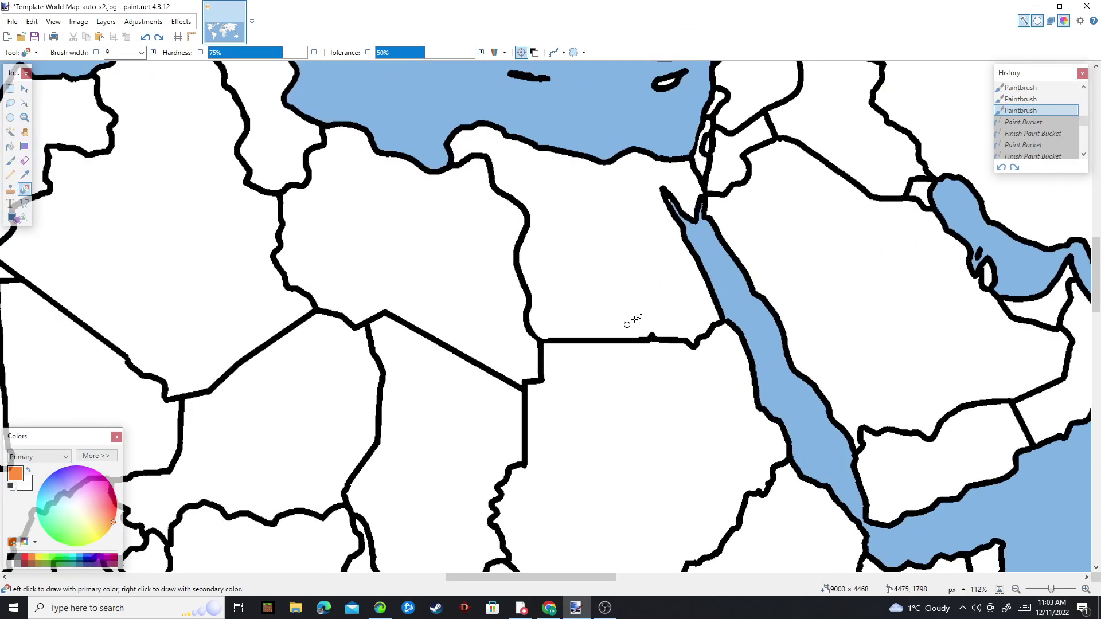
- Fill Egypt, Libya and Sudan with red and Chad with blue, keeping blue as the secondary colour
key(f)
click(609, 298)
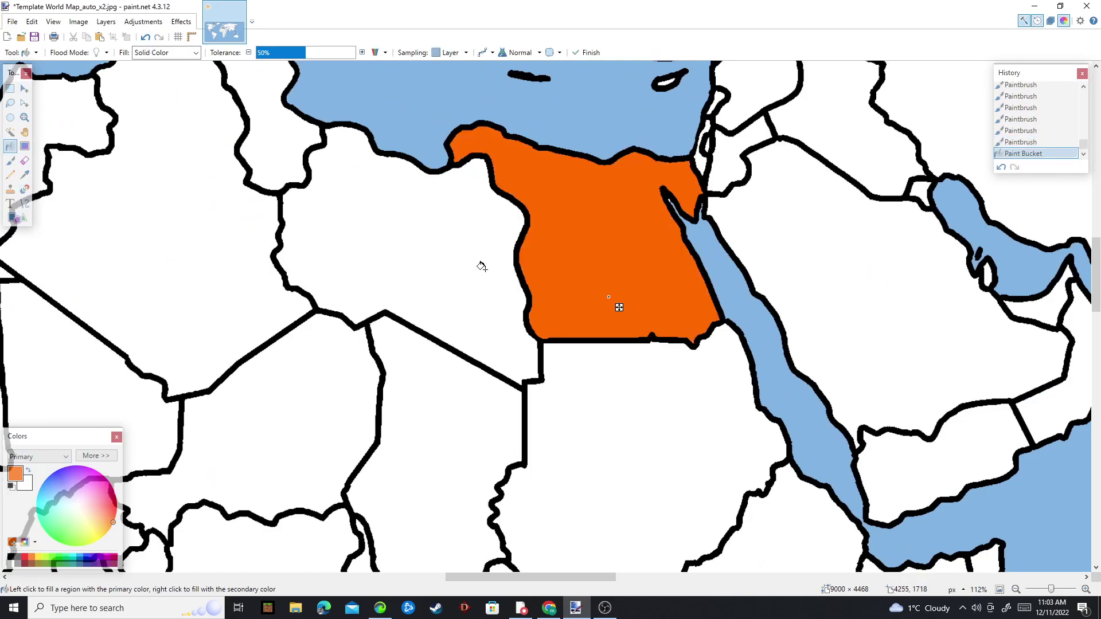
click(26, 559)
click(25, 483)
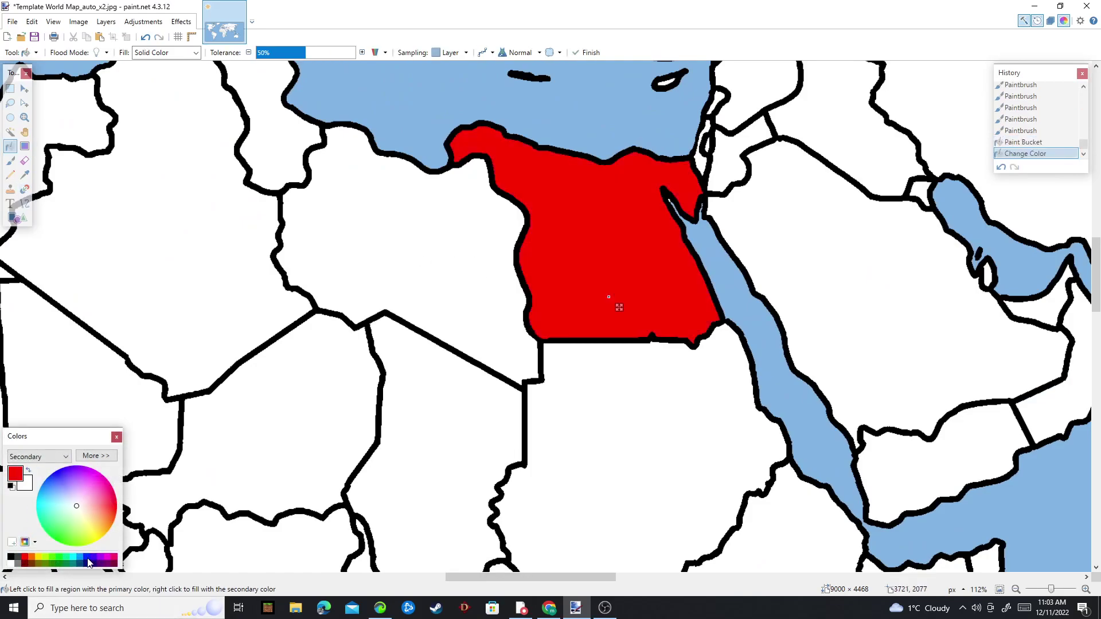
right_click(83, 556)
click(412, 282)
click(626, 471)
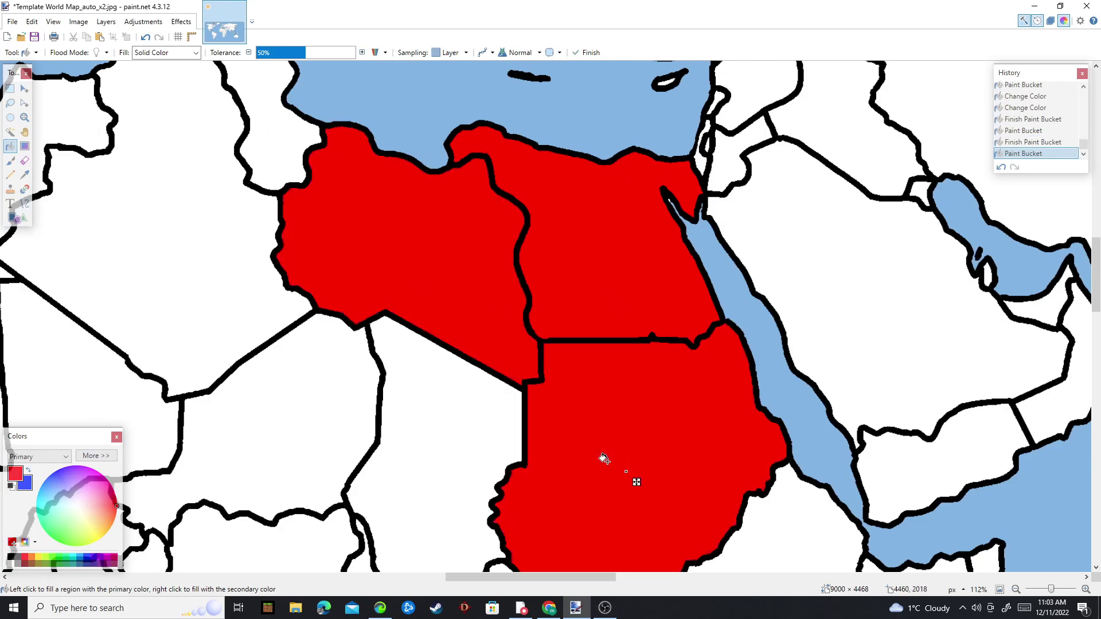
drag(599, 456, 645, 292)
right_click(535, 283)
- Paint over parts of Chad's blue area in red with the Recolor tool at brush width 19
key(r)
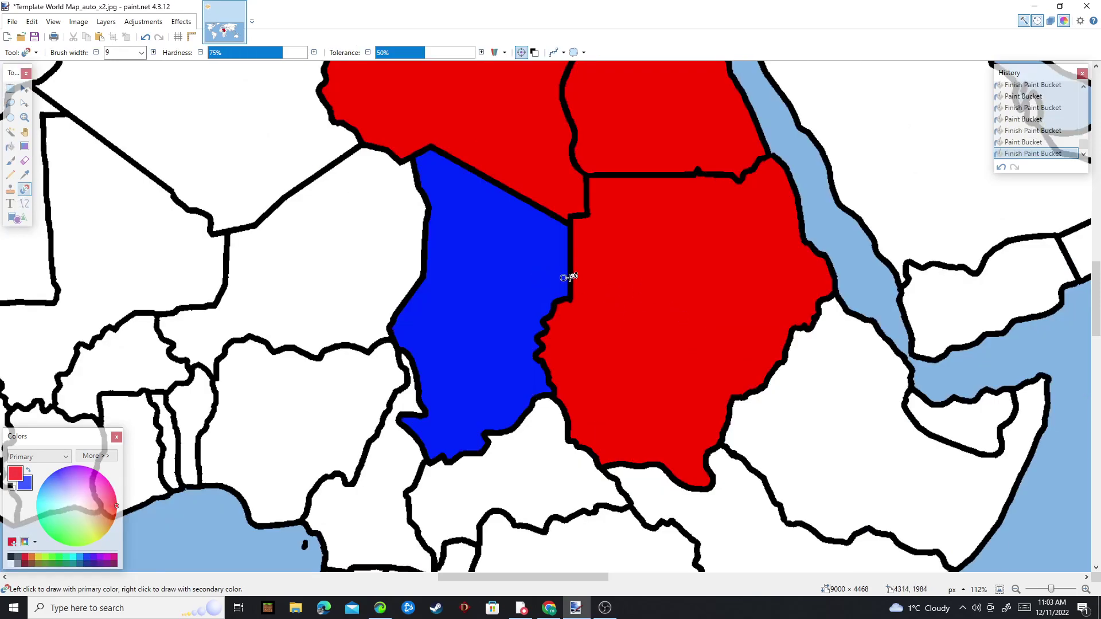
scroll(548, 267, up, 2)
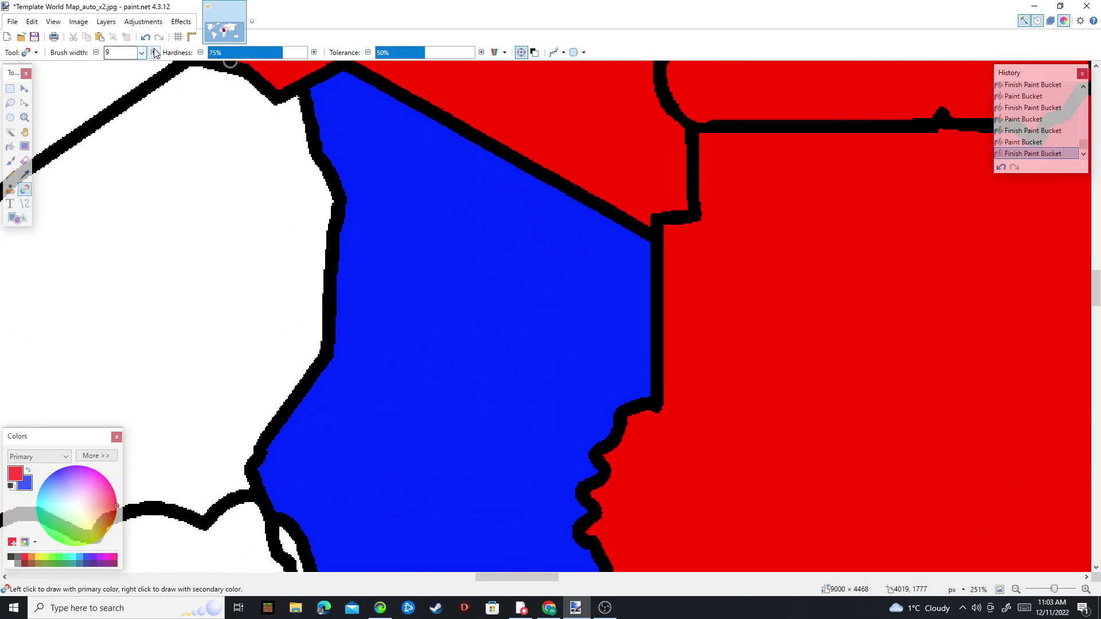
ctrl+click(153, 52)
ctrl+click(153, 53)
scroll(603, 248, down, 3)
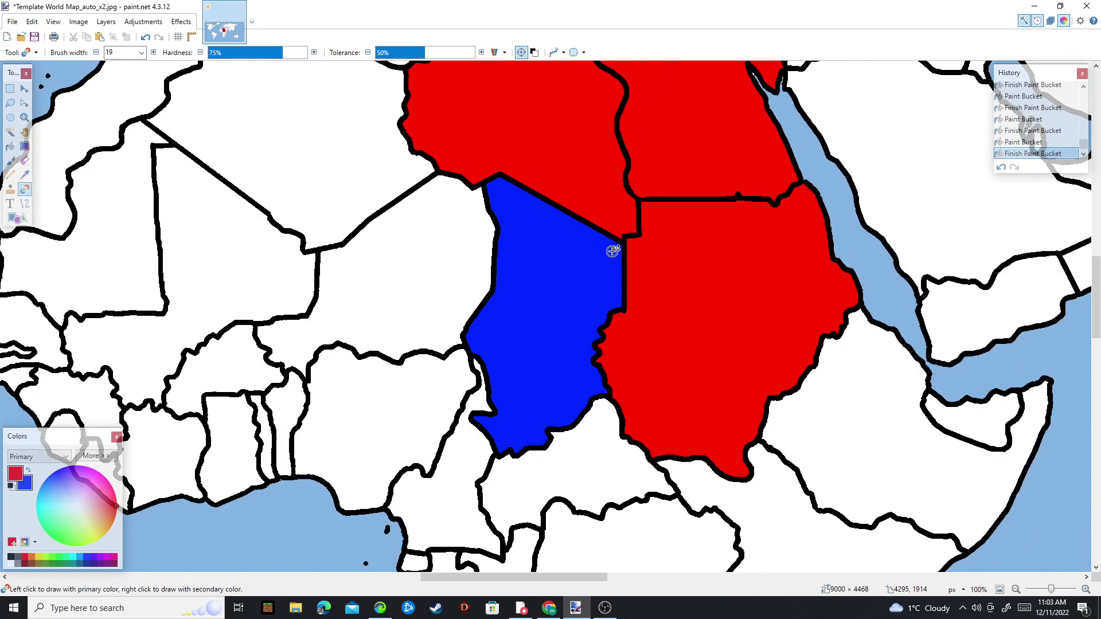
scroll(529, 335, up, 2)
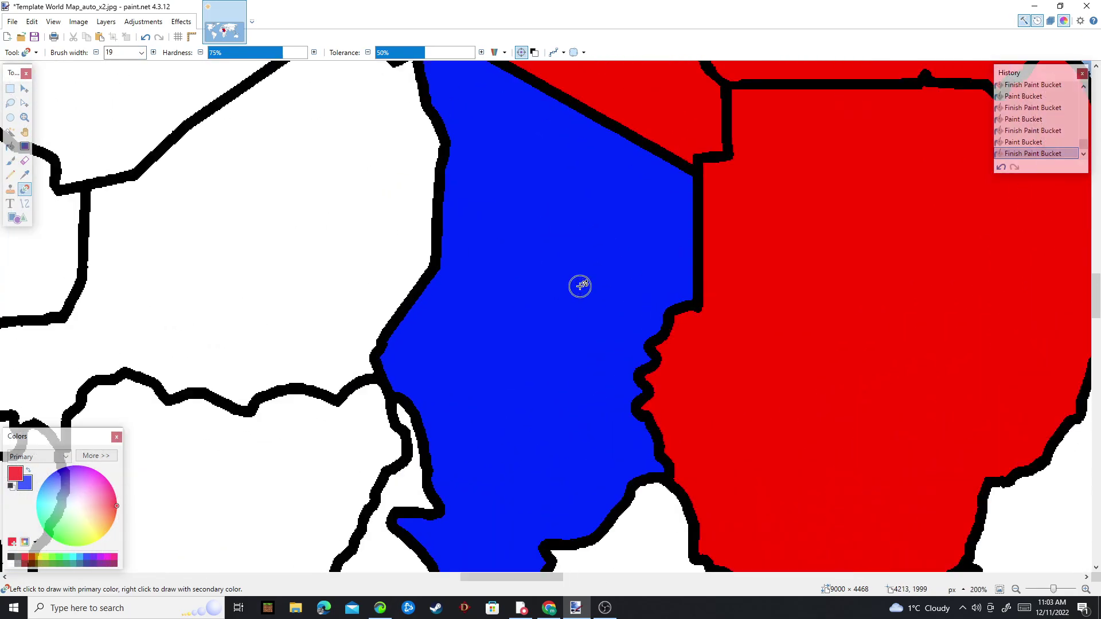
drag(656, 336, 669, 315)
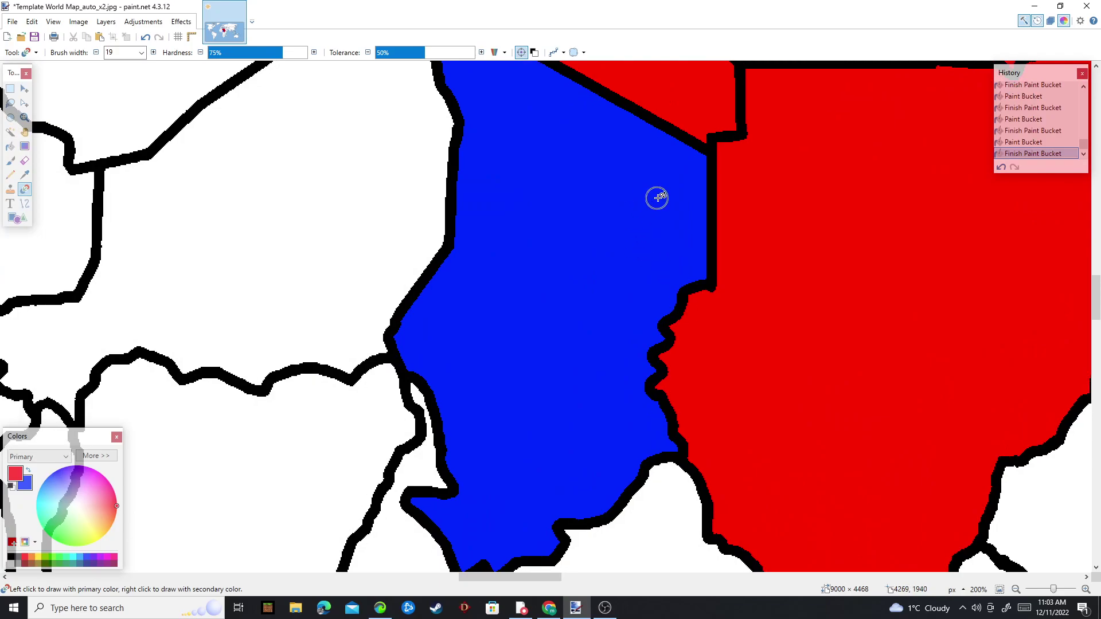
mouse_move(668, 450)
mouse_down()
mouse_move(649, 372)
mouse_move(658, 332)
mouse_move(692, 303)
mouse_move(619, 396)
mouse_move(664, 433)
mouse_move(594, 424)
mouse_move(658, 465)
mouse_move(600, 456)
mouse_move(584, 434)
mouse_move(630, 418)
mouse_up()
drag(723, 400, 792, 568)
drag(528, 196, 779, 311)
mouse_move(633, 227)
mouse_down()
mouse_move(599, 221)
mouse_move(631, 248)
mouse_up()
scroll(723, 310, down, 5)
mouse_move(709, 277)
mouse_down()
mouse_move(634, 342)
mouse_move(711, 344)
mouse_move(674, 381)
mouse_move(631, 396)
mouse_move(593, 352)
mouse_move(531, 369)
mouse_move(573, 415)
mouse_move(544, 439)
mouse_move(700, 435)
mouse_move(481, 427)
mouse_move(580, 351)
mouse_move(546, 347)
mouse_move(527, 316)
mouse_move(498, 312)
mouse_move(664, 327)
mouse_move(642, 305)
mouse_move(484, 267)
mouse_up()
mouse_move(616, 339)
mouse_down()
mouse_move(521, 317)
mouse_move(499, 289)
mouse_move(637, 281)
mouse_move(720, 241)
mouse_move(644, 300)
mouse_up()
mouse_move(774, 154)
mouse_down()
mouse_move(738, 184)
mouse_move(789, 93)
mouse_move(724, 450)
mouse_up()
- Fill the remaining blue area of Chad with red
key(f)
click(616, 440)
scroll(610, 226, down, 2)
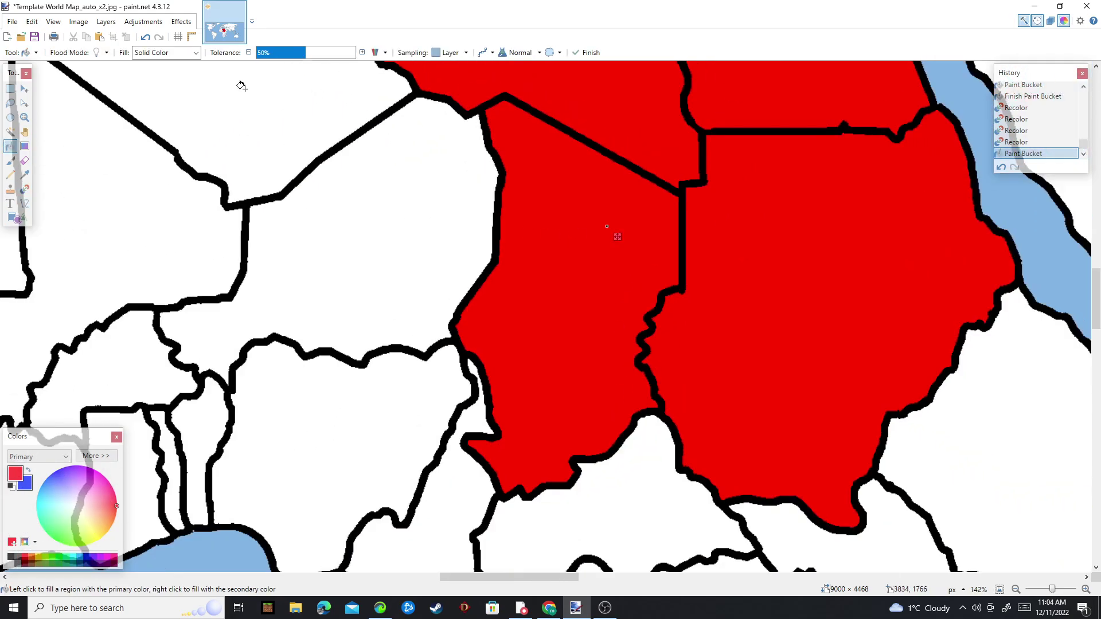
- Draw a black border line across northern Chad with the Paintbrush at width 9
click(11, 161)
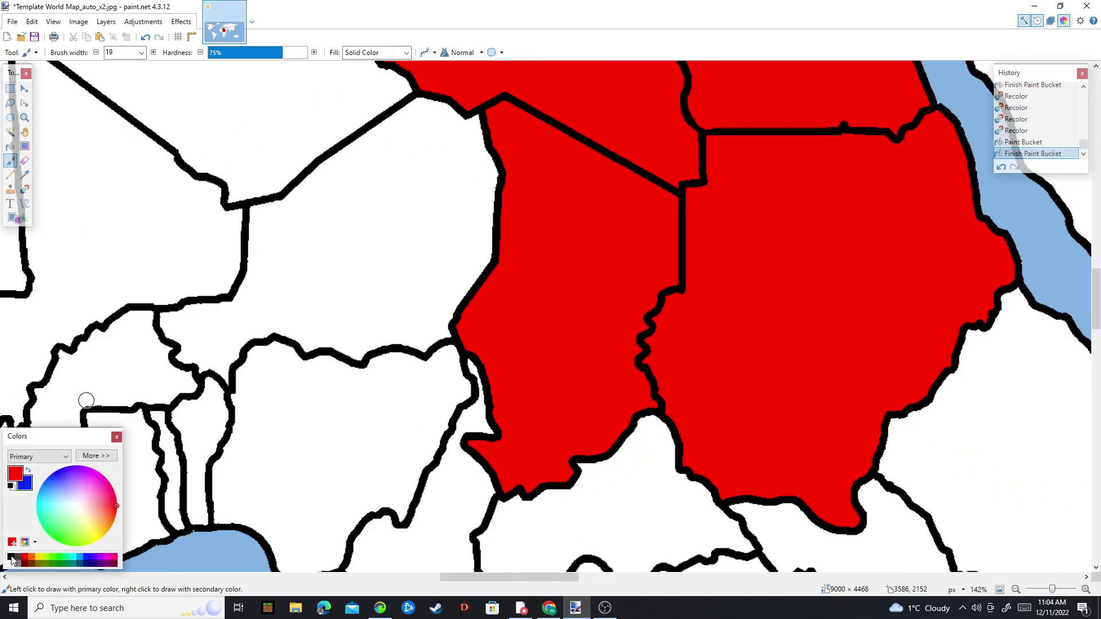
click(11, 557)
ctrl+click(97, 52)
ctrl+click(96, 52)
scroll(500, 169, up, 2)
mouse_move(478, 259)
mouse_down()
mouse_move(588, 269)
mouse_move(645, 253)
mouse_up()
drag(706, 351, 667, 209)
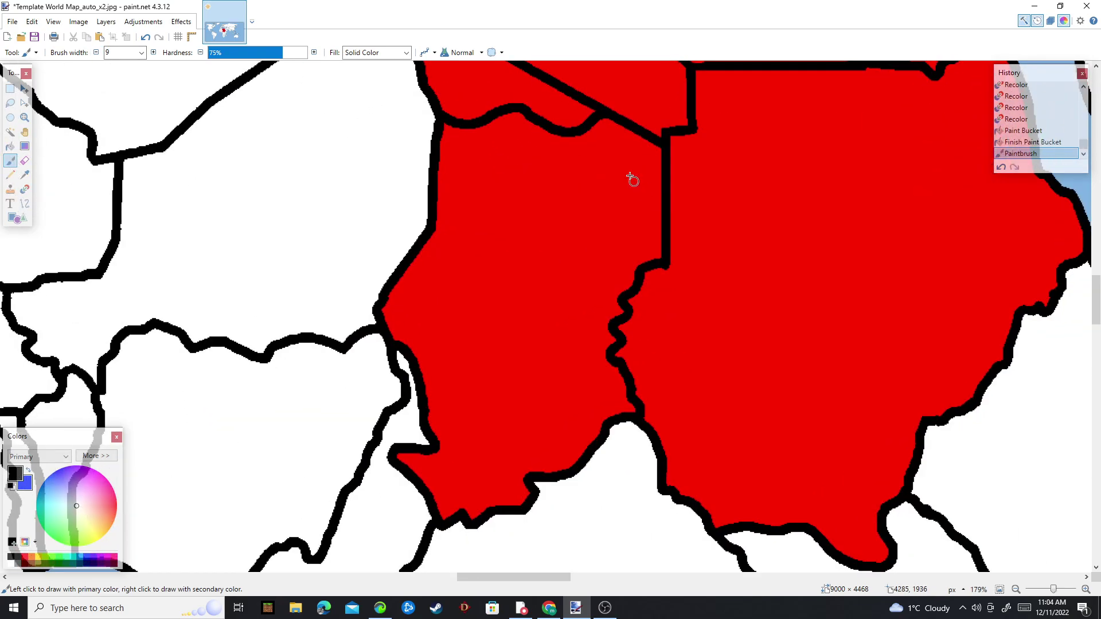
- Draw a black border line down eastern Chad from the new northern line, rejoining Chad's southeastern border near its southern end
drag(582, 135, 606, 227)
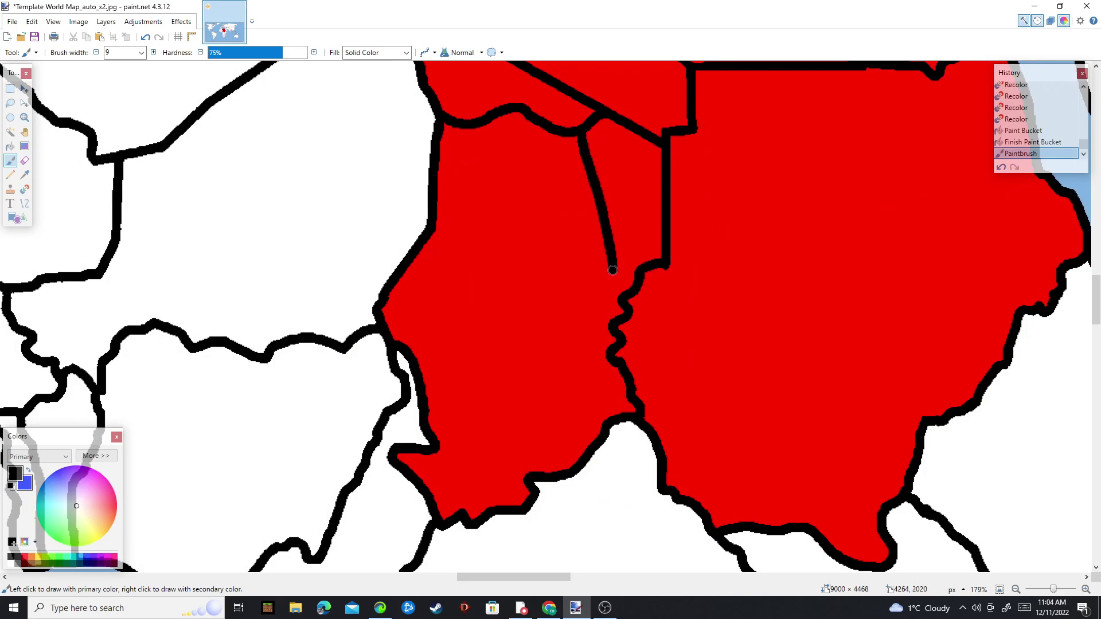
drag(619, 305, 600, 407)
- Paint over the northern part of the old Chad–Sudan border in red, east of the new line
scroll(616, 373, up, 2)
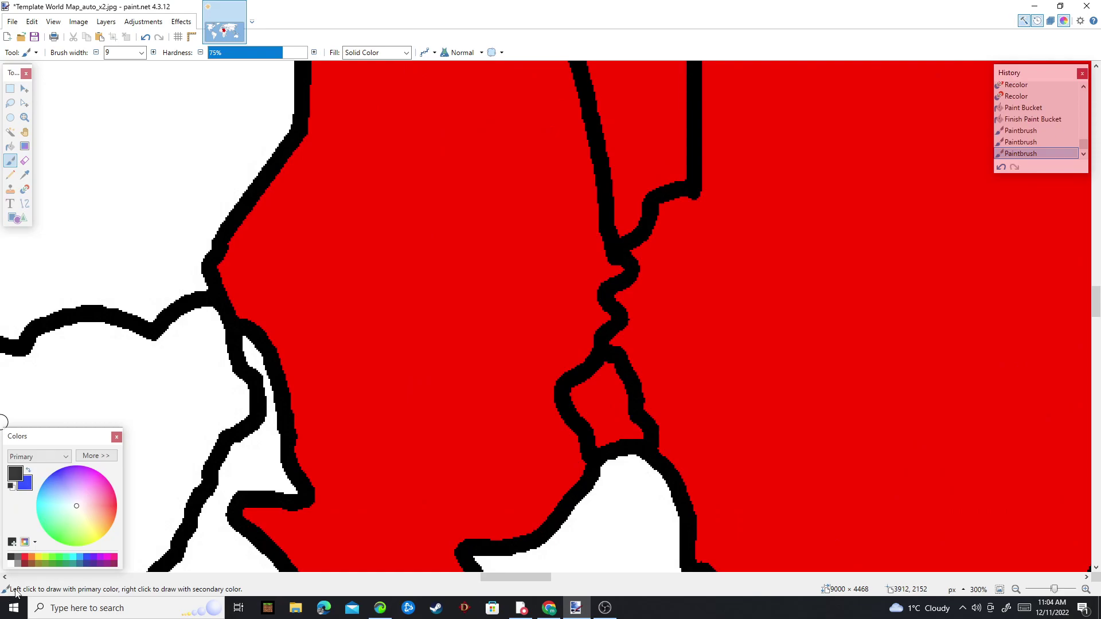
click(24, 557)
scroll(561, 519, up, 2)
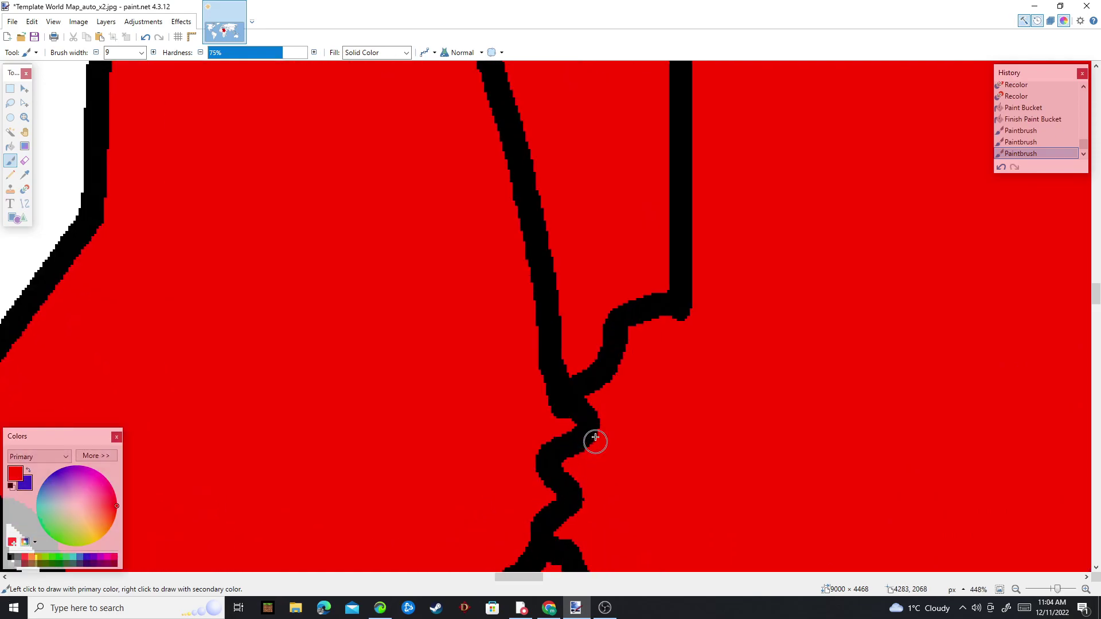
mouse_move(589, 379)
mouse_down()
mouse_move(633, 319)
mouse_move(608, 370)
mouse_move(679, 314)
mouse_move(655, 249)
mouse_move(703, 93)
mouse_move(647, 123)
mouse_move(669, 148)
mouse_move(684, 125)
mouse_up()
drag(683, 253, 655, 391)
mouse_move(648, 317)
mouse_down()
mouse_move(659, 353)
mouse_move(641, 296)
mouse_move(677, 270)
mouse_move(683, 281)
mouse_up()
- Paint over the leftover southern piece of the old Chad–Sudan border in red
scroll(666, 339, down, 5)
scroll(662, 363, down, 2)
scroll(665, 348, down, 2)
scroll(644, 442, up, 5)
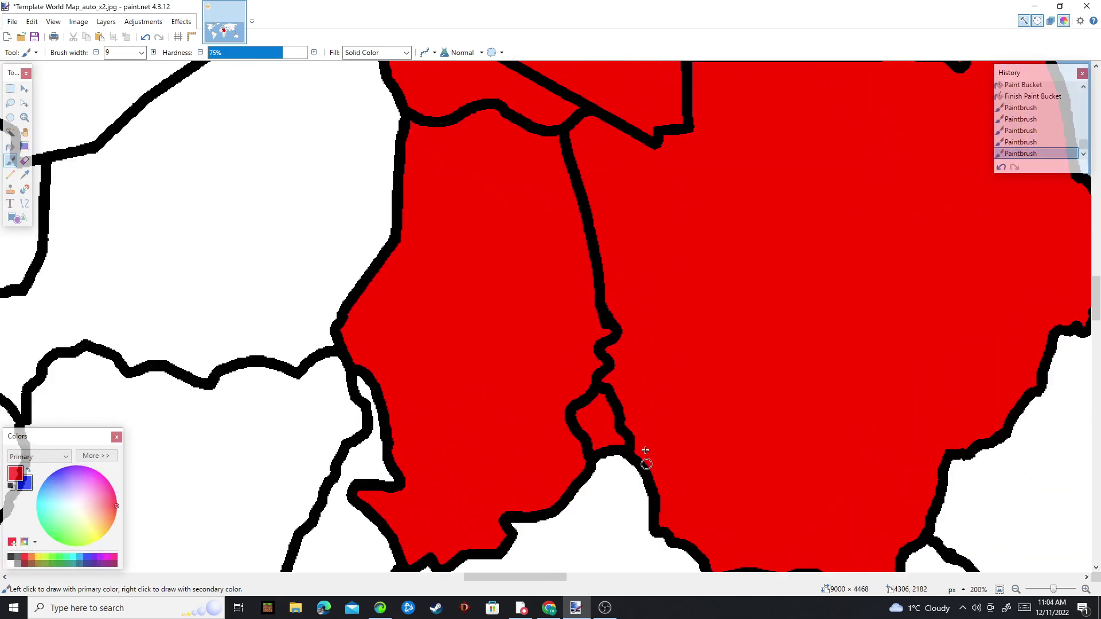
scroll(593, 374, up, 2)
mouse_move(590, 354)
mouse_down()
mouse_move(585, 408)
mouse_move(614, 367)
mouse_move(637, 513)
mouse_up()
drag(637, 513, 627, 415)
drag(665, 482, 586, 371)
mouse_move(625, 439)
mouse_down()
mouse_move(574, 418)
mouse_move(583, 392)
mouse_up()
- Erase the upper, smooth part of the new eastern Chad border by painting over it in red
scroll(597, 436, down, 7)
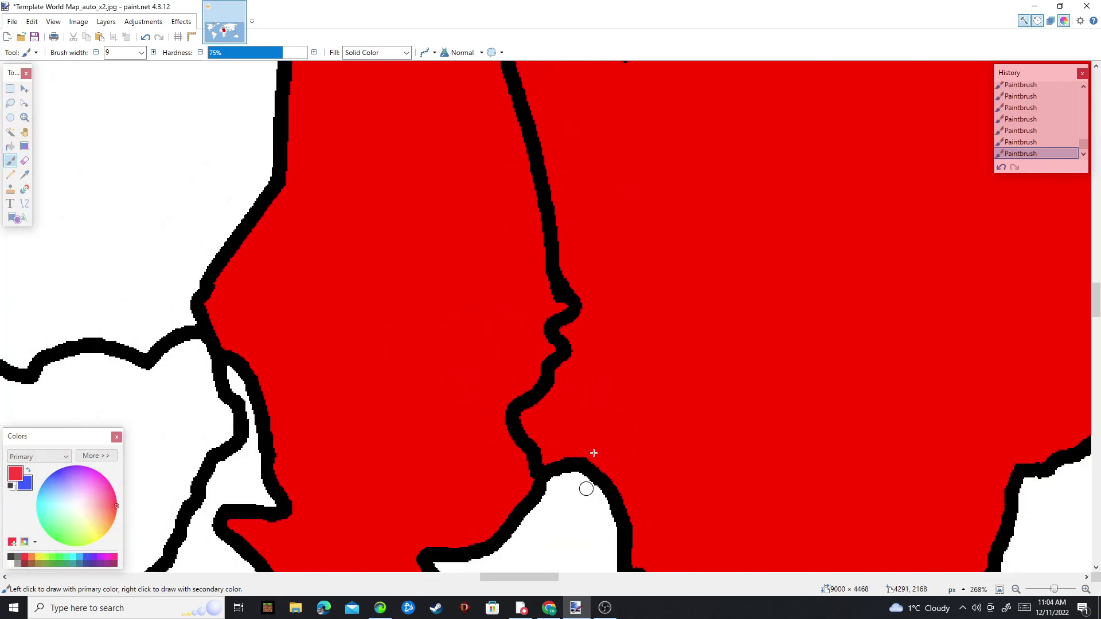
scroll(591, 401, down, 1)
scroll(551, 281, up, 3)
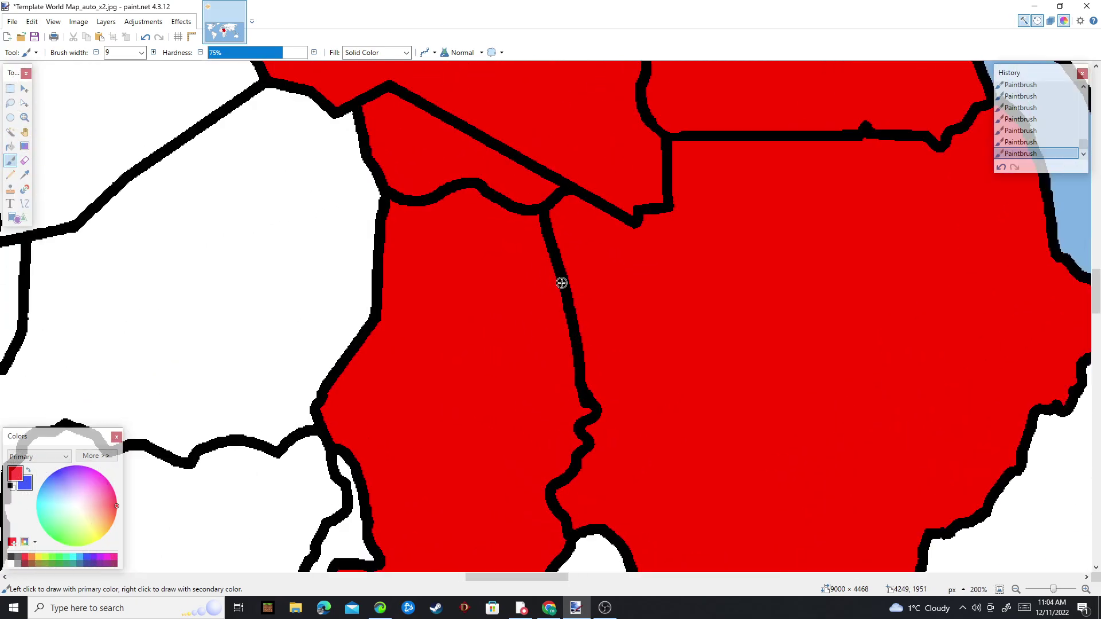
drag(526, 195, 544, 205)
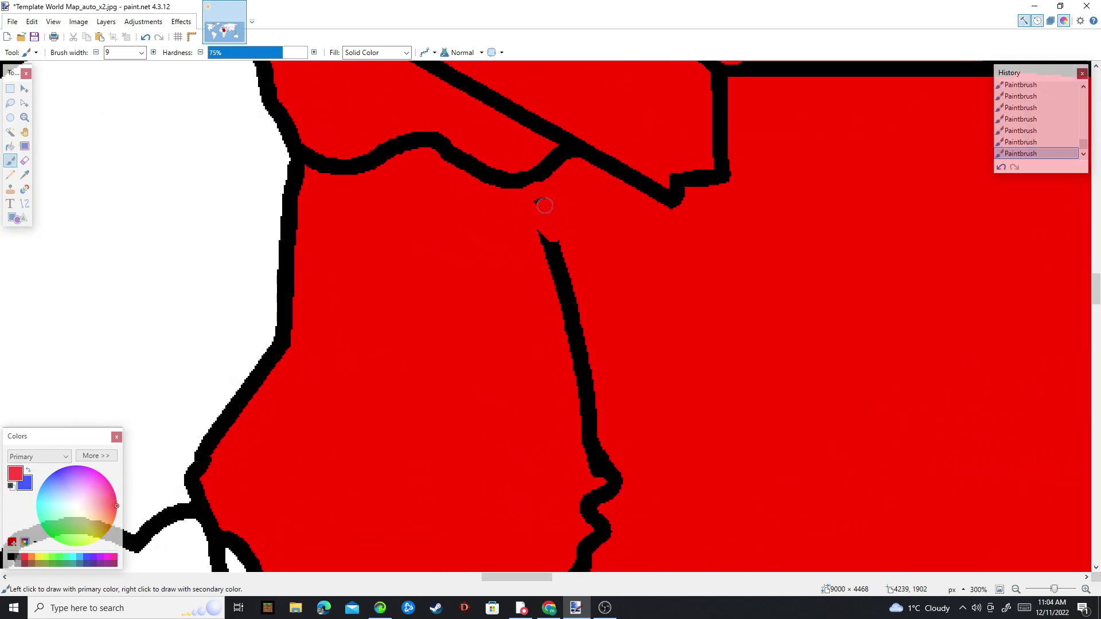
drag(553, 299, 594, 398)
mouse_move(561, 240)
mouse_down()
mouse_move(597, 275)
mouse_move(598, 452)
mouse_up()
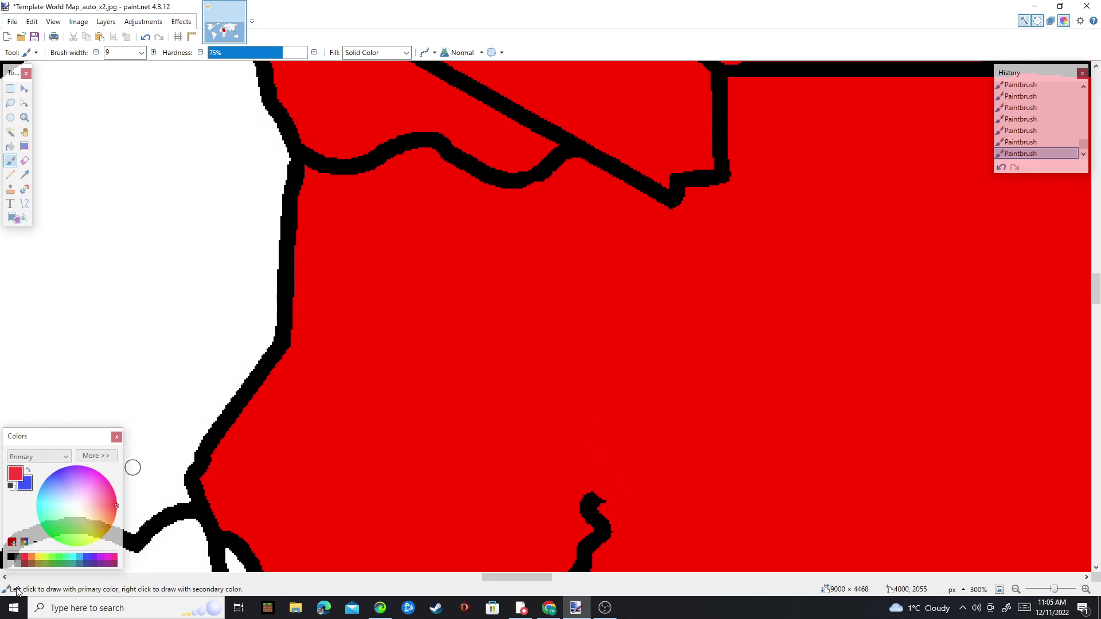
- Draw a winding black border from the remaining eastern Chad line north to the diagonal Libya border, undoing the first short strokes
click(18, 557)
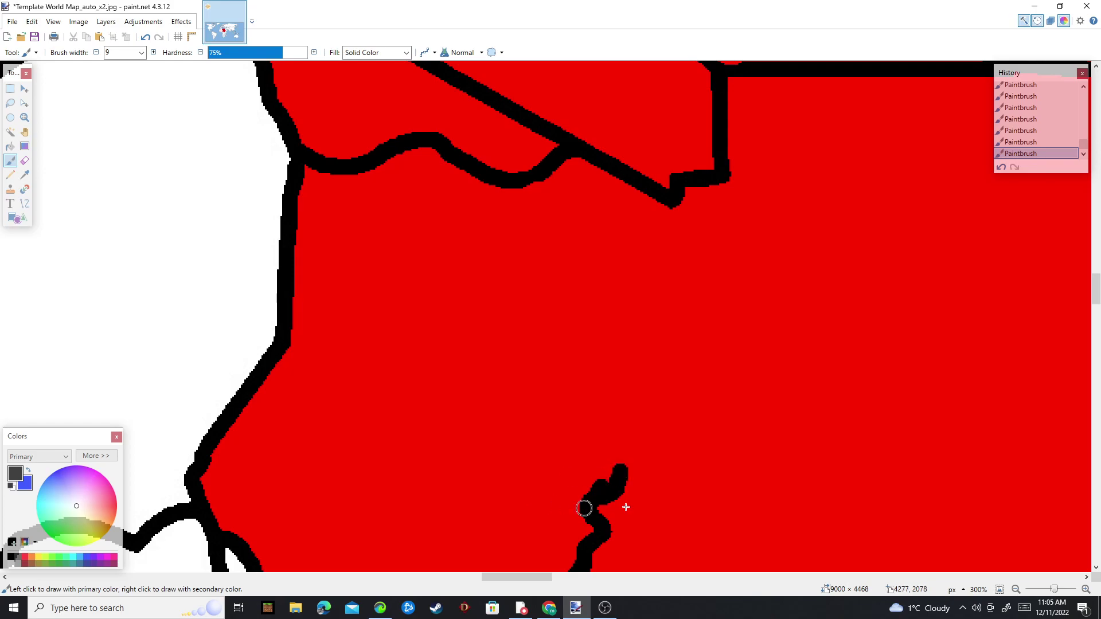
key(ctrl+z)
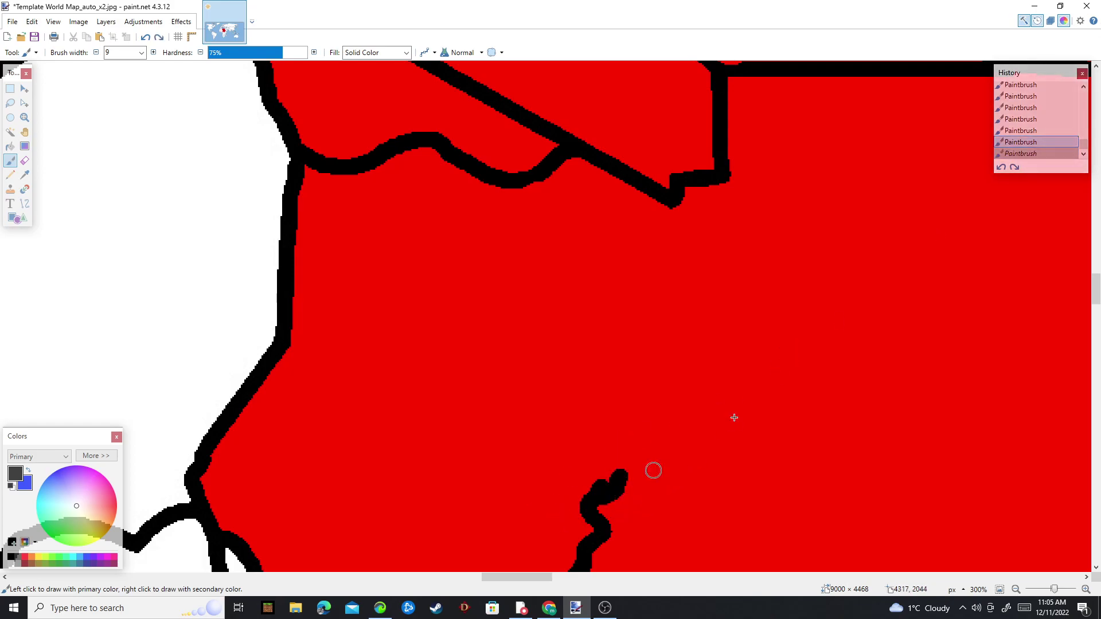
key(ctrl+z)
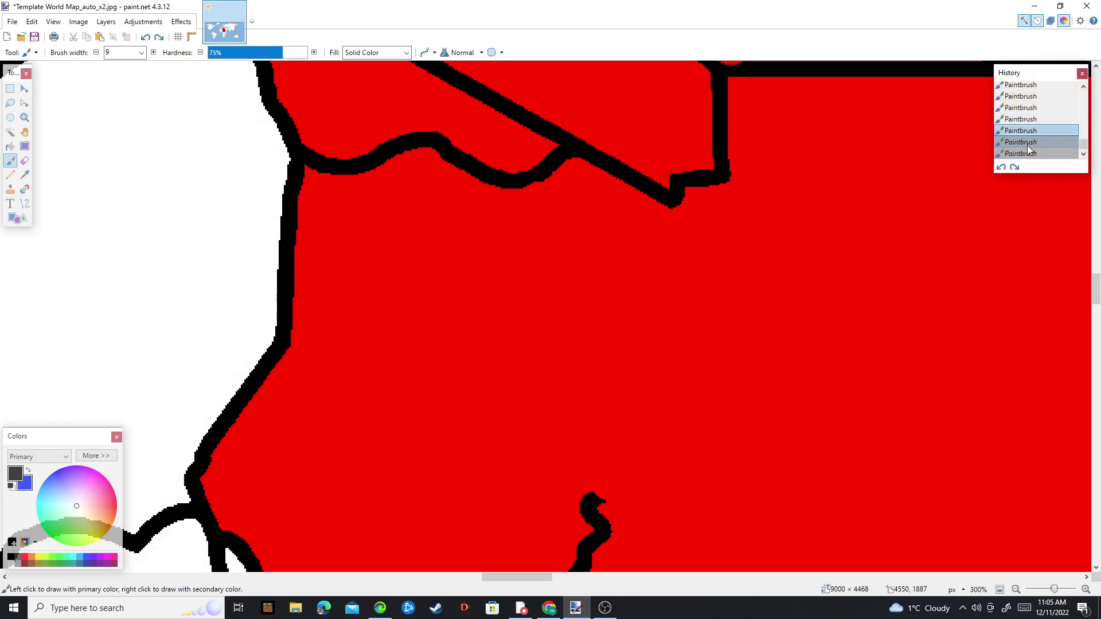
click(605, 490)
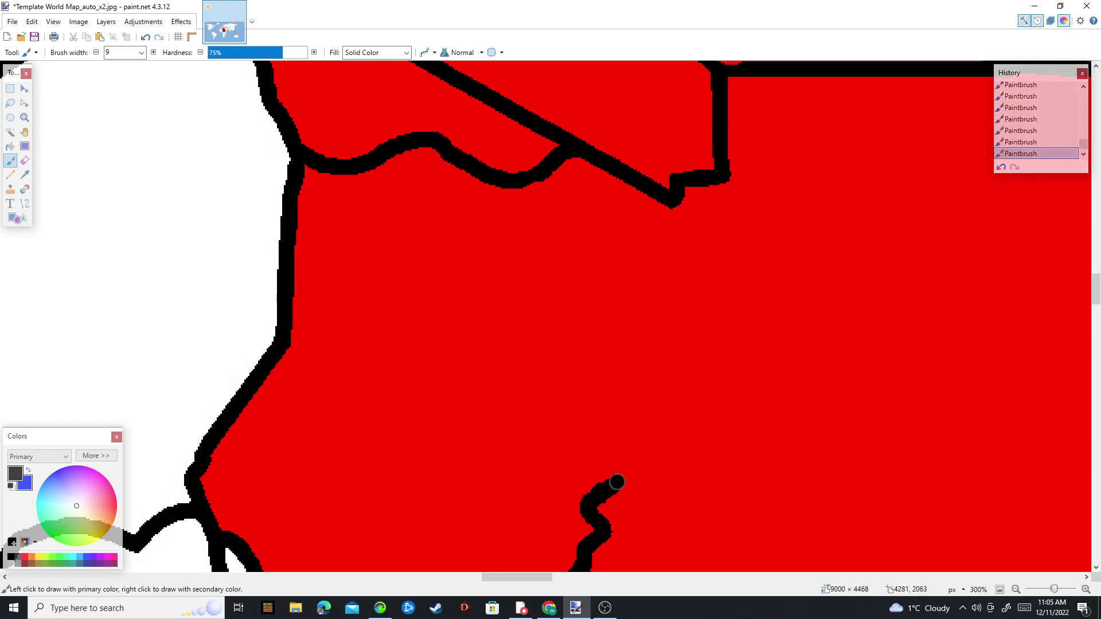
mouse_move(619, 463)
mouse_down()
mouse_move(598, 409)
mouse_move(650, 310)
mouse_up()
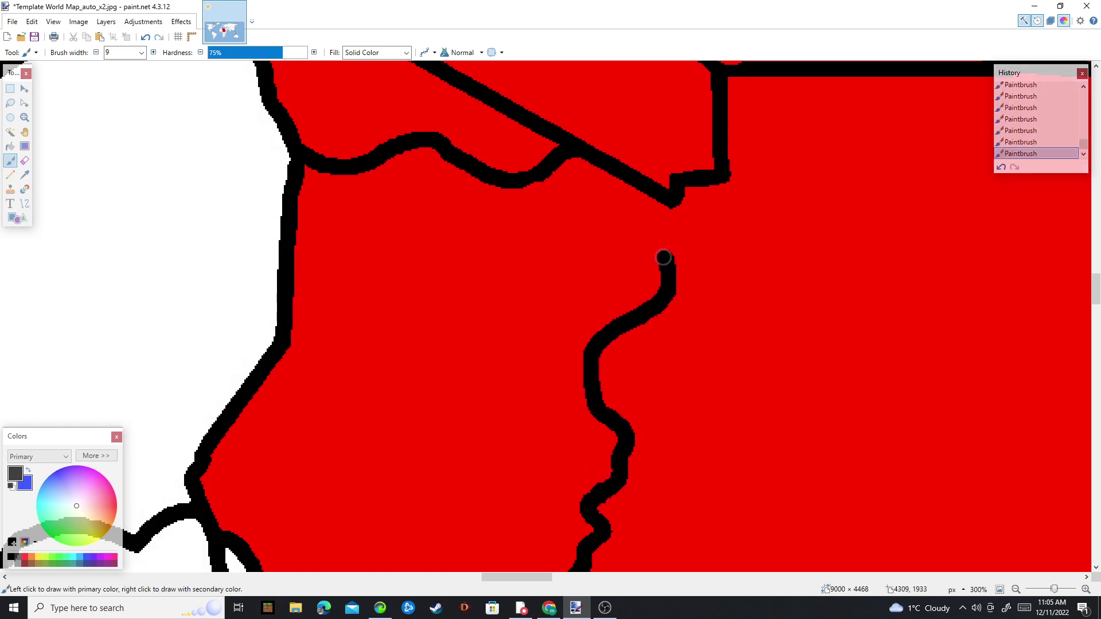
drag(662, 255, 608, 219)
scroll(623, 201, down, 6)
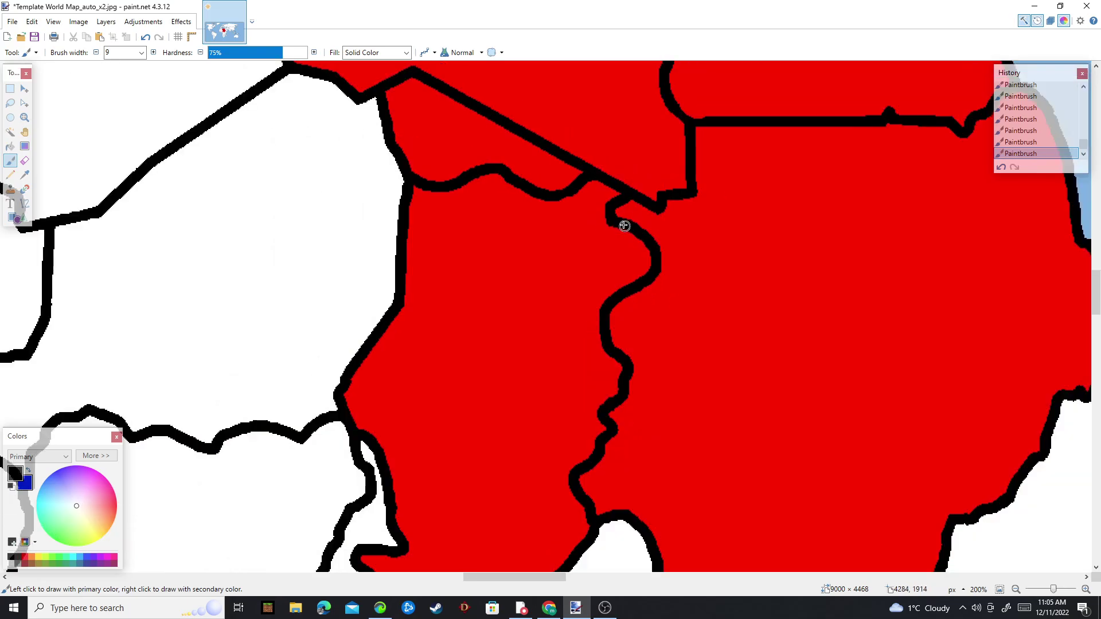
- Paint over the old Libya–Chad border north of the new wavy line in red
scroll(627, 340, up, 3)
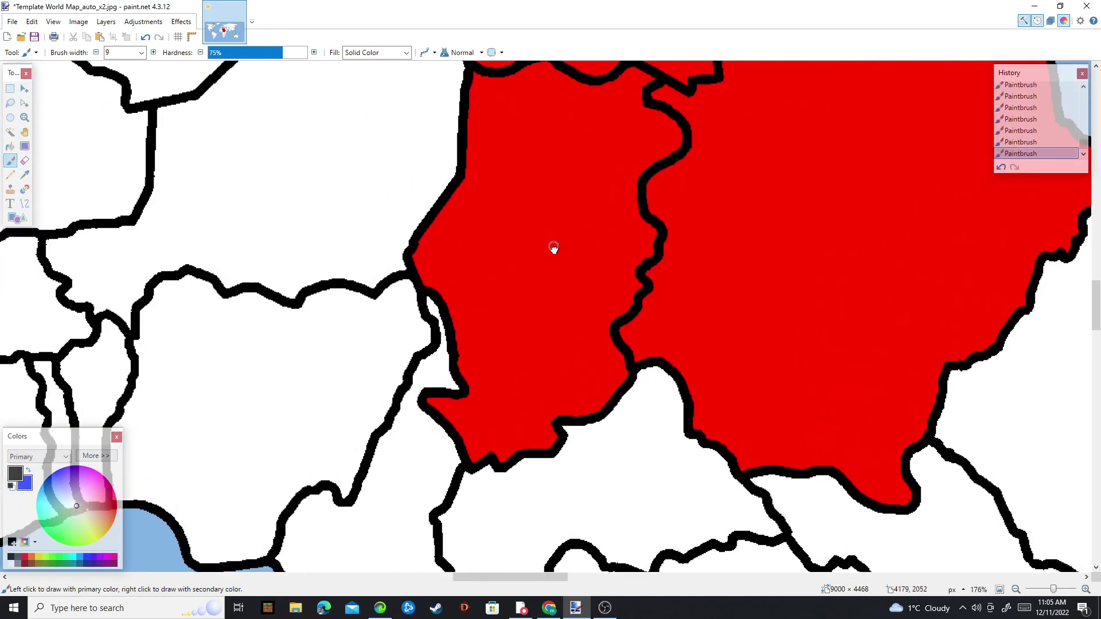
scroll(553, 253, up, 4)
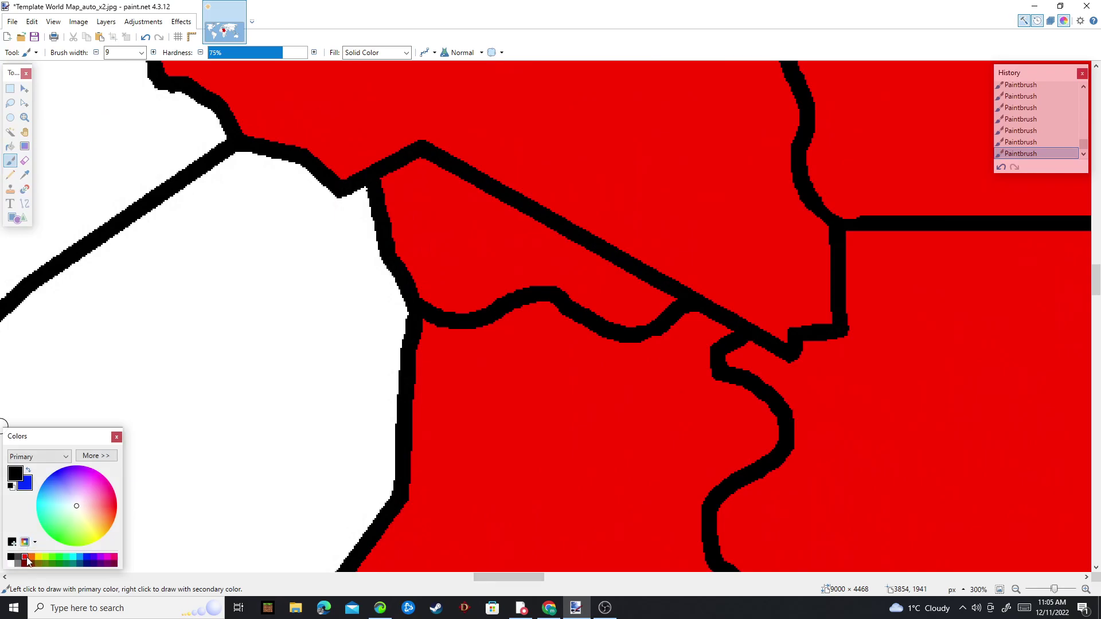
scroll(432, 172, up, 3)
mouse_move(450, 292)
mouse_down()
mouse_move(384, 279)
mouse_move(472, 275)
mouse_move(698, 312)
mouse_move(535, 256)
mouse_move(838, 376)
mouse_move(786, 410)
mouse_move(745, 371)
mouse_move(870, 454)
mouse_move(422, 202)
mouse_up()
mouse_move(482, 234)
mouse_down()
mouse_move(443, 241)
mouse_move(450, 214)
mouse_move(477, 249)
mouse_move(548, 288)
mouse_move(603, 288)
mouse_up()
- Fill Niger with the secondary blue
scroll(650, 294, down, 8)
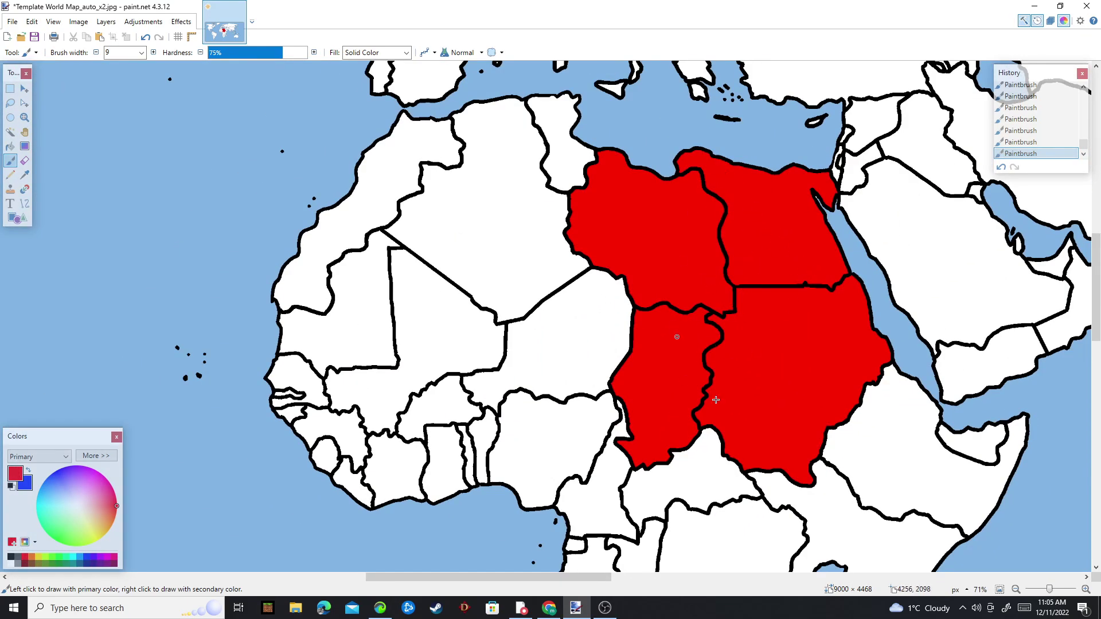
scroll(627, 375, down, 1)
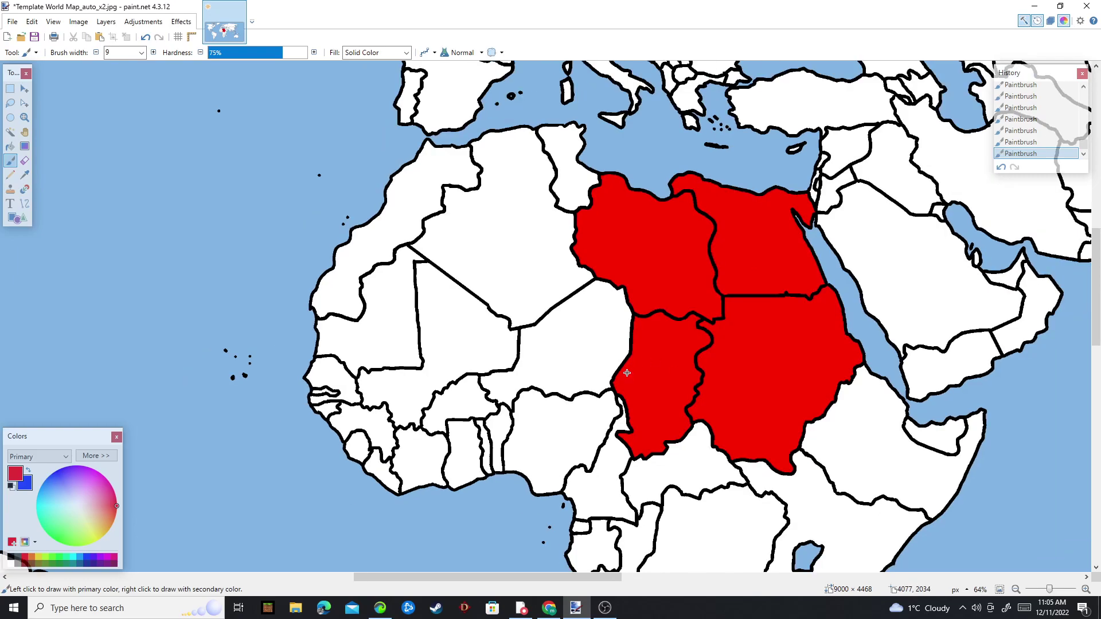
scroll(627, 373, up, 5)
key(f)
right_click(597, 362)
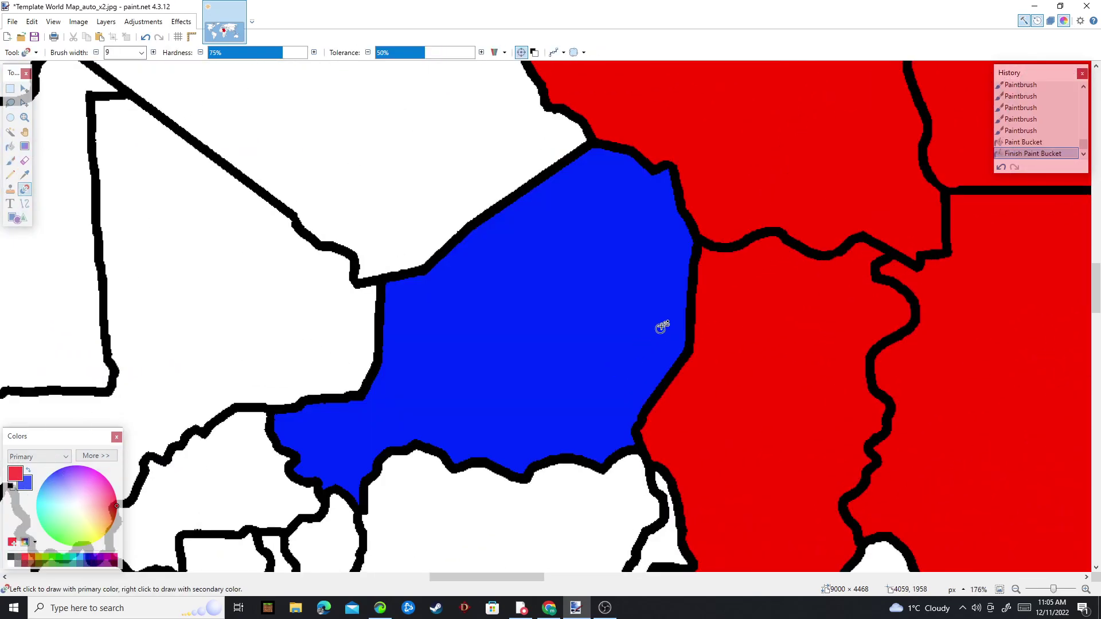
- Paint Niger's eastern edge and southeastern corner red with the Recolor tool at brush width 19
scroll(661, 327, down, 2)
click(154, 53)
scroll(757, 319, down, 2)
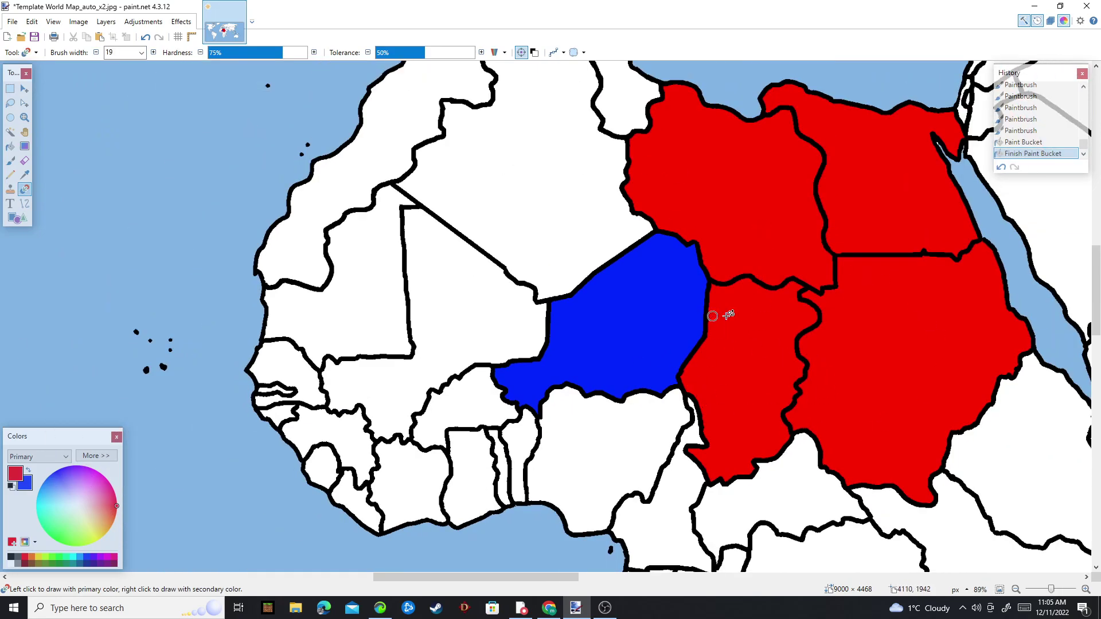
scroll(701, 258, up, 4)
drag(696, 214, 655, 190)
mouse_move(695, 232)
mouse_down()
mouse_move(711, 289)
mouse_move(710, 376)
mouse_move(693, 423)
mouse_up()
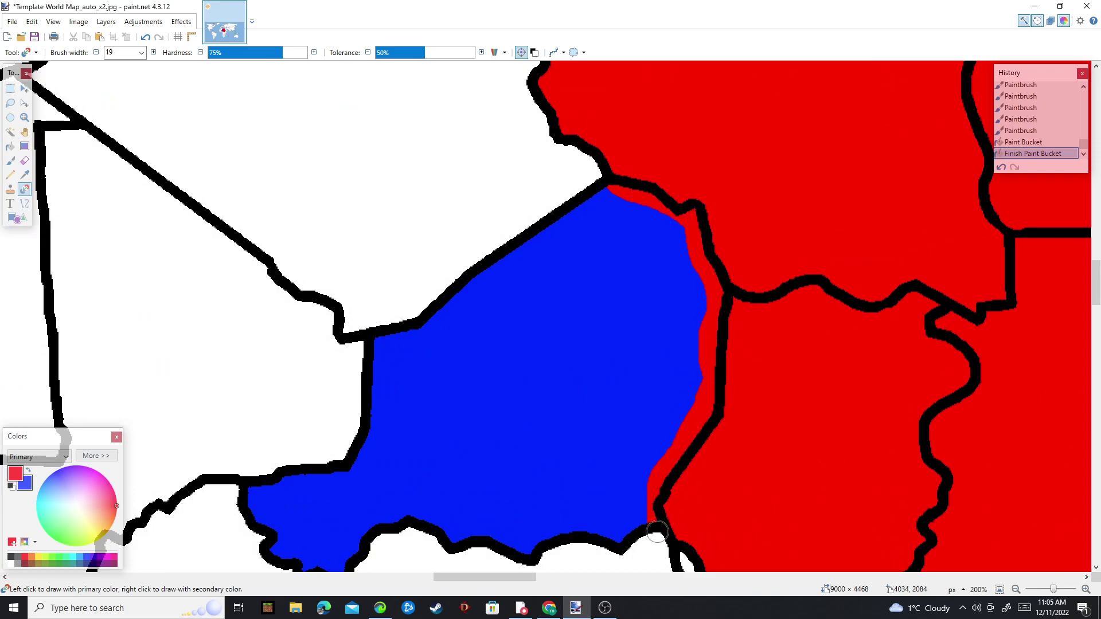
mouse_move(657, 531)
mouse_down()
mouse_move(703, 476)
mouse_move(682, 519)
mouse_move(644, 497)
mouse_move(739, 504)
mouse_up()
drag(761, 381, 792, 355)
mouse_move(750, 274)
mouse_down()
mouse_move(843, 310)
mouse_move(562, 330)
mouse_move(1080, 203)
mouse_up()
click(1016, 142)
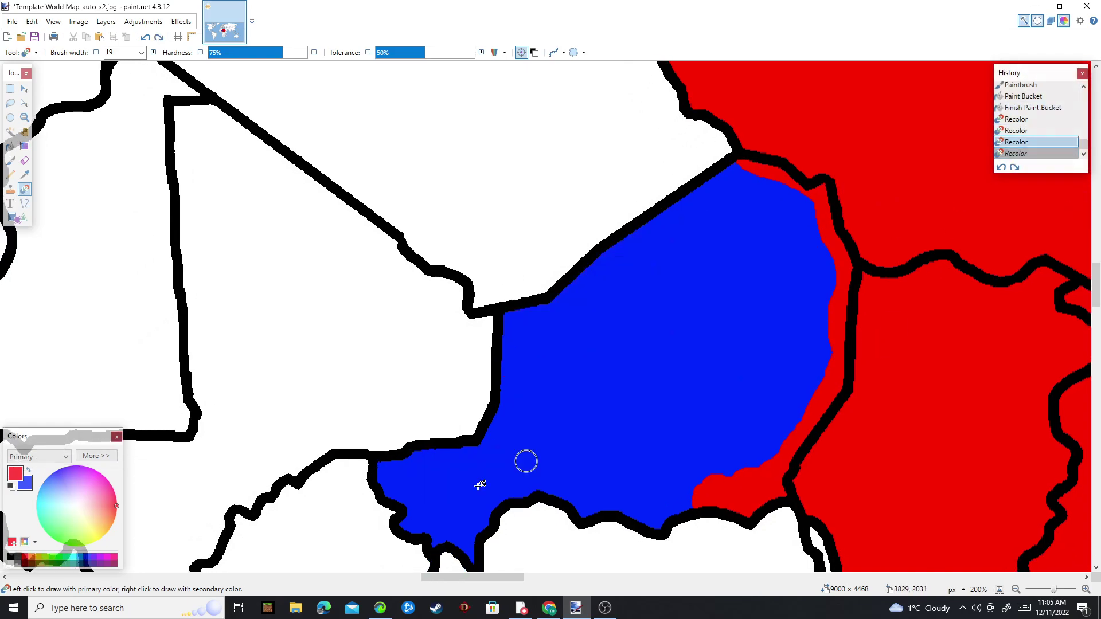
mouse_move(408, 499)
mouse_down()
mouse_move(405, 467)
mouse_move(435, 505)
mouse_move(573, 496)
mouse_move(625, 509)
mouse_up()
click(1016, 141)
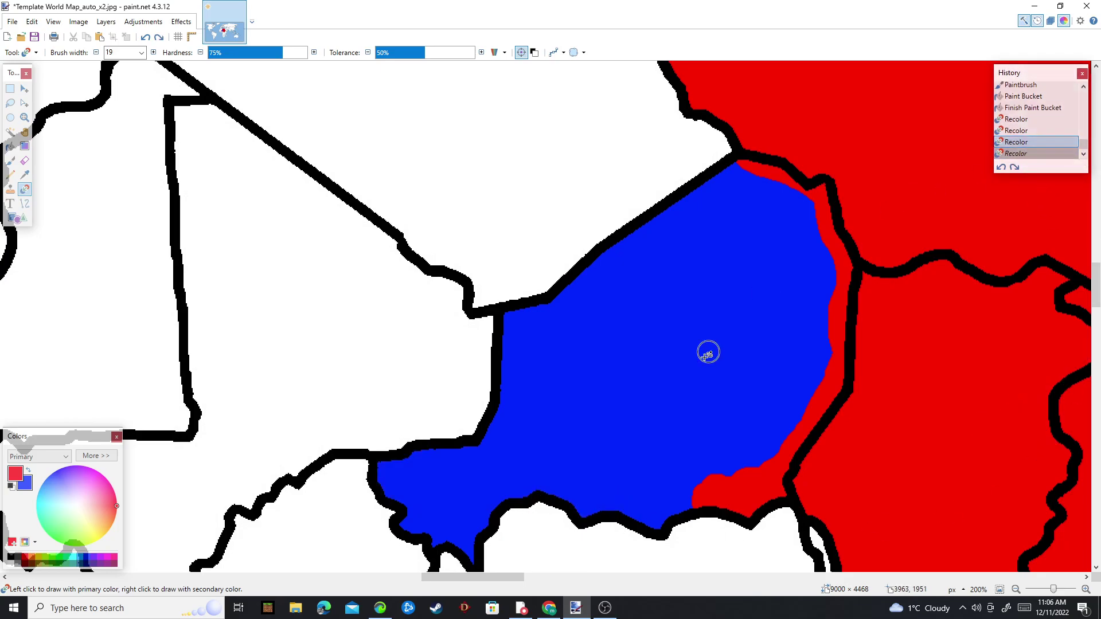
- Fill Mali with red using the Paint Bucket
scroll(788, 346, left, 1)
scroll(788, 346, down, 1)
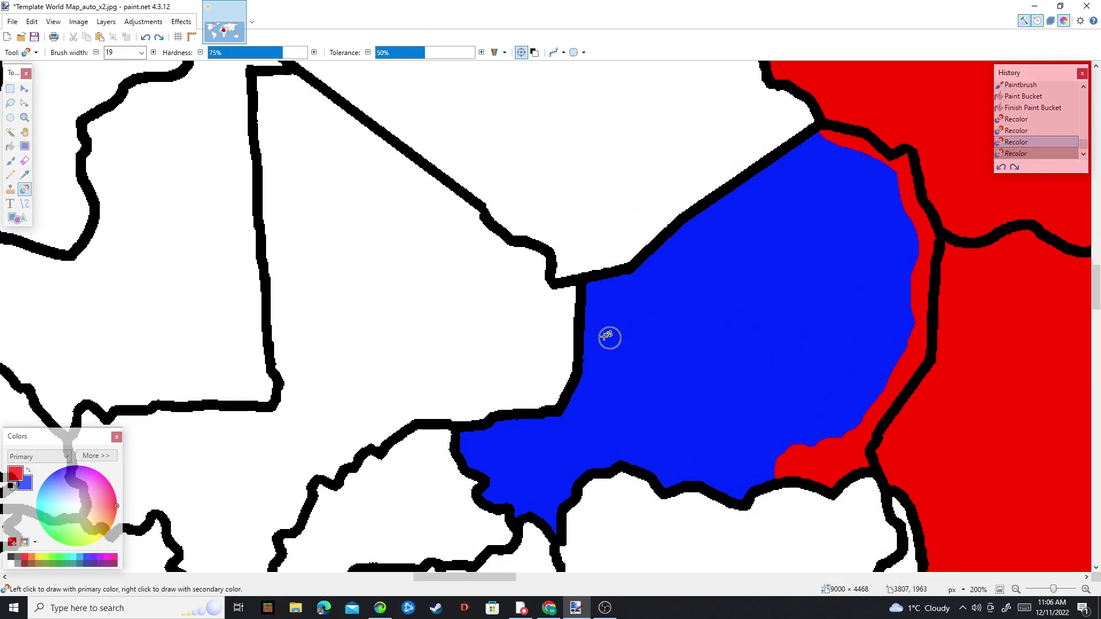
key(f)
click(328, 337)
- Paint Niger's western edge, southwestern arm and southern strip red with the Recolor tool
key(r)
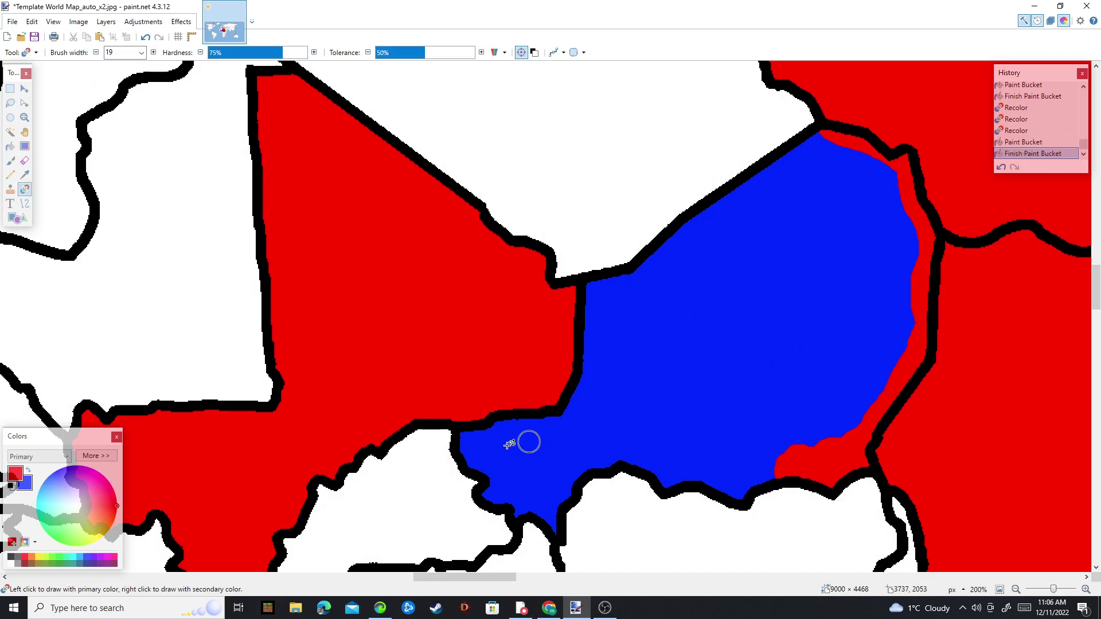
mouse_move(490, 425)
mouse_down()
mouse_move(553, 409)
mouse_move(588, 359)
mouse_move(597, 268)
mouse_up()
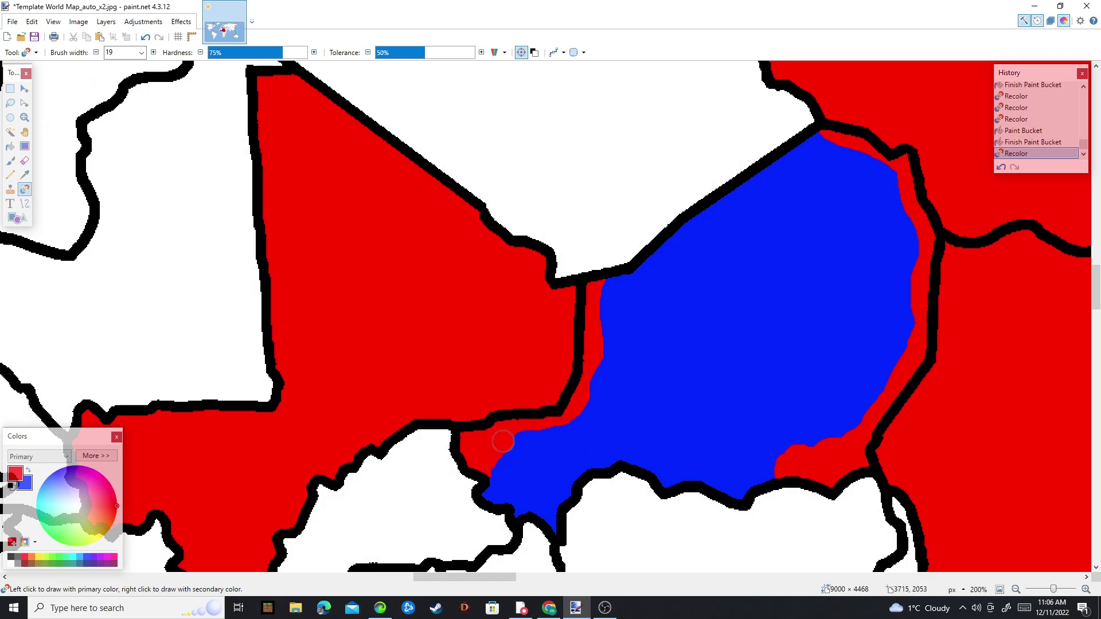
drag(507, 440, 590, 395)
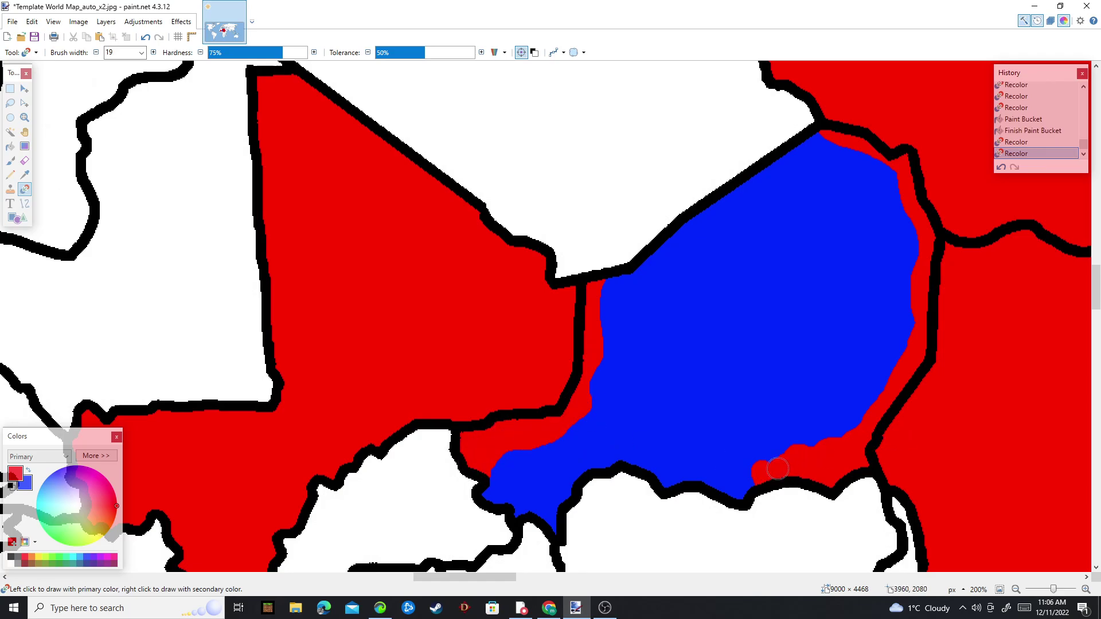
mouse_move(773, 468)
mouse_down()
mouse_move(872, 403)
mouse_move(688, 482)
mouse_up()
mouse_move(759, 455)
mouse_down()
mouse_move(679, 466)
mouse_move(635, 457)
mouse_move(587, 407)
mouse_move(575, 448)
mouse_move(527, 450)
mouse_move(574, 476)
mouse_move(494, 493)
mouse_move(613, 499)
mouse_up()
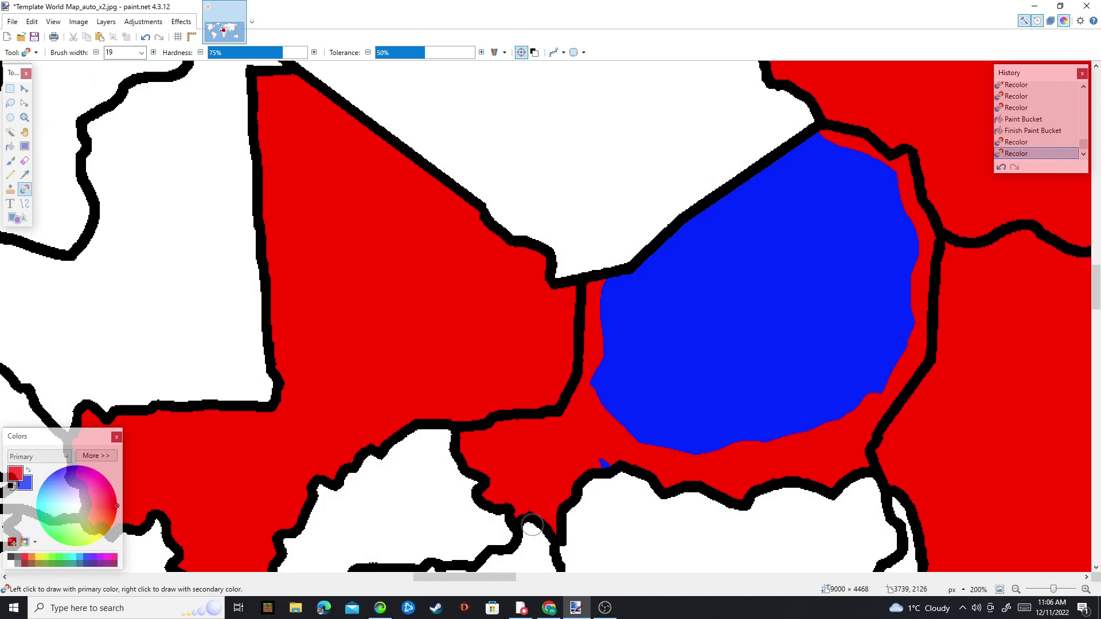
- Fill the remaining blue area of Niger with red
scroll(622, 475, right, 2)
scroll(755, 504, up, 1)
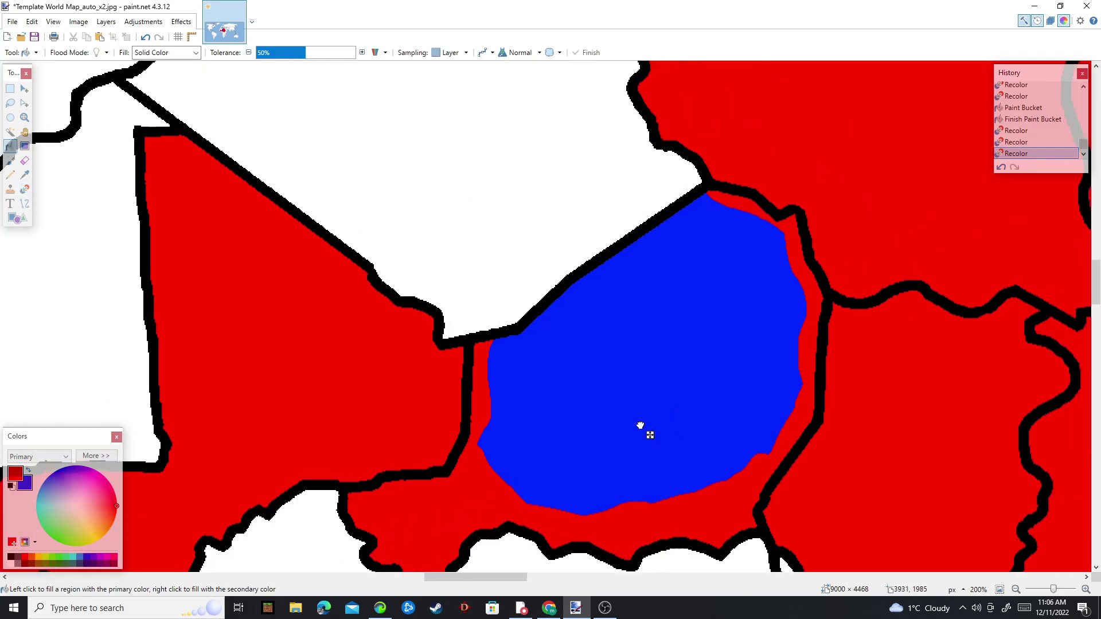
key(f)
click(644, 431)
key(r)
scroll(631, 426, down, 3)
scroll(140, 504, up, 4)
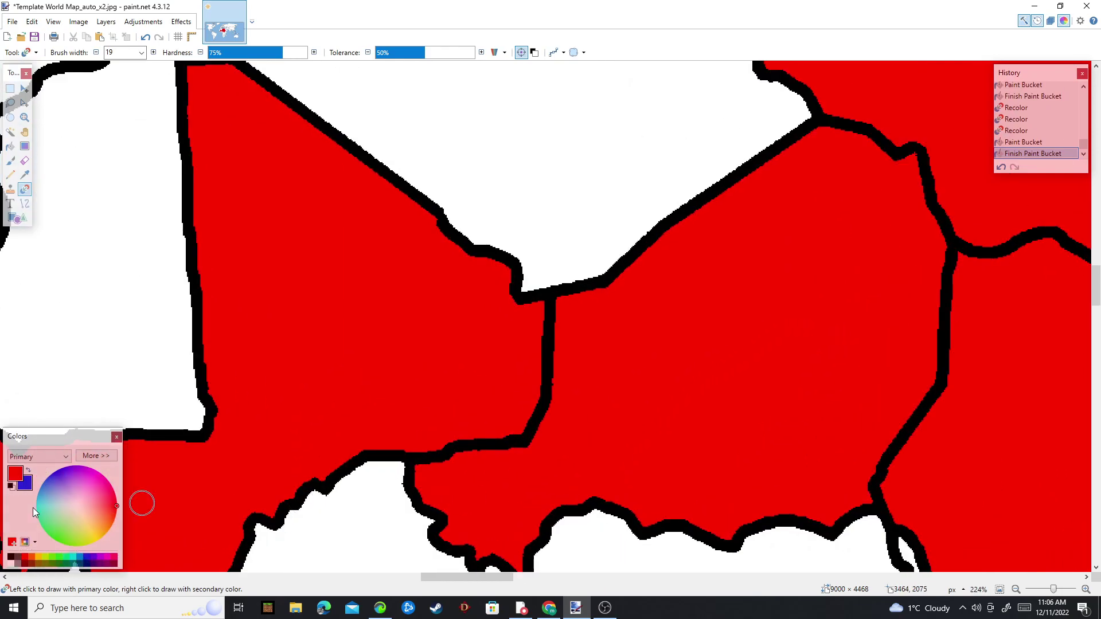
- Draw black borders across Niger's southwestern arm and around its northwestern corner with the Paintbrush at width 9
ctrl+click(96, 52)
ctrl+click(96, 52)
click(11, 161)
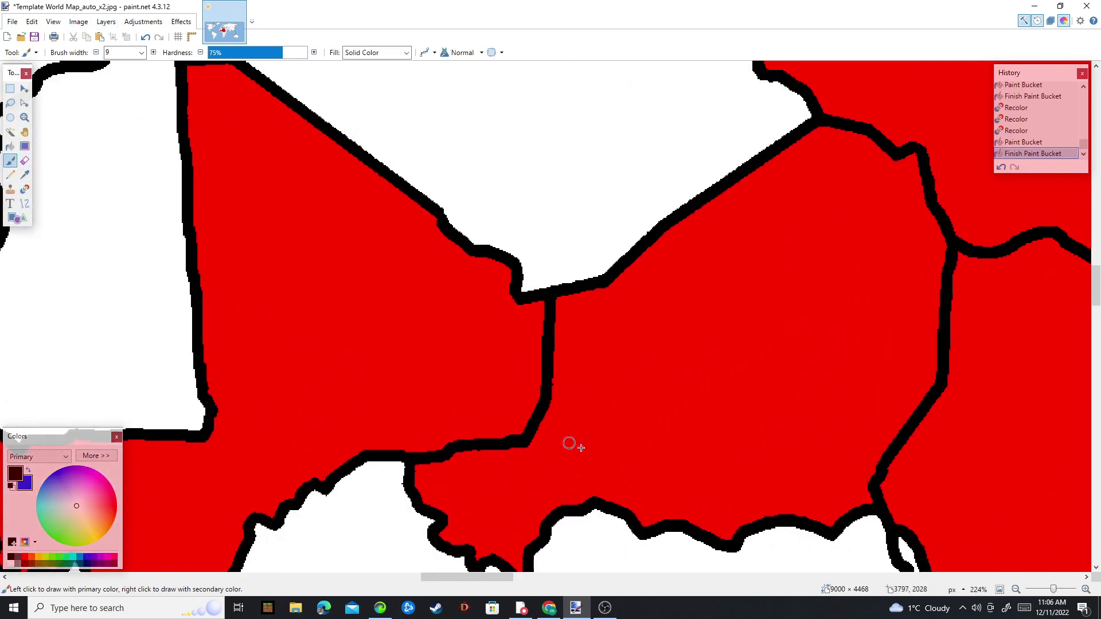
scroll(579, 435, down, 2)
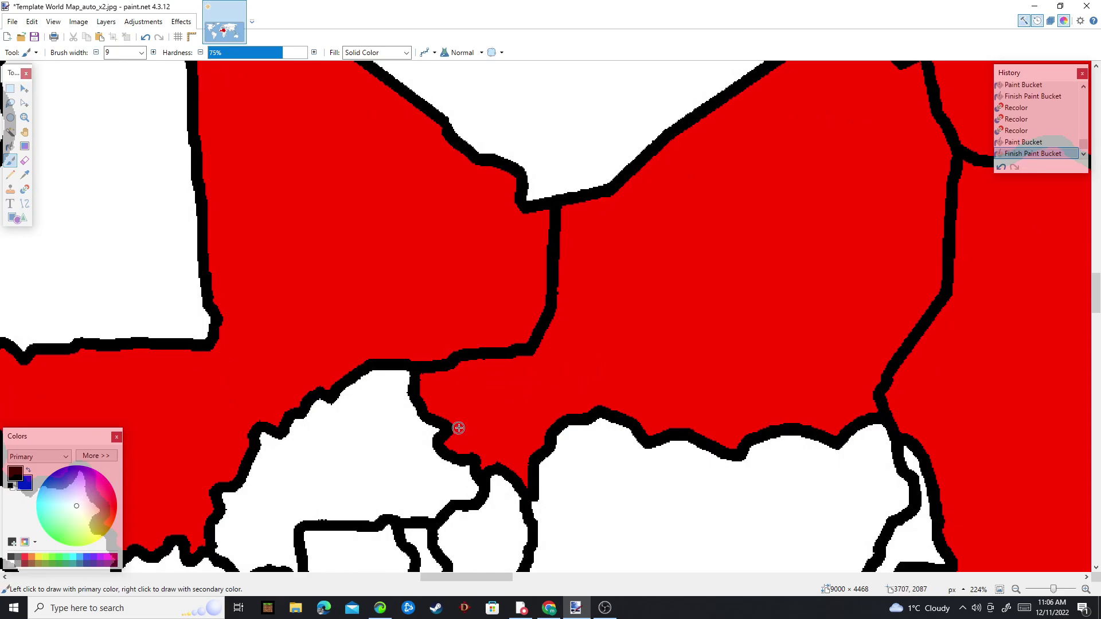
scroll(462, 421, up, 2)
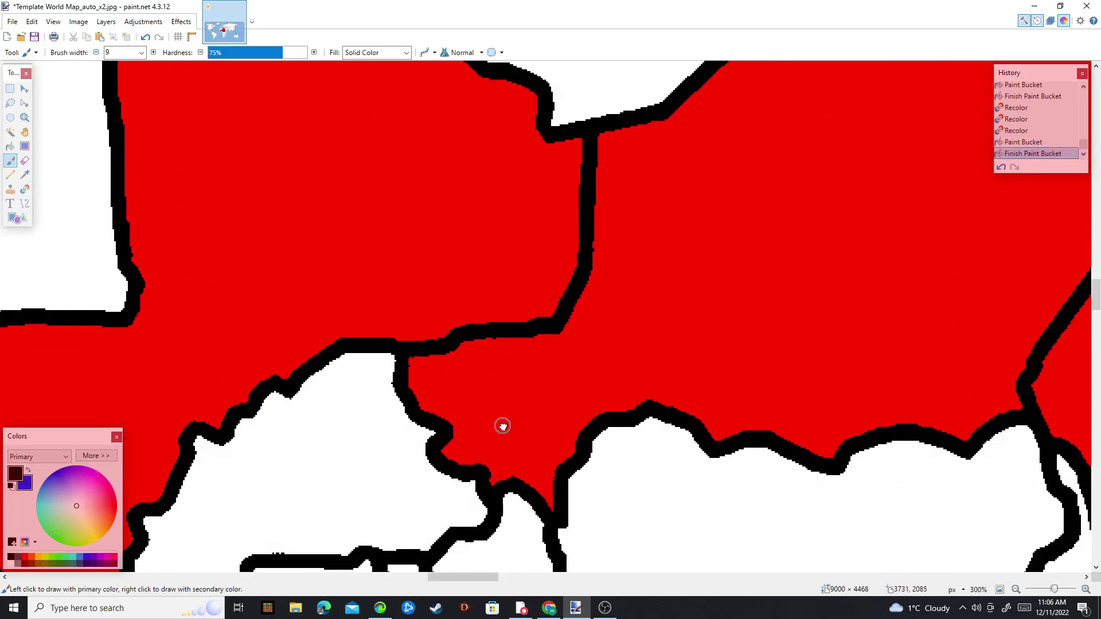
drag(503, 426, 504, 429)
drag(520, 388, 503, 414)
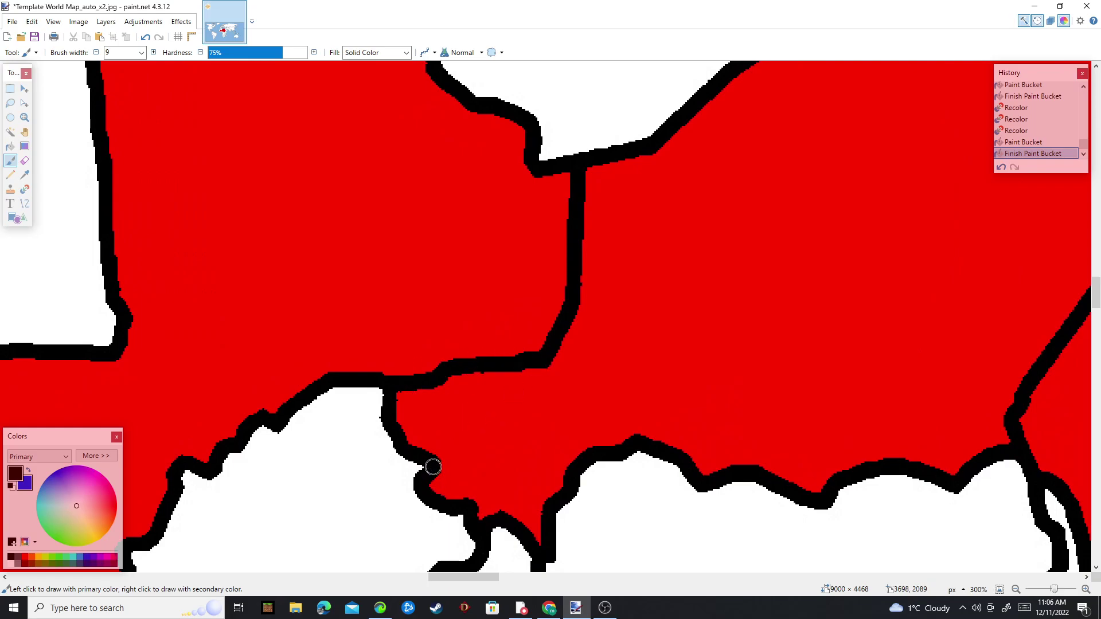
mouse_move(433, 466)
mouse_down()
mouse_move(509, 427)
mouse_move(610, 423)
mouse_move(729, 363)
mouse_move(642, 261)
mouse_up()
scroll(619, 347, up, 2)
drag(718, 337, 405, 234)
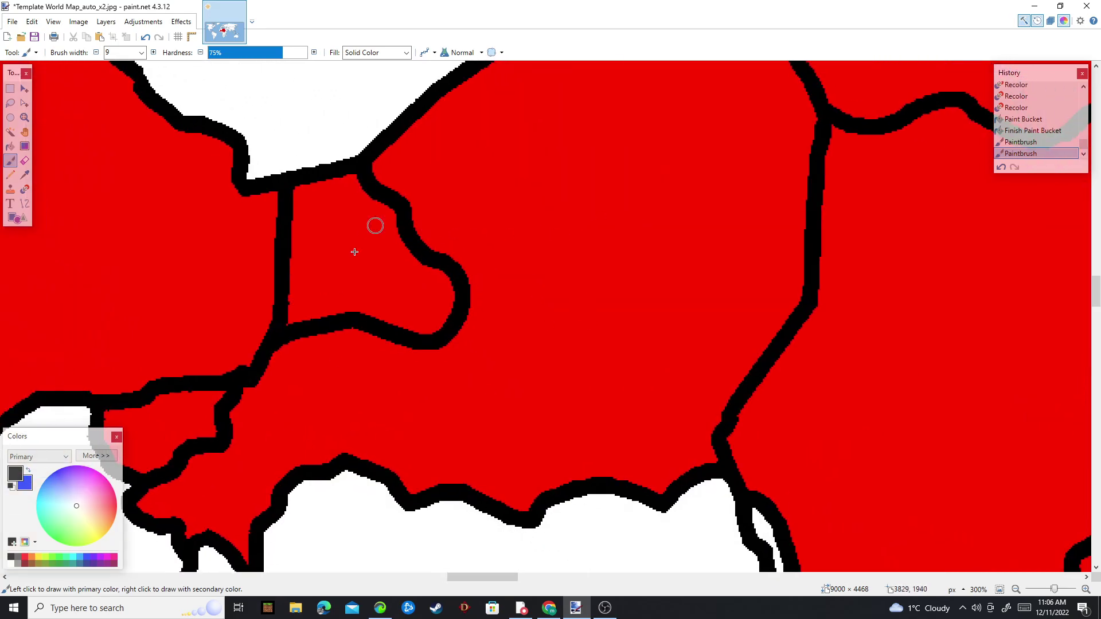
- Draw black borders around Niger's northeastern corner and across its southeastern edge beside Chad with the Paintbrush
drag(599, 248, 447, 541)
mouse_move(418, 300)
mouse_down()
mouse_move(487, 414)
mouse_move(676, 406)
mouse_move(578, 203)
mouse_up()
mouse_move(576, 459)
mouse_down()
mouse_move(735, 140)
mouse_move(751, 409)
mouse_up()
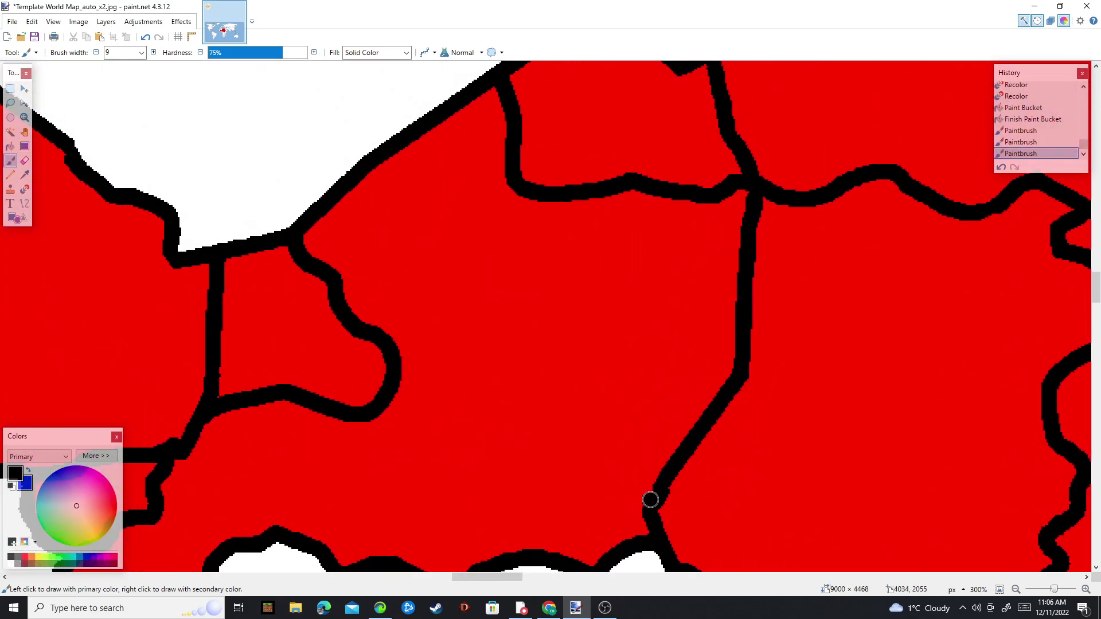
mouse_move(650, 499)
mouse_down()
mouse_move(659, 386)
mouse_move(736, 322)
mouse_up()
scroll(705, 368, down, 5)
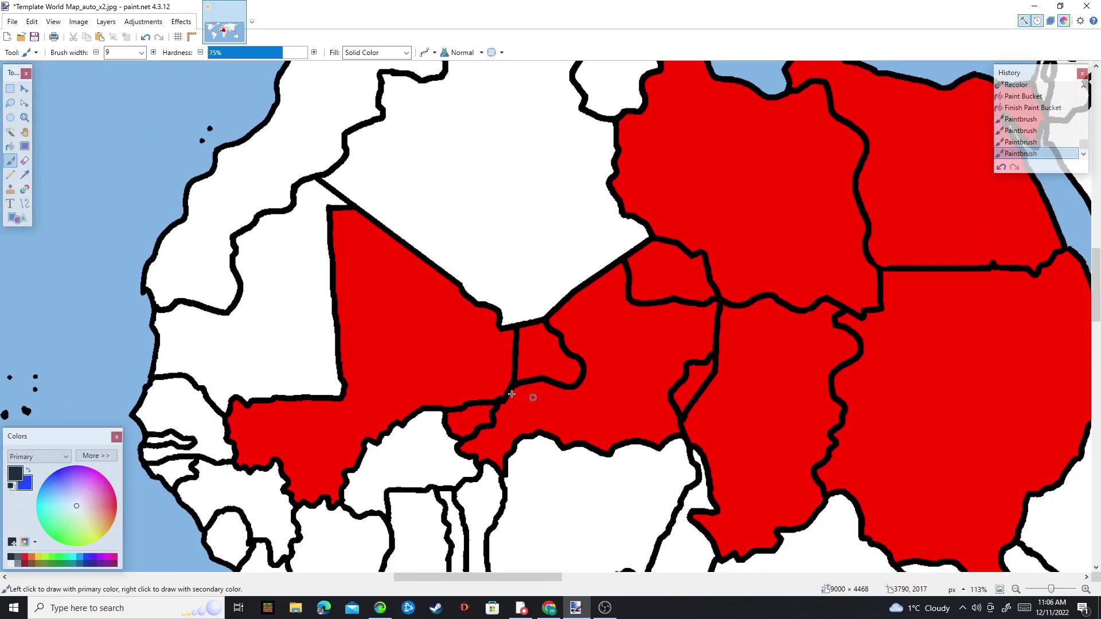
- Paint over Mali's old borders with Niger's northwestern corner and southwestern arm in red with the Paintbrush at width 19
scroll(505, 396, up, 3)
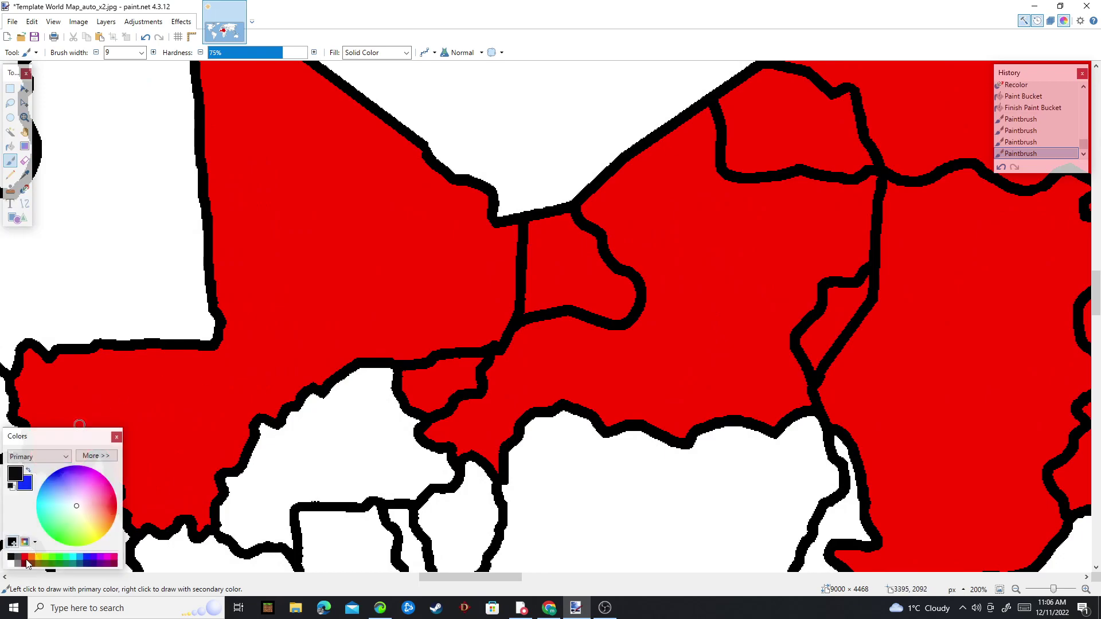
click(153, 52)
scroll(386, 312, up, 3)
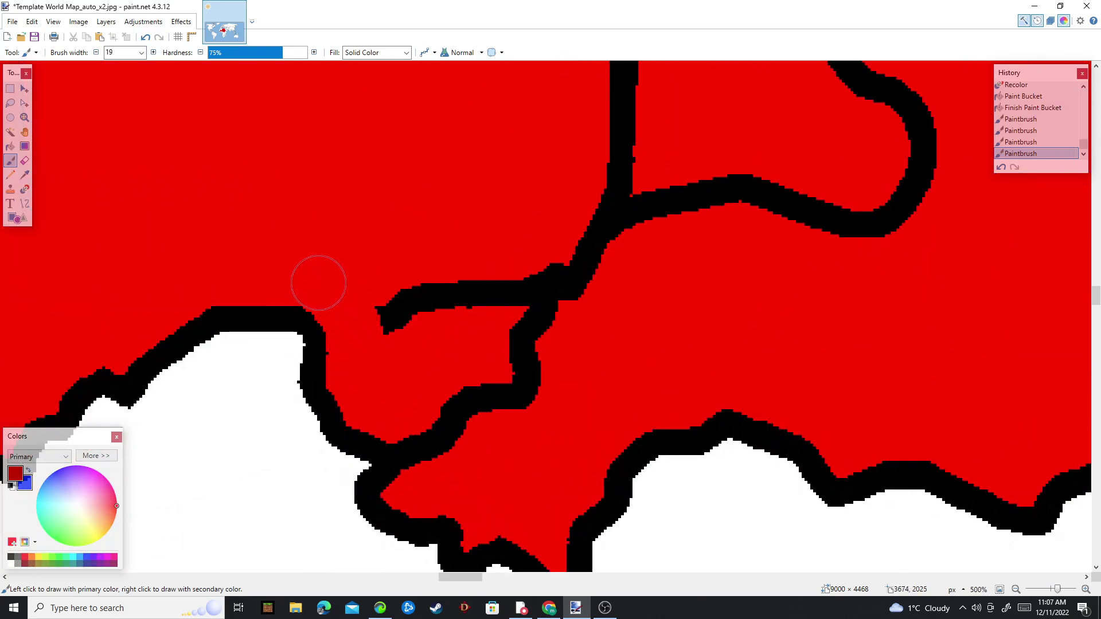
mouse_move(320, 283)
mouse_down()
mouse_move(383, 312)
mouse_move(430, 312)
mouse_move(508, 265)
mouse_move(504, 289)
mouse_up()
scroll(558, 236, down, 3)
scroll(594, 379, up, 2)
mouse_move(574, 267)
mouse_down()
mouse_move(568, 317)
mouse_move(524, 366)
mouse_move(541, 425)
mouse_up()
scroll(542, 427, down, 2)
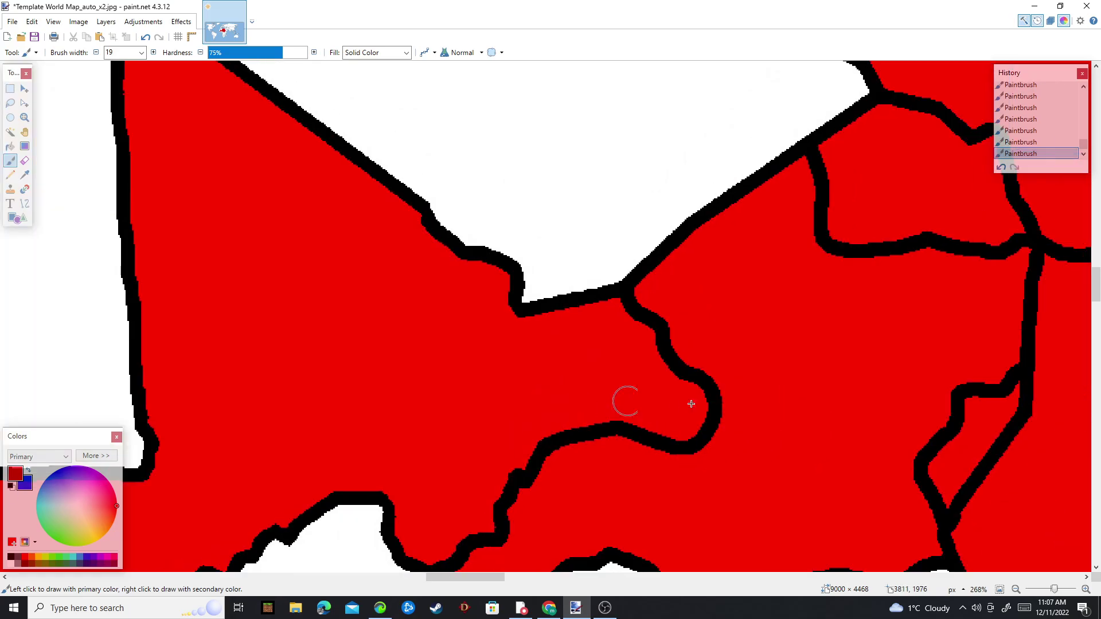
- Paint over the old borders separating Libya and Chad from Niger's northeastern corner and southeastern edge in red
mouse_move(892, 175)
mouse_down()
mouse_move(506, 182)
mouse_move(479, 379)
mouse_up()
scroll(482, 336, up, 3)
mouse_move(485, 280)
mouse_down()
mouse_move(507, 231)
mouse_move(691, 298)
mouse_move(773, 457)
mouse_move(516, 260)
mouse_move(528, 304)
mouse_move(560, 320)
mouse_move(529, 296)
mouse_move(522, 314)
mouse_up()
drag(536, 359, 482, 59)
drag(505, 335, 605, 58)
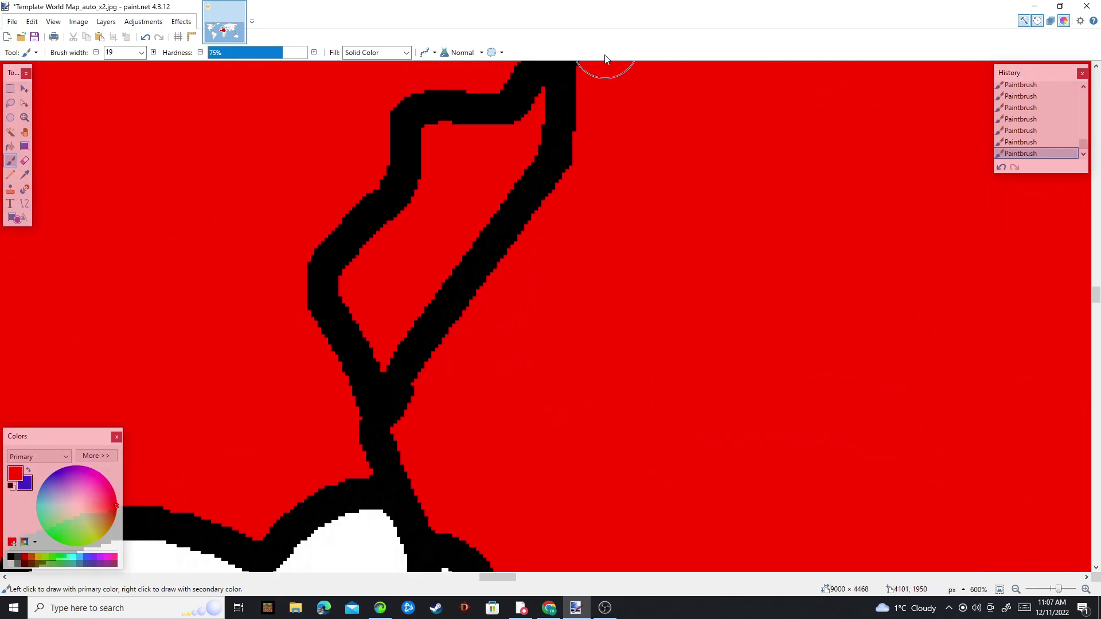
mouse_move(627, 118)
mouse_down()
mouse_move(607, 302)
mouse_move(589, 286)
mouse_move(708, 194)
mouse_move(592, 364)
mouse_move(533, 388)
mouse_move(521, 430)
mouse_move(531, 462)
mouse_up()
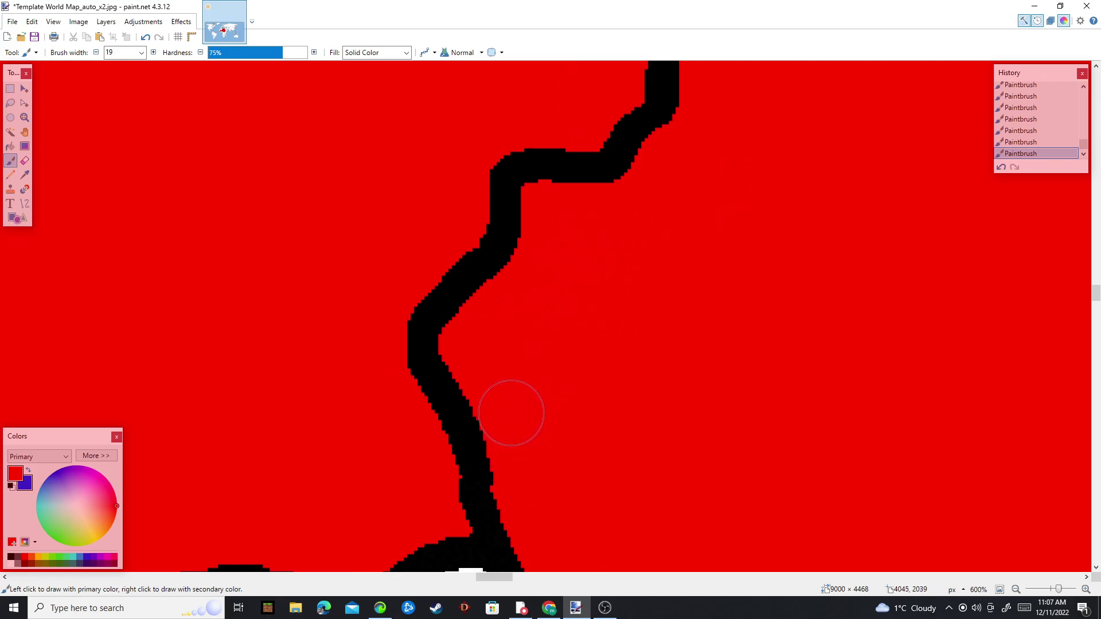
scroll(562, 430, down, 8)
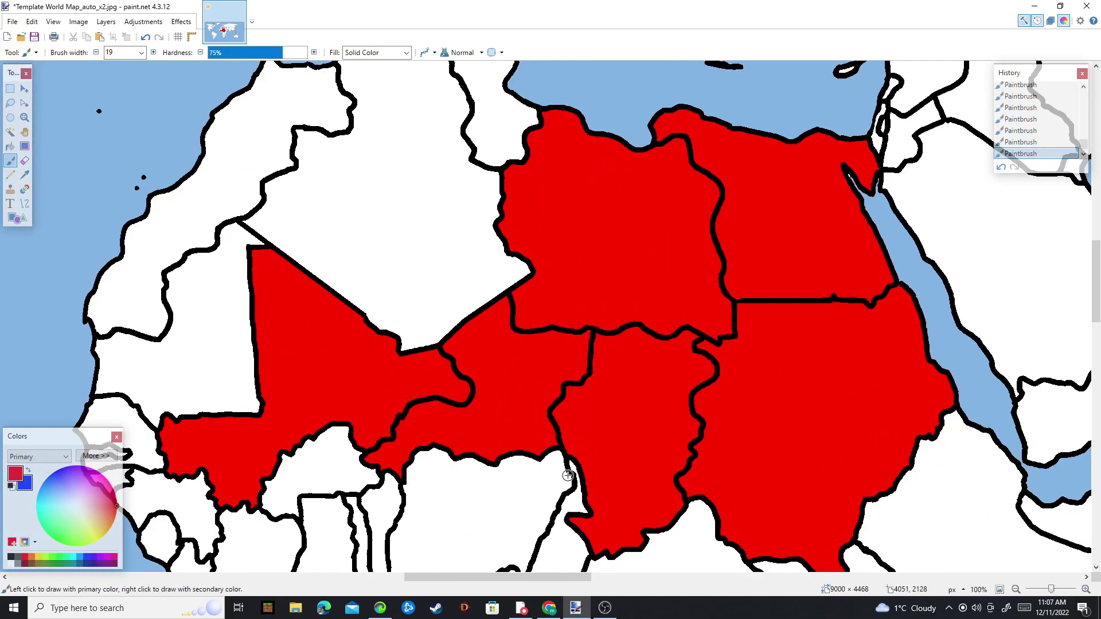
- Fill Mali, Niger, Libya, Chad, Sudan and Egypt with white using the Paint Bucket
scroll(567, 475, down, 2)
key(f)
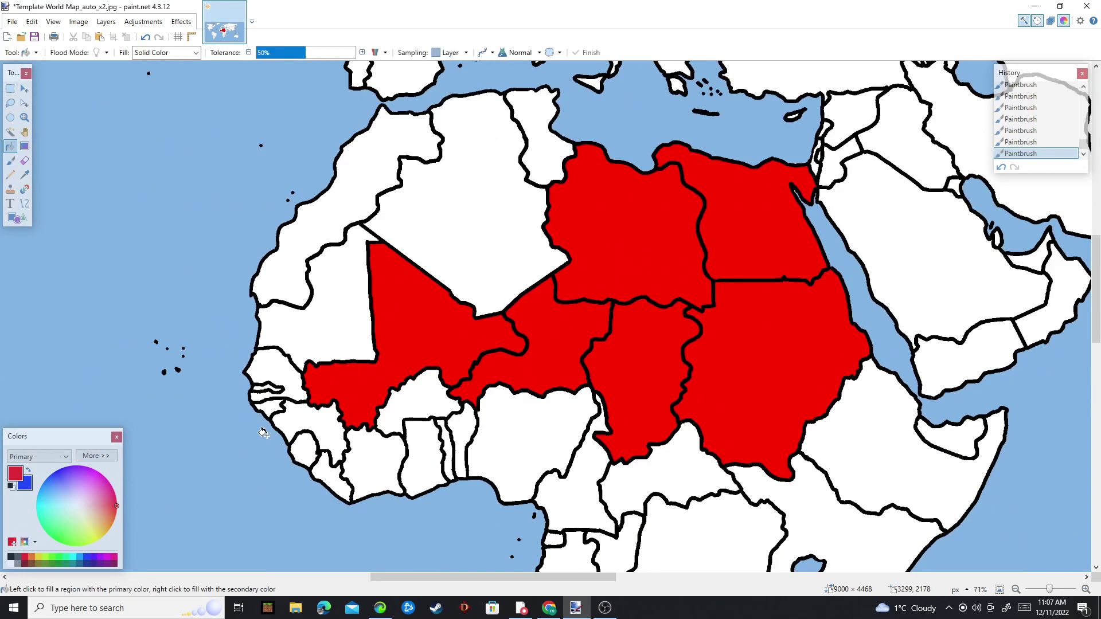
click(11, 564)
click(390, 333)
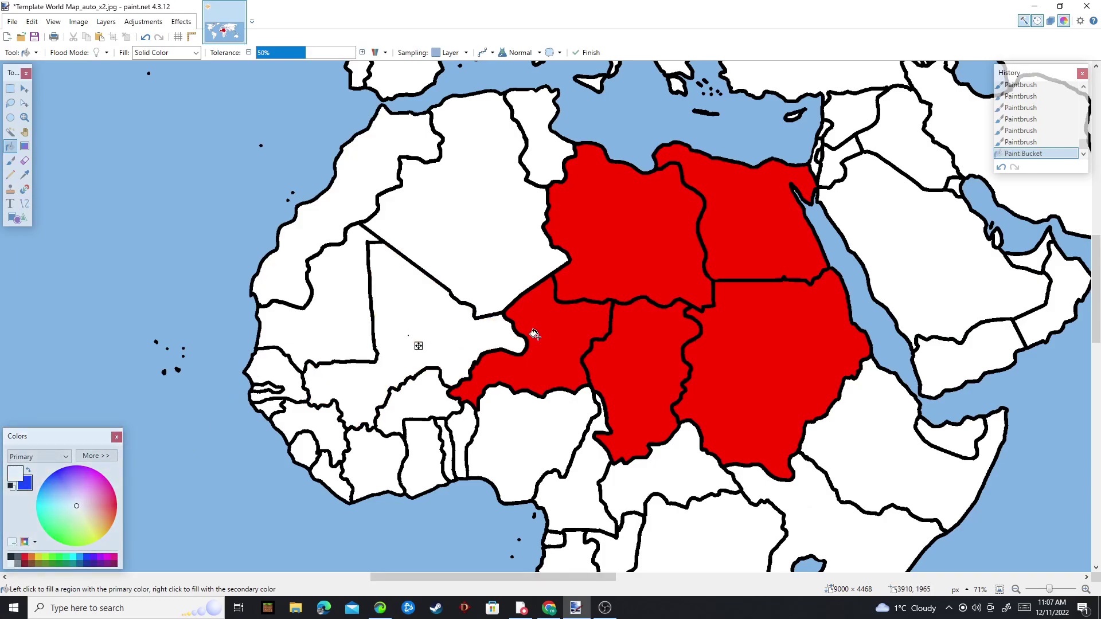
click(531, 333)
click(631, 196)
click(644, 364)
click(757, 319)
click(758, 245)
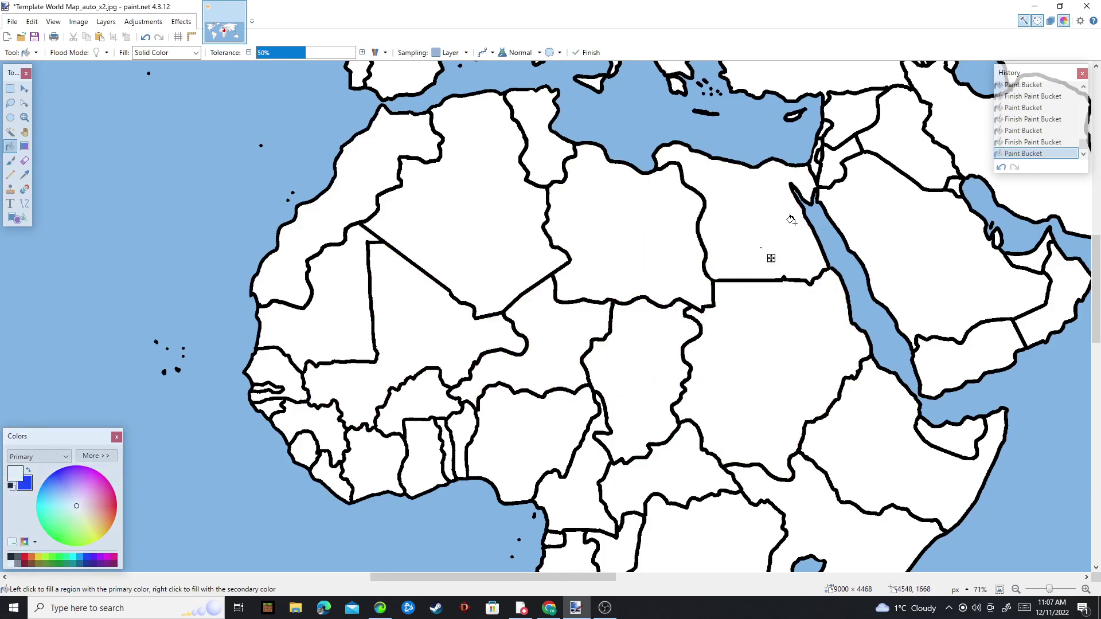
- Paint over El Salvador's inland border in Central America with white using the Paintbrush
drag(769, 253, 623, 445)
scroll(632, 430, down, 2)
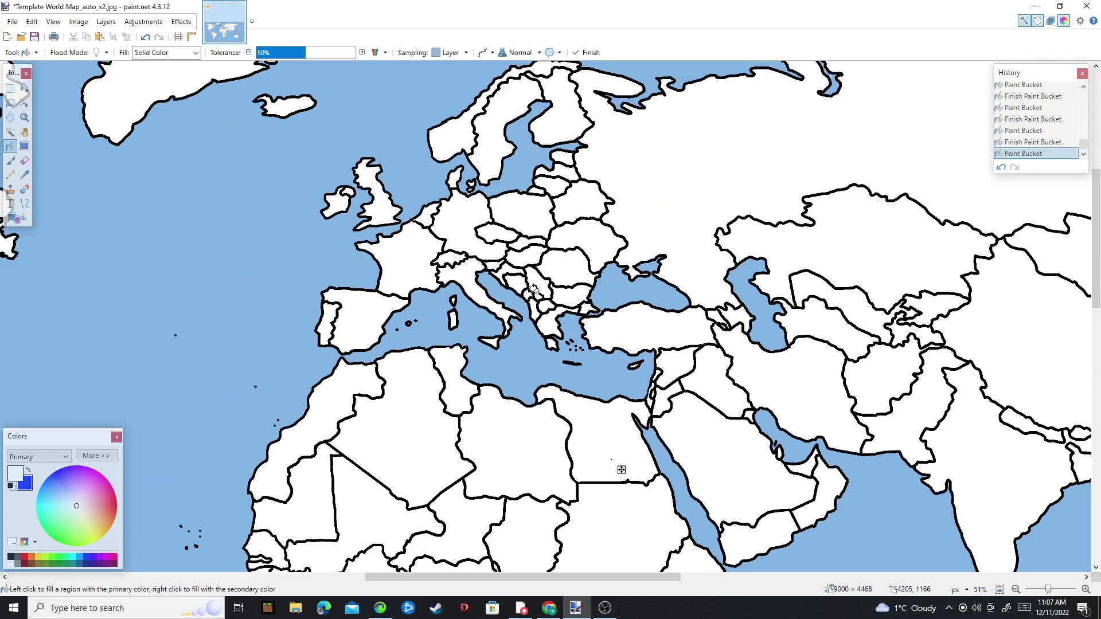
scroll(534, 290, down, 3)
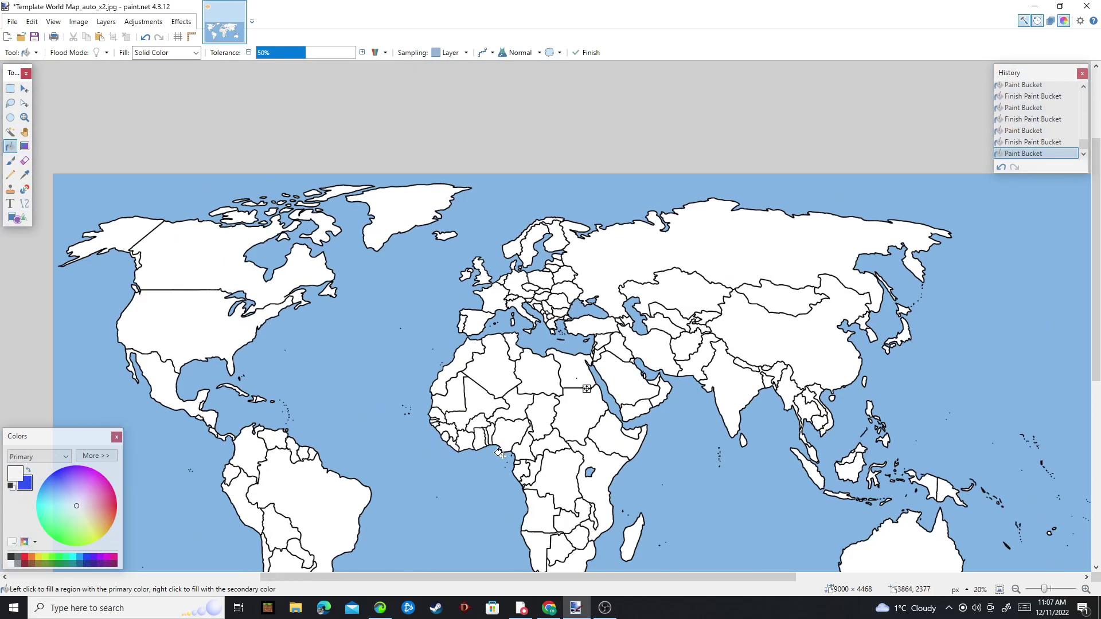
scroll(163, 458, up, 10)
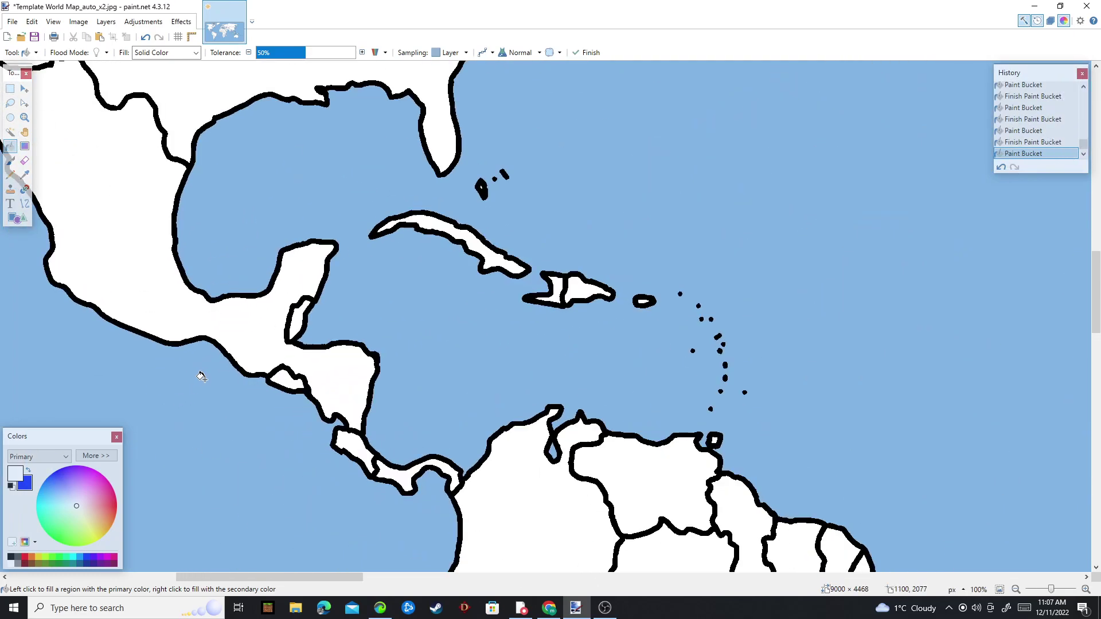
click(10, 160)
scroll(313, 363, up, 3)
mouse_move(313, 363)
mouse_down()
mouse_move(280, 300)
mouse_move(494, 335)
mouse_move(470, 346)
mouse_move(588, 420)
mouse_up()
scroll(589, 420, down, 6)
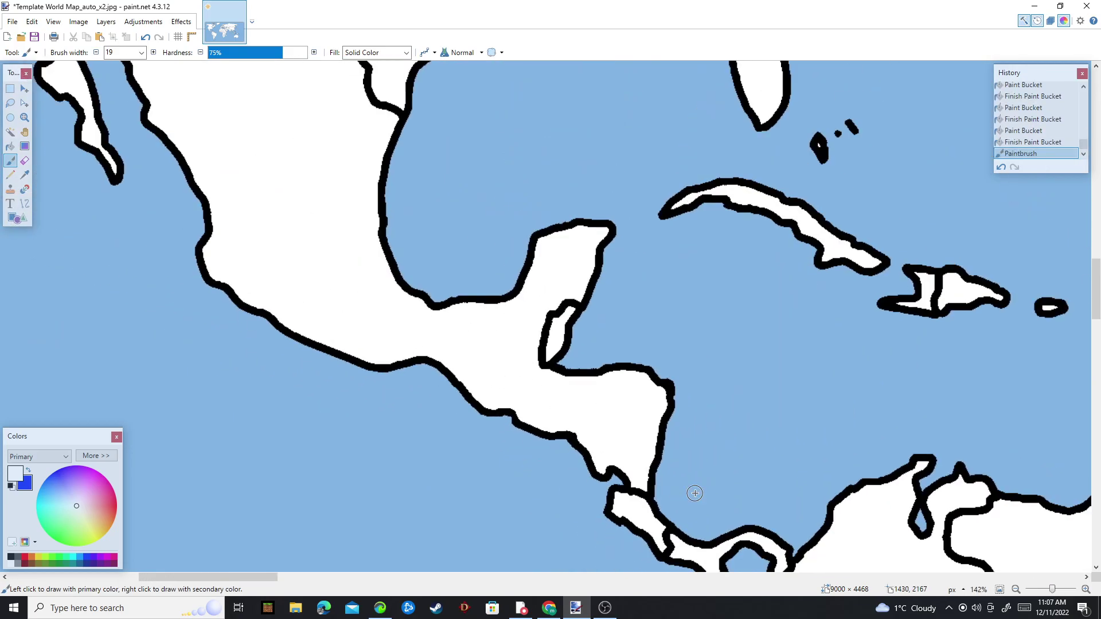
- Set up the Paint Bucket with red as the fill color
drag(483, 299, 524, 358)
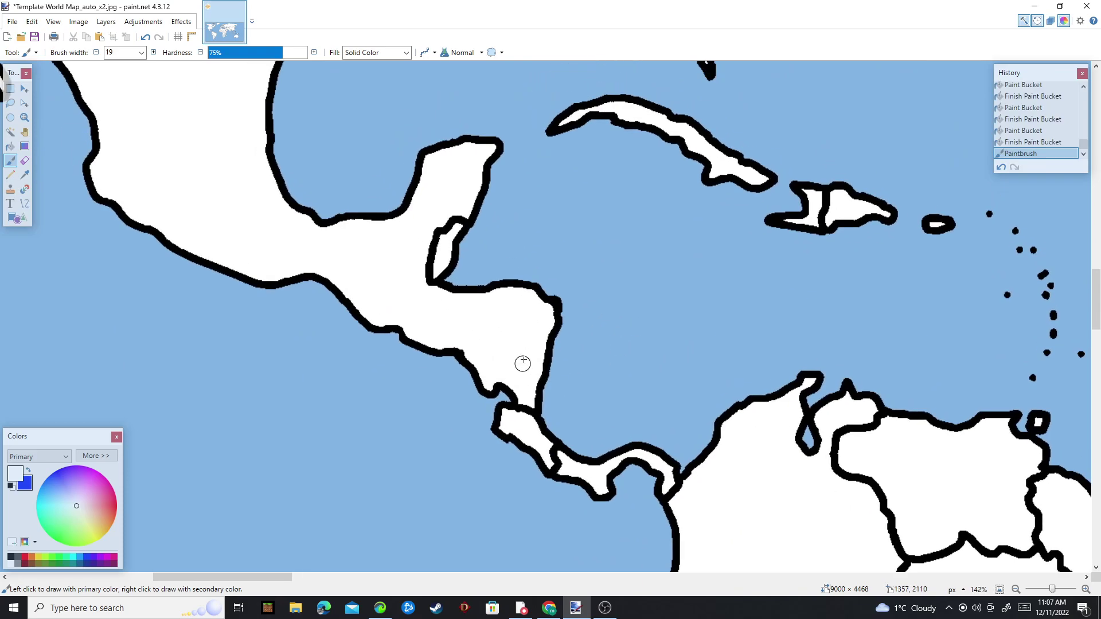
scroll(363, 244, up, 4)
scroll(518, 378, down, 6)
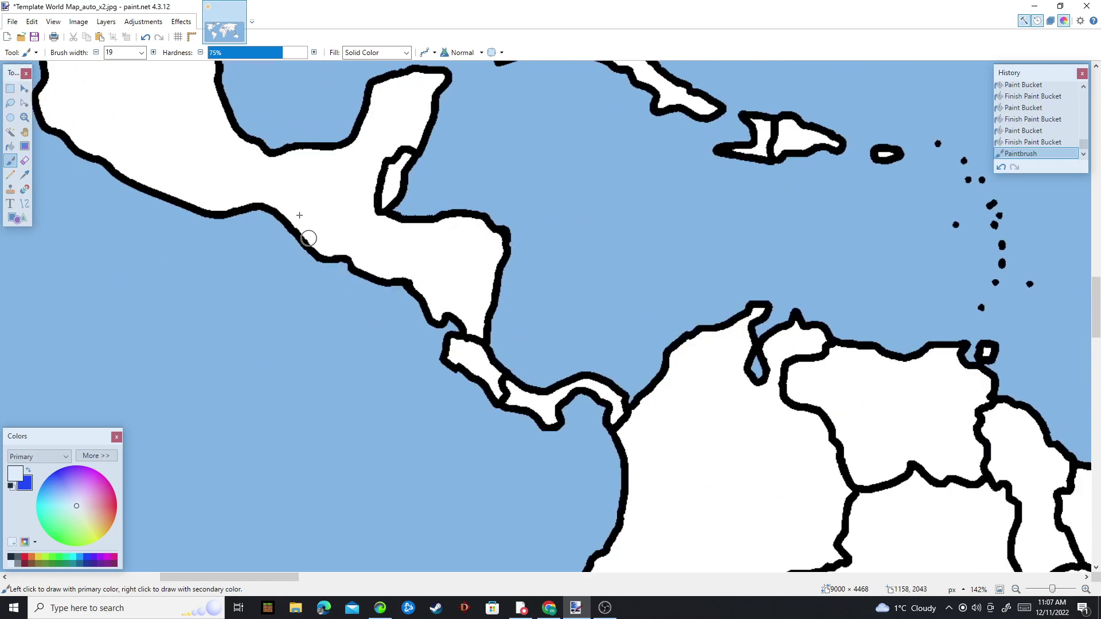
mouse_move(585, 226)
mouse_down()
mouse_move(555, 246)
mouse_move(426, 407)
mouse_up()
scroll(494, 341, down, 5)
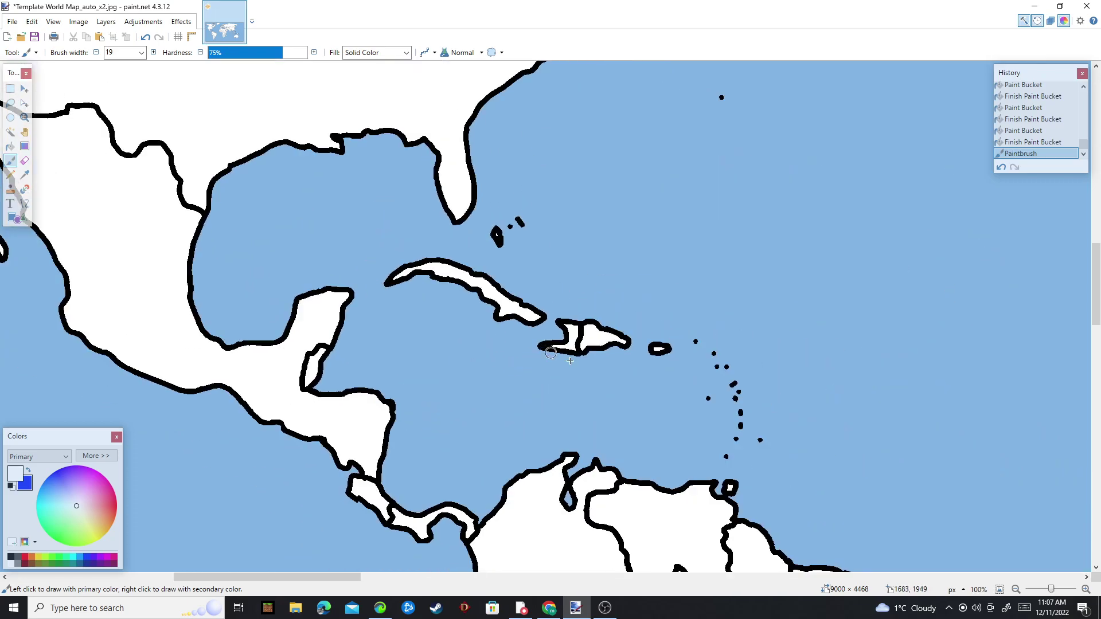
scroll(575, 380, right, 5)
scroll(576, 380, down, 4)
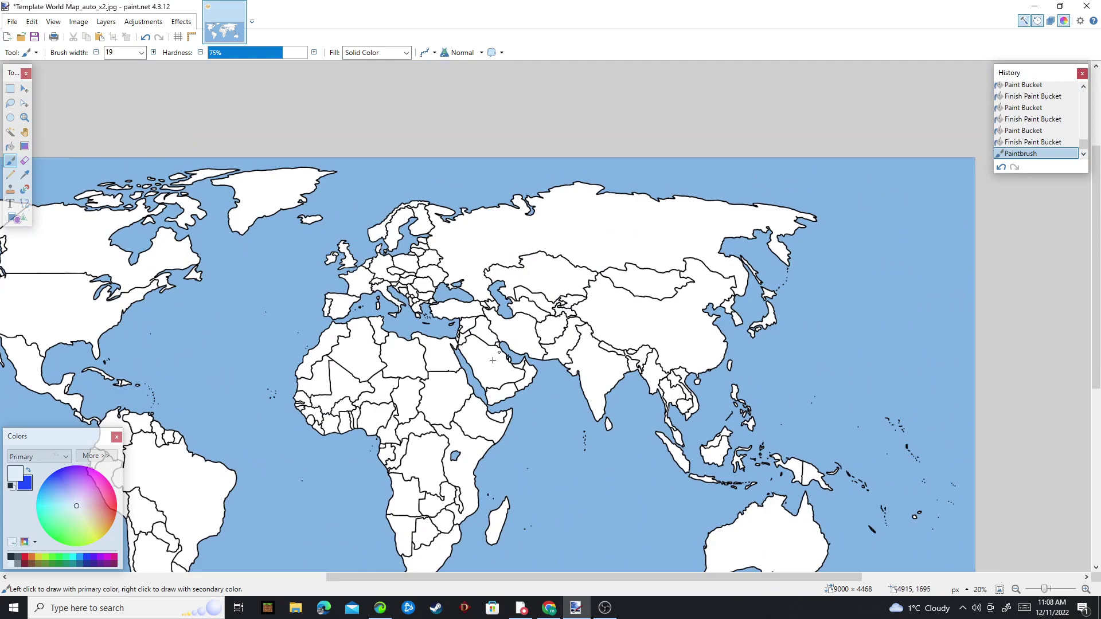
key(f)
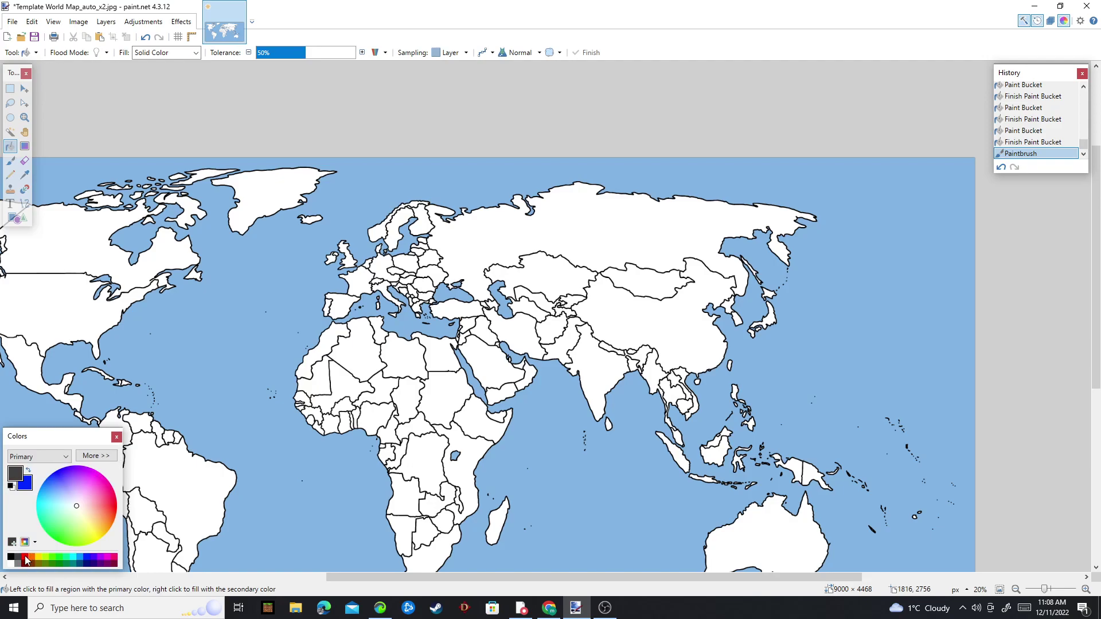
click(26, 558)
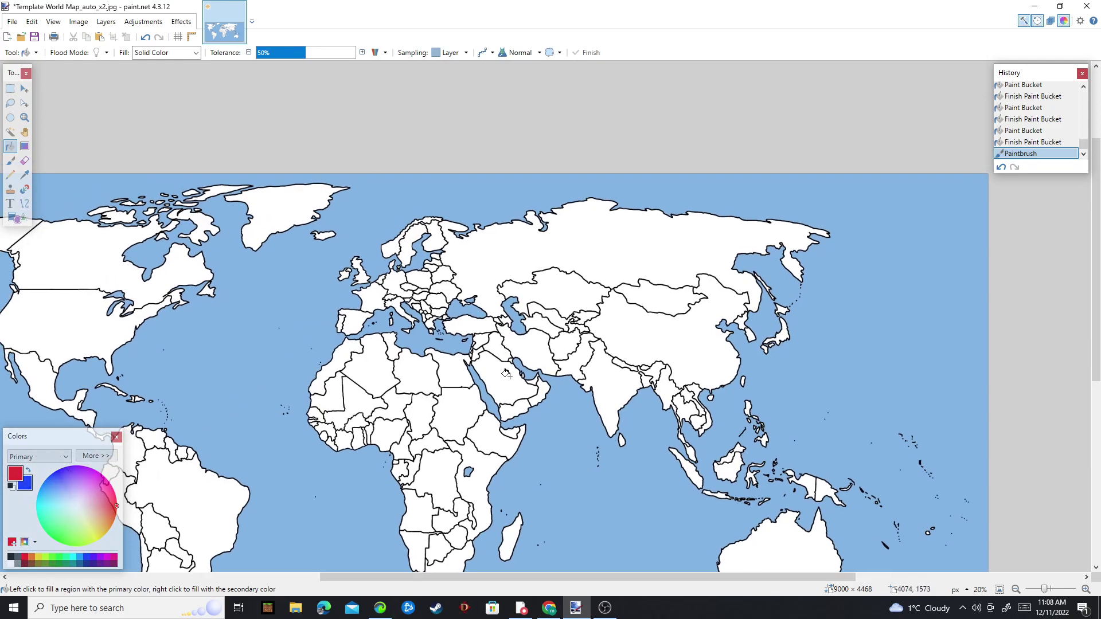
- Look over the Balkans, the Baltic states, Central Asia and Korea for neighboring countries to color
scroll(494, 344, up, 5)
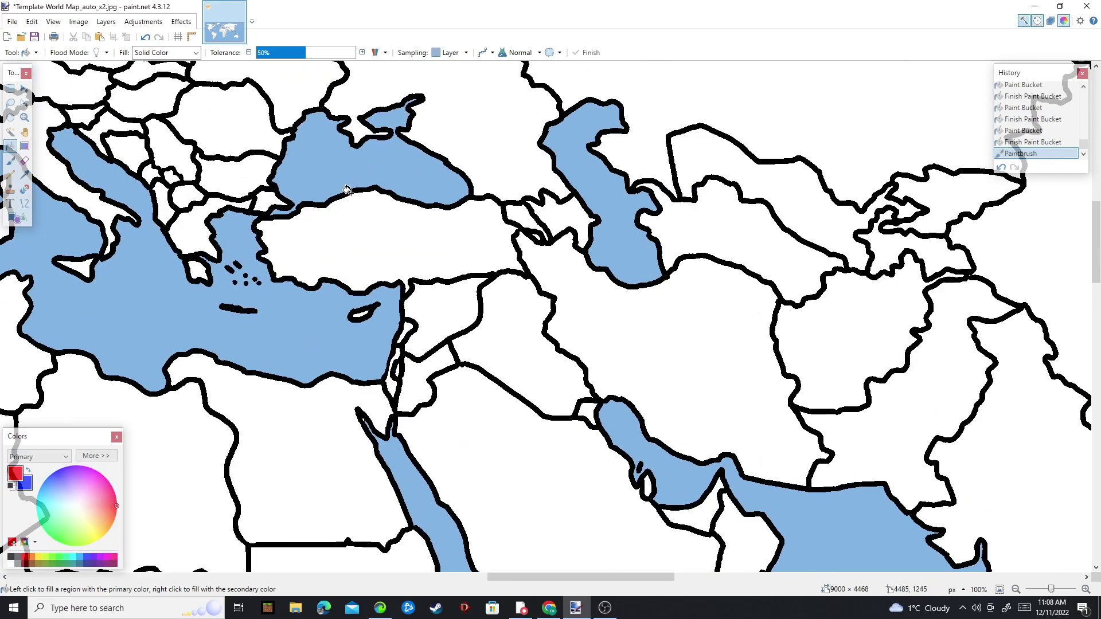
scroll(347, 189, down, 4)
scroll(401, 291, up, 7)
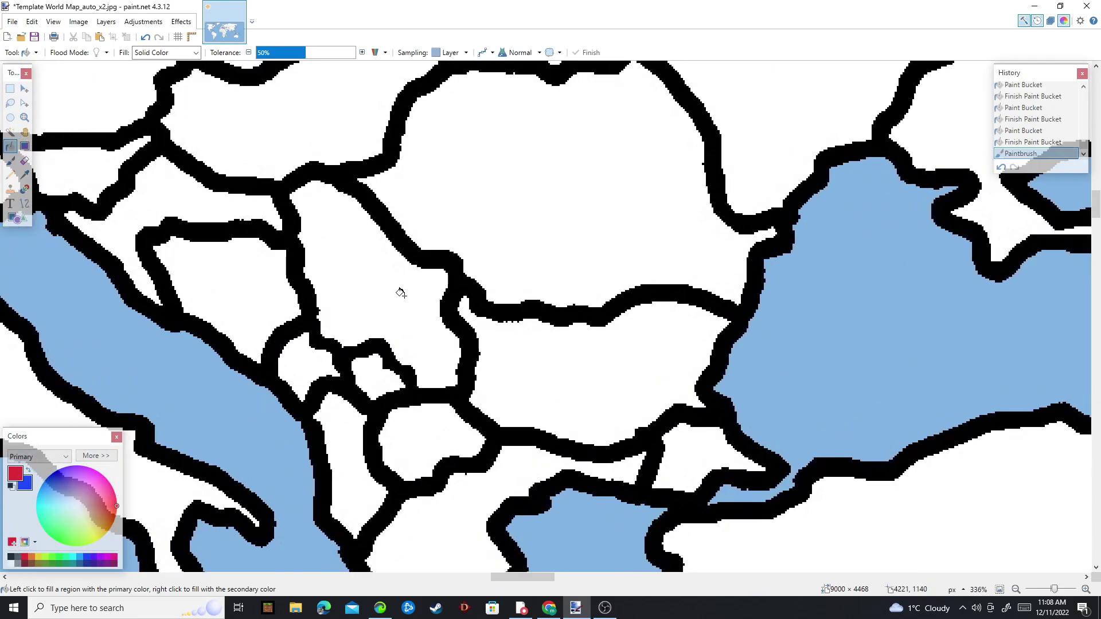
scroll(401, 295, down, 4)
scroll(401, 300, up, 4)
scroll(373, 359, up, 3)
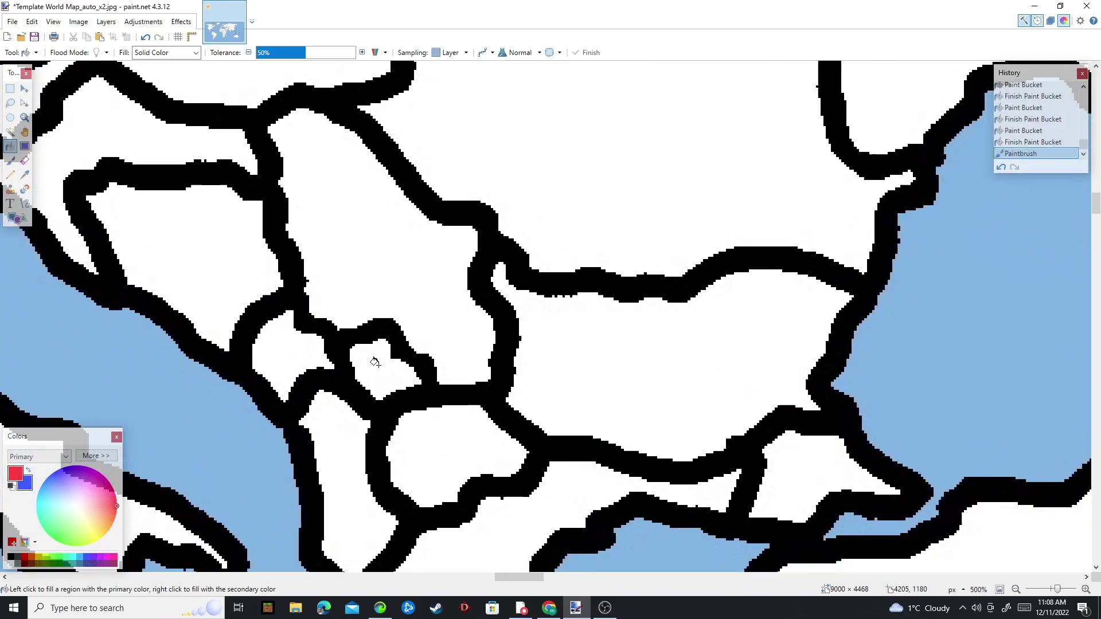
scroll(375, 362, down, 6)
scroll(465, 265, up, 1)
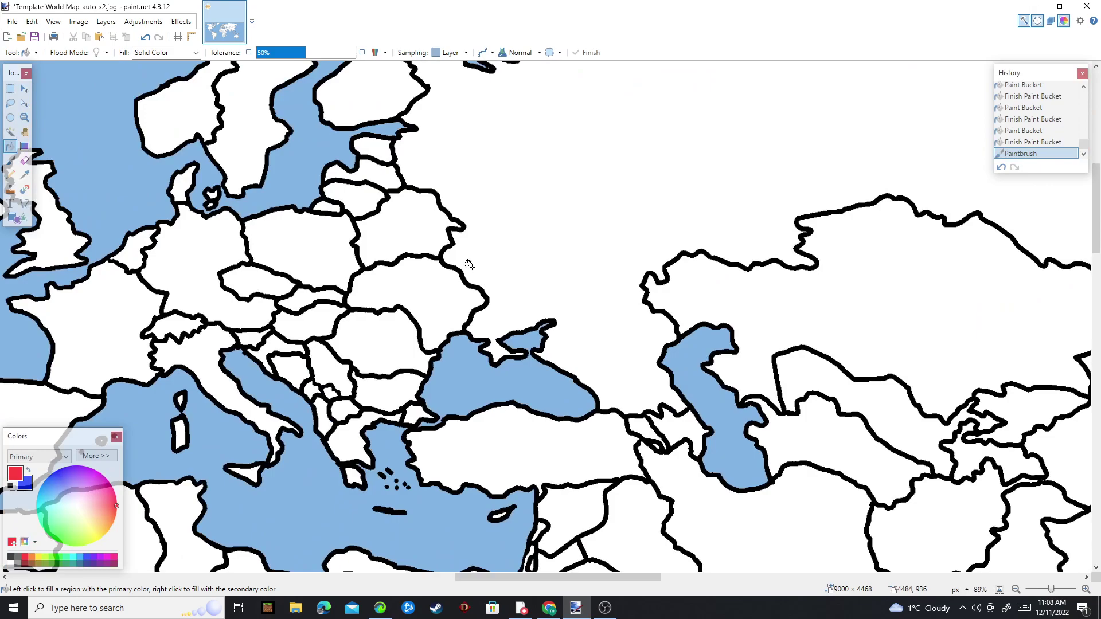
scroll(465, 265, up, 1)
scroll(352, 283, up, 1)
scroll(310, 204, up, 1)
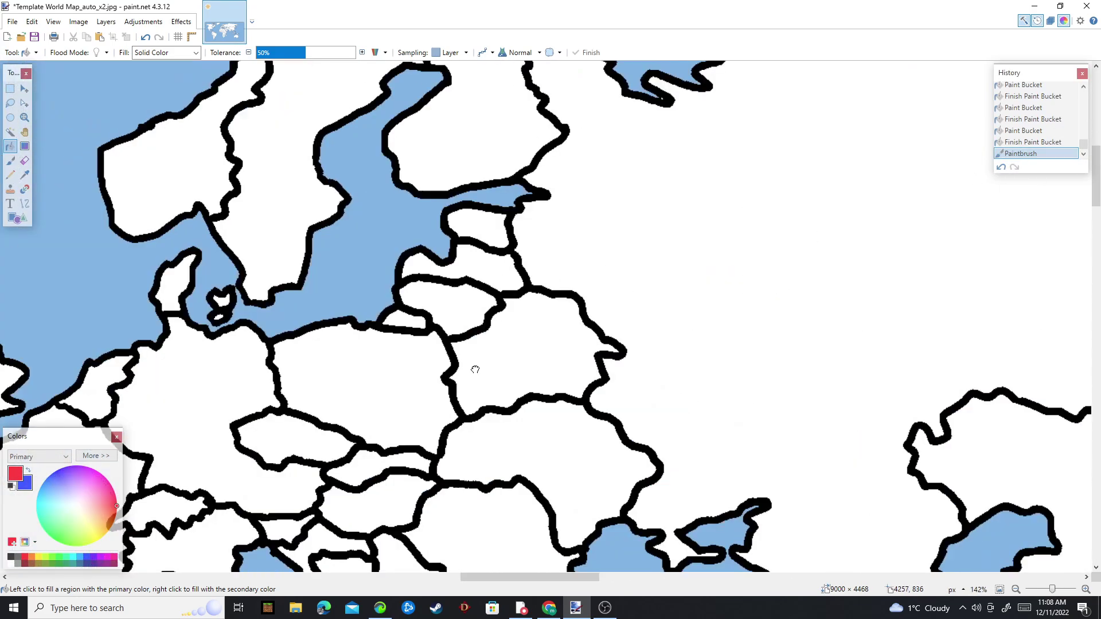
scroll(475, 370, down, 1)
scroll(567, 293, up, 4)
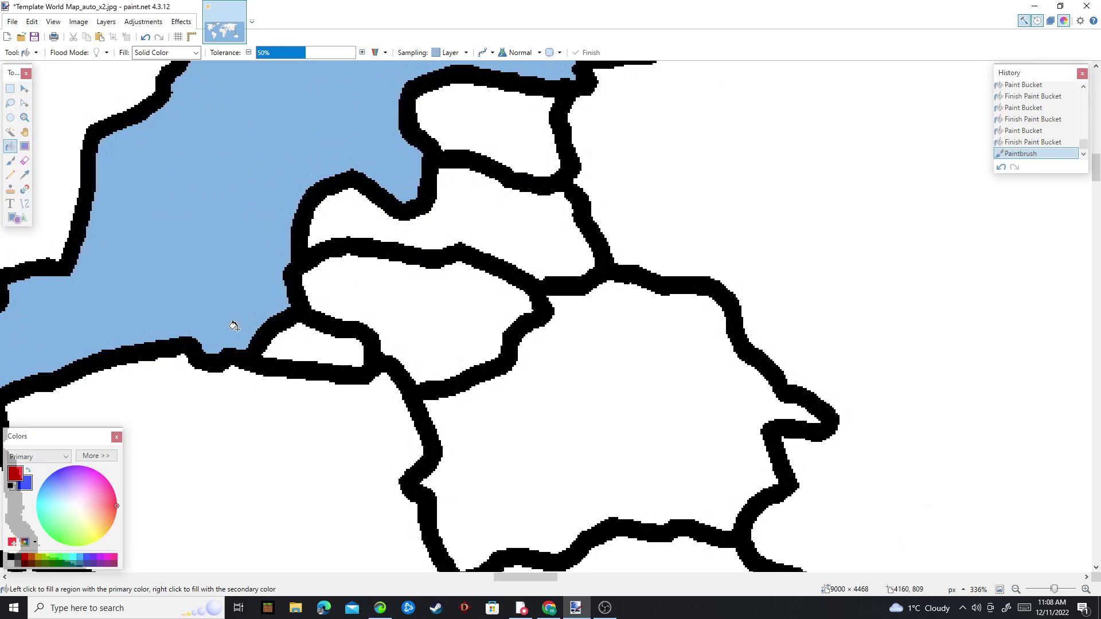
scroll(234, 325, down, 5)
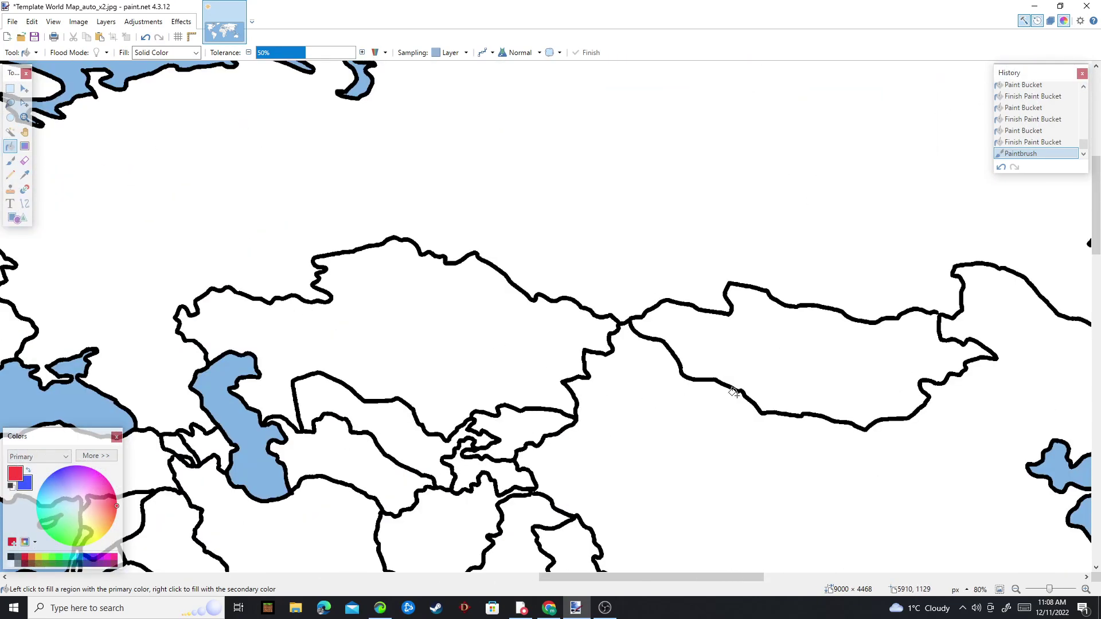
drag(942, 382, 164, 326)
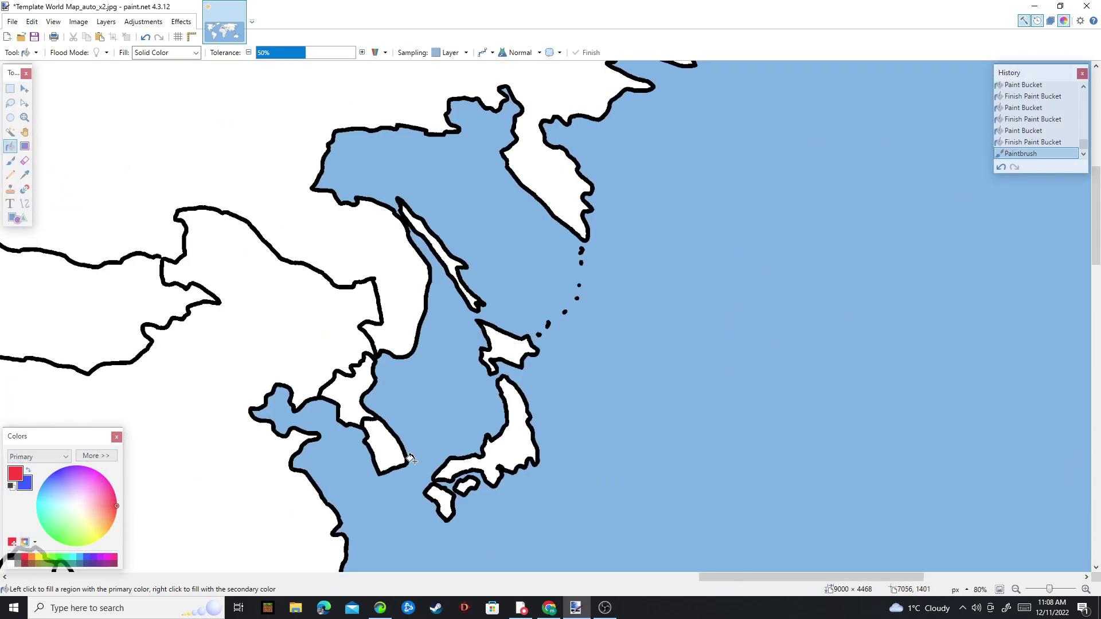
scroll(315, 386, up, 2)
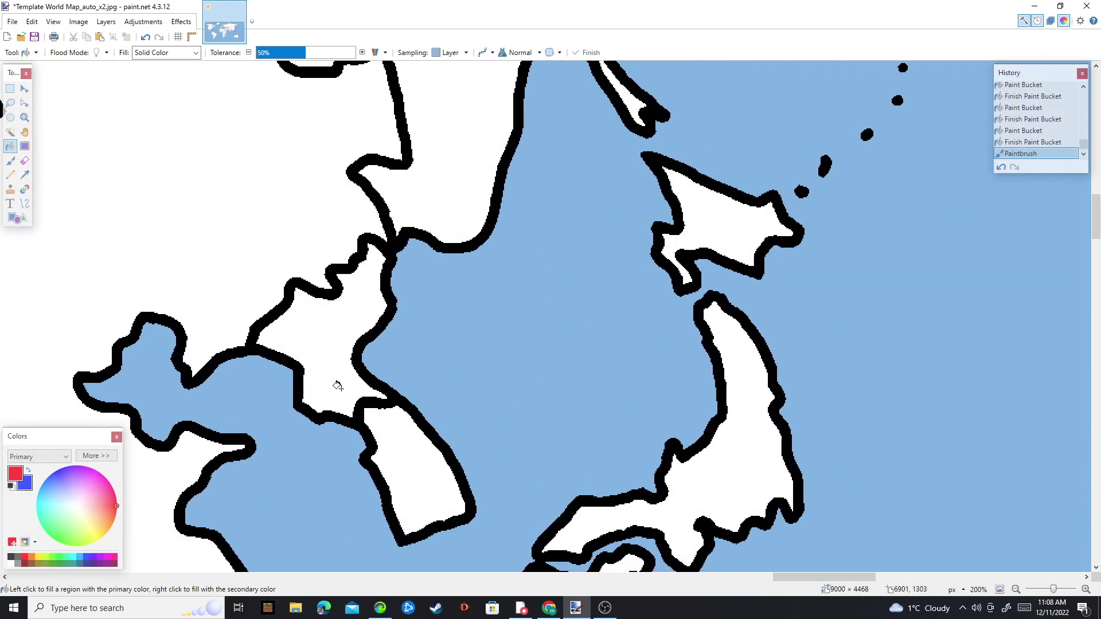
scroll(348, 386, down, 3)
scroll(241, 471, down, 2)
drag(201, 479, 413, 275)
drag(340, 396, 566, 360)
drag(125, 280, 388, 388)
scroll(408, 312, up, 2)
scroll(321, 321, down, 2)
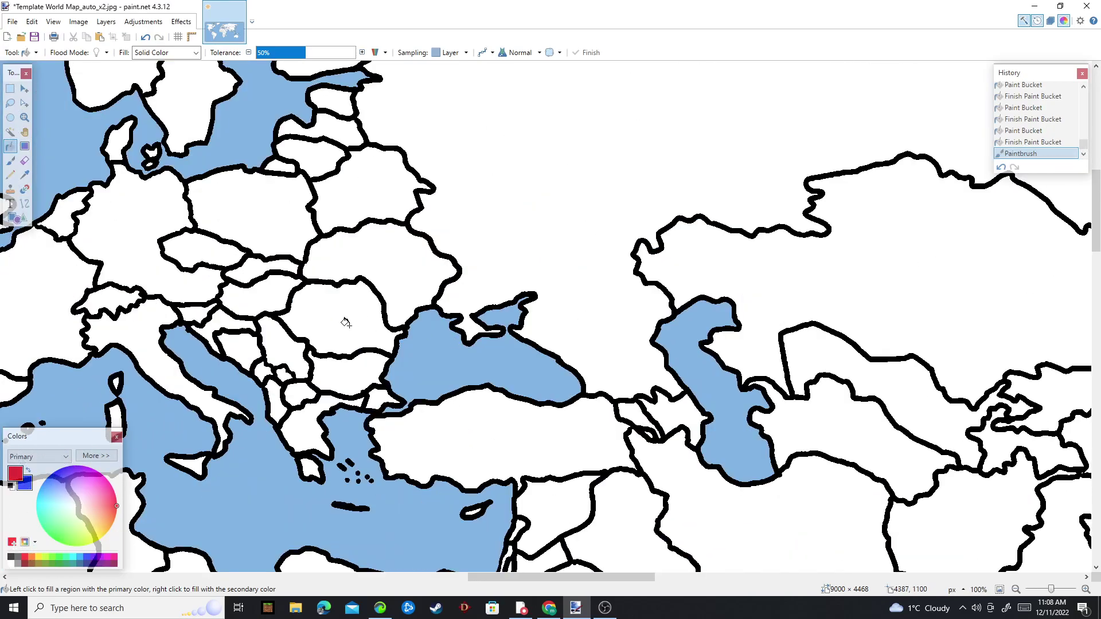
- Fill Serbia with red and Kosovo with blue using the Paint Bucket
scroll(401, 344, up, 5)
scroll(461, 363, up, 3)
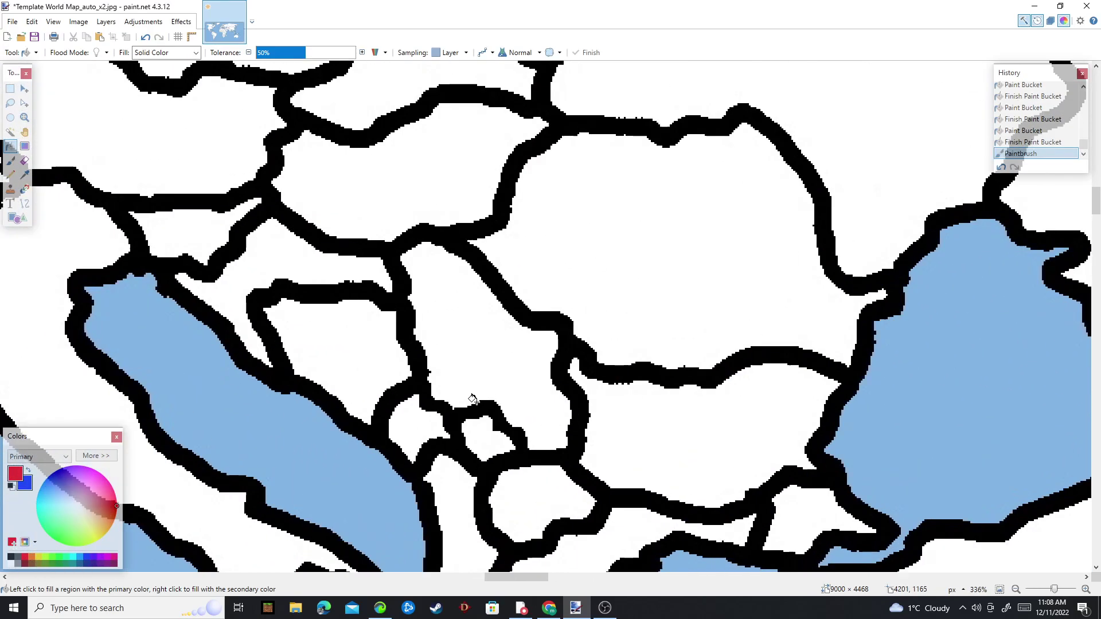
click(461, 362)
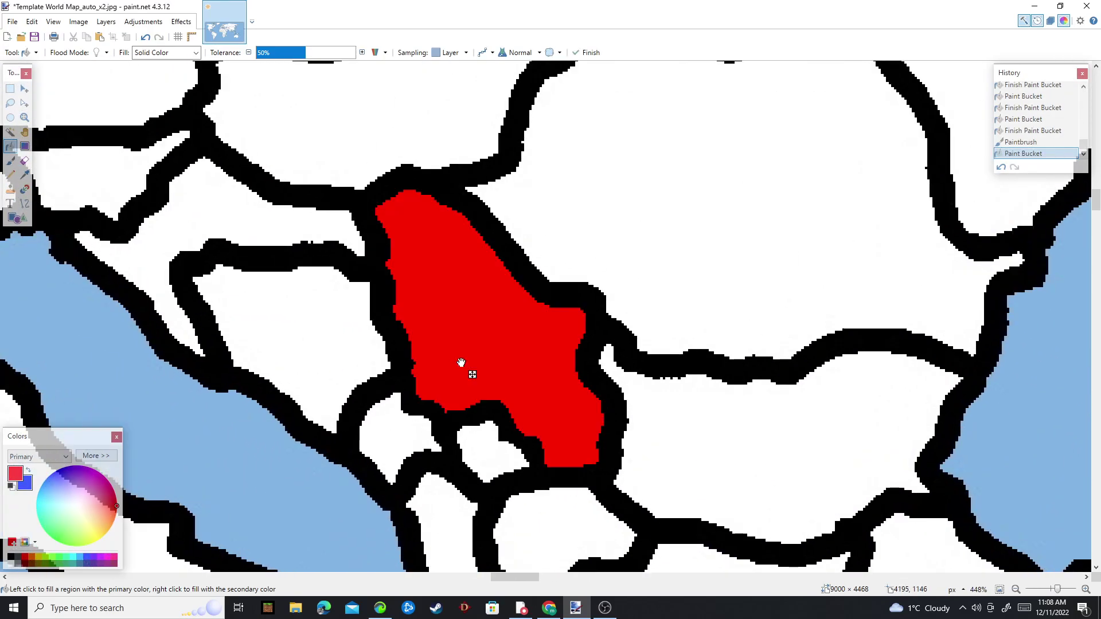
right_click(497, 448)
- Paint the northern edge of blue Kosovo red with the Recolor tool at width 9
key(r)
scroll(485, 438, up, 2)
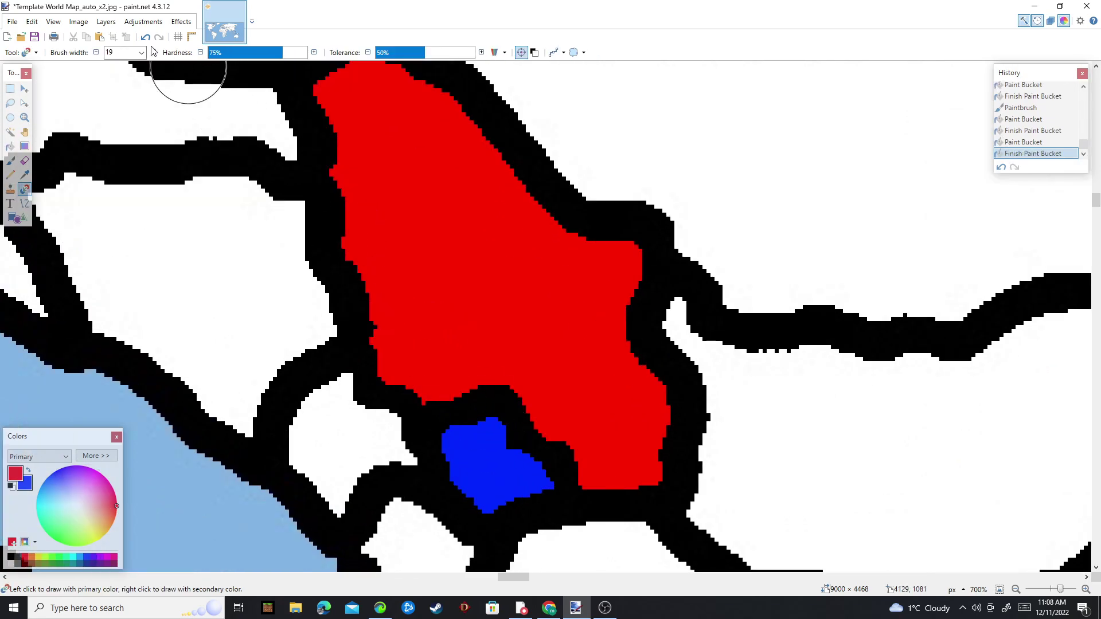
click(100, 54)
scroll(388, 376, up, 2)
drag(542, 459, 461, 462)
drag(591, 477, 608, 459)
scroll(625, 439, down, 5)
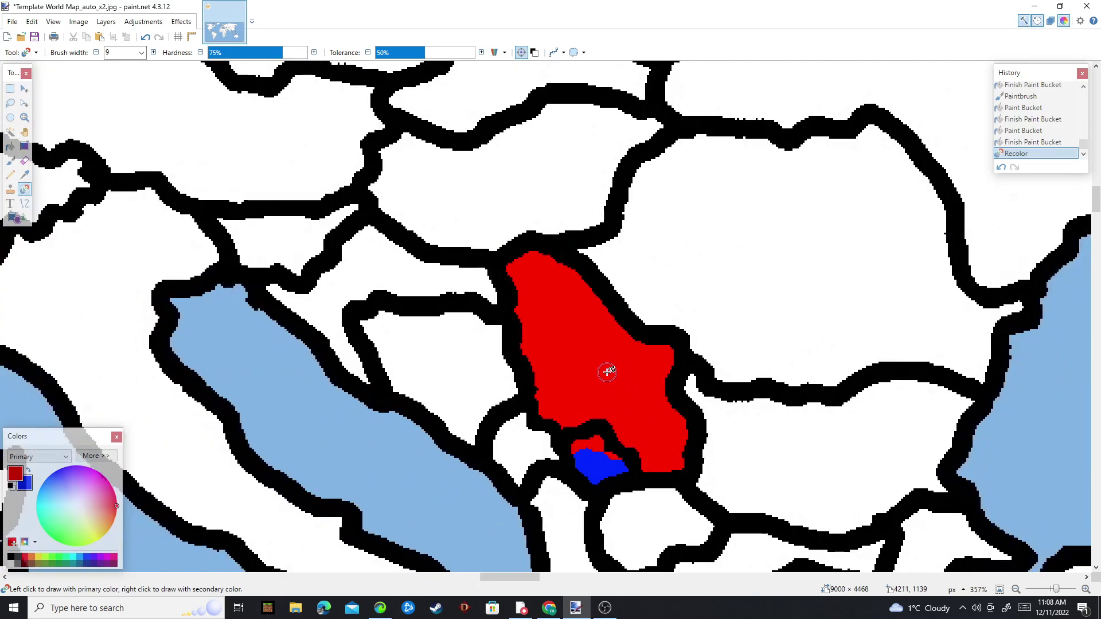
- Fill Bosnia, Montenegro, Albania and North Macedonia with blue using the Paint Bucket
scroll(442, 214, down, 2)
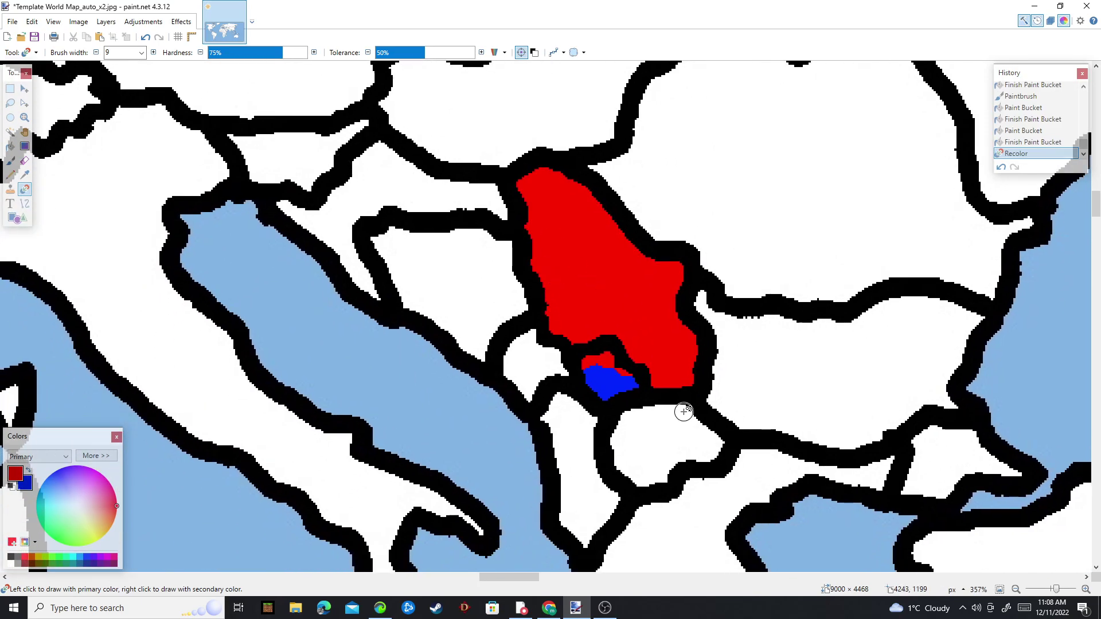
key(f)
scroll(528, 290, down, 5)
right_click(488, 316)
right_click(515, 348)
right_click(538, 396)
right_click(571, 386)
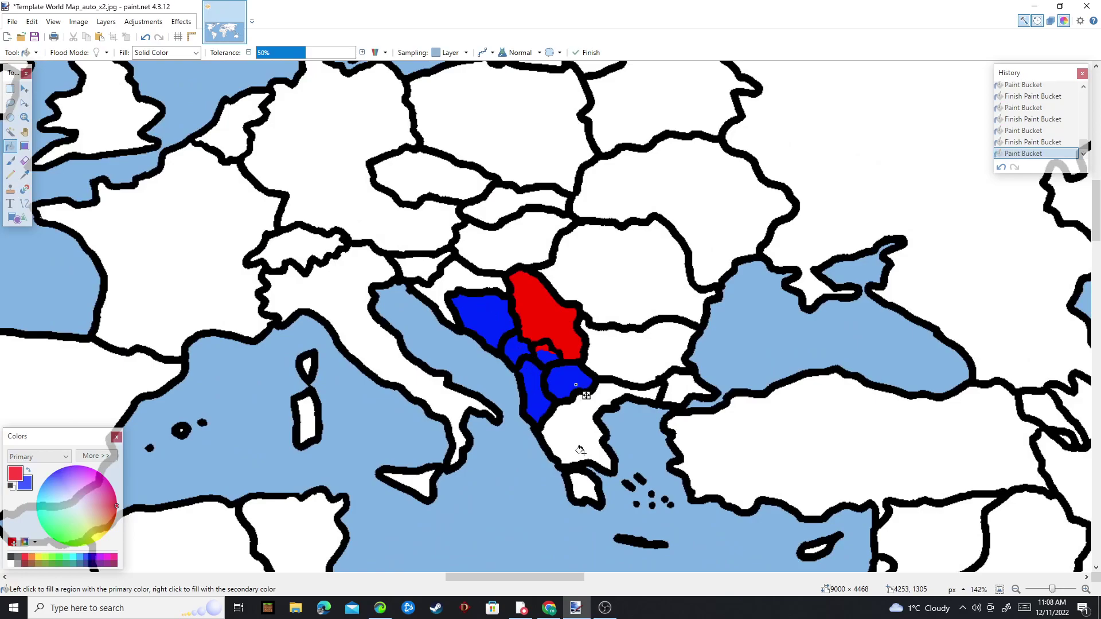
- Fill mainland Greece, the Peloponnese, both parts of Turkey, Bulgaria and Romania with blue
right_click(581, 453)
right_click(581, 486)
right_click(694, 390)
drag(854, 453, 759, 423)
right_click(769, 430)
right_click(542, 319)
right_click(531, 251)
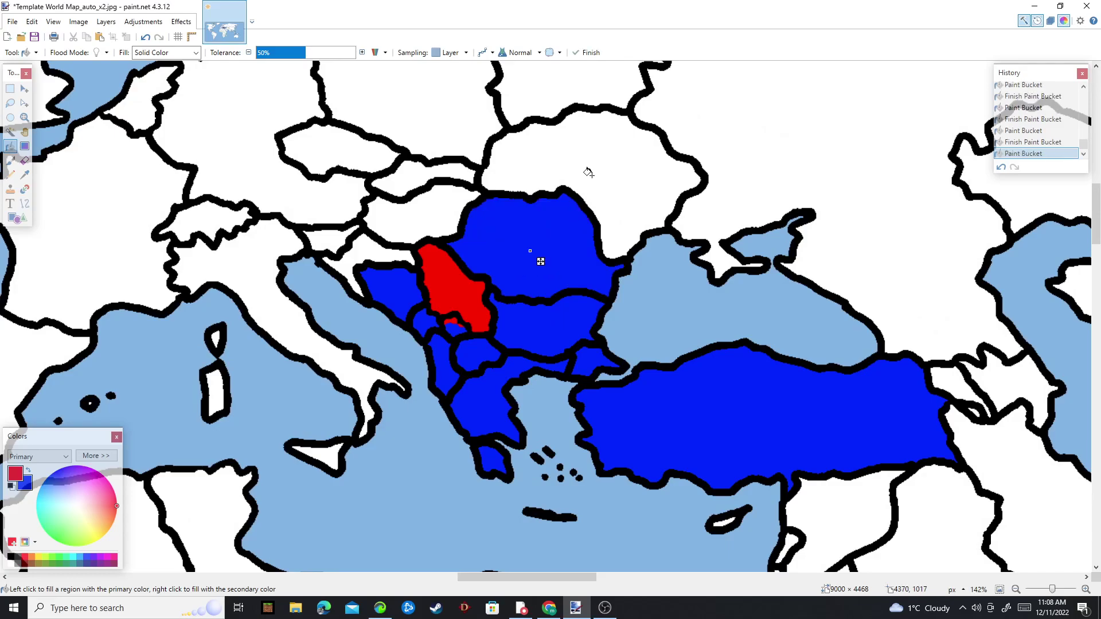
- Fill Hungary, Slovakia, Croatia, Slovenia, the Germany–Austria area, Czechia and Poland with blue
drag(578, 319, 715, 538)
right_click(550, 423)
right_click(552, 406)
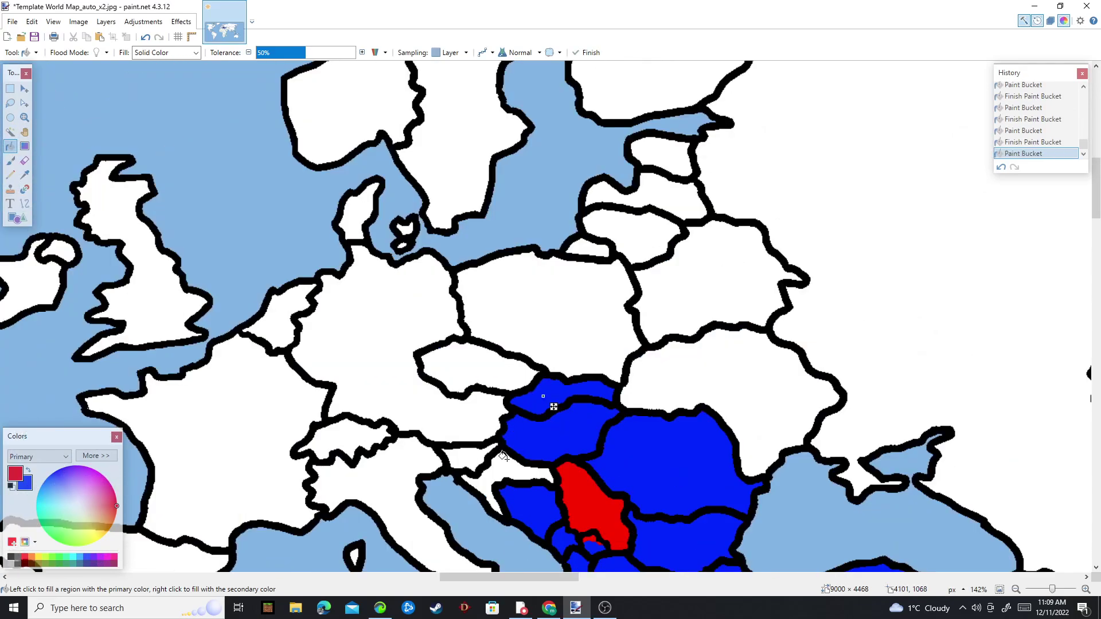
right_click(500, 464)
right_click(466, 451)
right_click(457, 413)
right_click(470, 358)
right_click(559, 329)
- Fill Lithuania, Latvia and Estonia with blue
drag(648, 258, 673, 300)
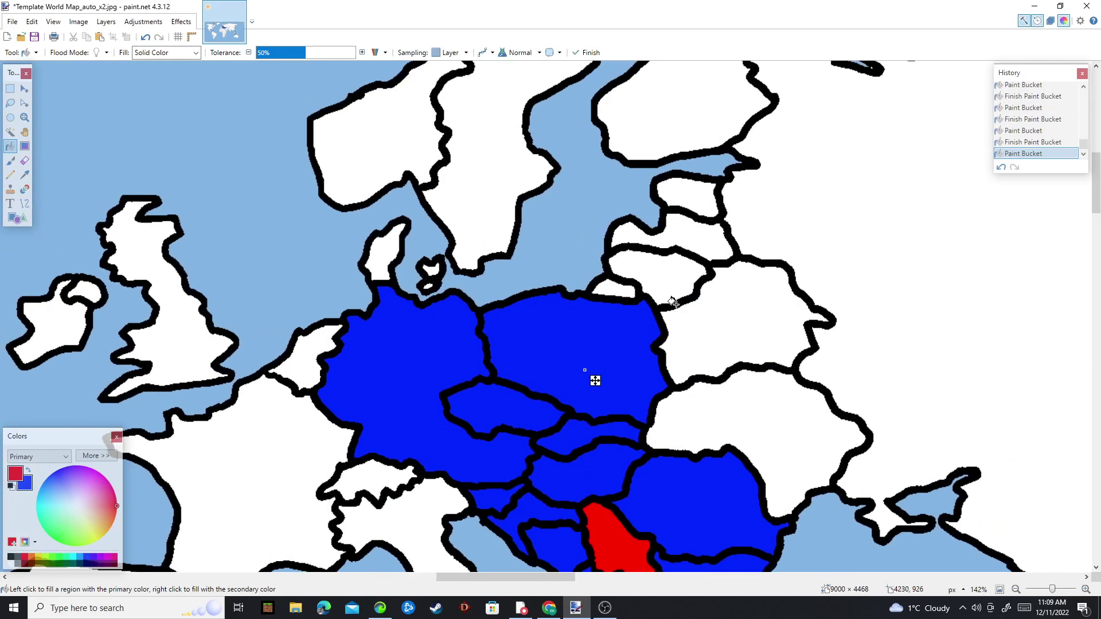
right_click(674, 280)
right_click(692, 235)
right_click(692, 196)
- Fill Finland, Sweden and Norway with blue
drag(694, 258, 702, 396)
scroll(693, 286, up, 3)
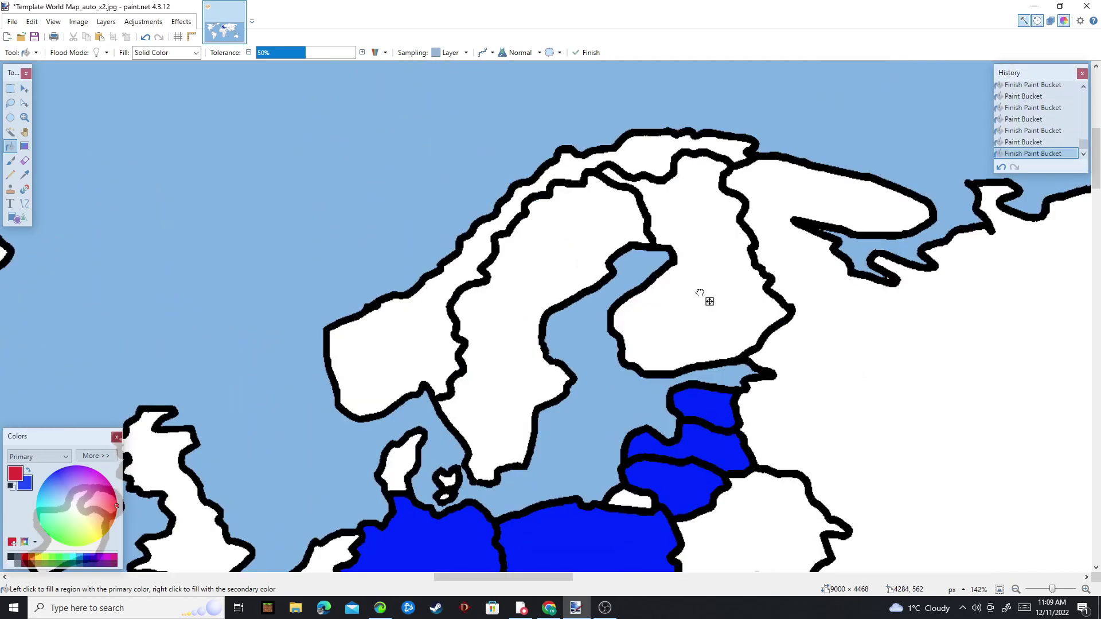
right_click(691, 284)
right_click(478, 335)
right_click(424, 347)
- Paint the remaining white countries of western Europe, the British Isles and Italy blue with the Recolor tool at width 400
key(r)
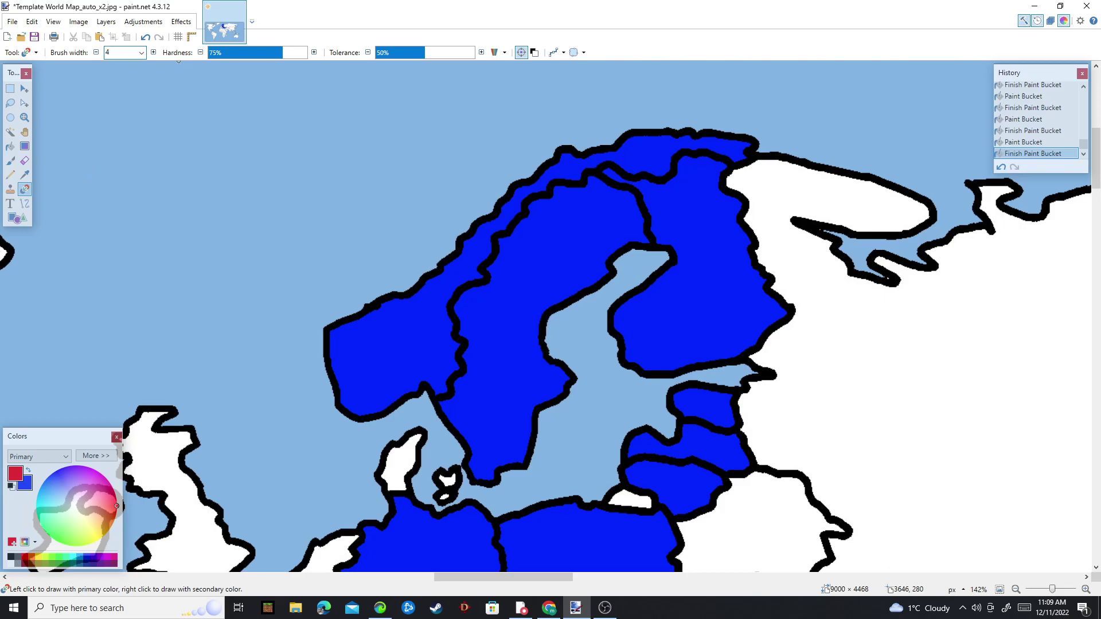
scroll(314, 310, down, 3)
right_click(365, 396)
mouse_move(362, 393)
mouse_down()
mouse_move(429, 254)
mouse_move(393, 333)
mouse_move(309, 344)
mouse_move(276, 275)
mouse_move(221, 474)
mouse_move(413, 435)
mouse_move(419, 499)
mouse_move(434, 513)
mouse_up()
drag(434, 505, 376, 201)
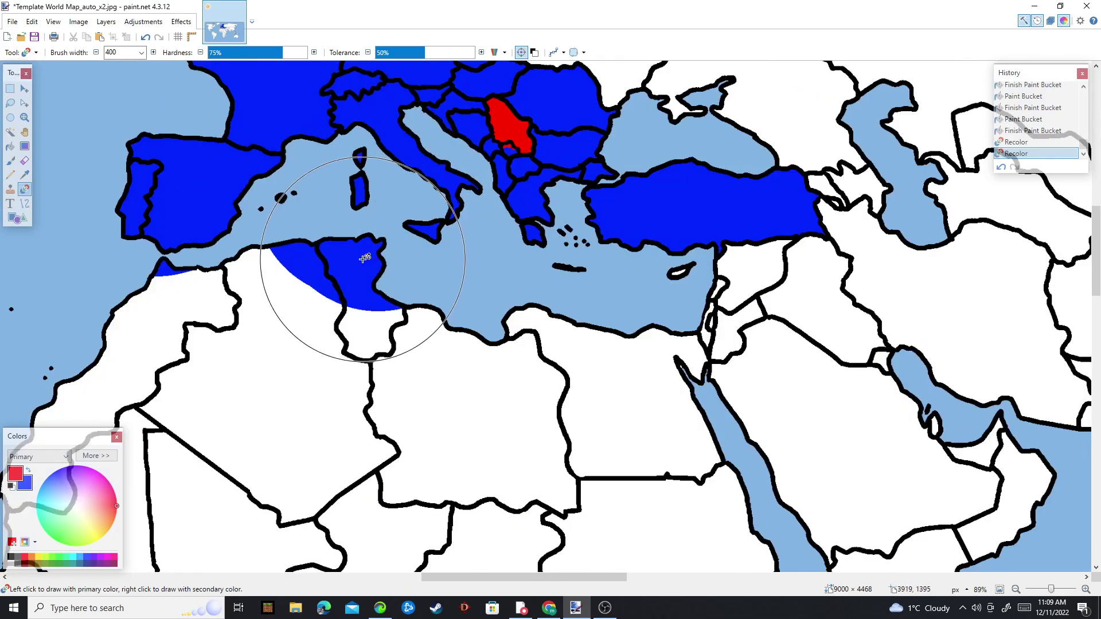
- Fill Algeria, Tunisia and Morocco completely with blue using the Paint Bucket
key(f)
click(276, 358)
click(370, 316)
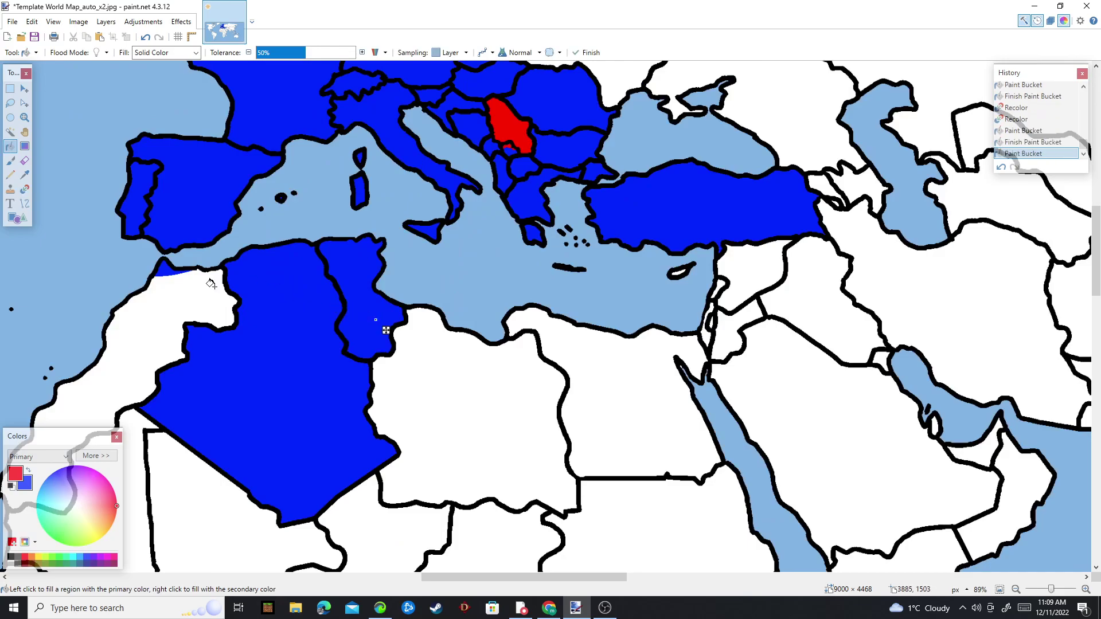
click(185, 312)
- Paint Iceland, Greenland and the Canadian Arctic islands blue with the Recolor tool at width 400
key(r)
scroll(172, 308, down, 1)
scroll(359, 448, down, 3)
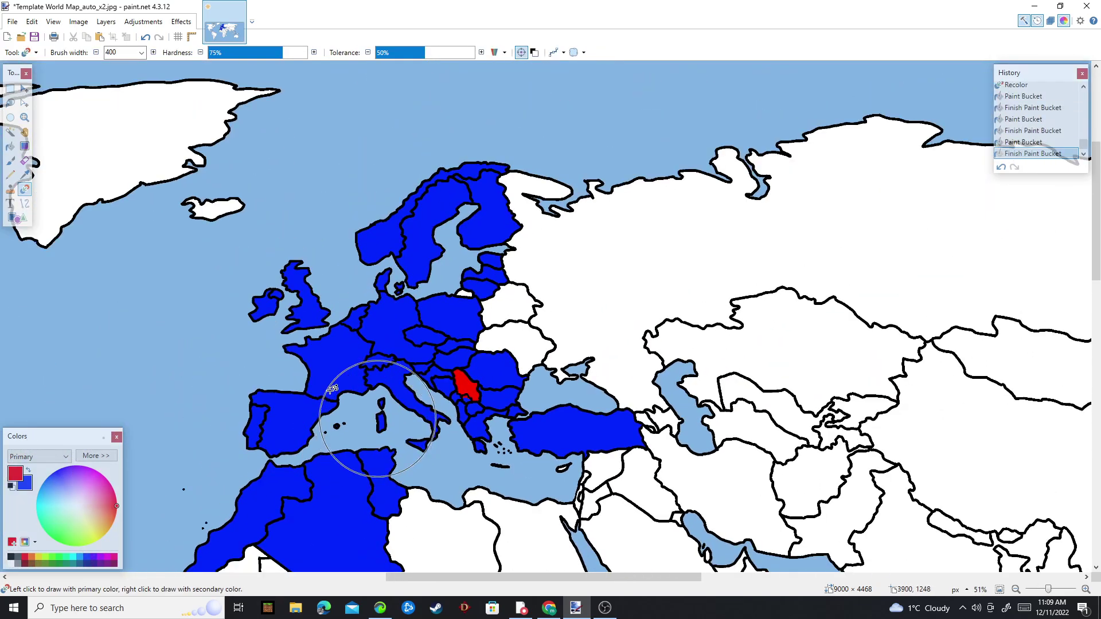
drag(339, 395, 662, 433)
scroll(562, 413, down, 4)
drag(326, 367, 513, 317)
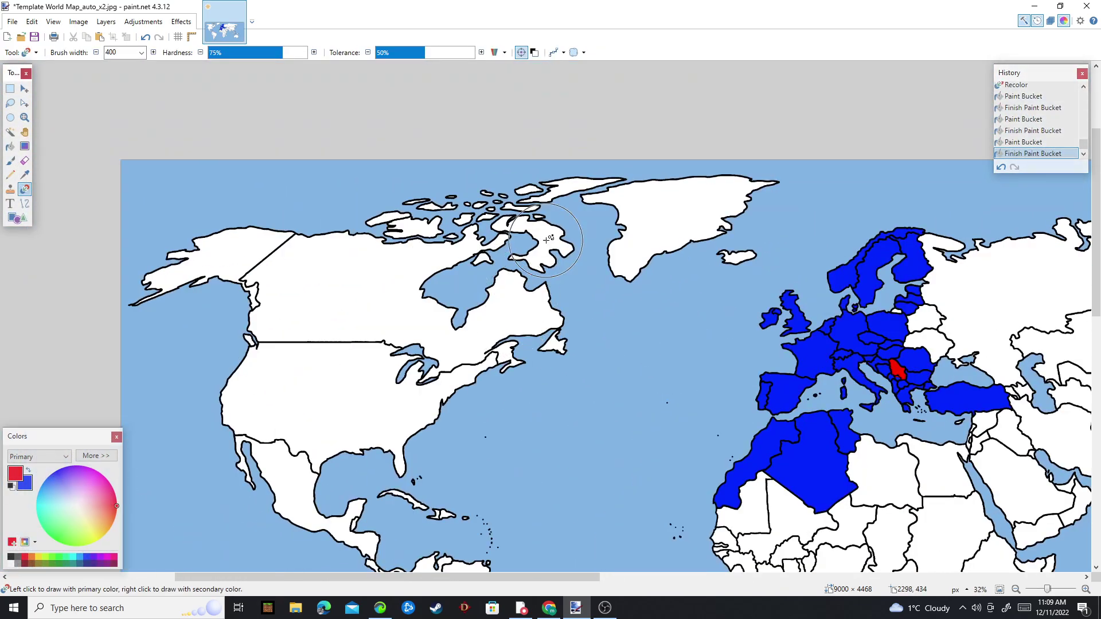
mouse_move(546, 240)
mouse_down()
mouse_move(573, 201)
mouse_move(648, 241)
mouse_move(750, 197)
mouse_up()
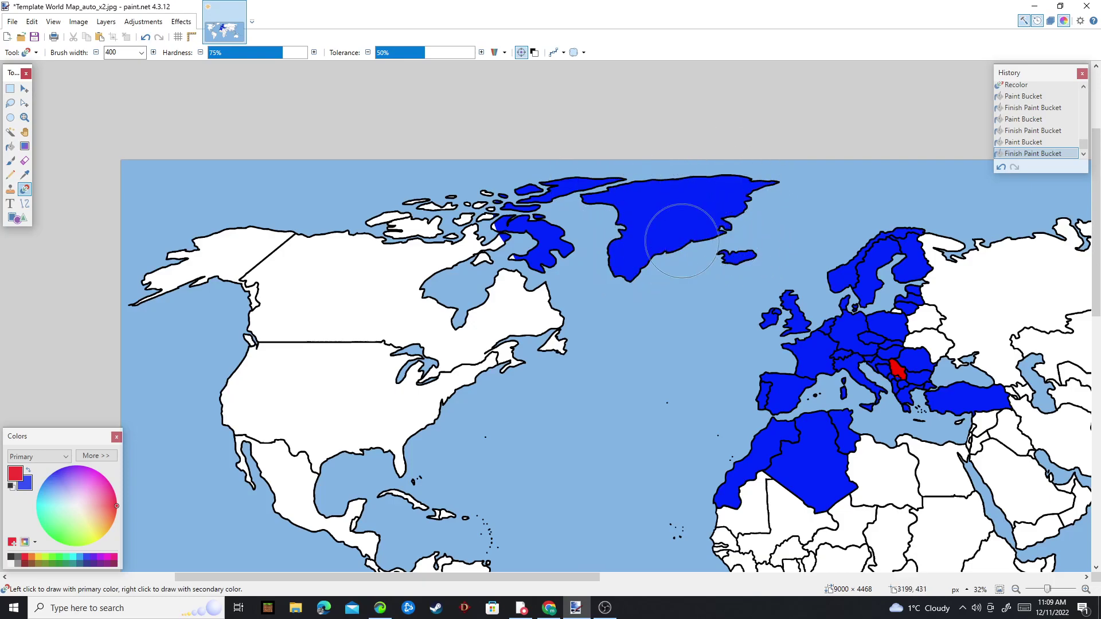
mouse_move(660, 241)
mouse_down()
mouse_move(356, 247)
mouse_move(402, 321)
mouse_move(172, 261)
mouse_move(483, 298)
mouse_move(470, 356)
mouse_move(548, 312)
mouse_move(410, 427)
mouse_move(423, 434)
mouse_up()
- Fill the rest of the United States and Canada with blue and touch up the west coast with the Recolor tool
key(f)
click(287, 372)
key(r)
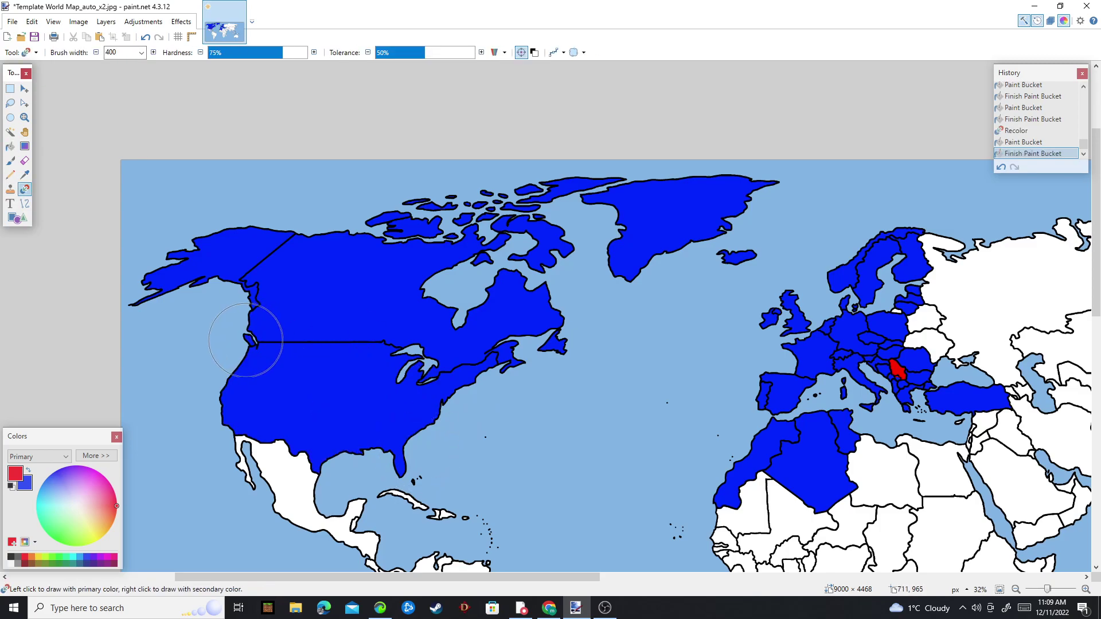
drag(245, 340, 443, 358)
- Fill Colombia and Venezuela with blue using the Paint Bucket
scroll(472, 383, down, 4)
scroll(499, 401, up, 5)
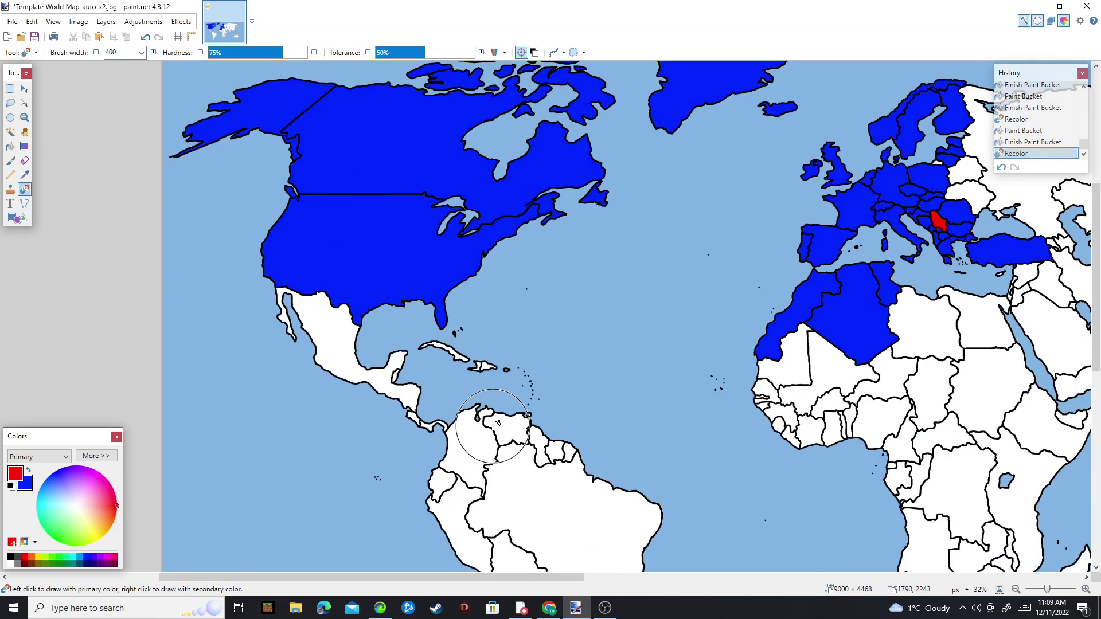
key(f)
click(482, 436)
click(529, 409)
key(r)
- Paint Australia, Tasmania and New Zealand blue with the Recolor tool at width 400
scroll(555, 412, down, 3)
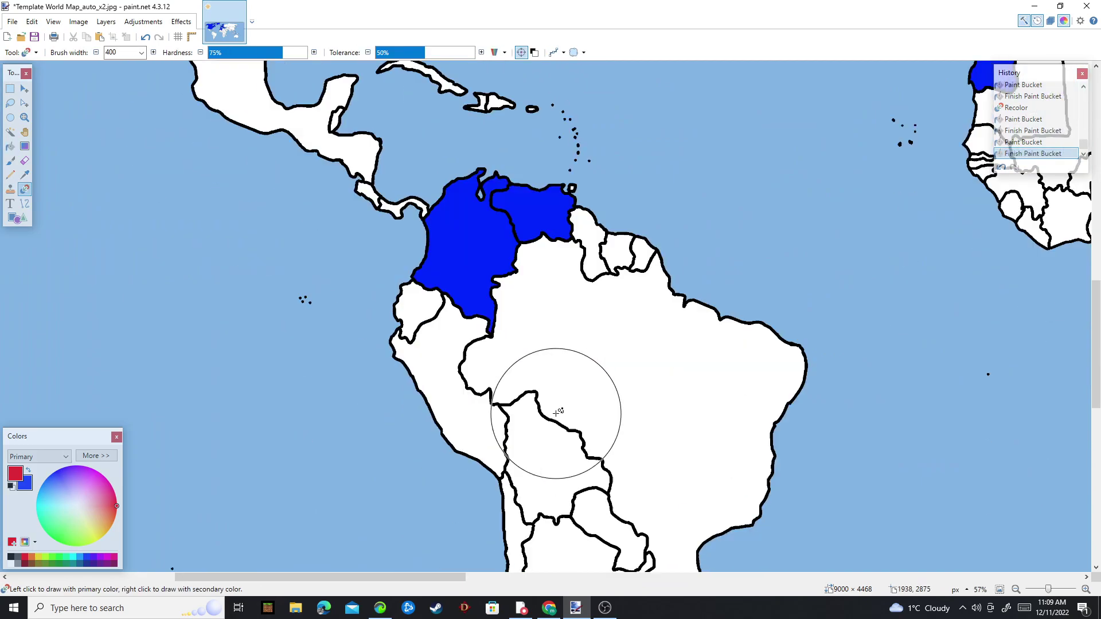
scroll(568, 413, down, 2)
scroll(762, 282, right, 10)
scroll(763, 283, down, 5)
scroll(761, 278, up, 2)
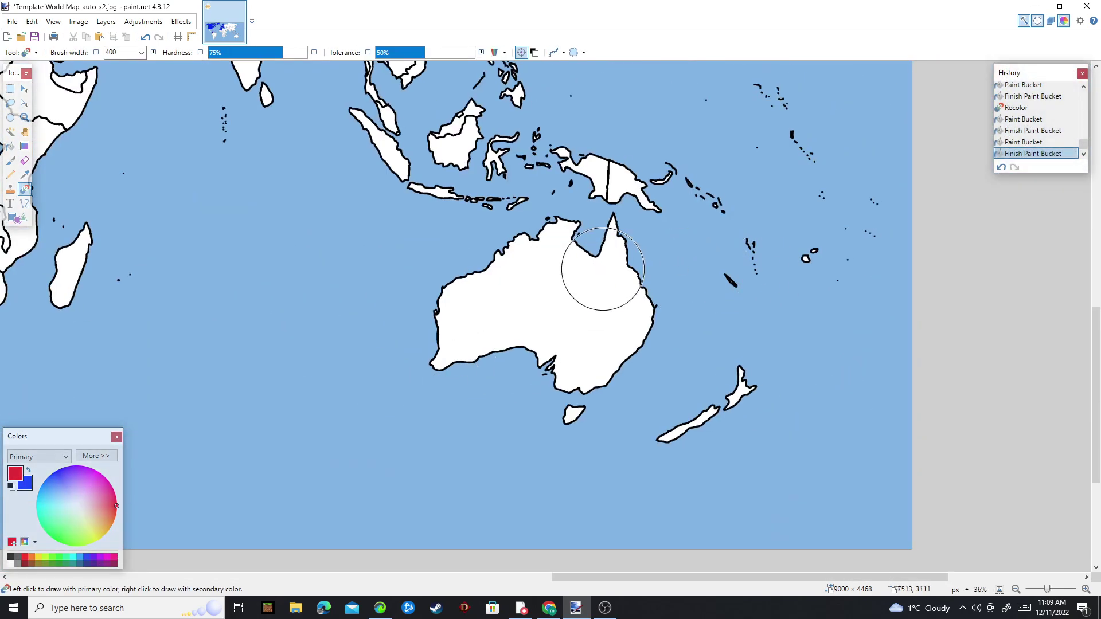
mouse_move(602, 269)
mouse_down()
mouse_move(565, 261)
mouse_move(544, 308)
mouse_move(653, 340)
mouse_up()
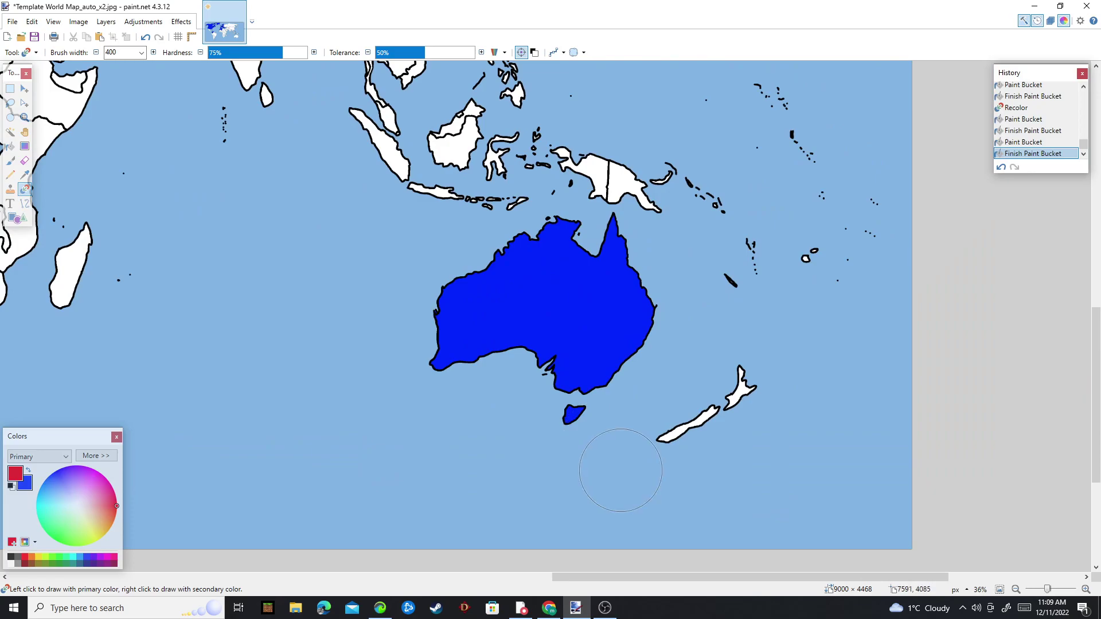
drag(716, 407, 614, 462)
- Paint the Philippines, Taiwan and Japan's main and southern islands blue with the Recolor tool
scroll(617, 467, down, 4)
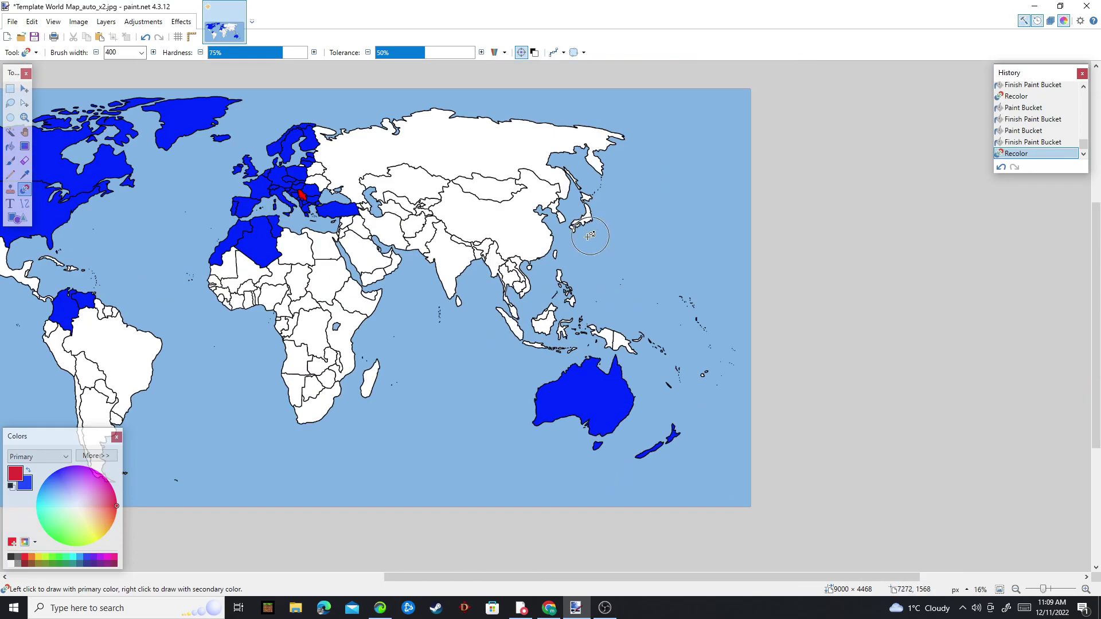
scroll(586, 238, up, 4)
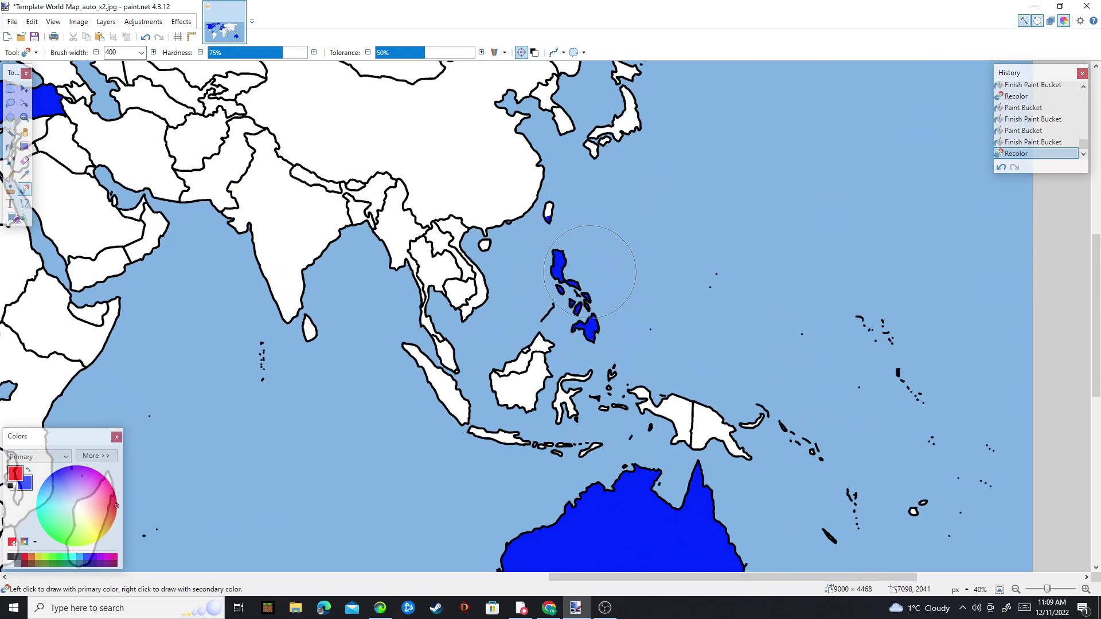
drag(642, 125, 645, 127)
scroll(649, 172, up, 3)
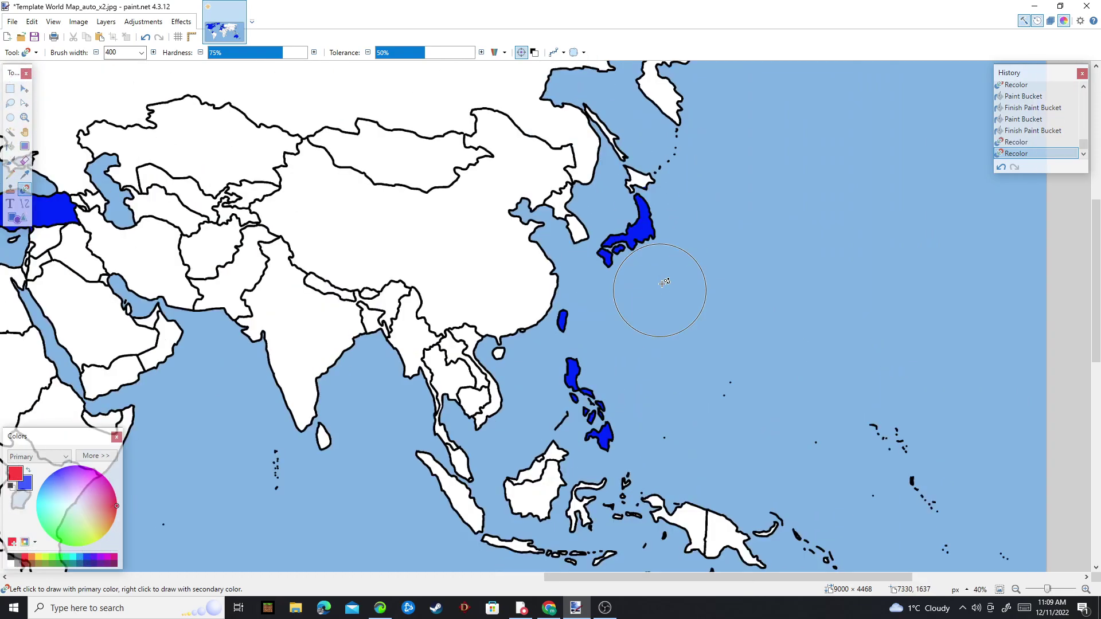
- Fill Japan's northern island and South Korea with blue using the Paint Bucket
key(f)
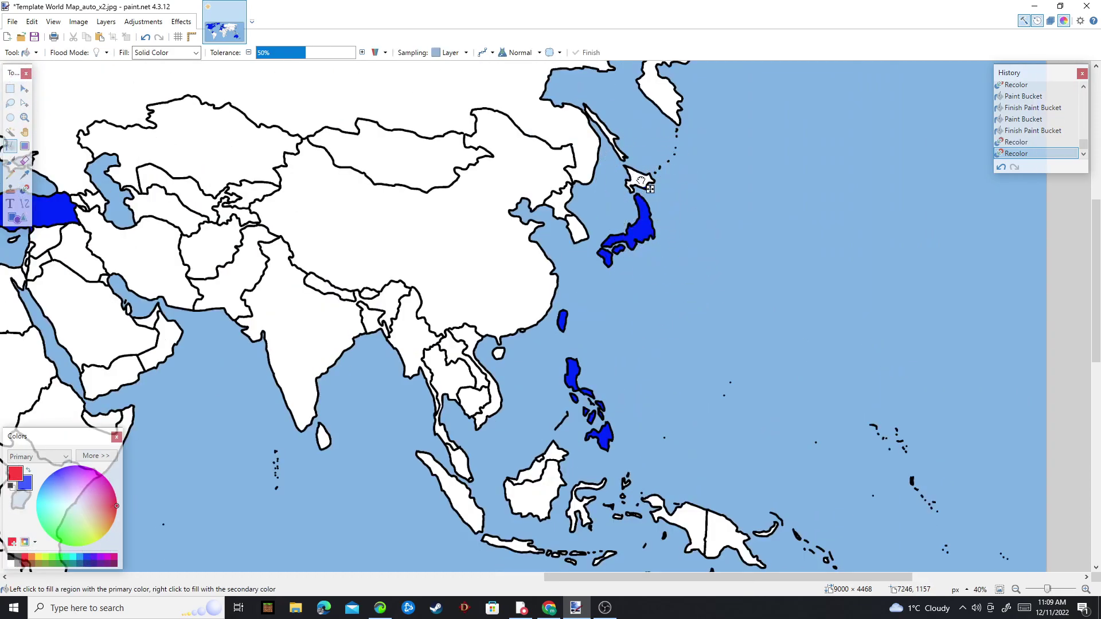
click(641, 181)
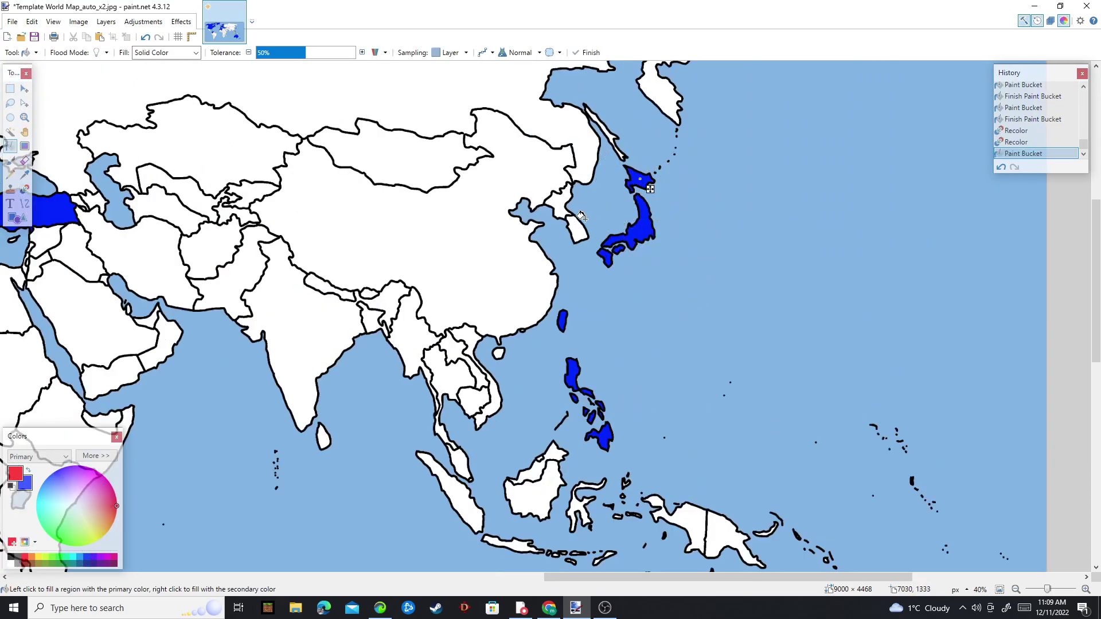
scroll(523, 331, up, 8)
click(522, 332)
- Look over the whole world map and the area around Serbia for countries still to color
scroll(591, 334, down, 10)
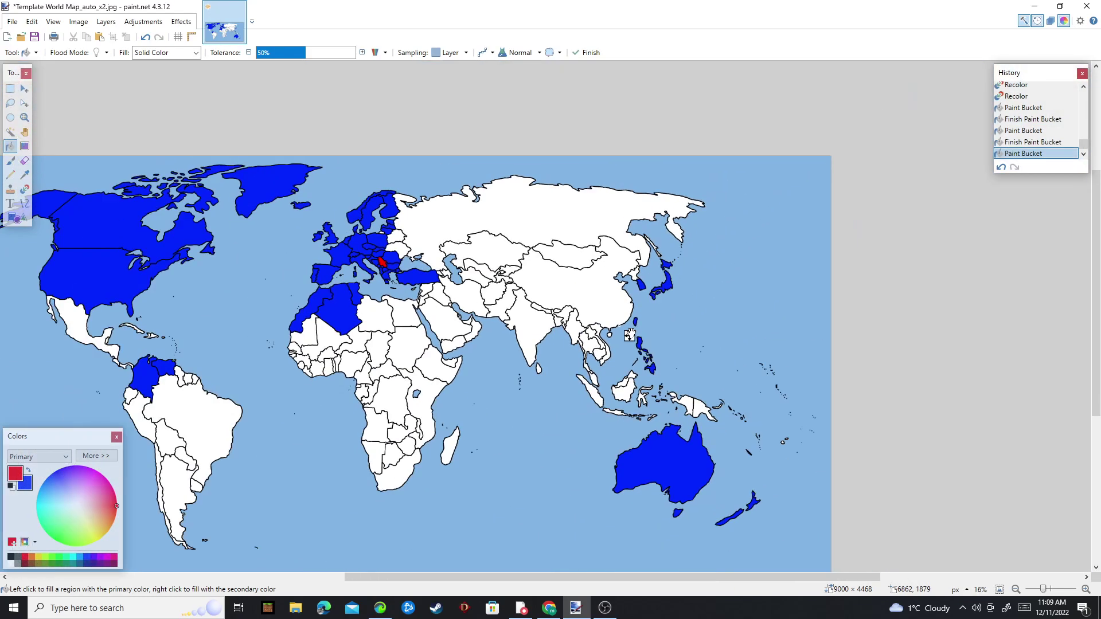
scroll(630, 334, down, 2)
scroll(435, 267, up, 5)
scroll(444, 265, down, 3)
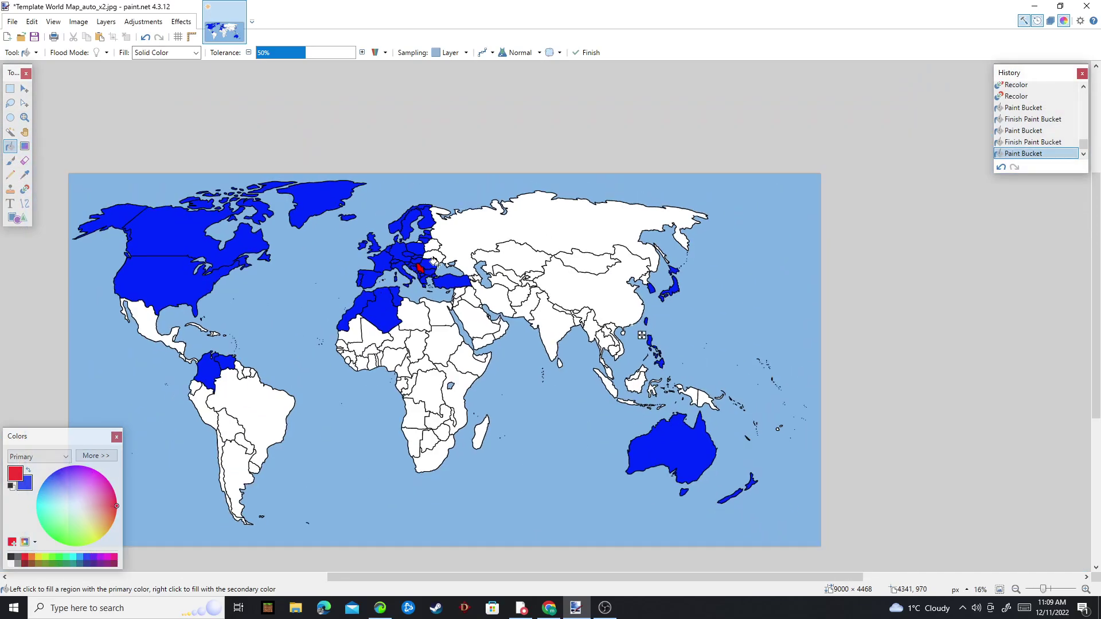
scroll(445, 265, down, 2)
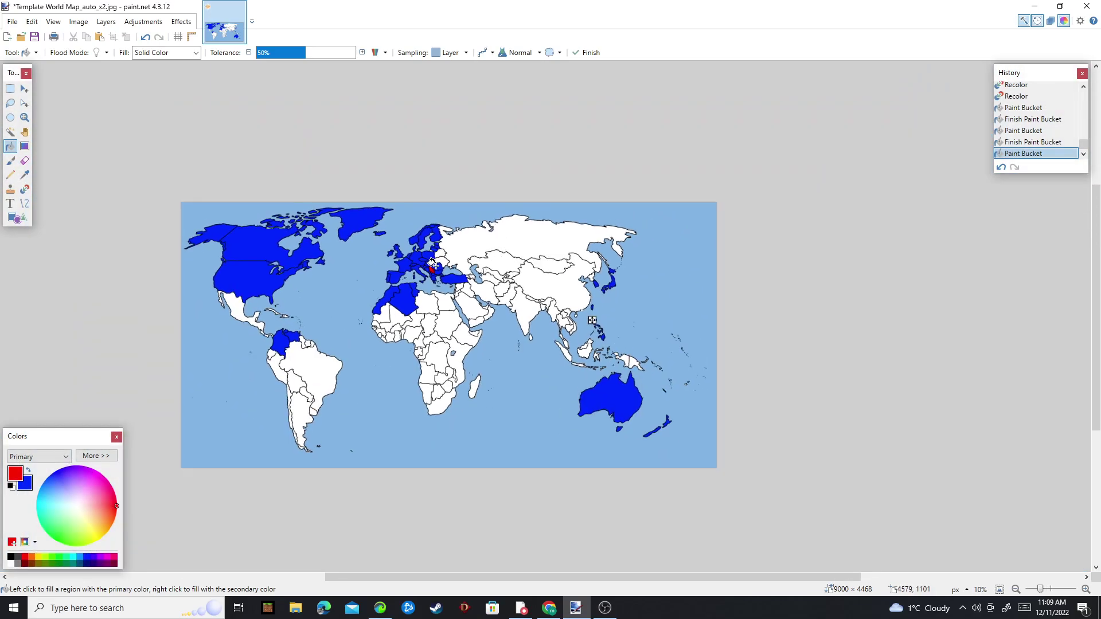
scroll(391, 308, up, 4)
scroll(439, 273, up, 4)
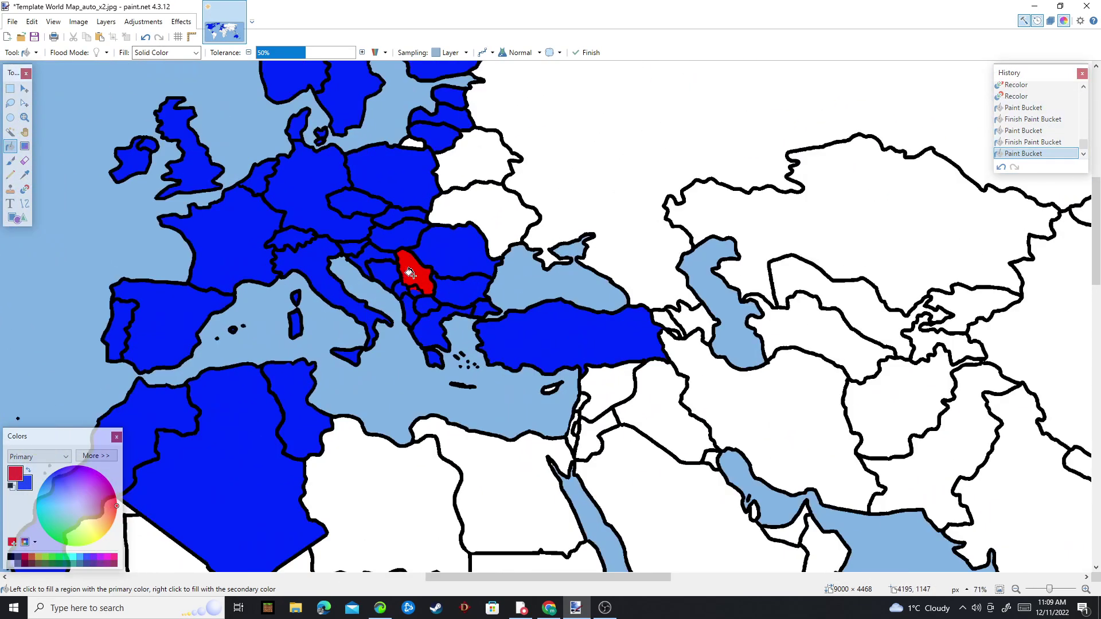
scroll(418, 267, down, 3)
scroll(425, 234, up, 3)
scroll(428, 229, down, 2)
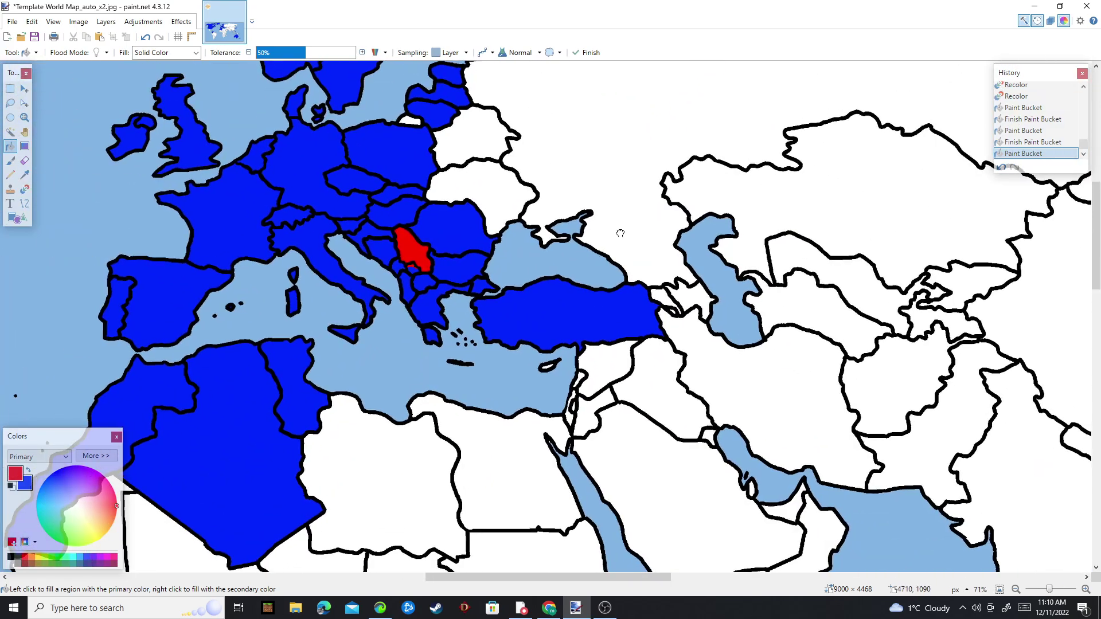
- Fill Russia with Kaliningrad, Ukraine and Belarus with red using the Paint Bucket
scroll(565, 192, up, 2)
click(563, 191)
click(442, 260)
click(434, 213)
scroll(528, 339, right, 1)
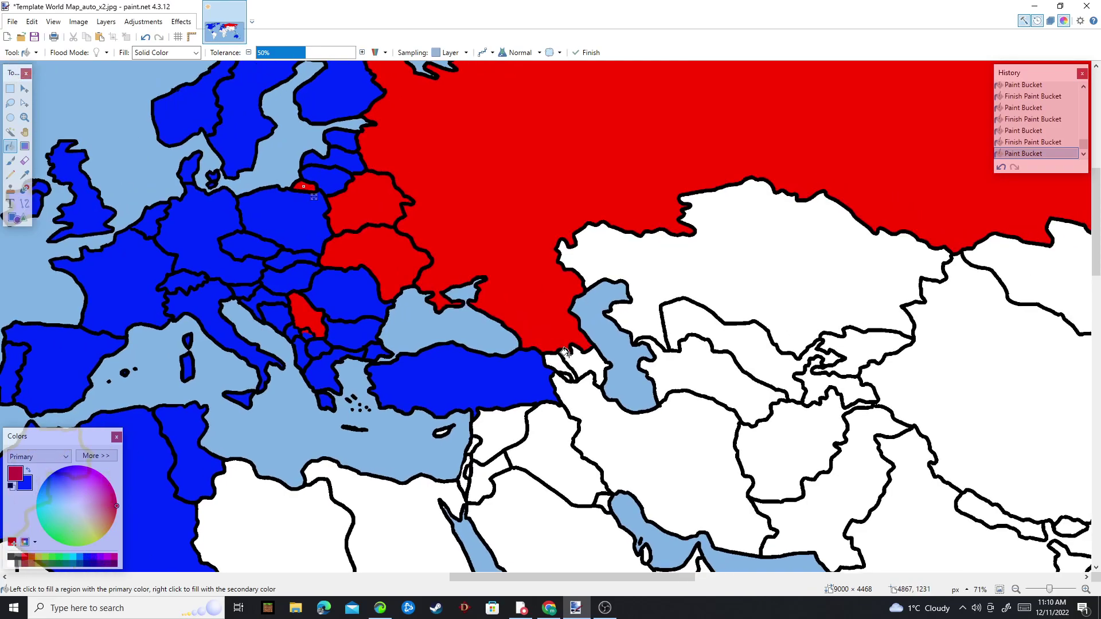
- Fill the small Caucasus country east of Turkey, Iran, Iraq and Syria with red
click(562, 355)
scroll(554, 353, down, 1)
scroll(545, 351, right, 1)
click(538, 350)
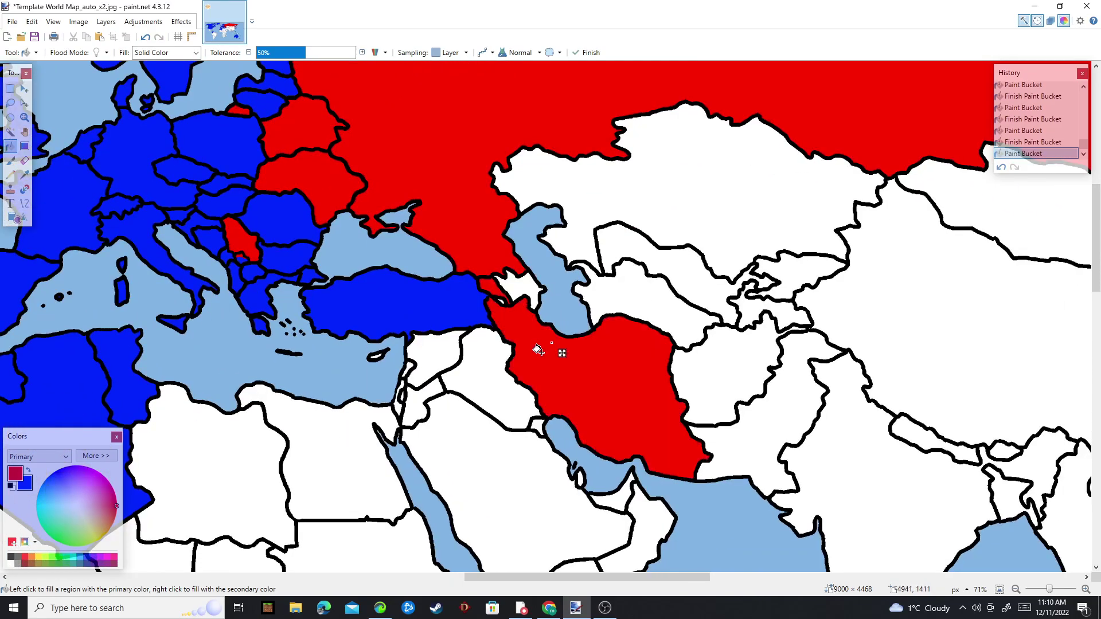
click(492, 371)
click(433, 363)
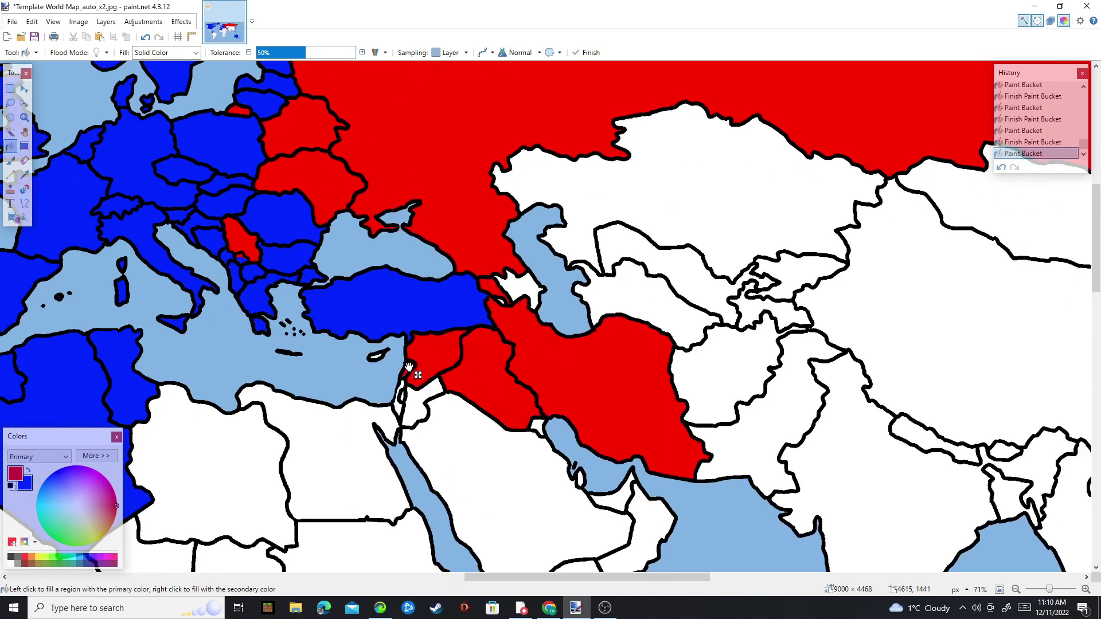
- Fill Israel with blue, and Kazakhstan, Kyrgyzstan, Tajikistan and Turkmenistan with red
scroll(585, 230, right, 1)
scroll(584, 229, up, 1)
click(589, 224)
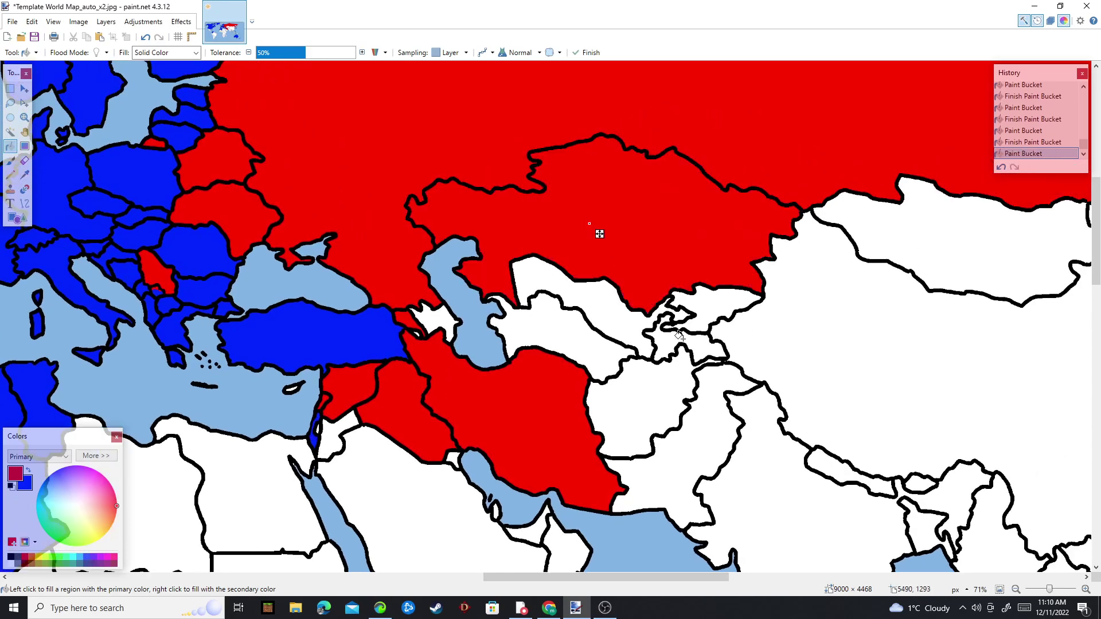
click(710, 301)
click(691, 347)
click(586, 343)
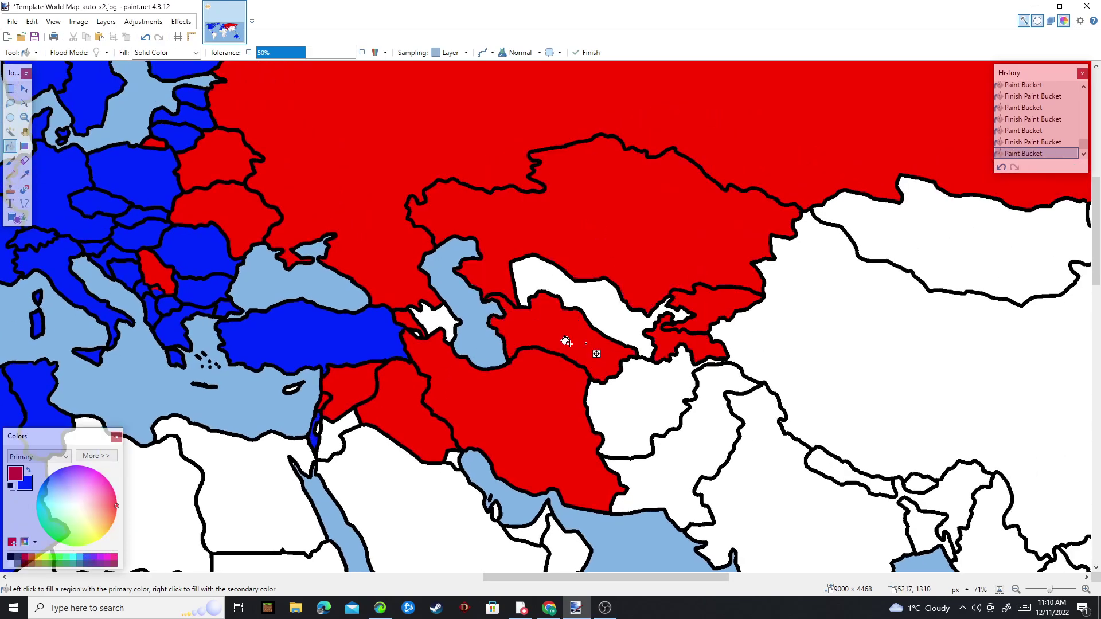
- Fill Azerbaijan and its exclave with blue, and Pakistan with red
click(416, 333)
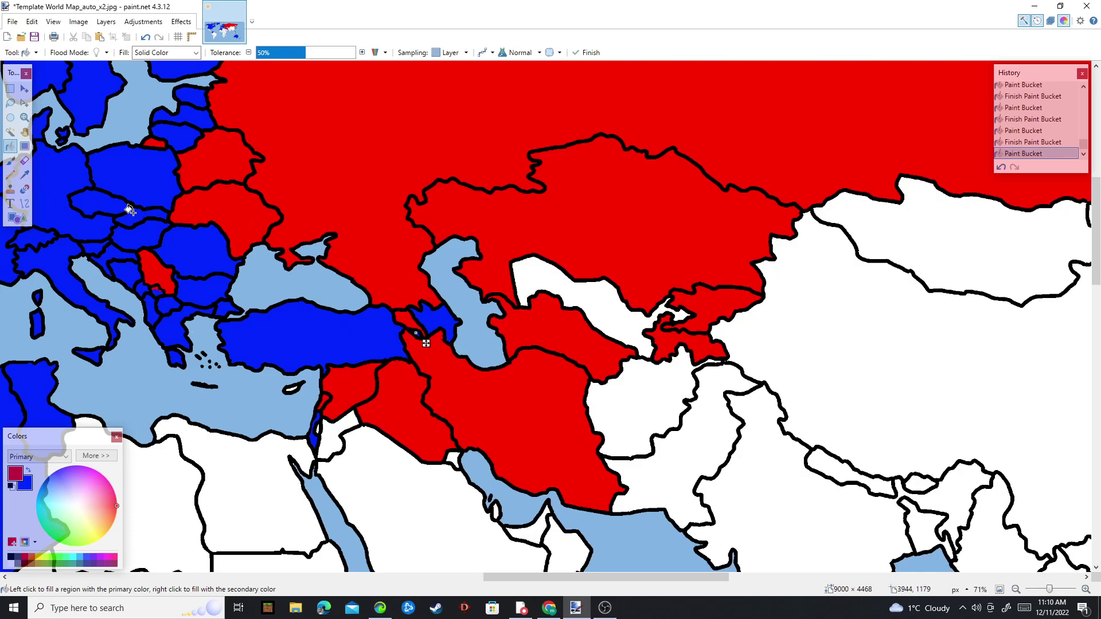
scroll(599, 363, down, 1)
scroll(599, 363, right, 1)
click(664, 410)
- Fill China, Mongolia and North Korea with red
scroll(689, 373, right, 6)
scroll(688, 373, up, 1)
click(676, 351)
click(655, 267)
scroll(655, 268, right, 8)
scroll(655, 268, down, 3)
click(414, 193)
- Fill Hainan island and Myanmar with red
scroll(360, 348, left, 2)
scroll(359, 348, down, 1)
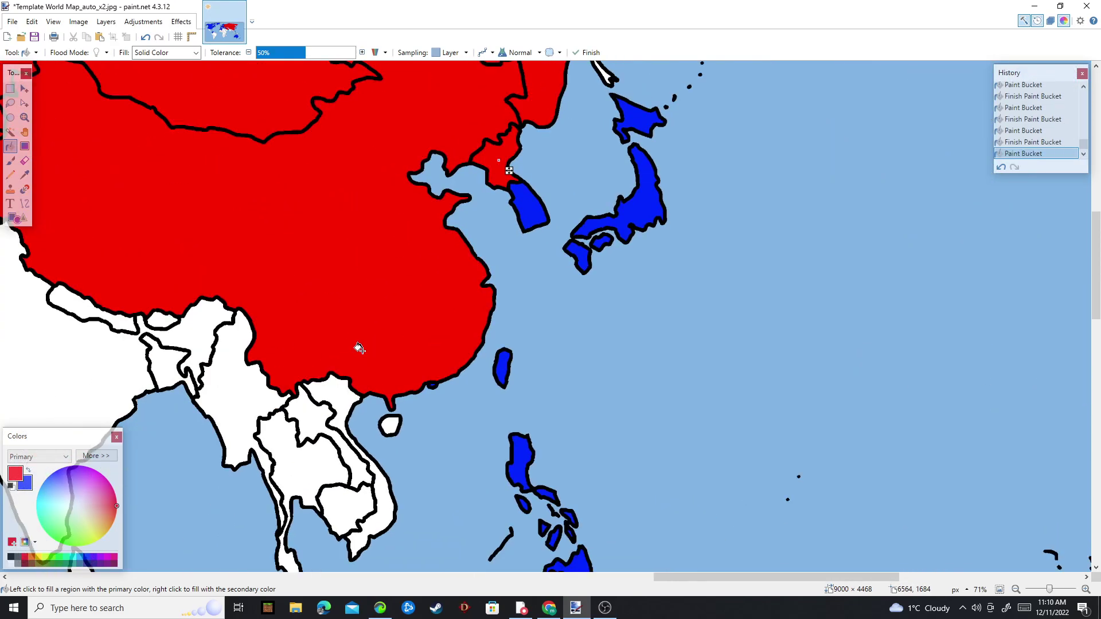
click(383, 422)
scroll(395, 401, left, 3)
scroll(396, 401, down, 2)
click(344, 354)
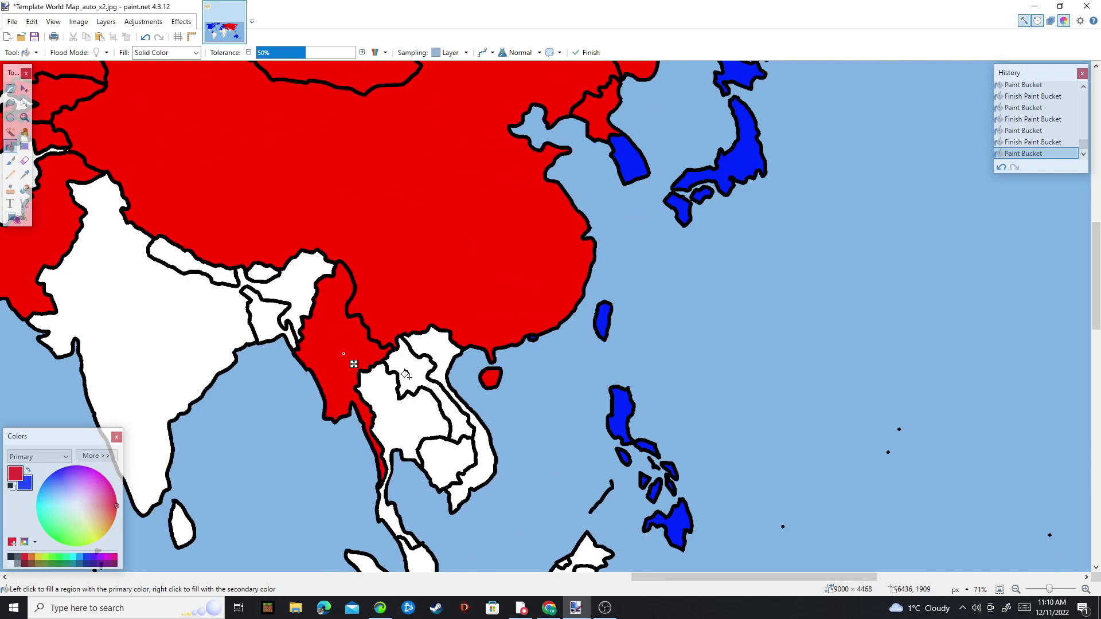
- Fill Laos, Cambodia and Uzbekistan with red
click(410, 379)
click(449, 460)
scroll(529, 324, left, 3)
scroll(529, 324, down, 2)
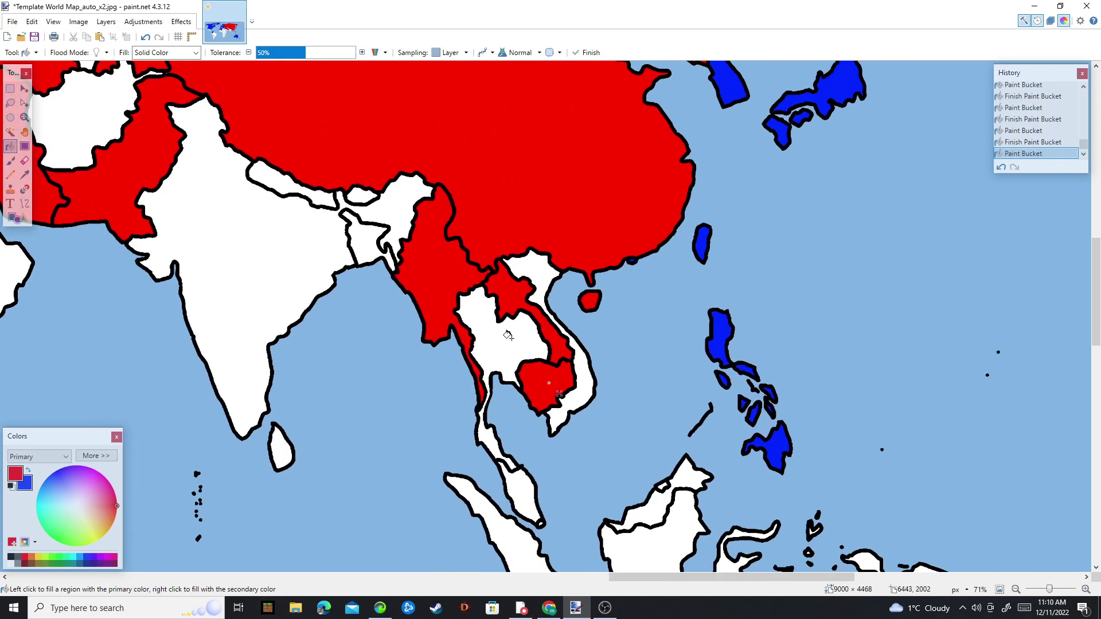
scroll(508, 336, up, 3)
scroll(508, 335, left, 5)
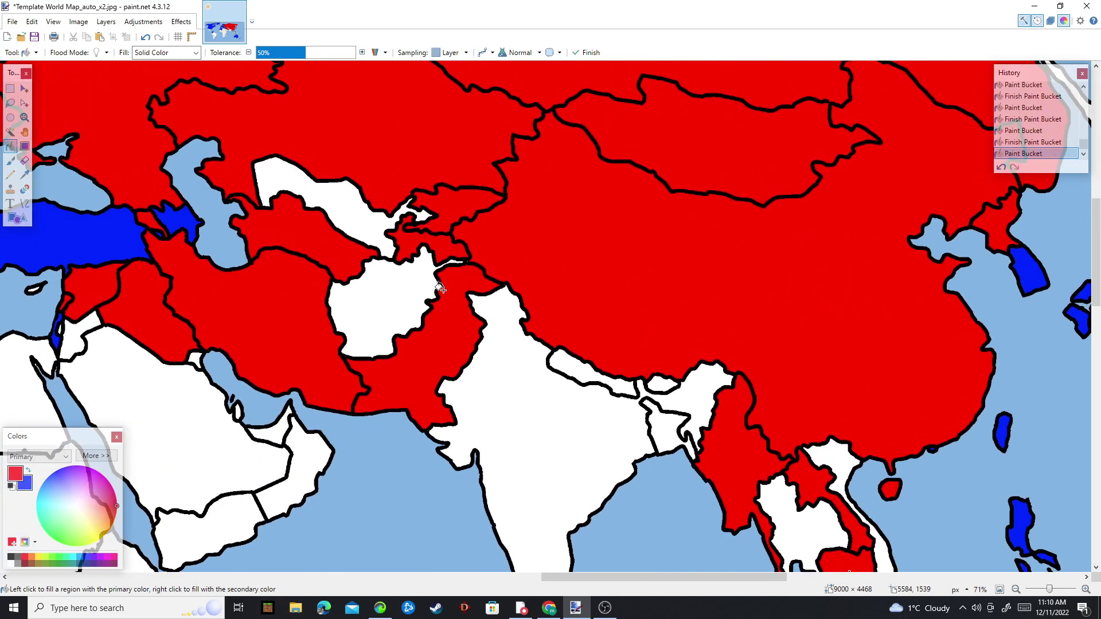
click(366, 213)
- Fill Yemen with red
scroll(436, 367, up, 3)
scroll(436, 367, left, 5)
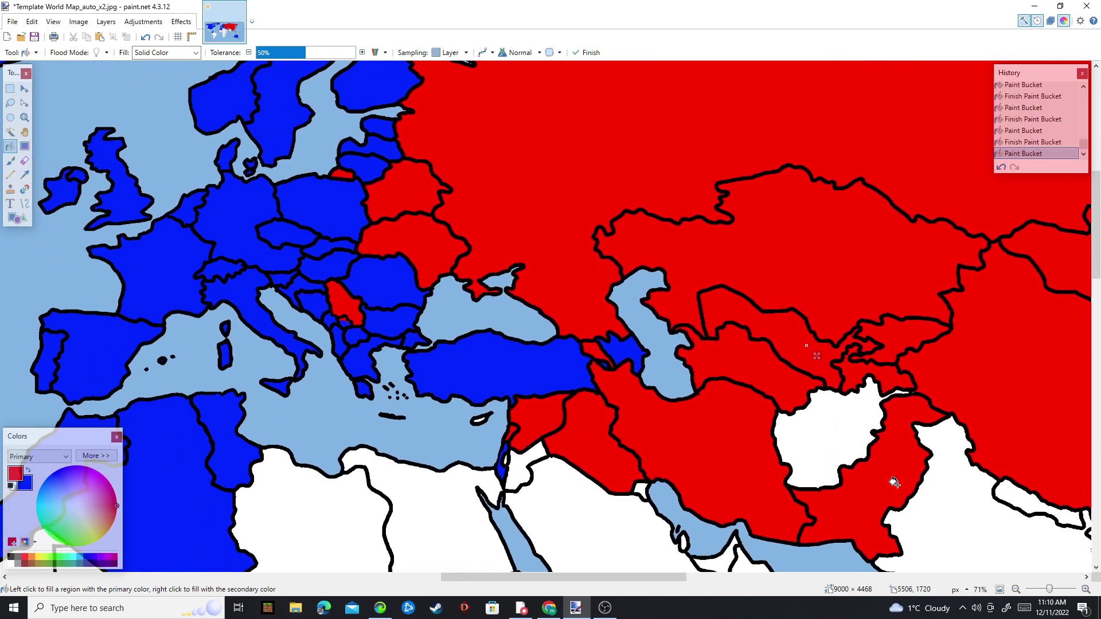
scroll(745, 424, down, 2)
scroll(888, 348, right, 2)
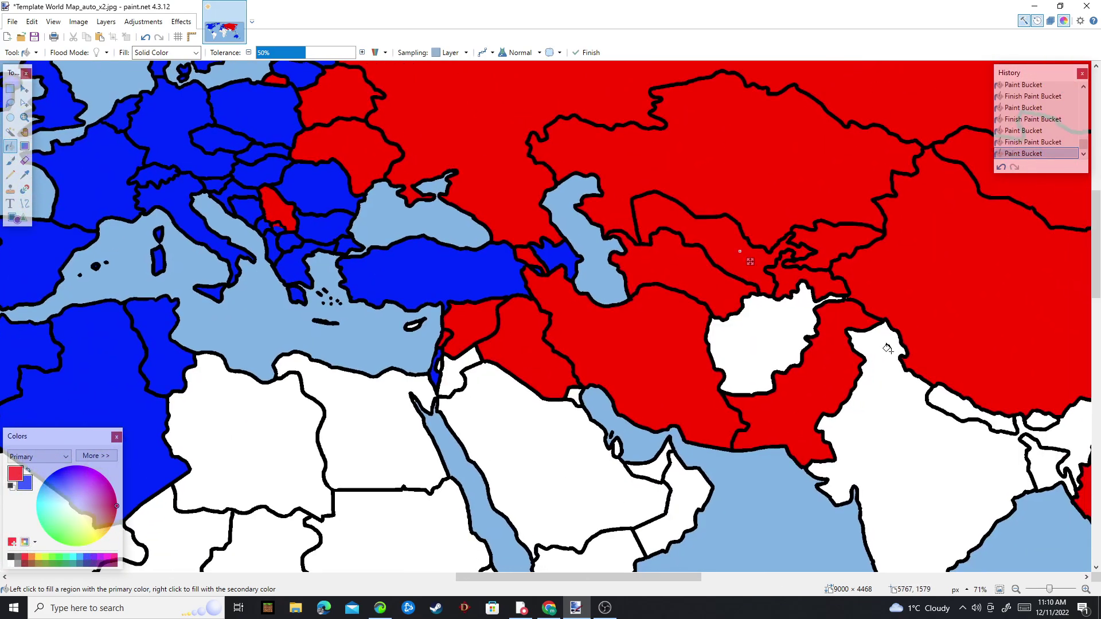
click(624, 557)
scroll(474, 317, down, 3)
scroll(474, 317, left, 3)
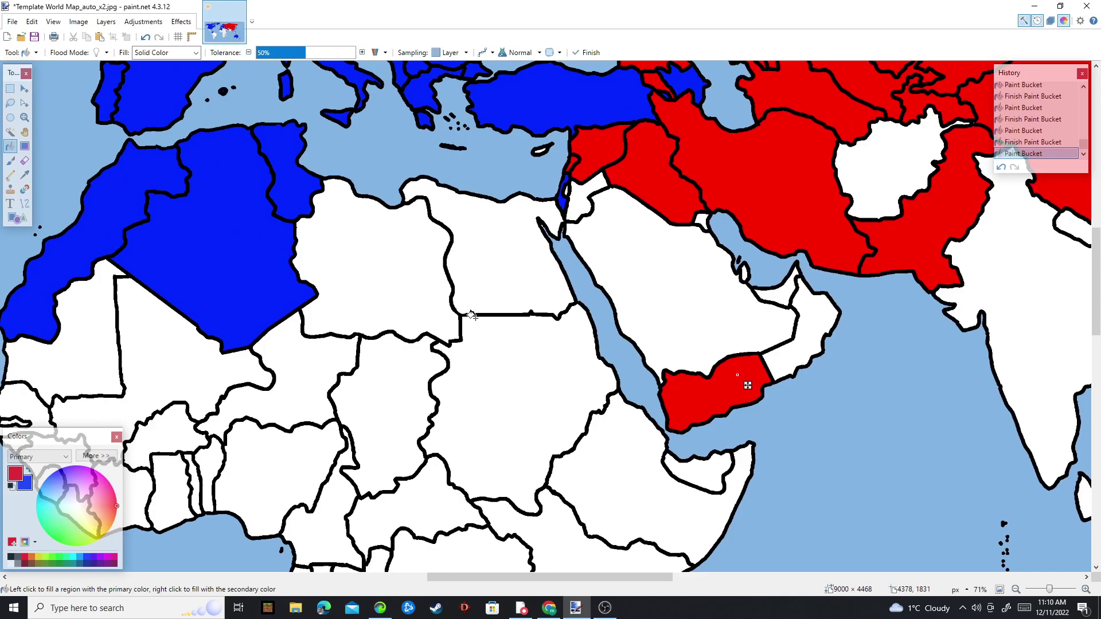
- Fill the West Bank with red
drag(512, 344, 568, 364)
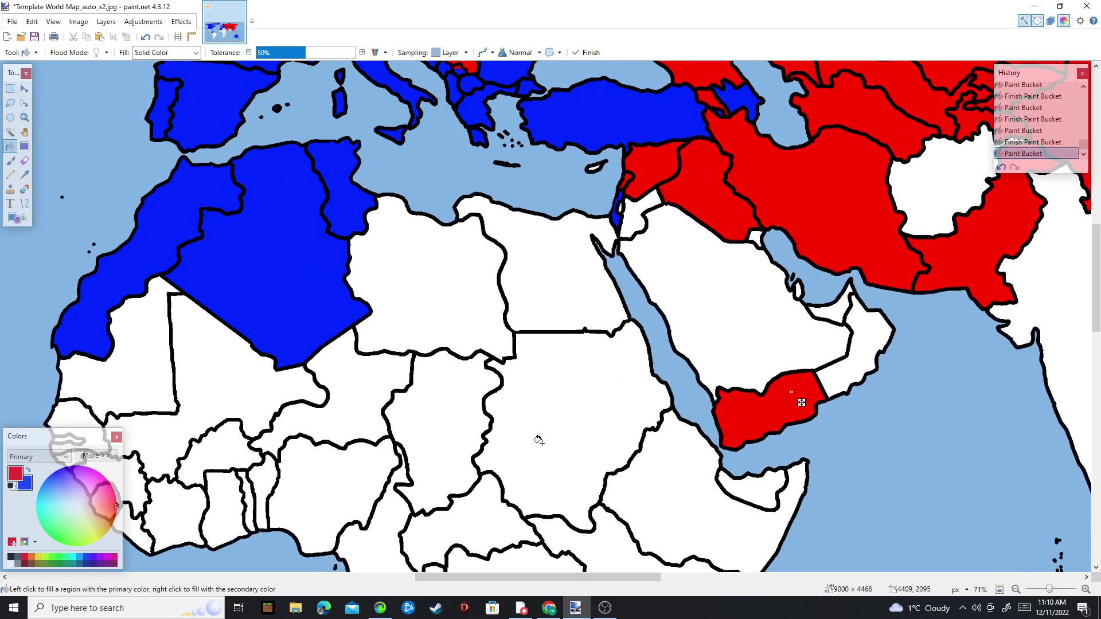
scroll(539, 440, left, 2)
scroll(539, 440, up, 1)
scroll(523, 417, down, 4)
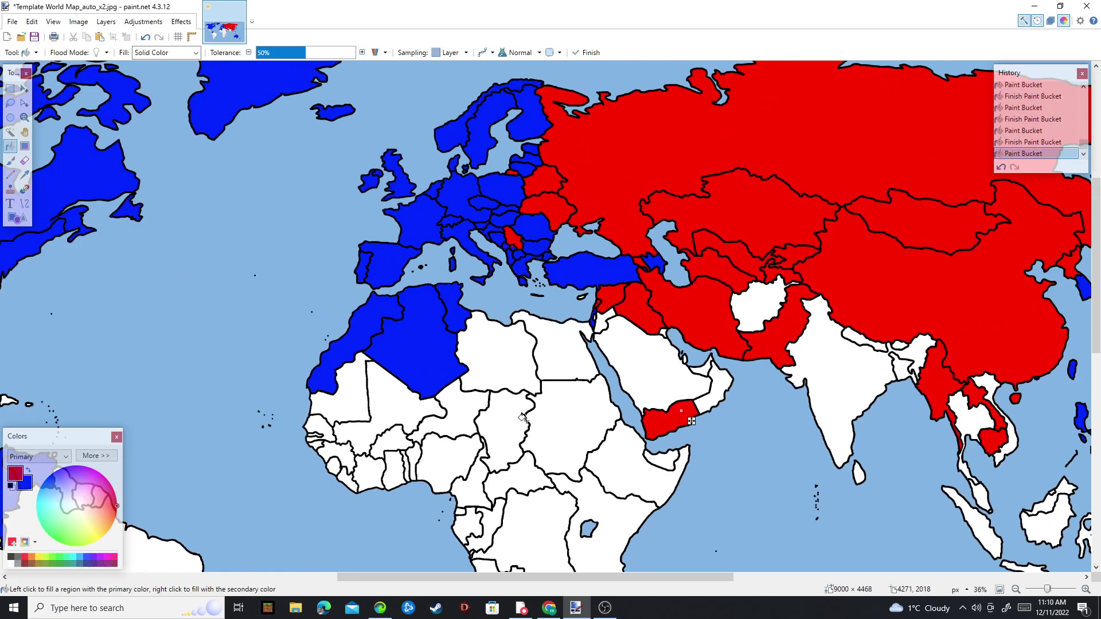
scroll(583, 367, up, 3)
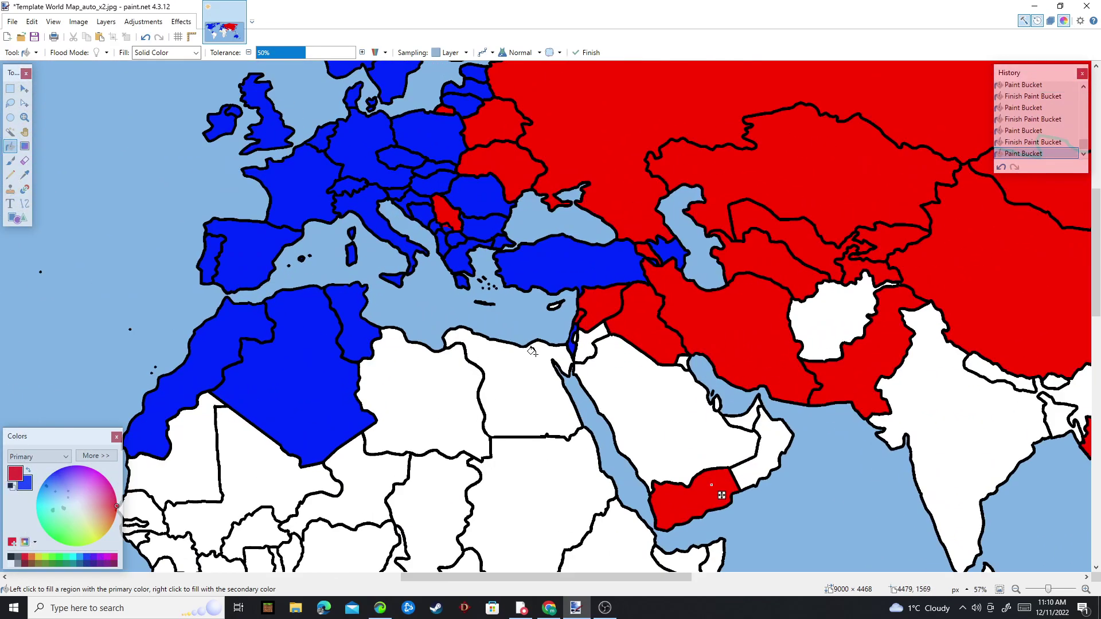
scroll(617, 391, down, 2)
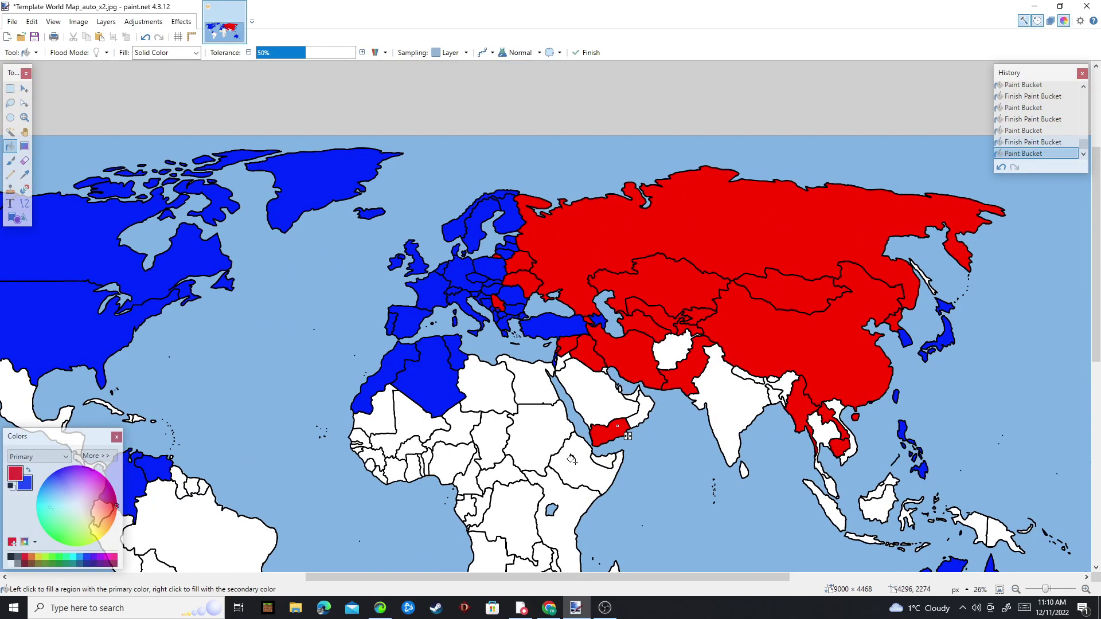
drag(363, 497, 813, 348)
drag(974, 277, 460, 447)
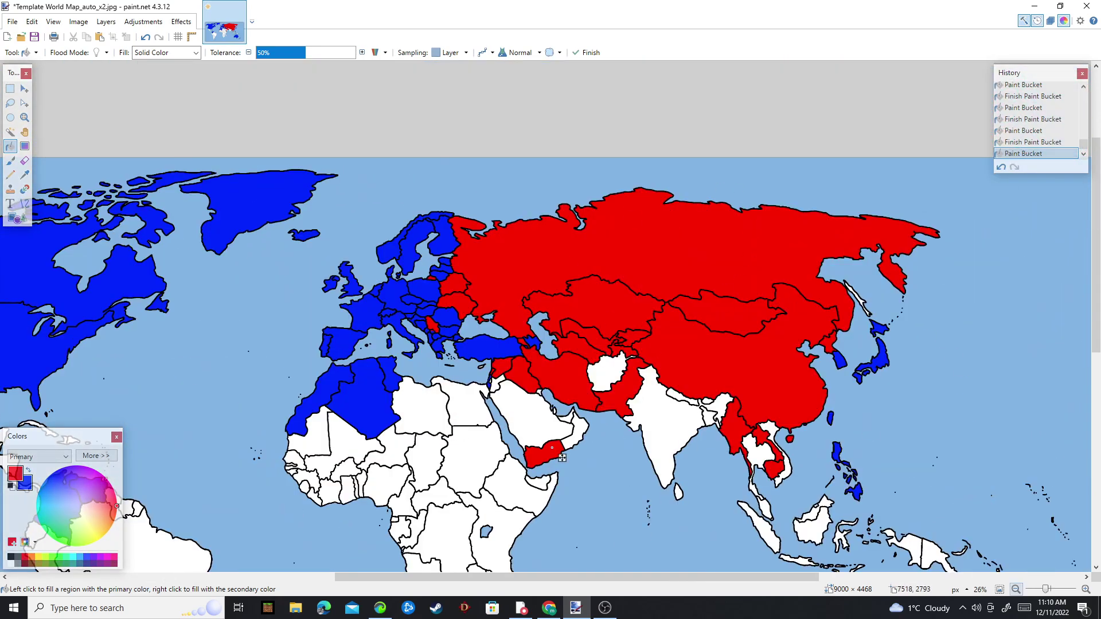
scroll(562, 458, up, 4)
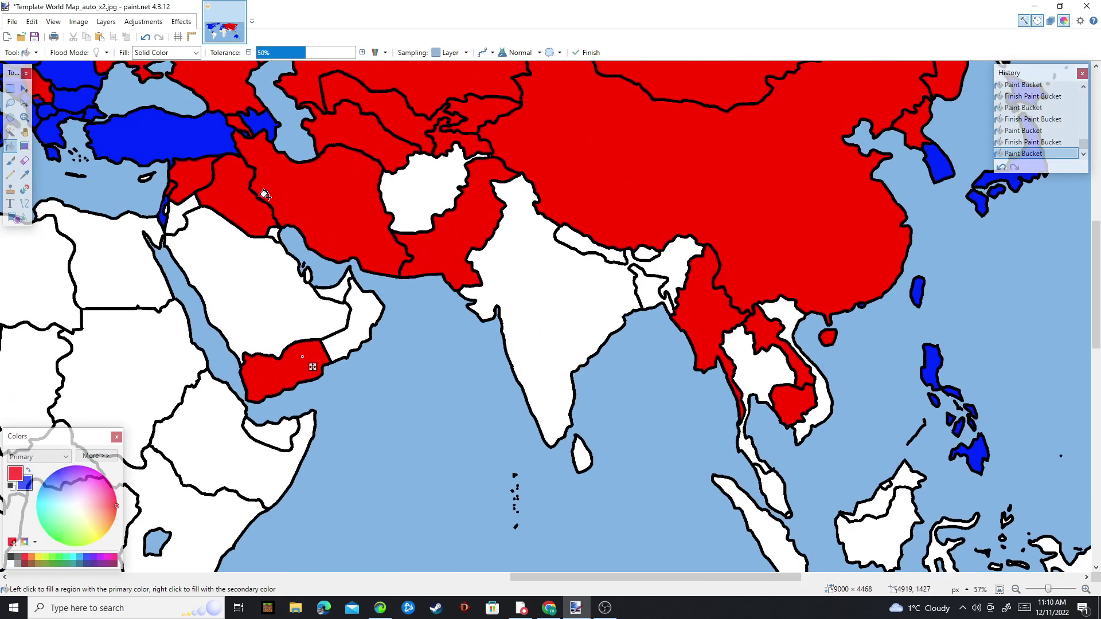
scroll(288, 306, up, 5)
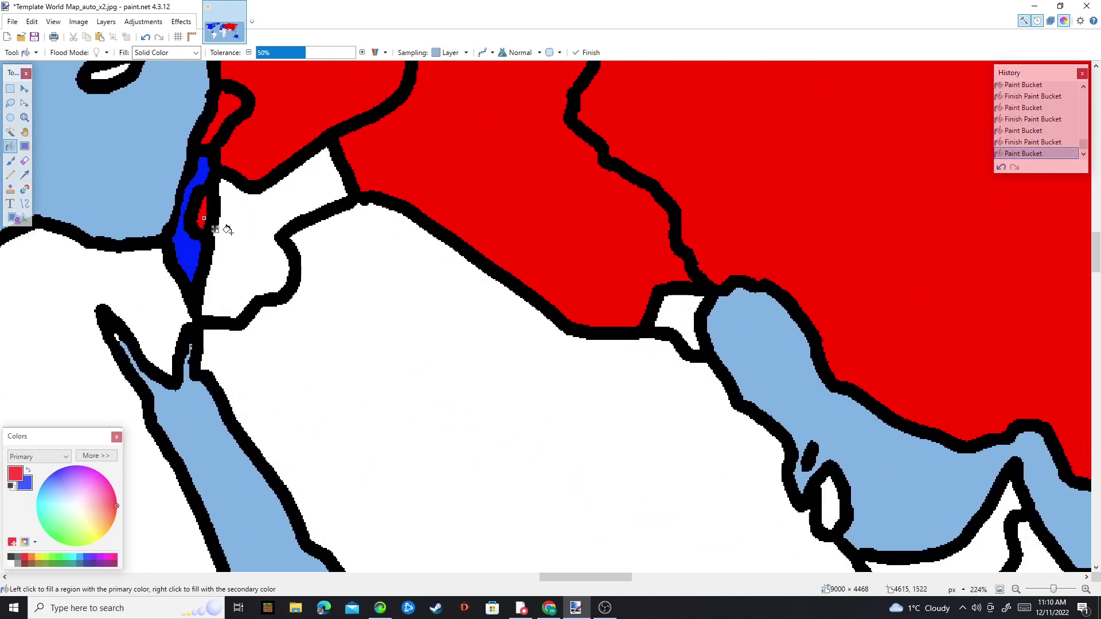
- Fill Saudi Arabia, Jordan, Kuwait, Qatar, the United Arab Emirates and Oman with blue
scroll(195, 184, down, 3)
right_click(334, 325)
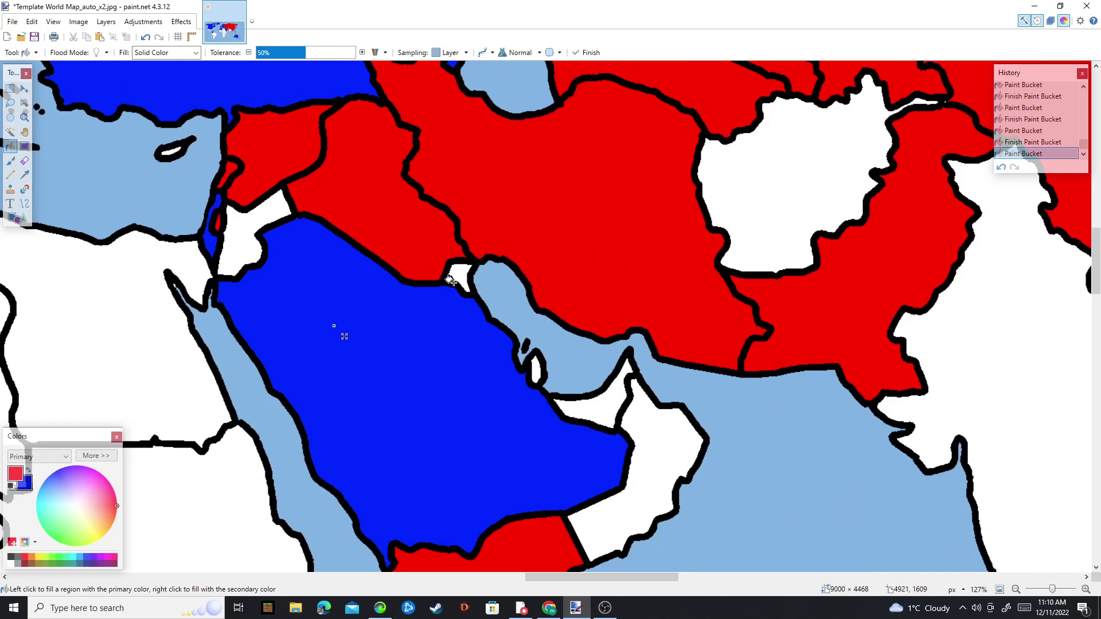
right_click(238, 251)
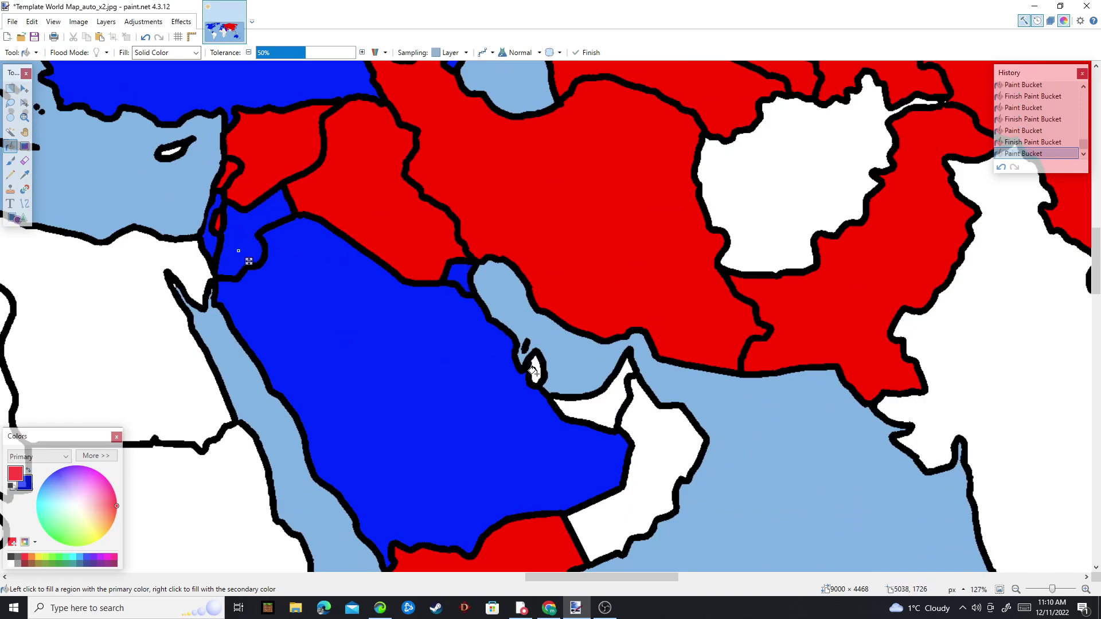
right_click(606, 410)
right_click(642, 420)
scroll(645, 420, down, 3)
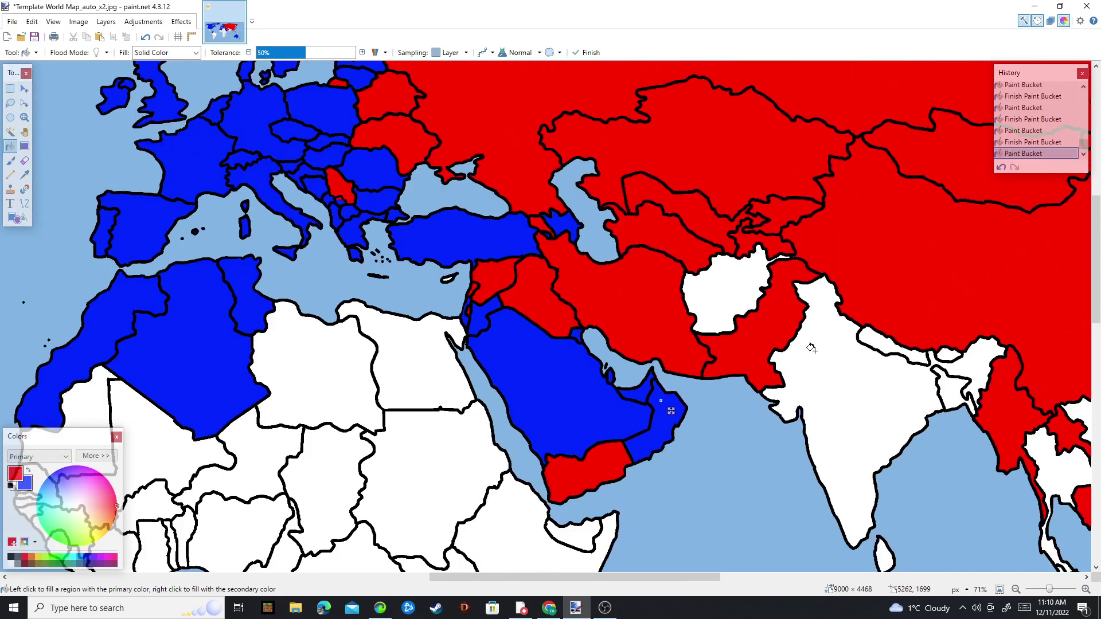
- Fill India and Vietnam with blue
drag(932, 450, 572, 316)
scroll(522, 263, up, 3)
right_click(523, 263)
drag(744, 420, 547, 373)
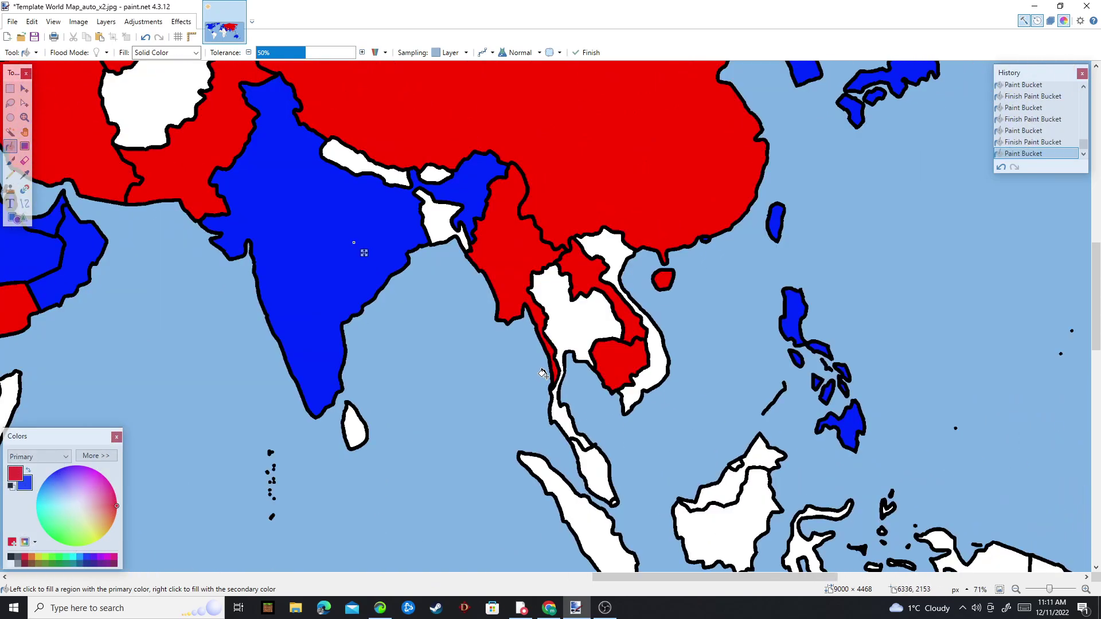
right_click(661, 359)
- Fill Sakhalin island with red
drag(893, 341, 688, 568)
scroll(688, 567, down, 2)
scroll(673, 259, up, 2)
click(649, 253)
scroll(650, 253, down, 4)
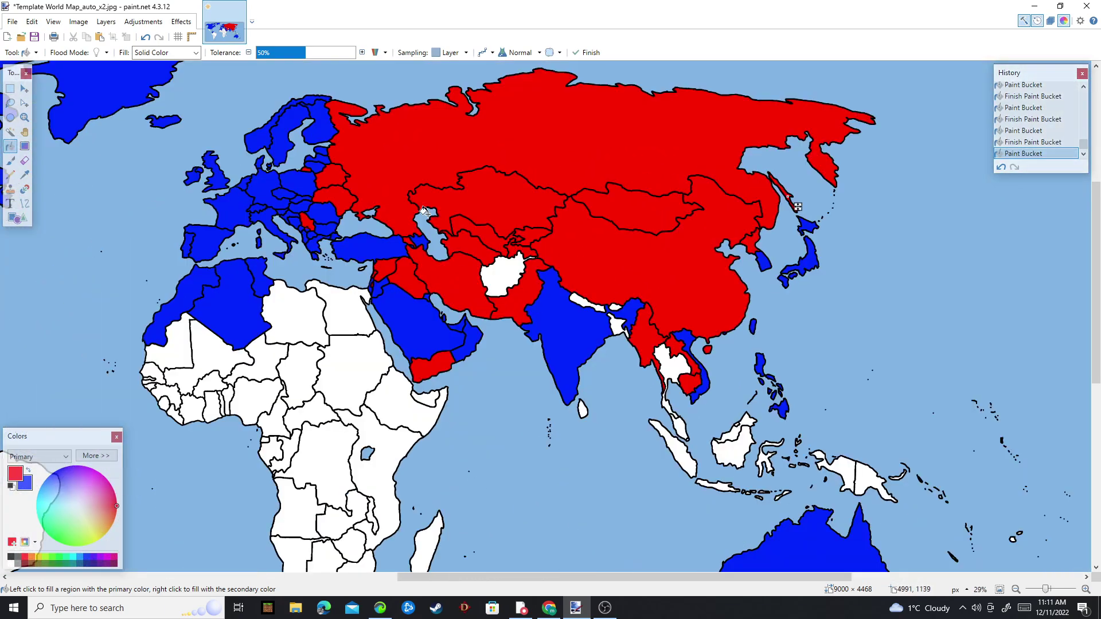
- Fill Cuba's interior with red, undoing any fill that colours only its outline
click(418, 166)
drag(334, 318, 753, 175)
drag(763, 270, 800, 279)
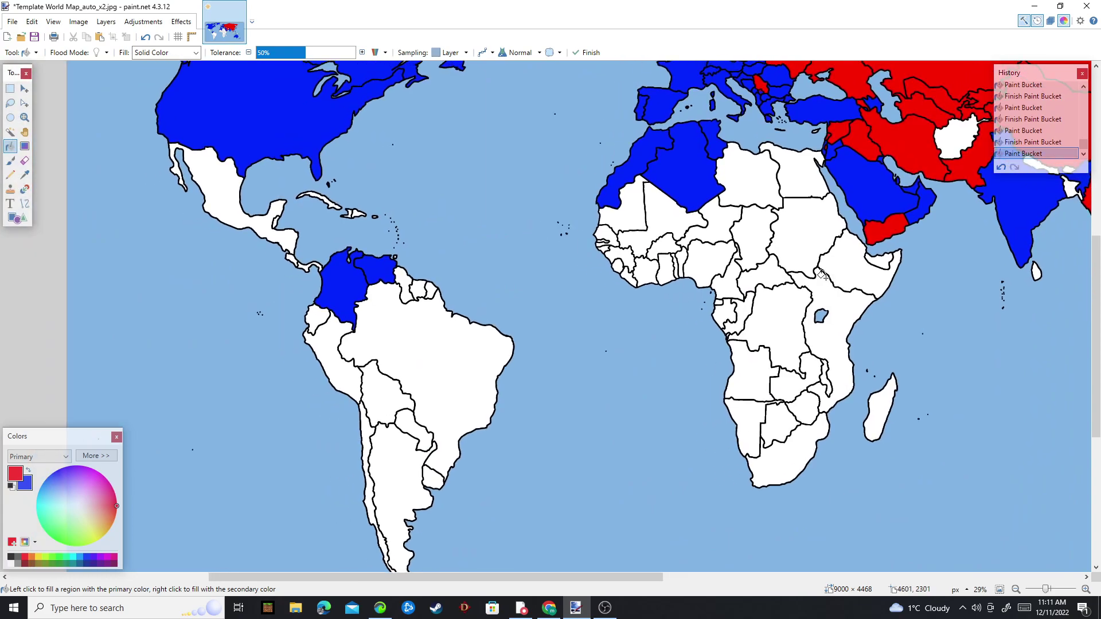
scroll(93, 157, up, 4)
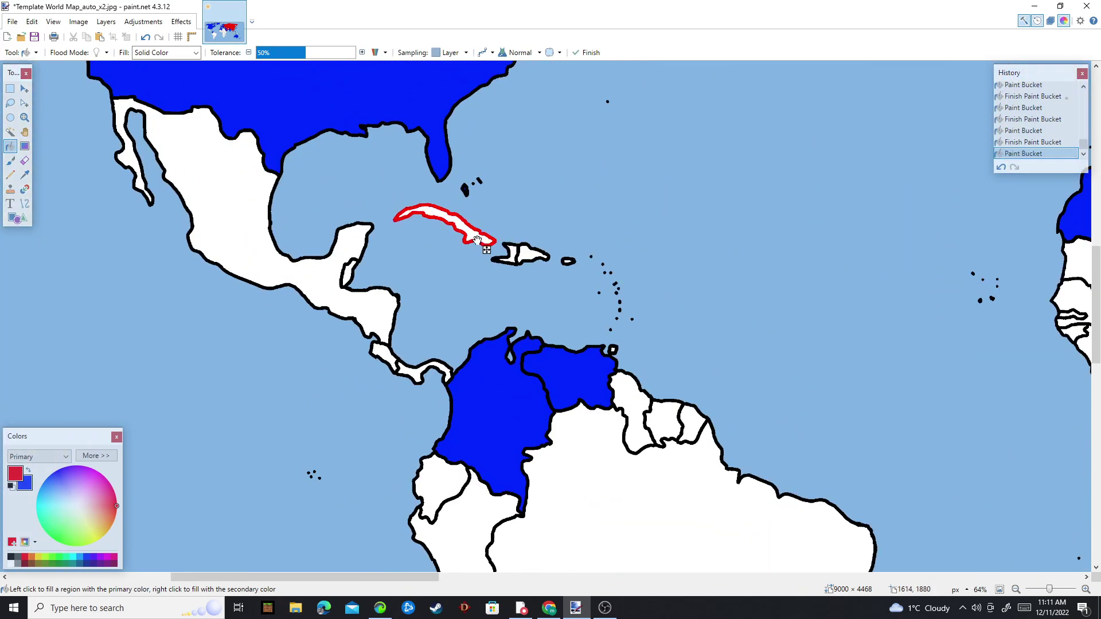
click(1000, 167)
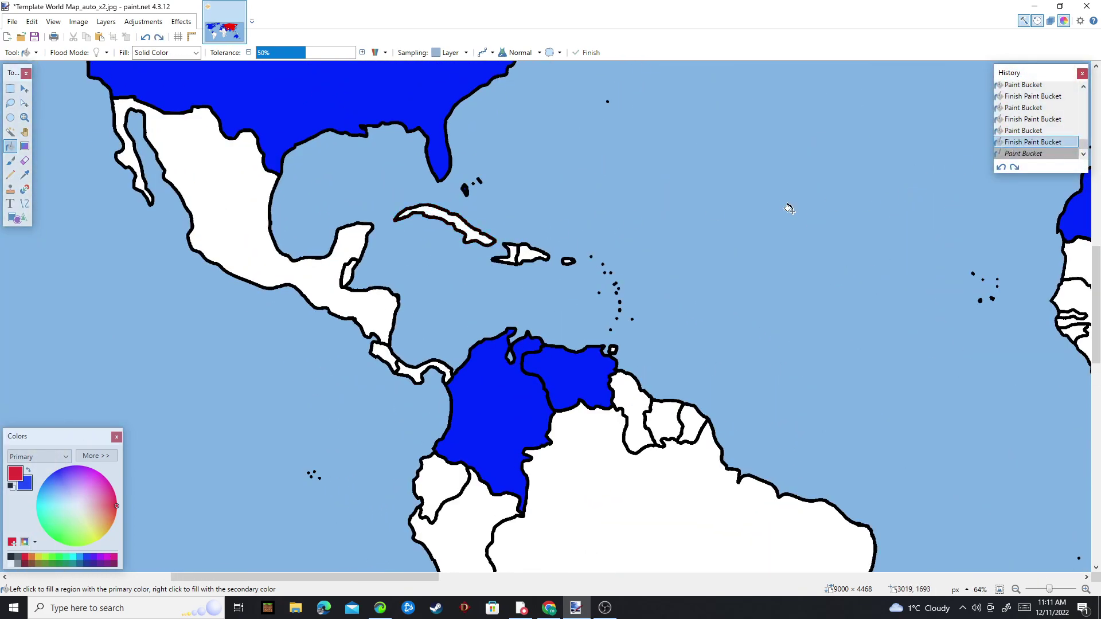
click(472, 236)
- Set the Recolor tool's brush width to 29 and recolor Serbia blue
key(r)
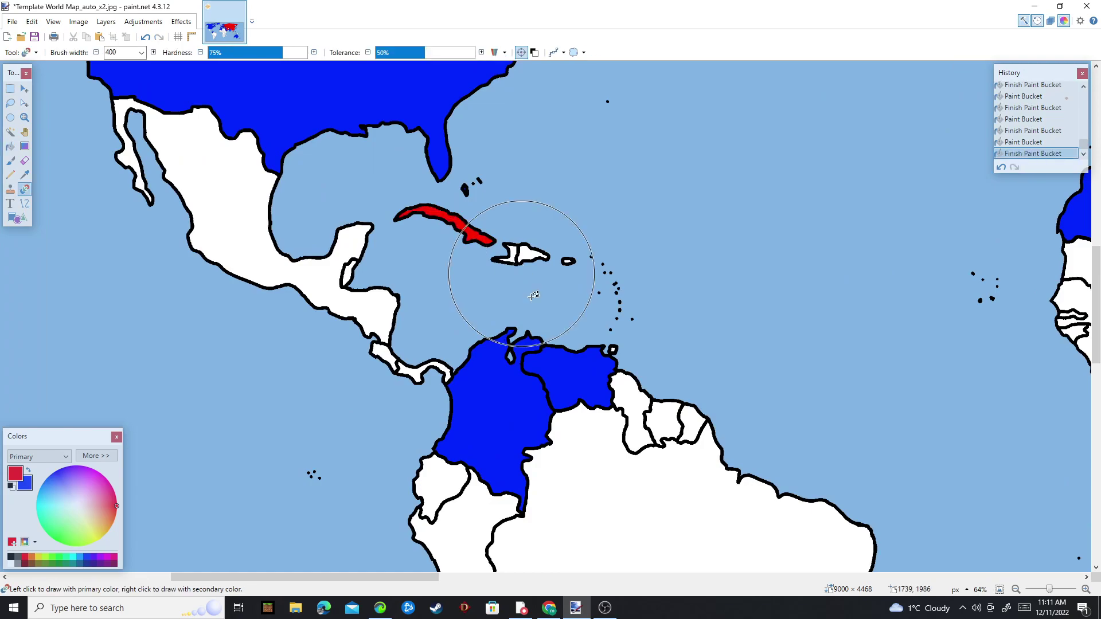
scroll(574, 344, down, 3)
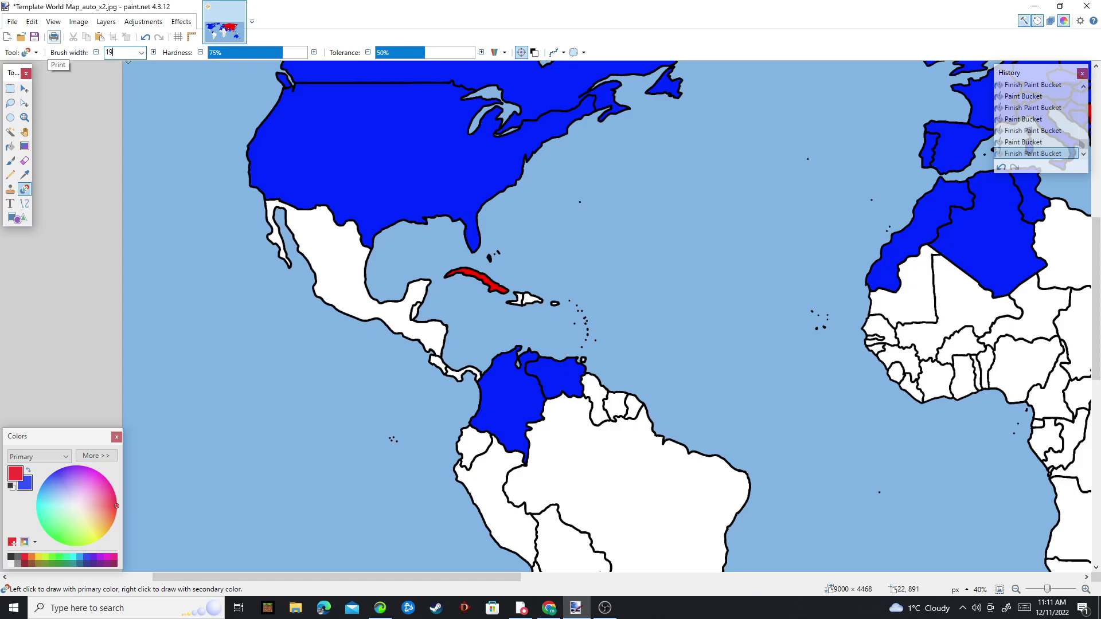
ctrl+click(153, 52)
ctrl+click(154, 52)
drag(774, 195, 476, 270)
scroll(803, 181, up, 3)
scroll(721, 208, up, 5)
mouse_move(750, 189)
mouse_down()
mouse_move(811, 290)
mouse_move(825, 265)
mouse_move(844, 269)
mouse_move(860, 228)
mouse_up()
scroll(556, 327, right, 5)
scroll(619, 344, up, 1)
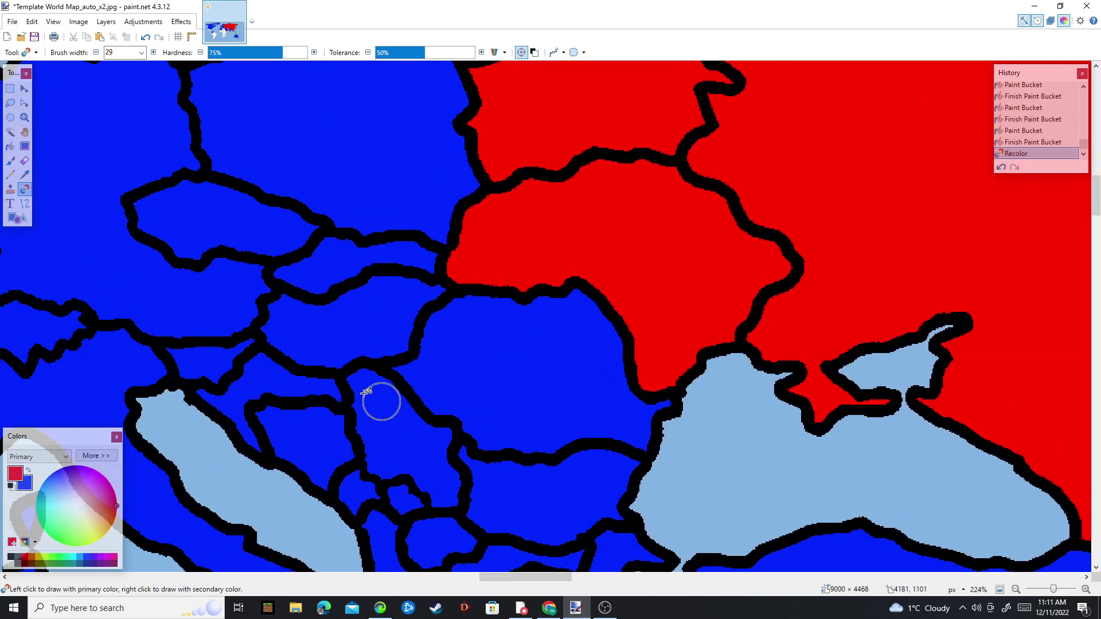
- Recolor the Kaliningrad exclave between Poland and Lithuania blue
scroll(577, 288, up, 3)
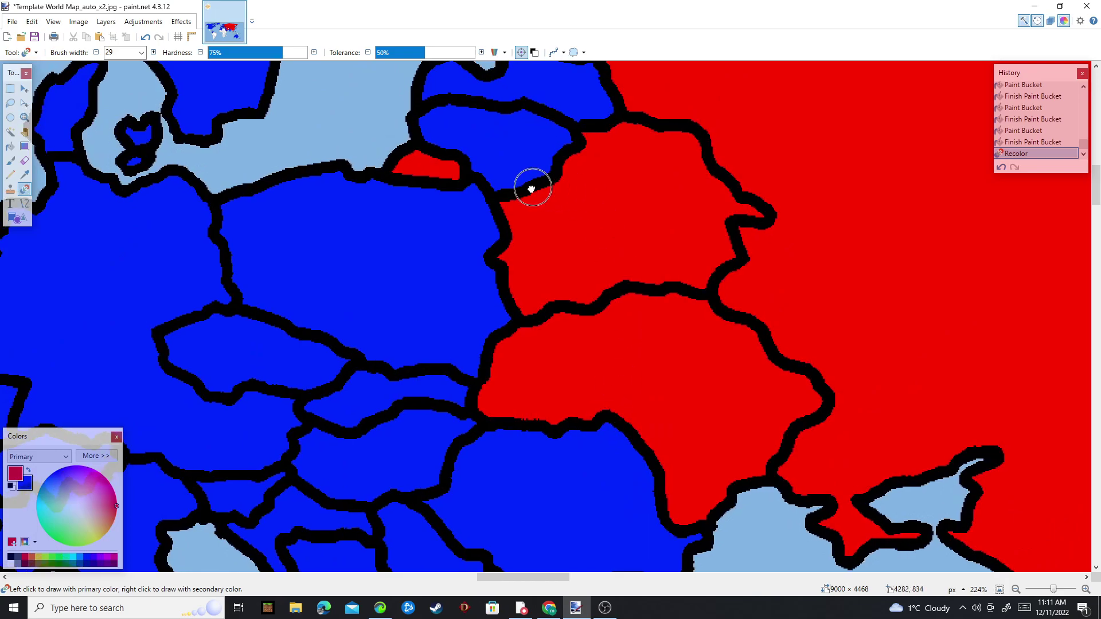
scroll(467, 180, right, 1)
scroll(474, 234, up, 2)
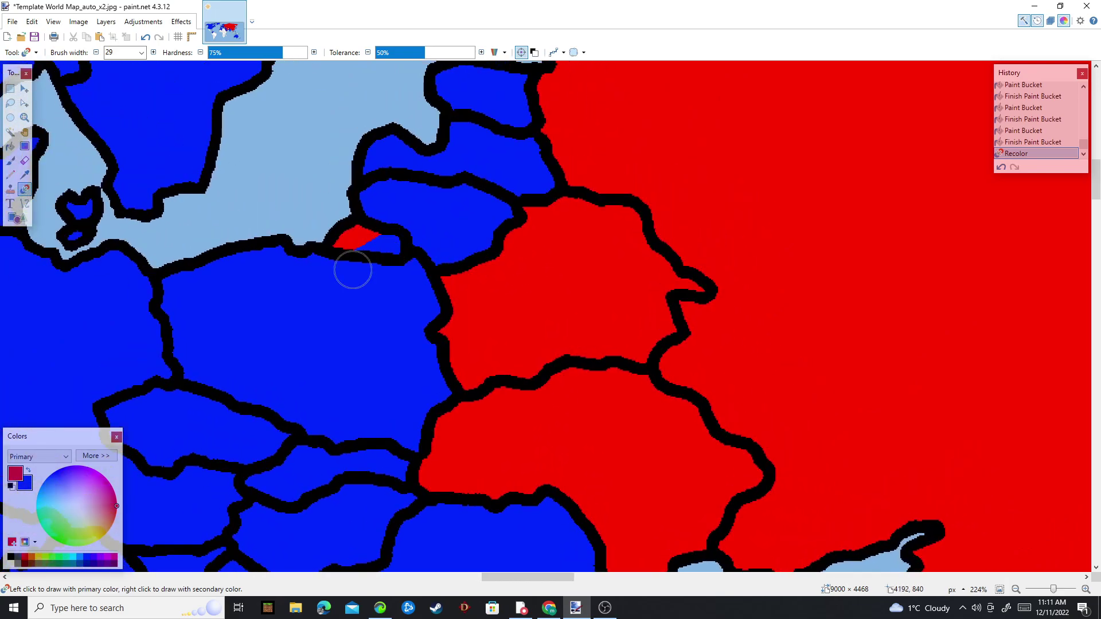
drag(351, 265, 321, 265)
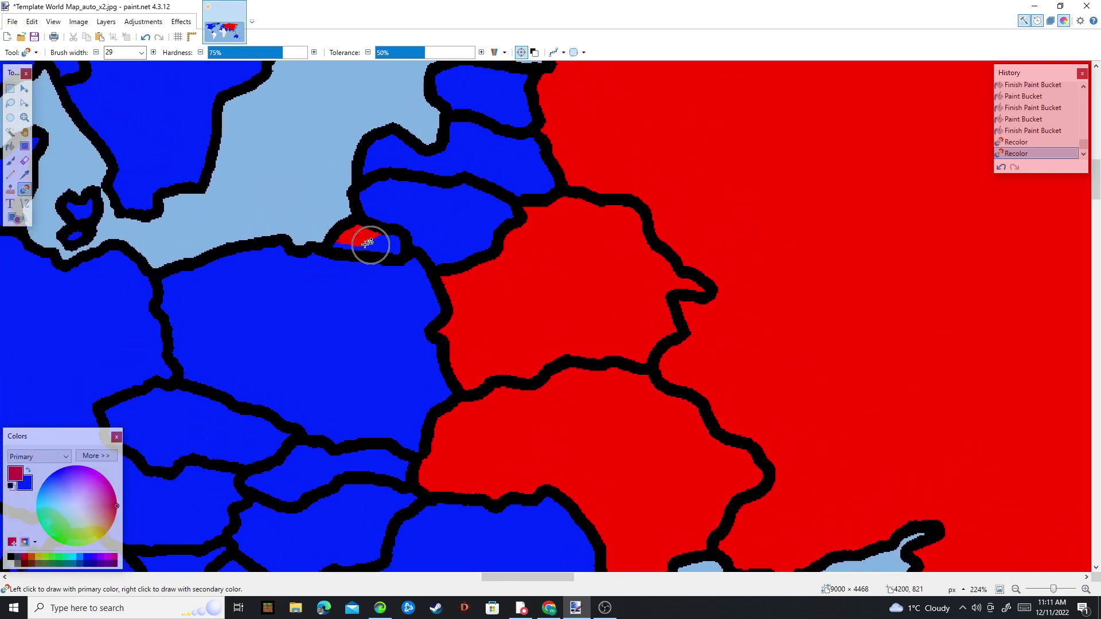
drag(370, 233, 331, 244)
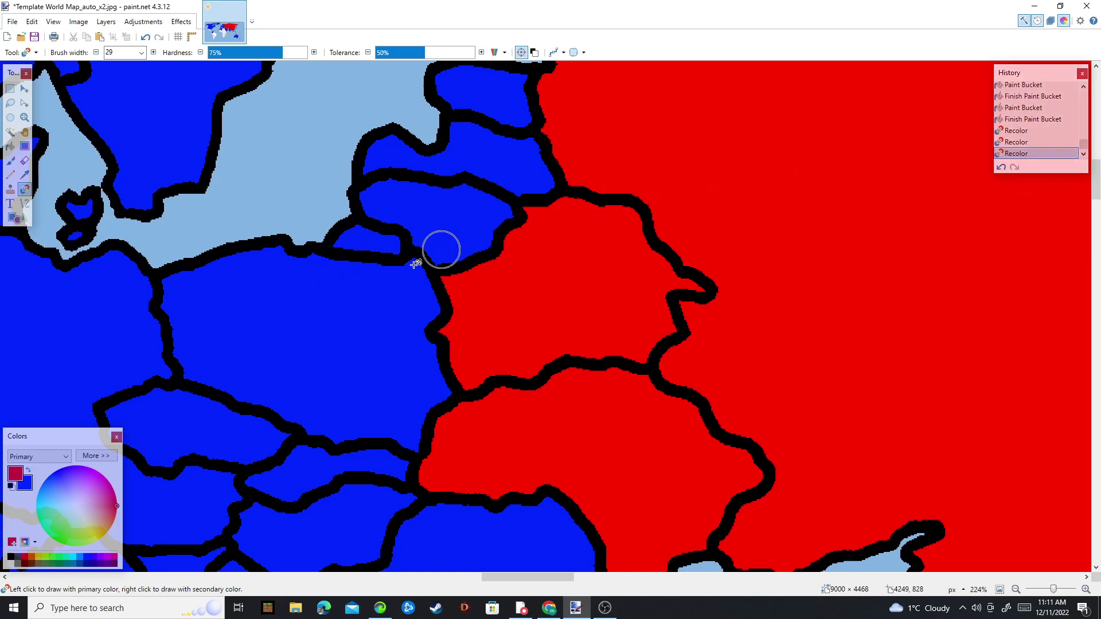
- Recolor strips along the eastern borders of Estonia, Latvia, Lithuania, Poland and Romania red
mouse_move(428, 289)
mouse_down()
mouse_move(490, 235)
mouse_move(444, 268)
mouse_up()
click(1001, 167)
drag(524, 200, 530, 76)
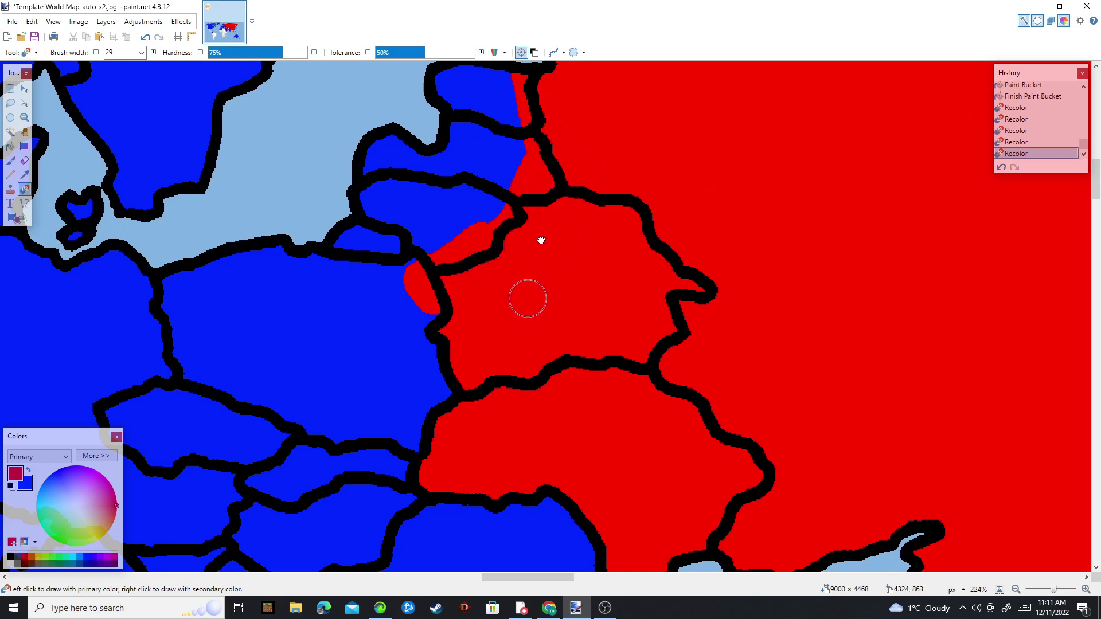
scroll(446, 261, down, 2)
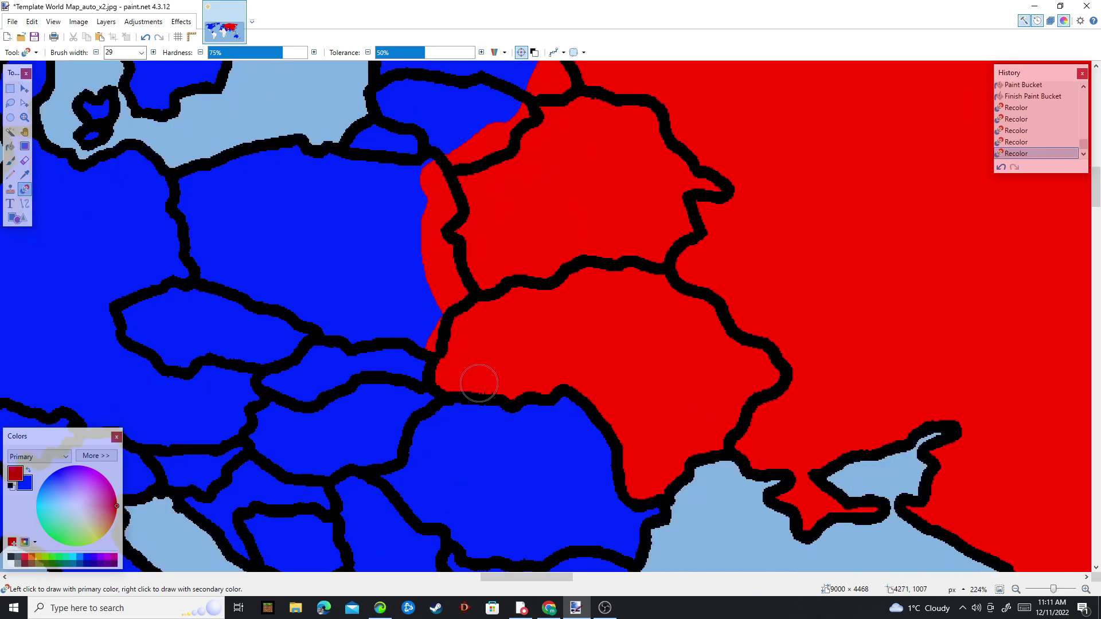
mouse_move(479, 383)
mouse_down()
mouse_move(570, 418)
mouse_move(626, 496)
mouse_up()
drag(596, 393, 621, 409)
- Recolor Azerbaijan with its exclave and the eastern edge of Turkey red
drag(682, 327, 209, 167)
drag(752, 421, 499, 113)
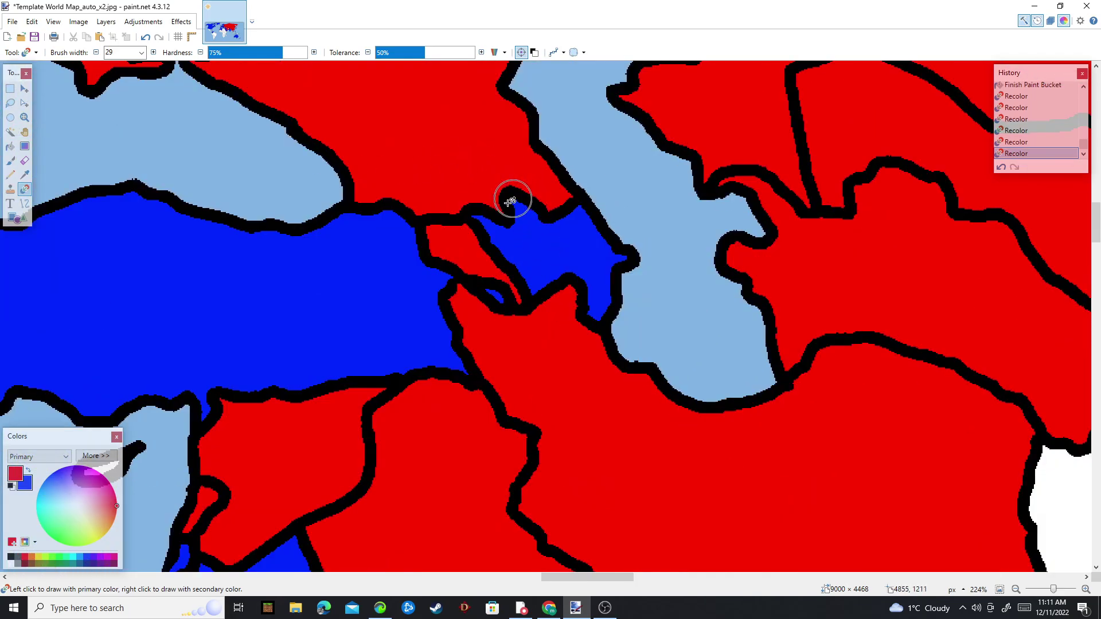
click(520, 223)
mouse_move(494, 210)
mouse_down()
mouse_move(584, 245)
mouse_move(600, 232)
mouse_up()
mouse_move(436, 239)
mouse_down()
mouse_move(466, 277)
mouse_move(447, 321)
mouse_move(484, 287)
mouse_move(602, 256)
mouse_move(599, 247)
mouse_move(605, 309)
mouse_move(514, 238)
mouse_move(496, 330)
mouse_up()
mouse_move(498, 231)
mouse_down()
mouse_move(447, 258)
mouse_move(467, 344)
mouse_move(373, 206)
mouse_move(401, 227)
mouse_move(486, 376)
mouse_move(470, 324)
mouse_move(427, 386)
mouse_move(406, 353)
mouse_up()
- Fill Cyprus with blue using the Paint Bucket
mouse_move(266, 383)
mouse_down()
mouse_move(240, 392)
mouse_move(331, 356)
mouse_move(496, 255)
mouse_up()
key(f)
right_click(318, 323)
- Recolor Syria, Lebanon, the West Bank and the western and southern edges of Iraq blue
key(r)
scroll(484, 319, down, 2)
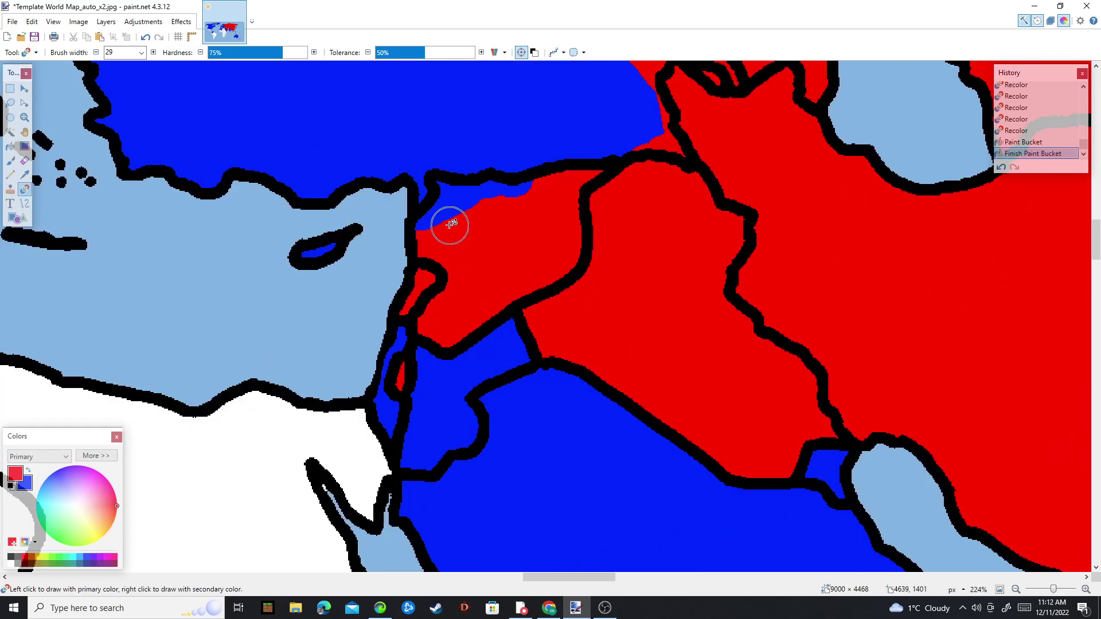
mouse_move(432, 239)
mouse_down()
mouse_move(442, 242)
mouse_move(501, 178)
mouse_move(442, 243)
mouse_move(419, 292)
mouse_move(416, 281)
mouse_move(413, 344)
mouse_move(491, 374)
mouse_move(449, 344)
mouse_move(519, 302)
mouse_move(545, 207)
mouse_move(509, 214)
mouse_move(531, 336)
mouse_move(647, 395)
mouse_move(735, 464)
mouse_move(815, 453)
mouse_move(823, 467)
mouse_up()
scroll(644, 349, down, 2)
scroll(644, 348, right, 1)
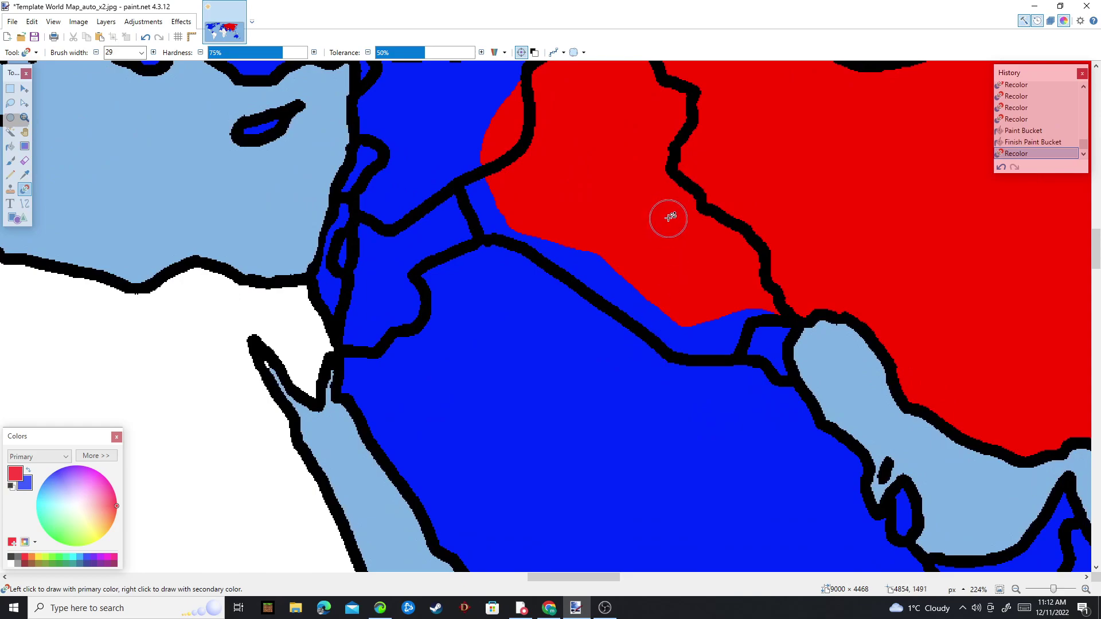
- Recolor Pakistan's southeastern corner blue and the northern tip of India red
scroll(671, 226, down, 3)
scroll(762, 182, down, 3)
scroll(753, 337, up, 5)
mouse_move(753, 337)
mouse_down()
mouse_move(737, 322)
mouse_move(762, 262)
mouse_up()
scroll(763, 262, up, 2)
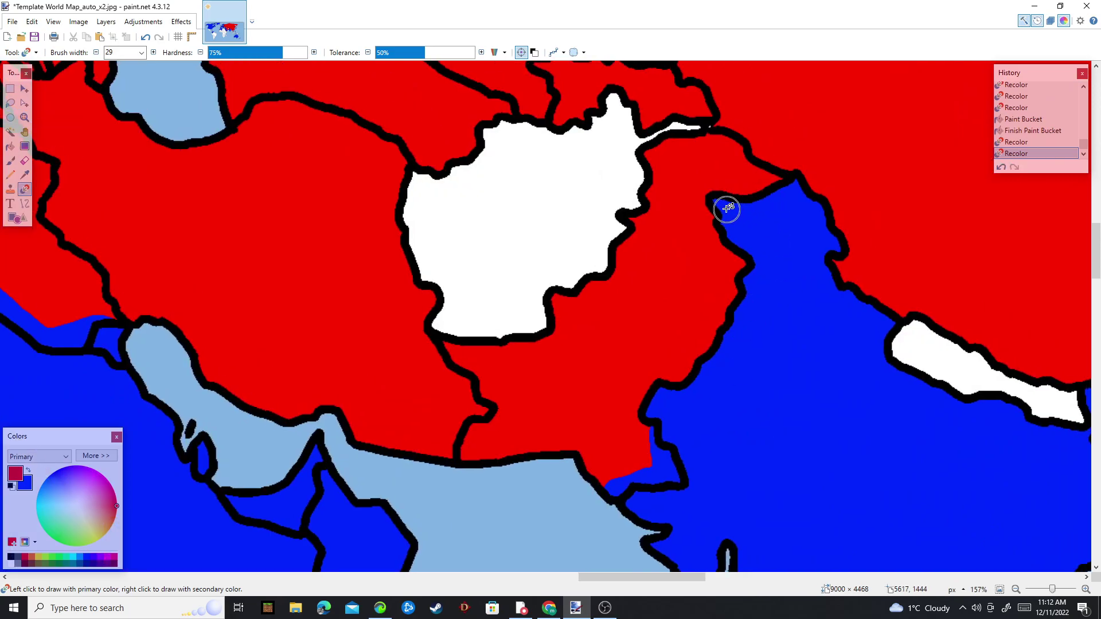
mouse_move(728, 209)
mouse_down()
mouse_move(727, 237)
mouse_move(795, 192)
mouse_move(843, 247)
mouse_up()
scroll(843, 247, down, 5)
scroll(835, 266, down, 5)
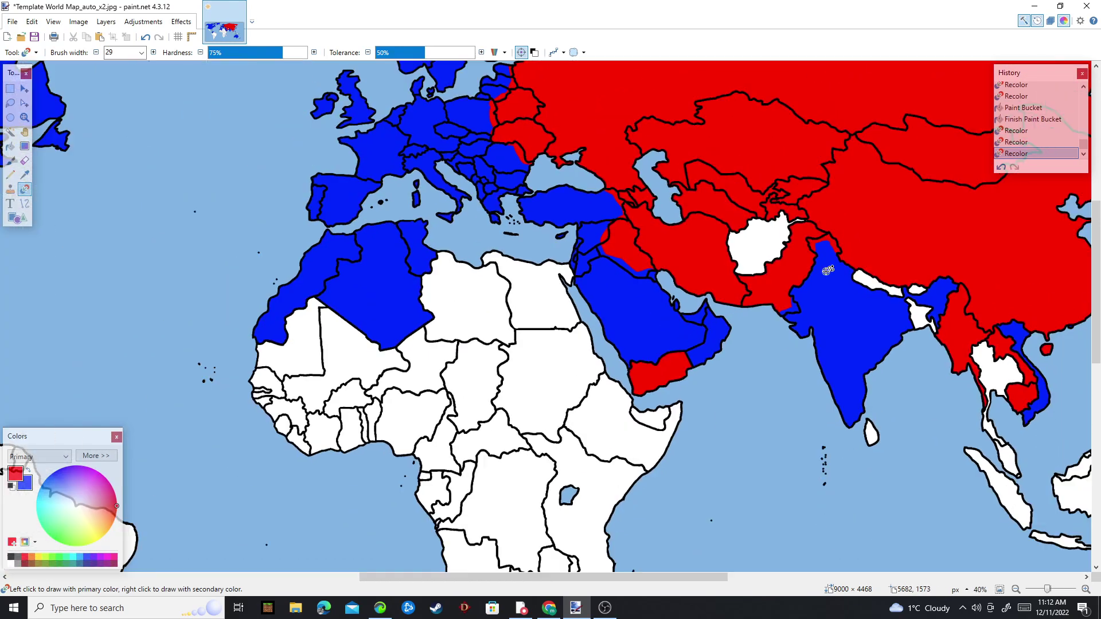
scroll(525, 256, up, 6)
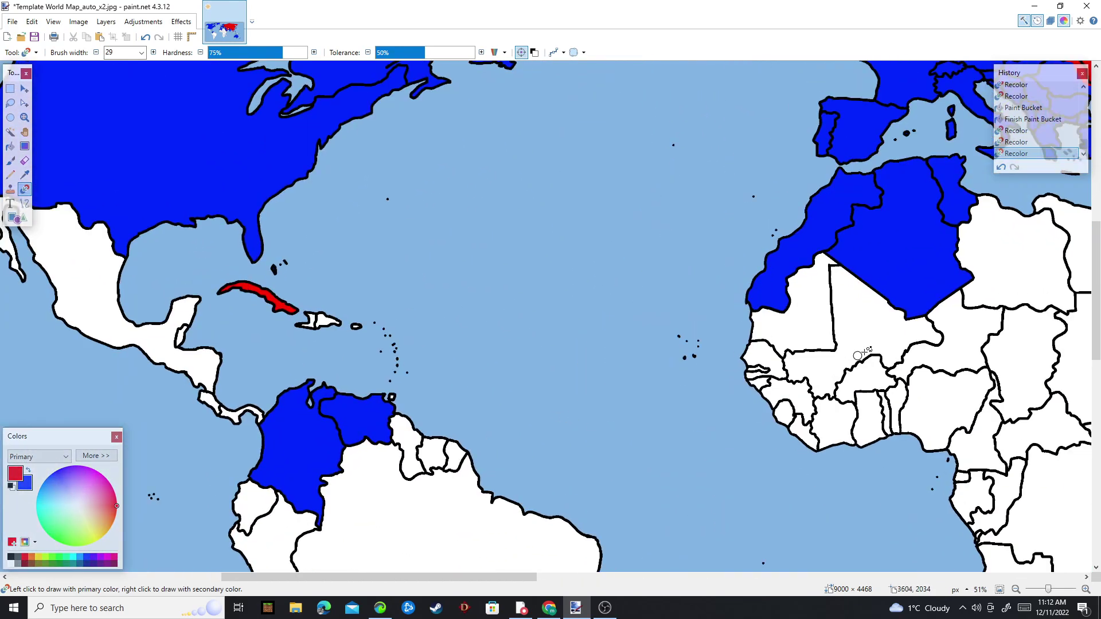
- Fill Egypt, Libya, Sudan and Chad with red using the Paint Bucket
drag(625, 363, 220, 387)
scroll(469, 410, down, 2)
scroll(462, 329, up, 4)
key(f)
click(431, 312)
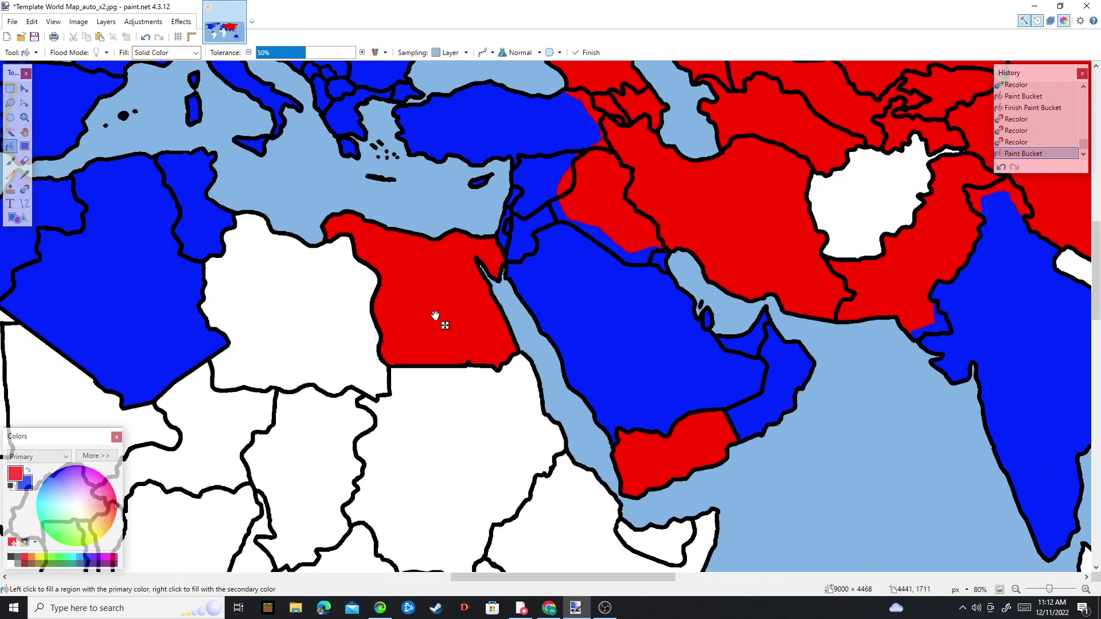
click(350, 310)
drag(361, 319, 418, 253)
click(445, 341)
click(338, 367)
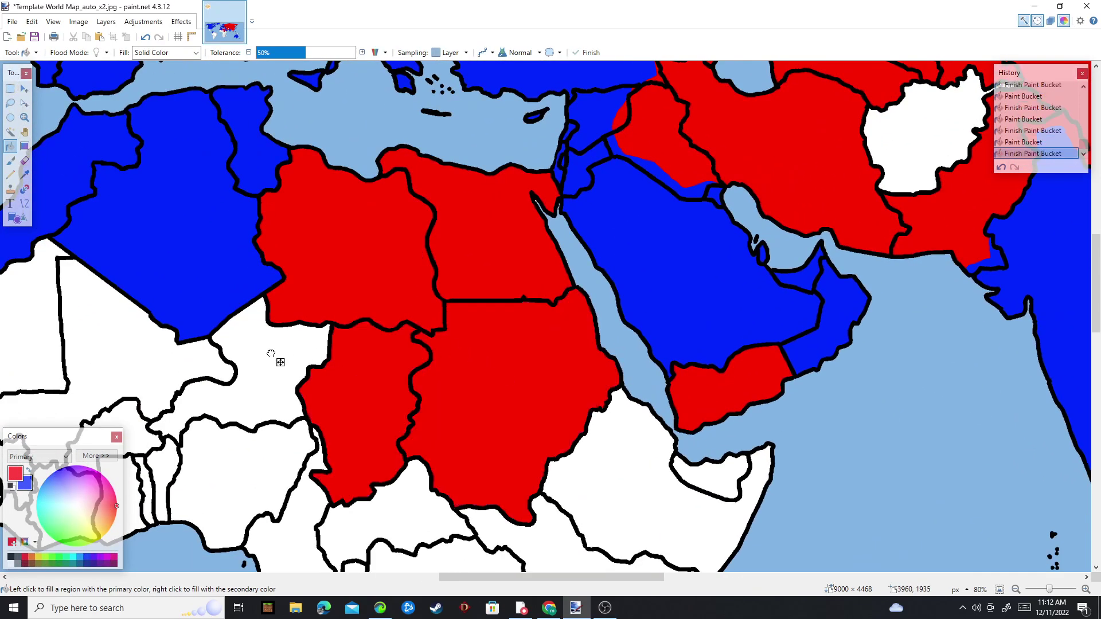
- Fill Niger, Mali and Mauritania with red using the Paint Bucket
click(271, 354)
click(161, 379)
drag(393, 397, 592, 425)
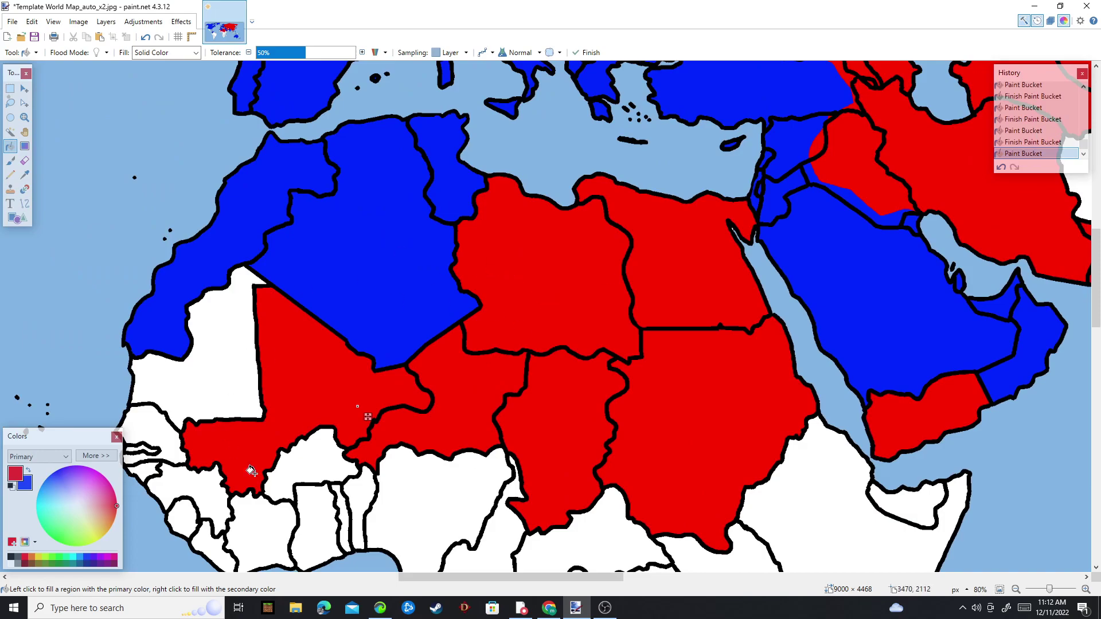
drag(256, 438, 291, 429)
scroll(313, 423, left, 5)
scroll(312, 423, up, 2)
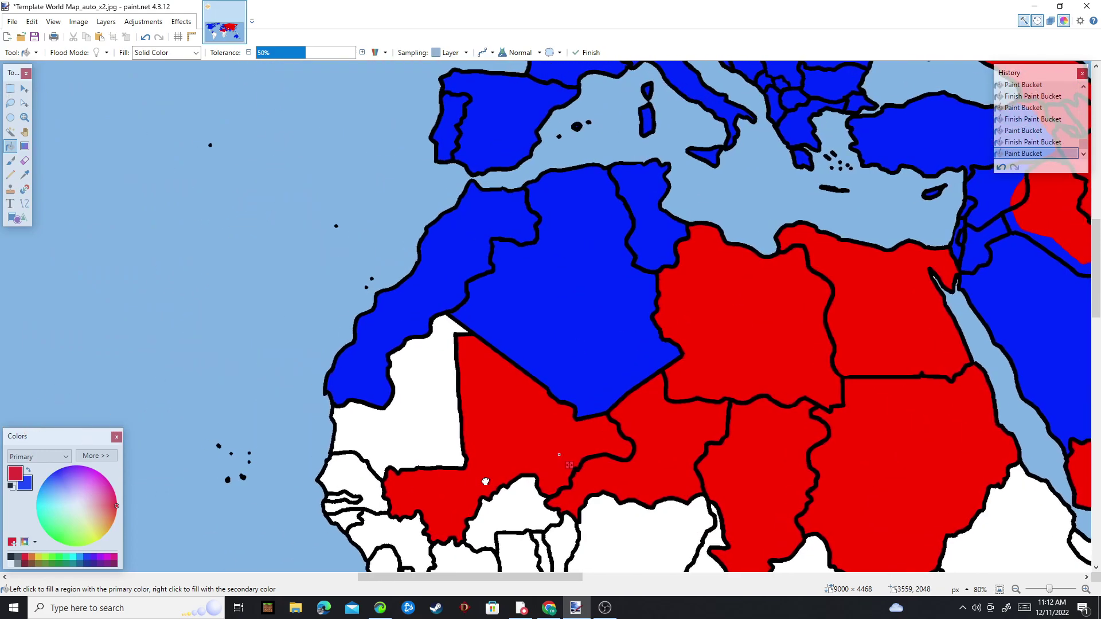
click(422, 428)
- Fill the Central African Republic and Benin with red, and undo the stray Paint Bucket fill made after them
drag(703, 505, 492, 323)
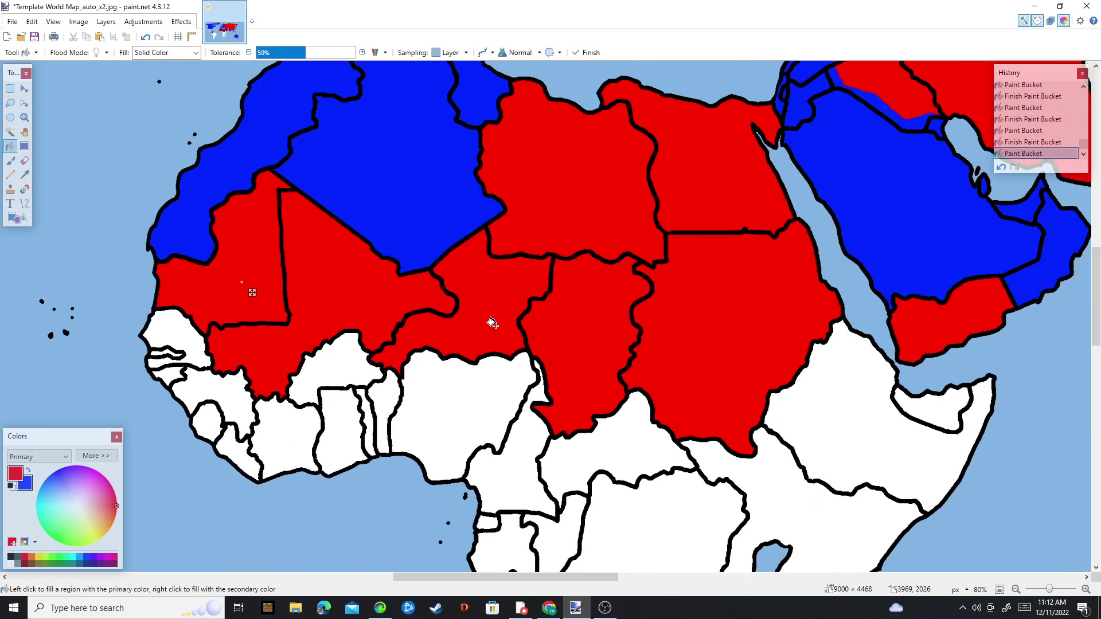
drag(824, 360, 769, 304)
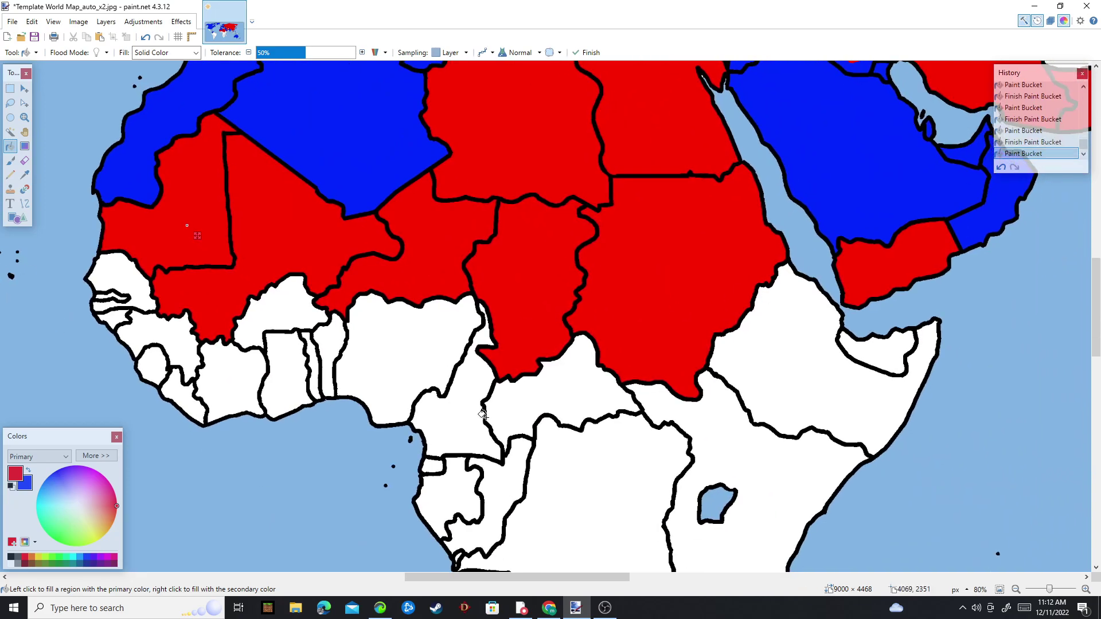
click(569, 392)
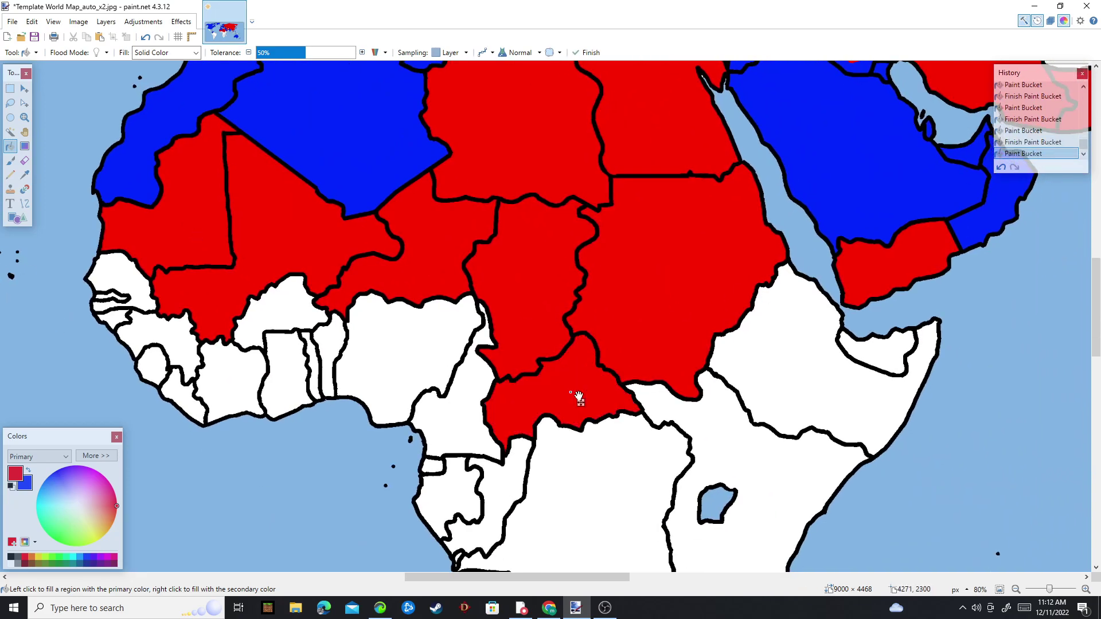
click(336, 342)
drag(657, 356, 661, 432)
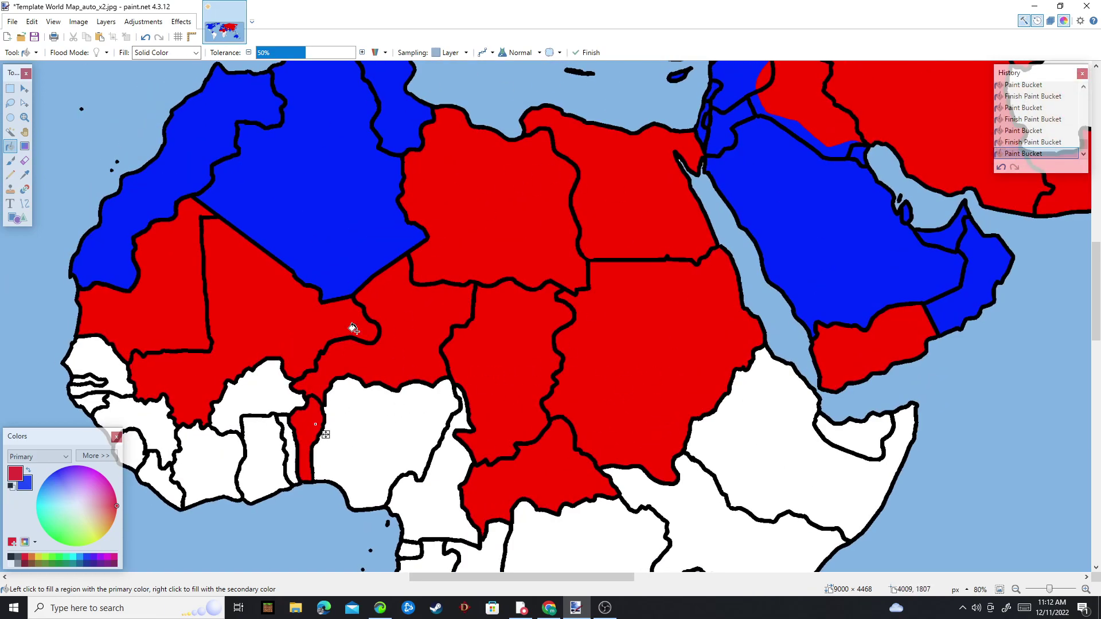
drag(589, 263, 568, 311)
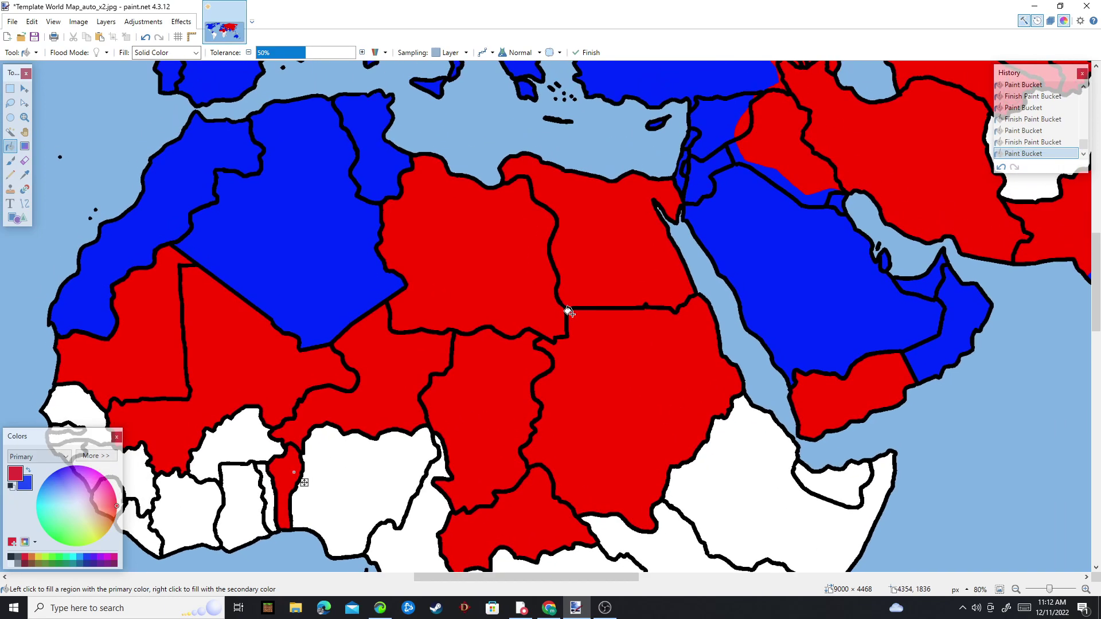
drag(500, 245, 628, 414)
drag(636, 169, 616, 358)
drag(513, 458, 512, 293)
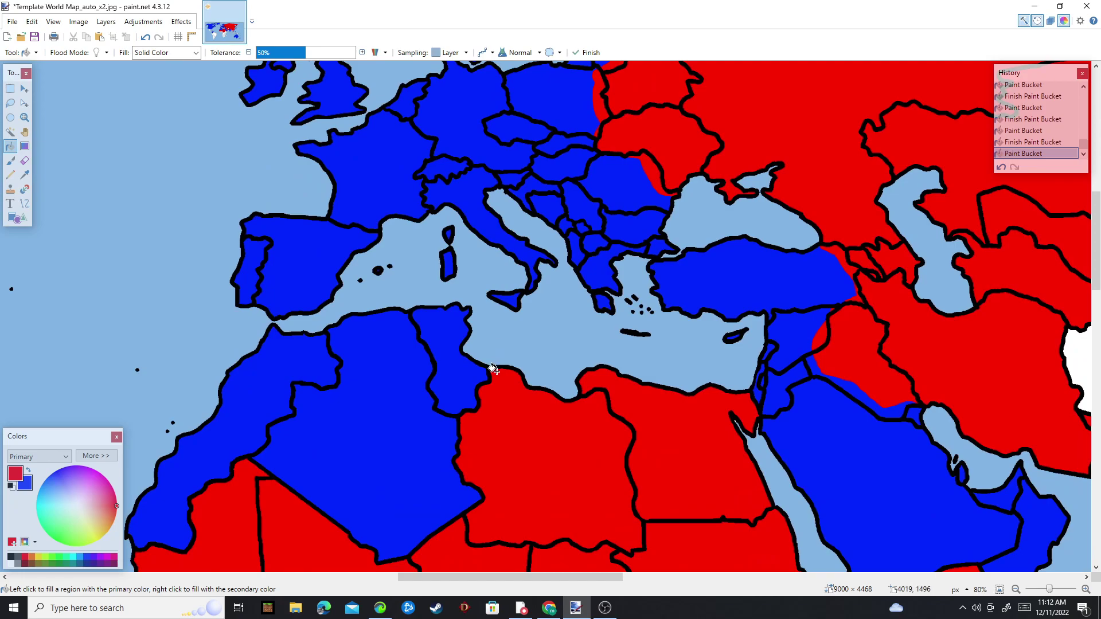
drag(611, 448, 590, 388)
drag(733, 397, 523, 391)
click(1033, 142)
- Recolor all of Cuba blue with the Recolor tool
scroll(482, 295, down, 5)
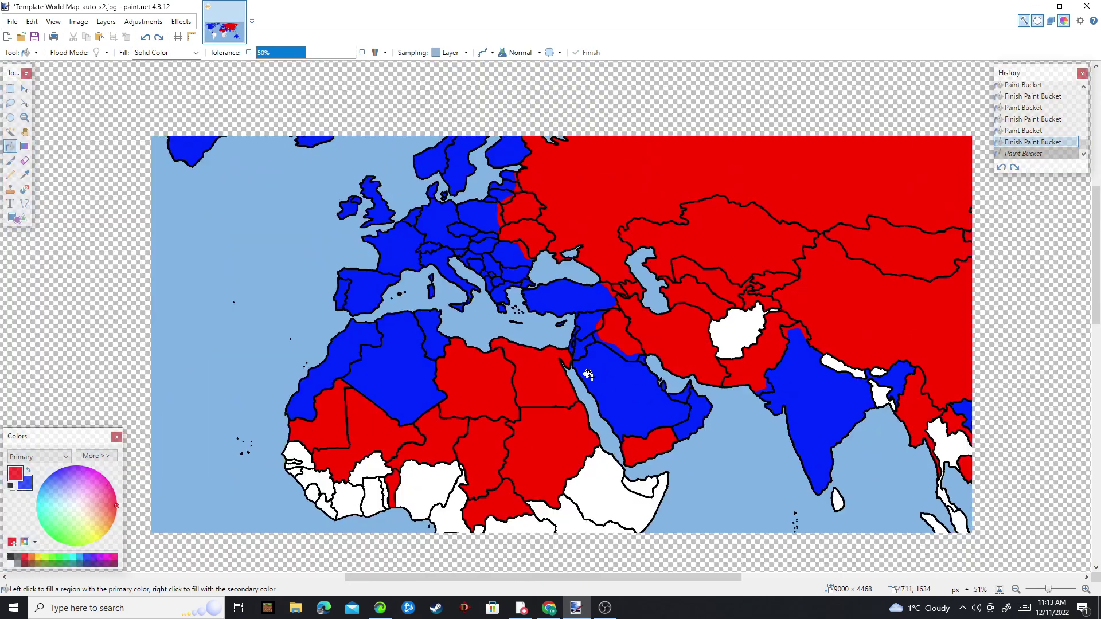
scroll(467, 378, down, 1)
scroll(467, 378, left, 1)
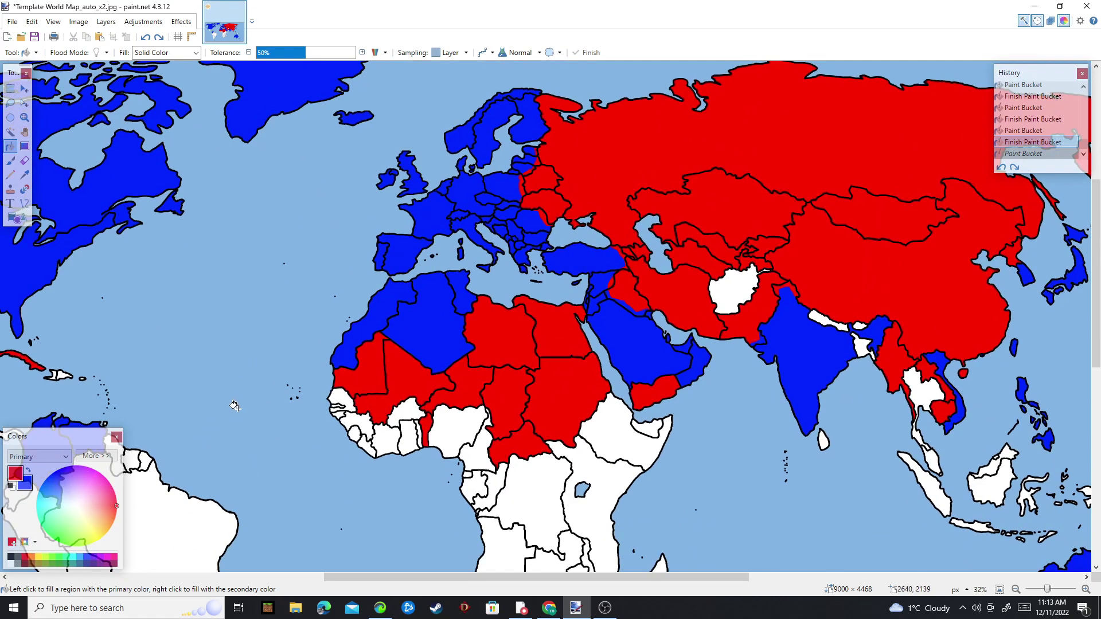
scroll(246, 402, left, 5)
scroll(336, 315, up, 5)
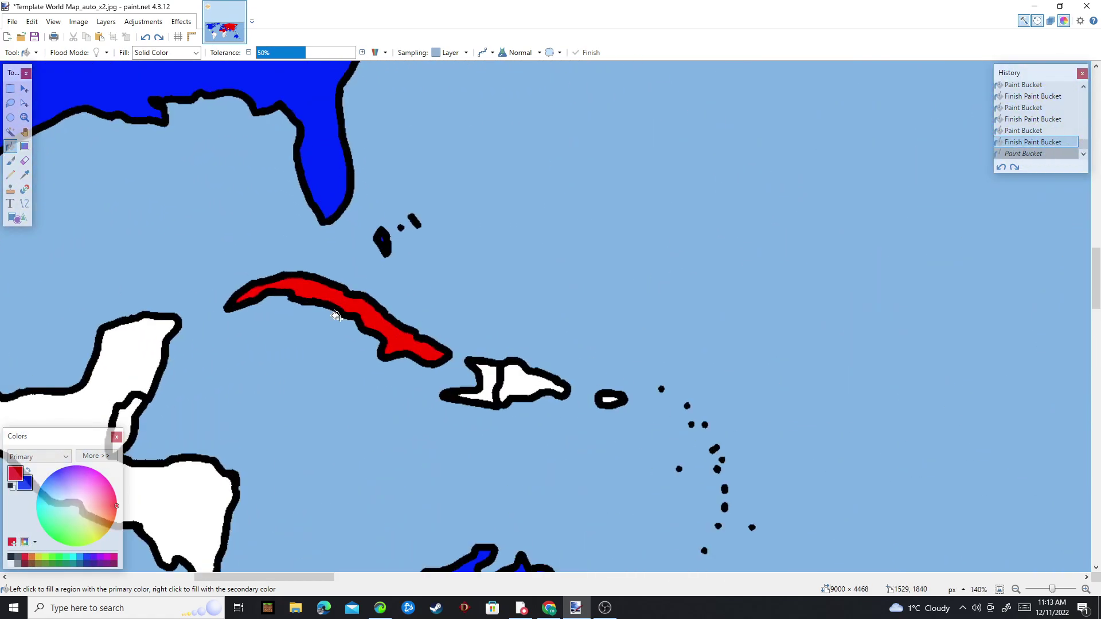
scroll(339, 318, up, 2)
key(r)
scroll(386, 425, down, 2)
scroll(386, 425, left, 2)
mouse_move(389, 338)
mouse_down()
mouse_move(272, 356)
mouse_move(541, 377)
mouse_up()
drag(389, 363, 498, 407)
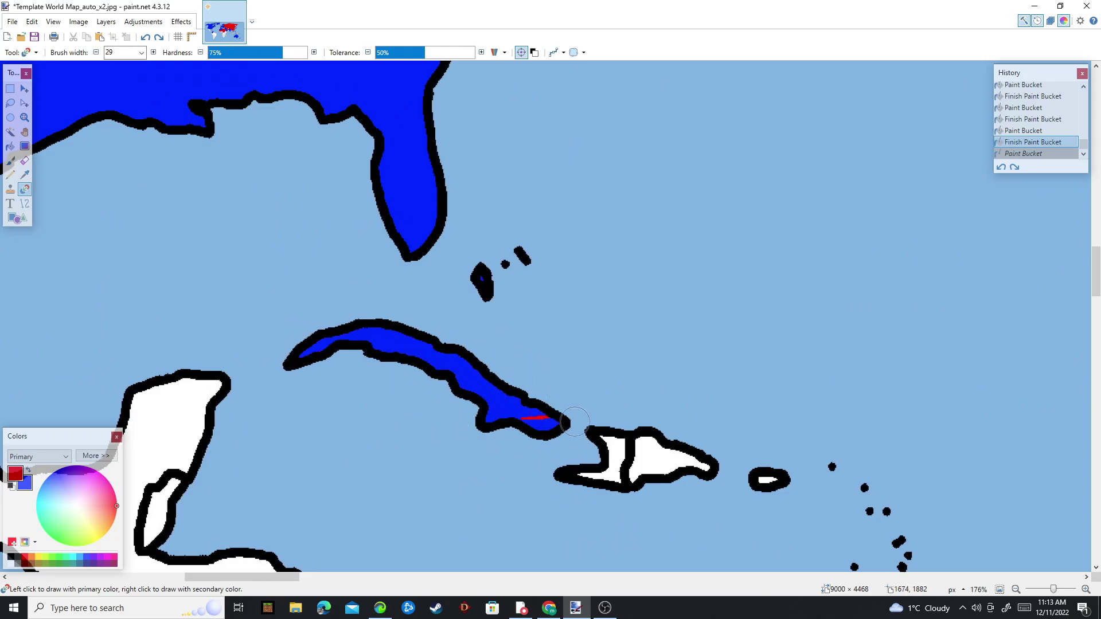
drag(566, 417, 533, 417)
- Examine the blue and red blocs across the Americas, Africa, Europe and Asia on the whole map
scroll(516, 345, up, 5)
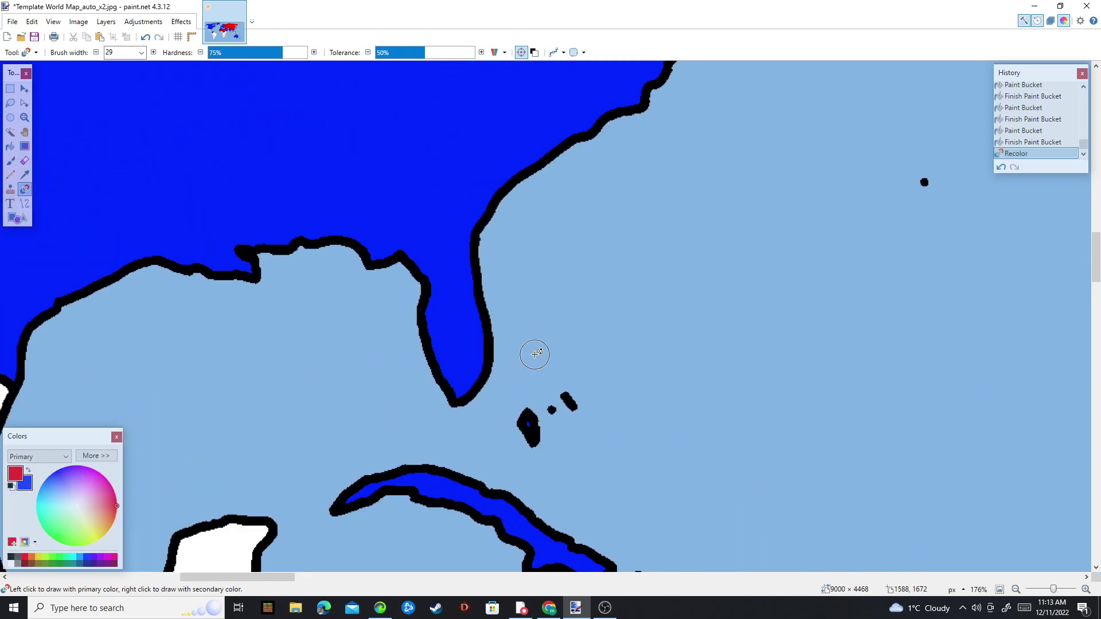
scroll(542, 453, down, 2)
scroll(529, 425, up, 2)
scroll(533, 419, down, 5)
scroll(571, 402, down, 4)
scroll(501, 304, up, 3)
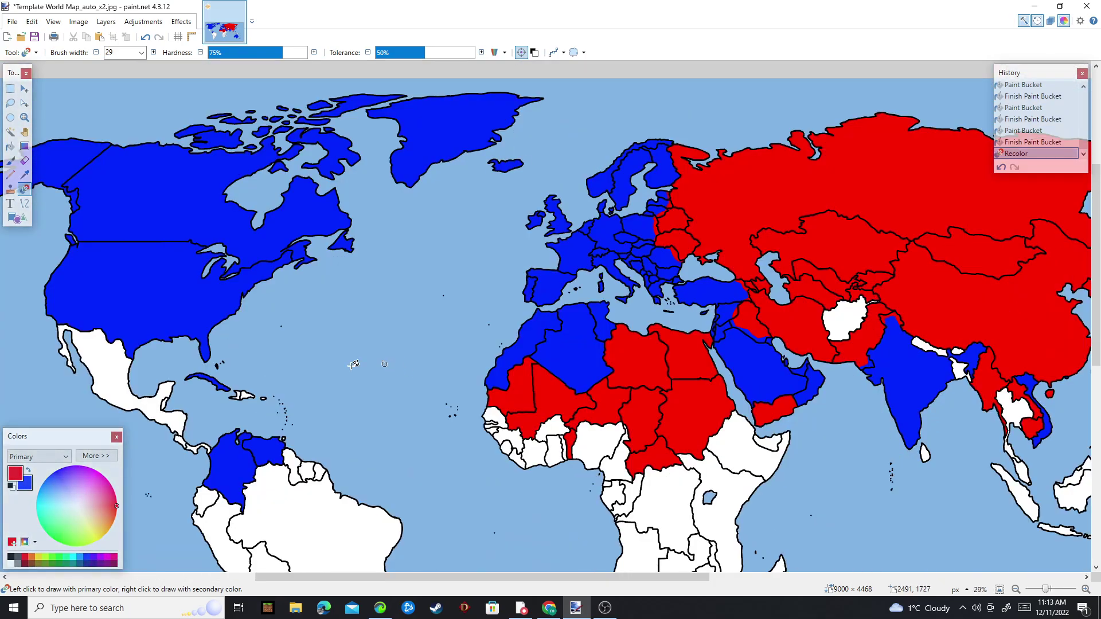
scroll(501, 304, down, 3)
scroll(806, 414, up, 3)
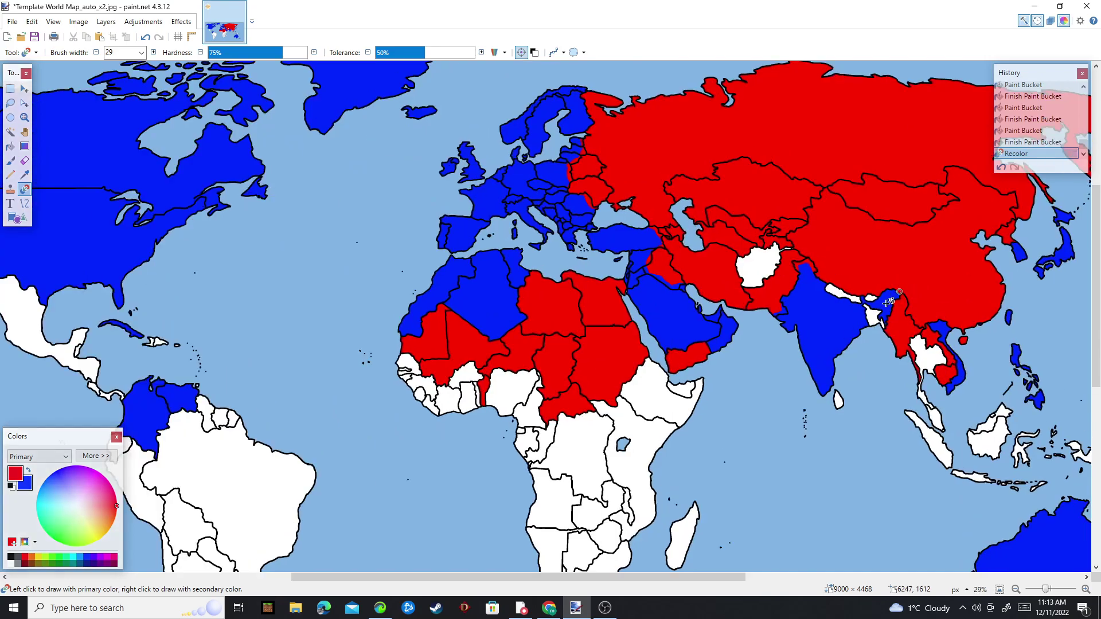
scroll(792, 459, up, 1)
scroll(665, 516, down, 3)
scroll(745, 407, up, 2)
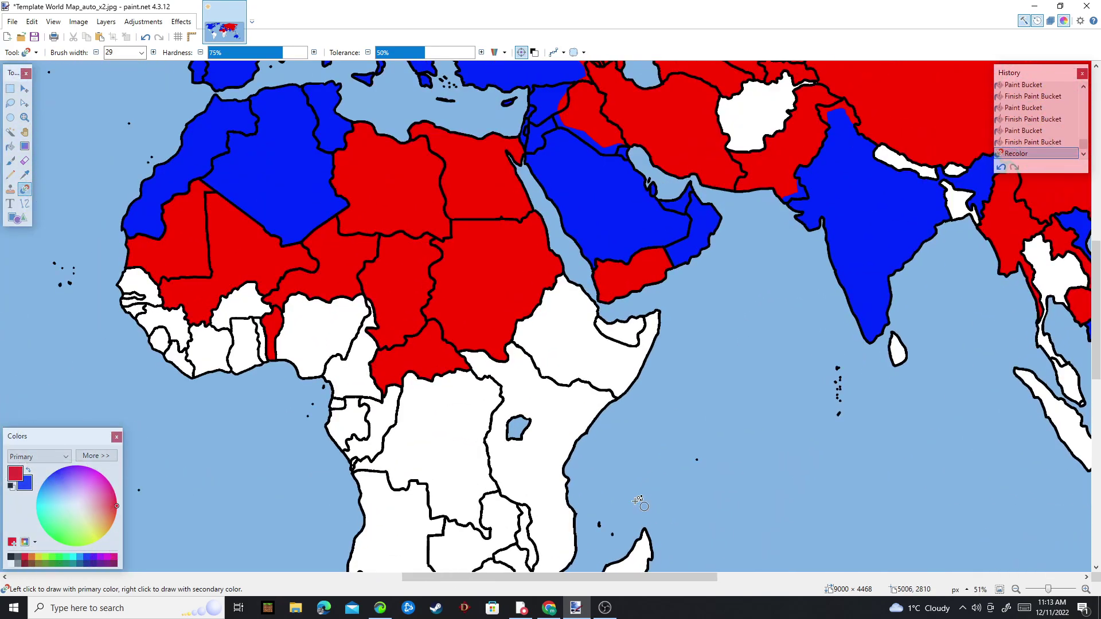
scroll(706, 414, down, 1)
drag(567, 265, 439, 412)
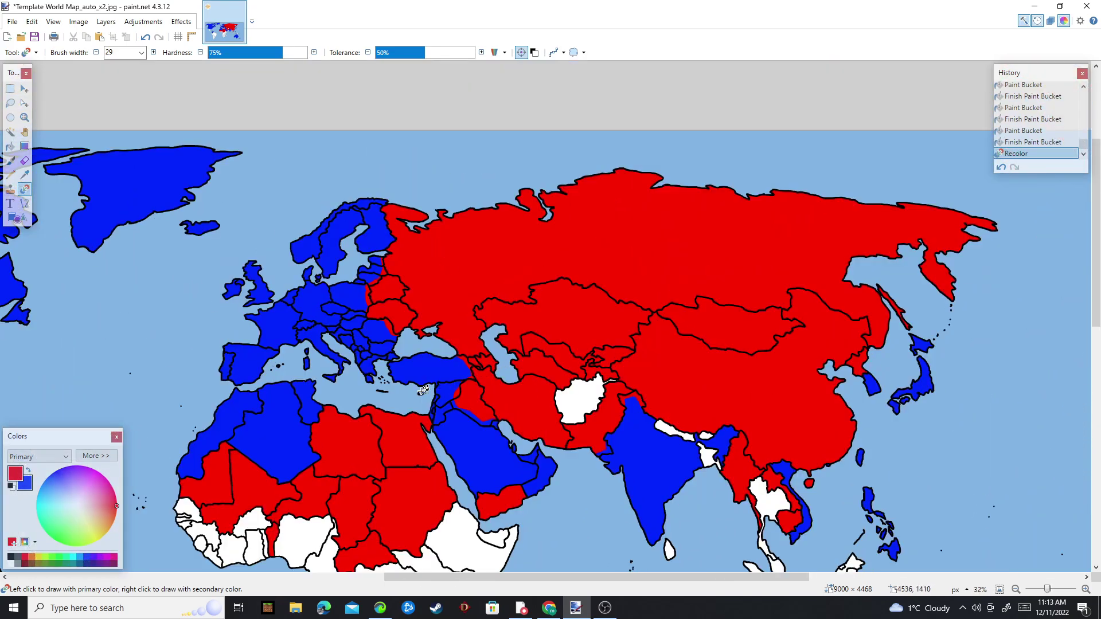
- Recolor Mauritania's Atlantic coast and the strip along its border with Western Sahara blue
scroll(424, 390, up, 5)
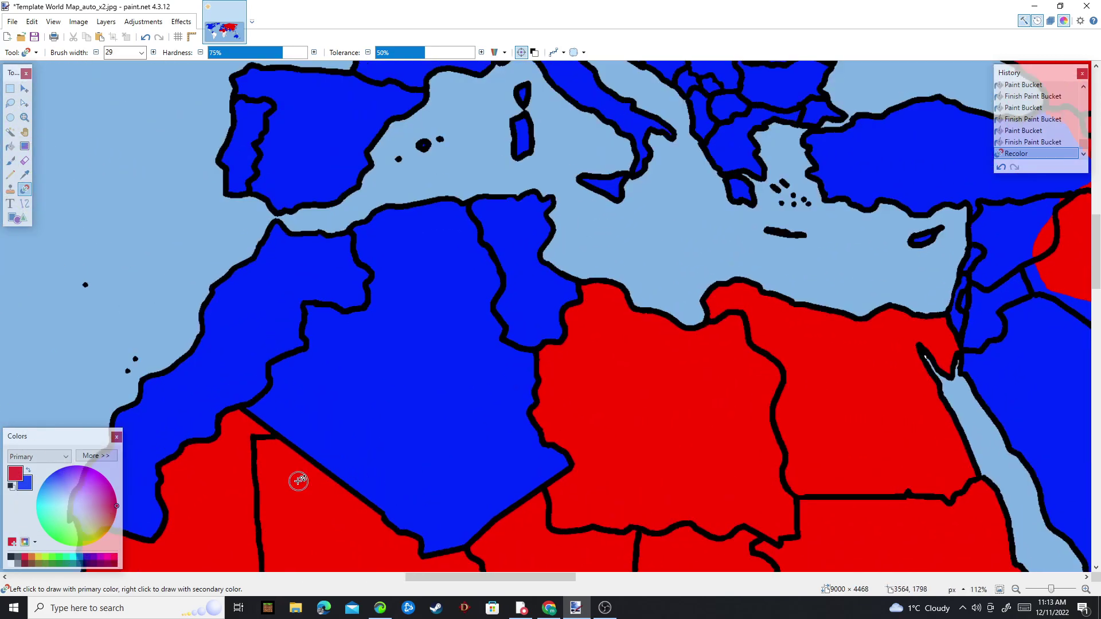
drag(298, 481, 513, 358)
drag(422, 416, 472, 441)
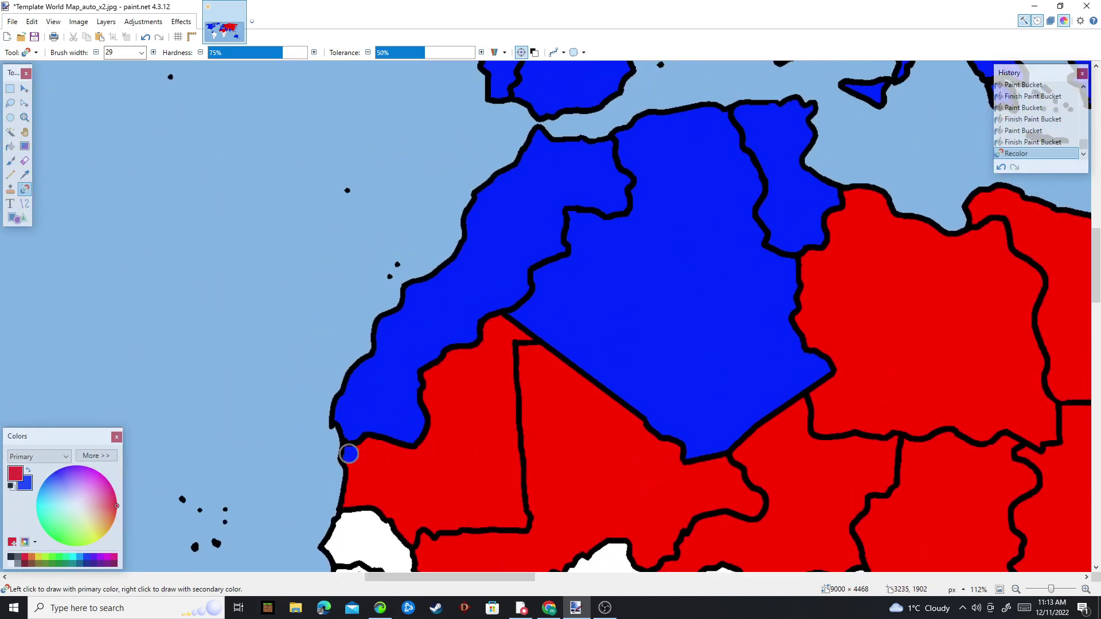
mouse_move(391, 441)
mouse_down()
mouse_move(349, 493)
mouse_move(416, 453)
mouse_move(423, 390)
mouse_up()
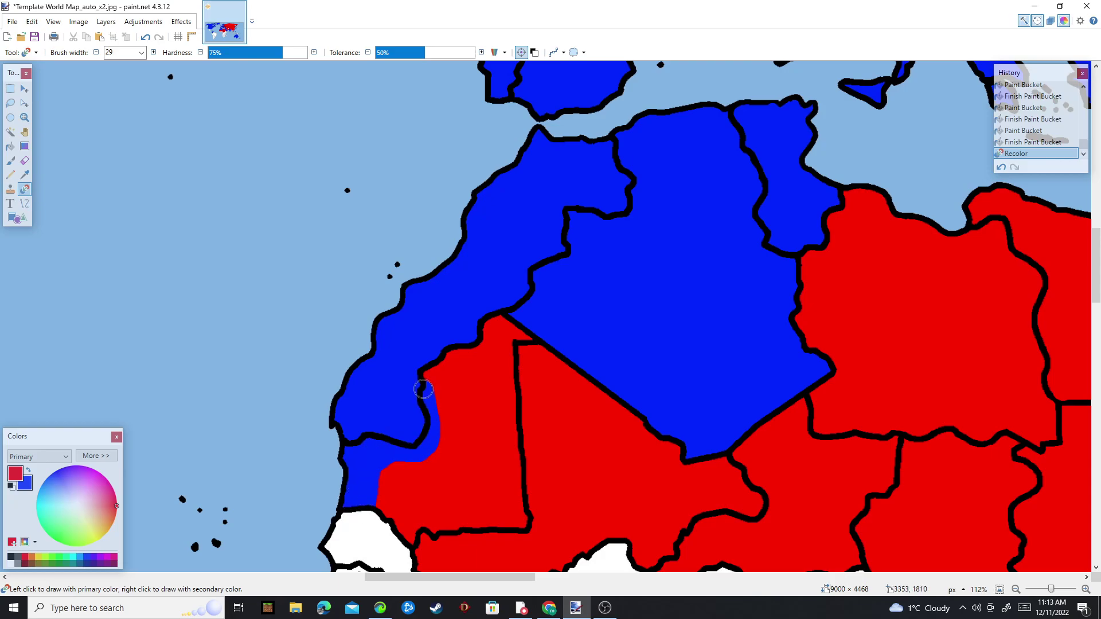
click(437, 351)
scroll(435, 455, up, 2)
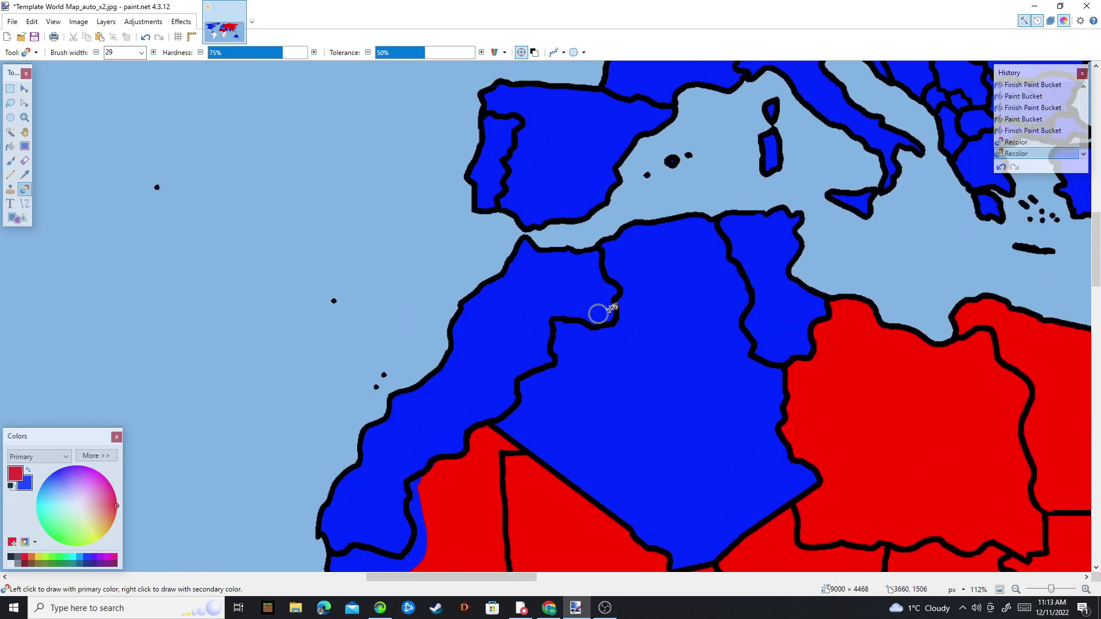
- Recolor the southeastern edge of Algeria and southeastern Tunisia red
drag(609, 310, 568, 320)
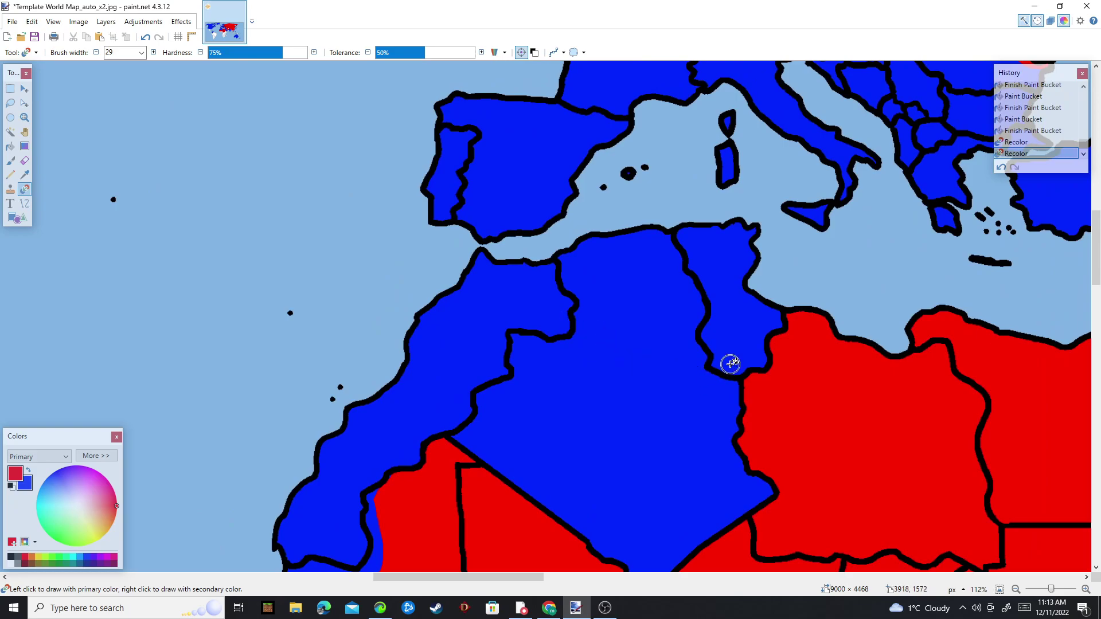
drag(730, 365, 615, 363)
mouse_move(655, 481)
mouse_down()
mouse_move(668, 377)
mouse_move(530, 473)
mouse_up()
drag(706, 302, 703, 356)
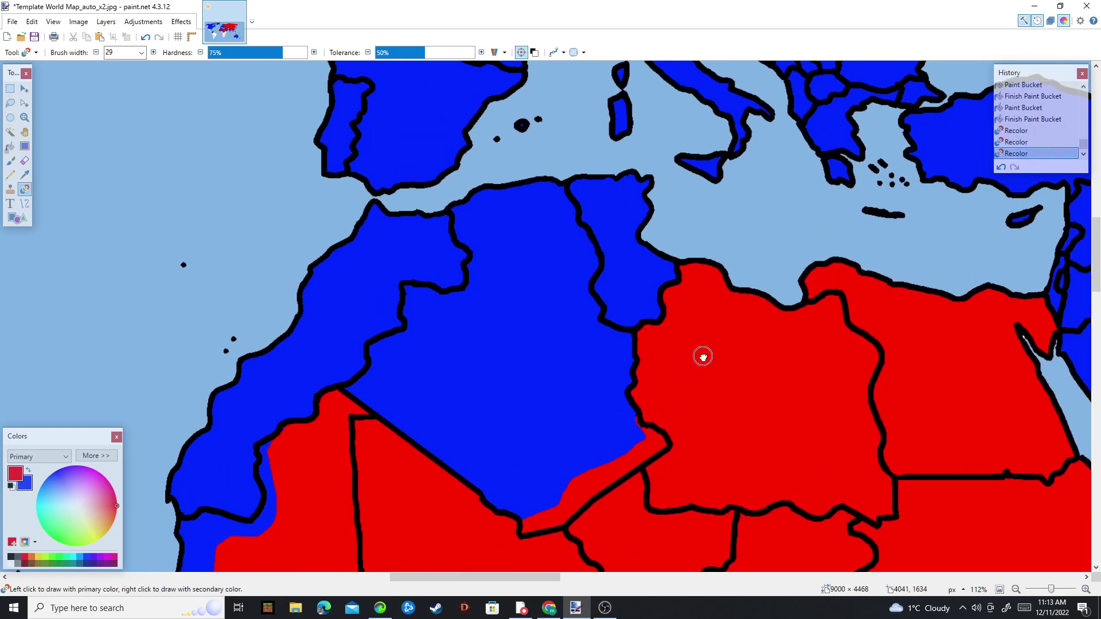
mouse_move(652, 315)
mouse_down()
mouse_move(652, 279)
mouse_move(683, 303)
mouse_move(376, 256)
mouse_up()
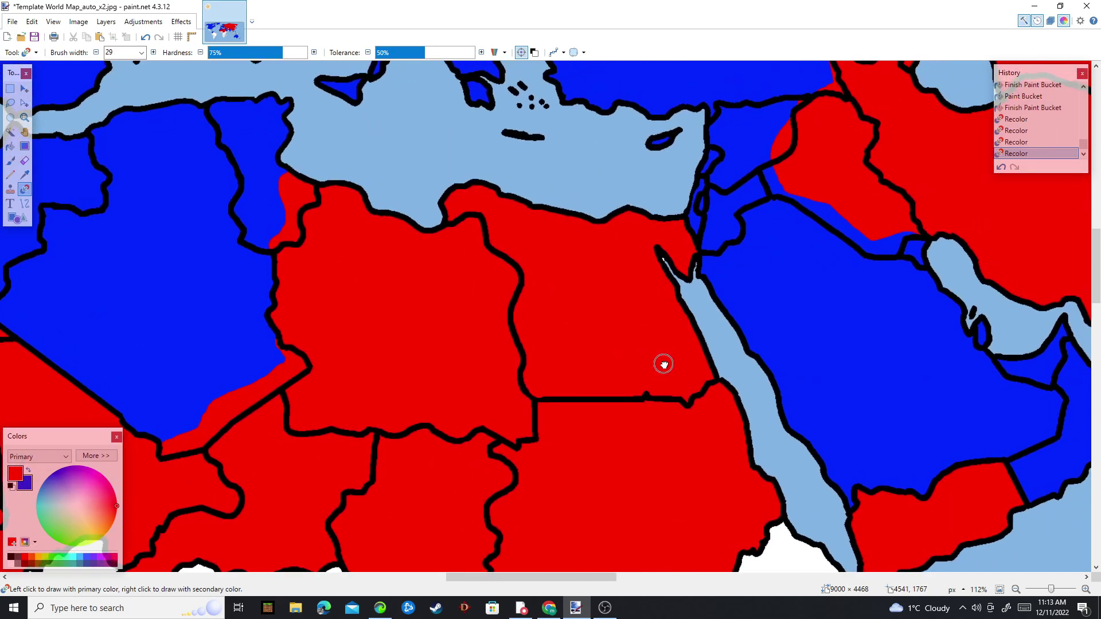
- Recolor Iraq's western border strip, Jordan's eastern tip and eastern Syria red
drag(767, 341, 667, 422)
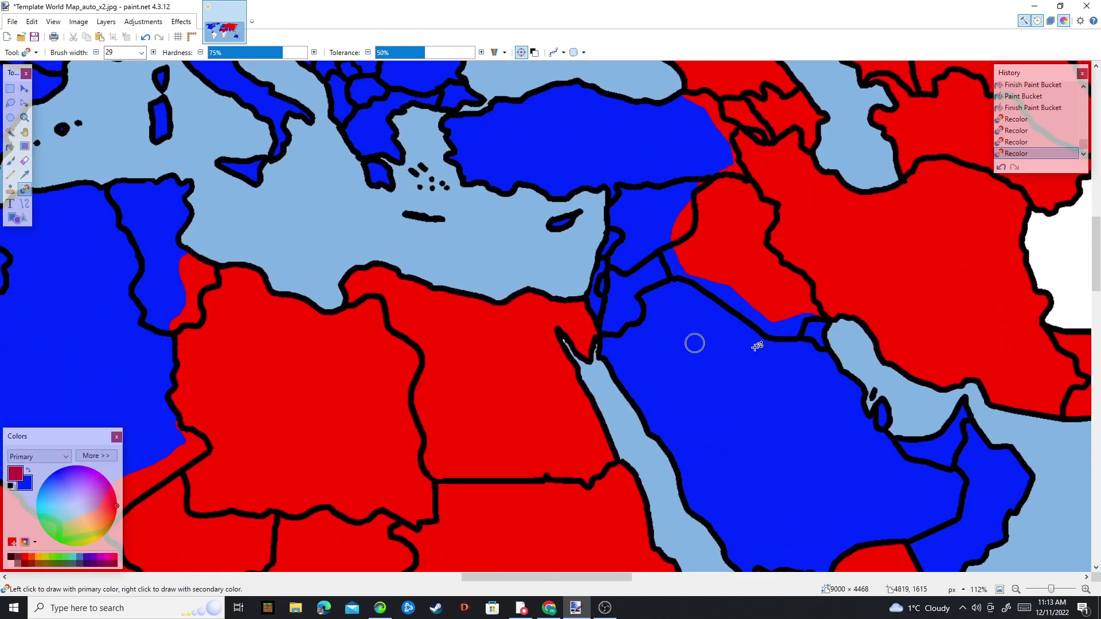
drag(742, 347, 573, 379)
drag(671, 360, 657, 406)
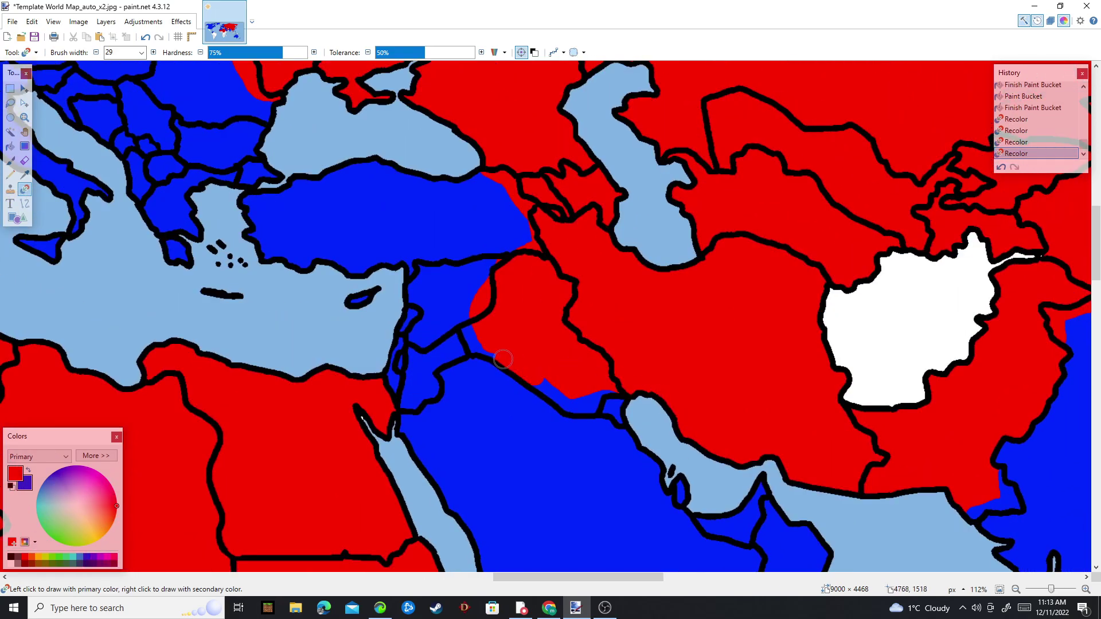
click(447, 333)
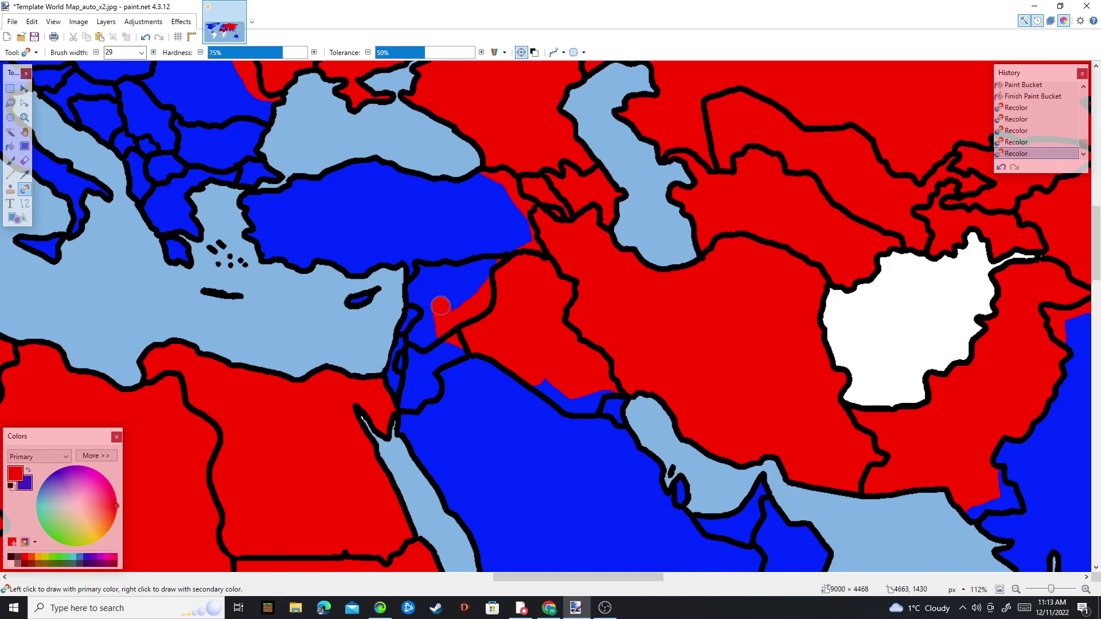
drag(440, 306, 481, 278)
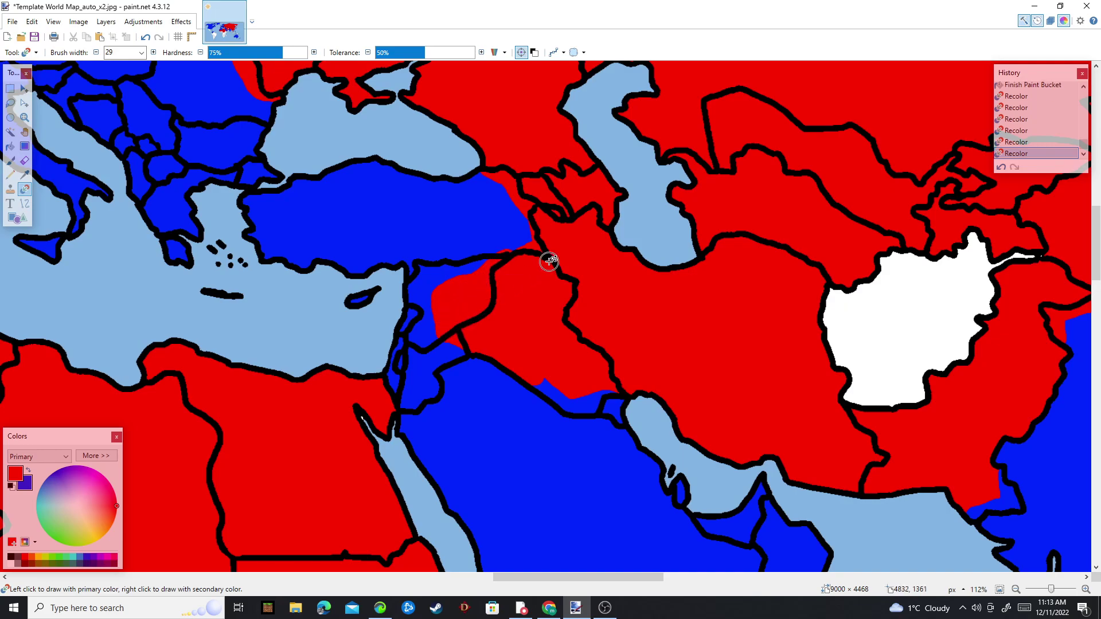
mouse_move(548, 261)
mouse_down()
mouse_move(554, 353)
mouse_move(500, 287)
mouse_up()
- Extend the blue area in Pakistan's southeastern corner and recolor more of northern India red
drag(721, 381, 216, 212)
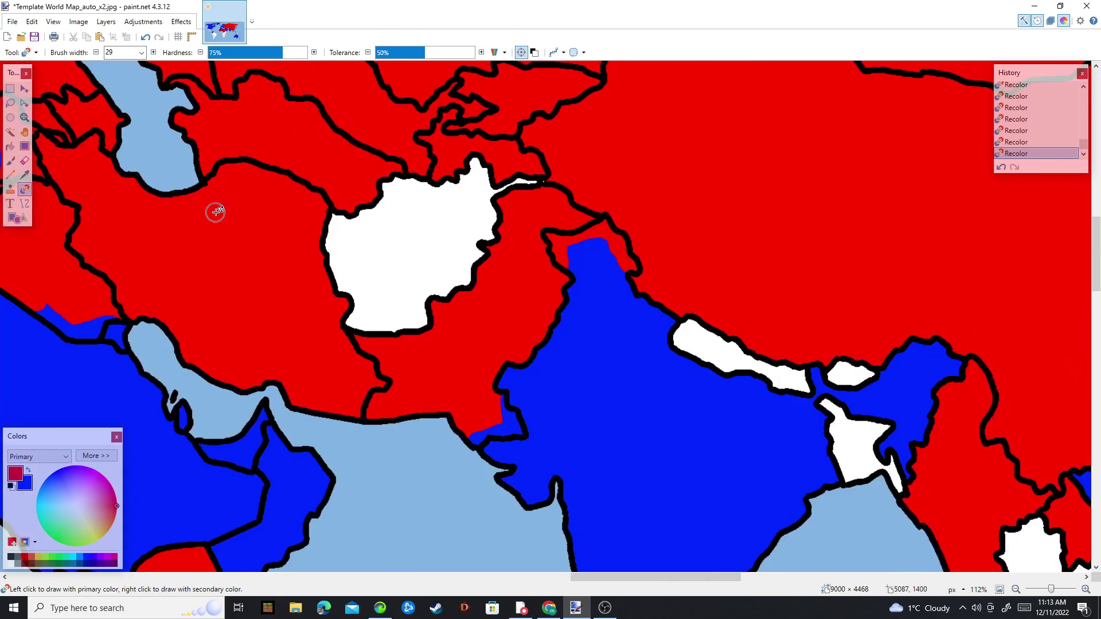
drag(521, 343, 541, 383)
drag(510, 456, 474, 460)
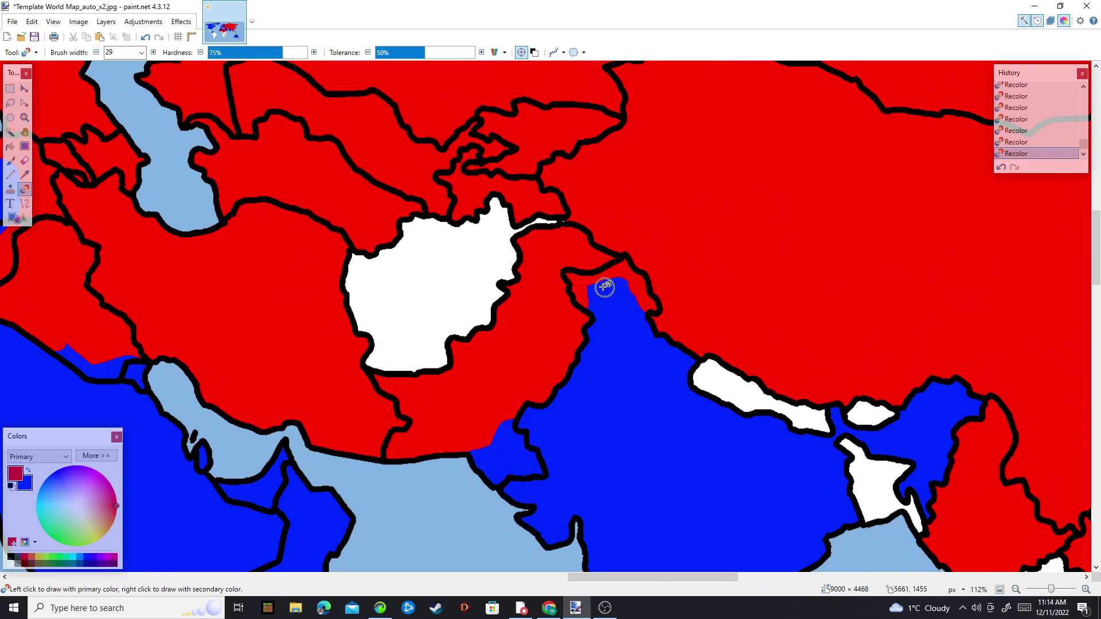
mouse_move(602, 287)
mouse_down()
mouse_move(588, 306)
mouse_move(655, 314)
mouse_up()
drag(596, 284, 647, 309)
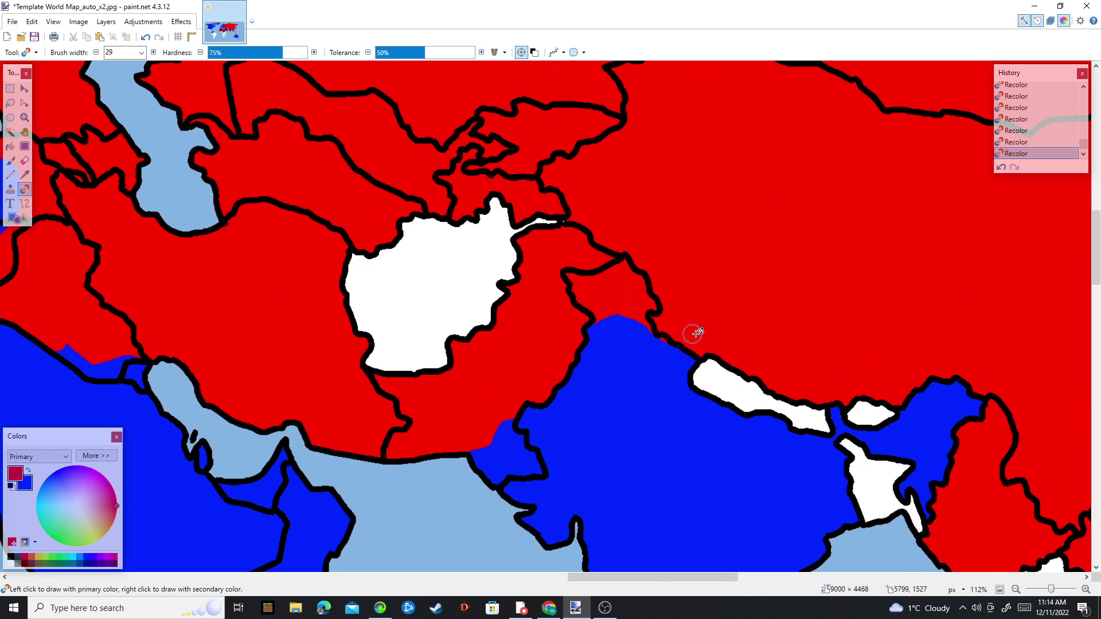
- Recolor the northern edge of northeastern India red and a patch of western Myanmar blue
scroll(696, 333, down, 1)
mouse_move(970, 415)
mouse_down()
mouse_move(638, 392)
mouse_move(559, 360)
mouse_up()
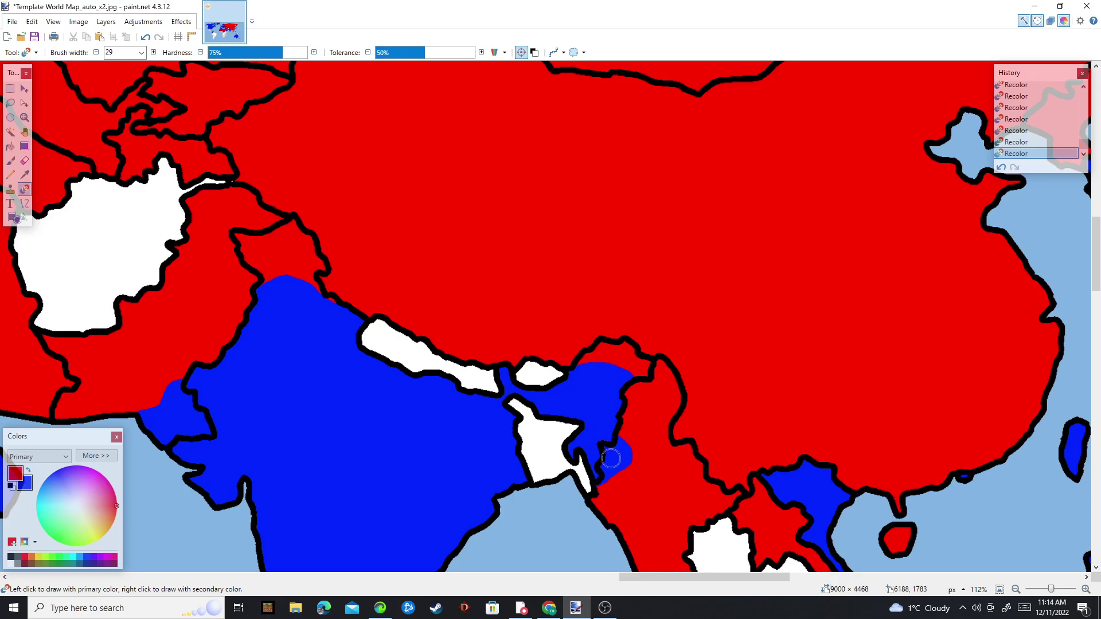
drag(616, 406, 701, 319)
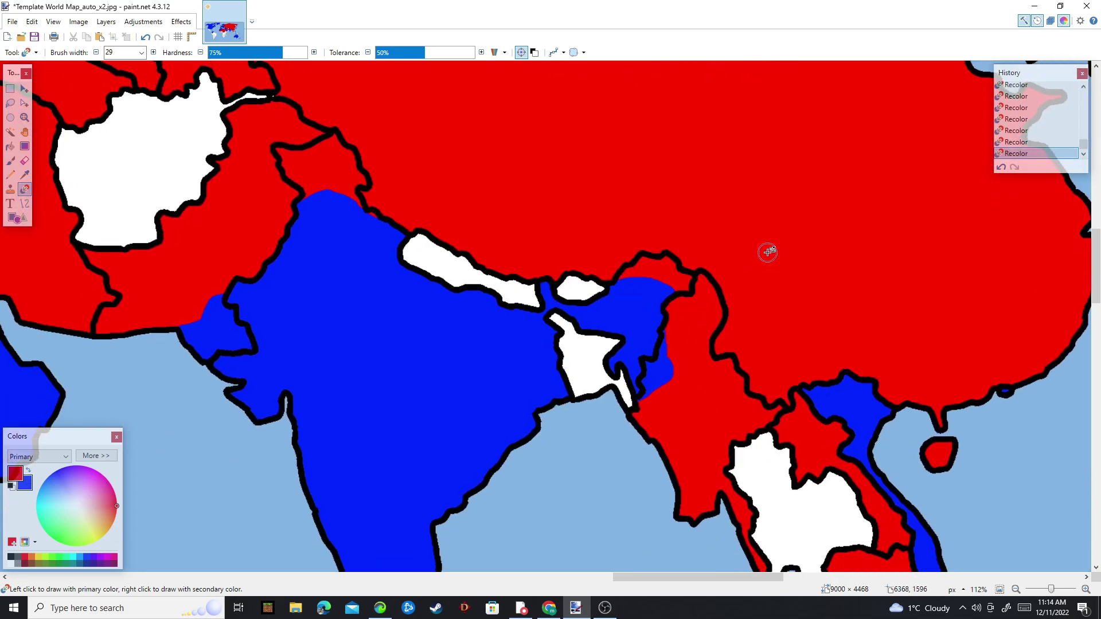
- Recolor the northern edge of Vietnam along the Chinese border red
drag(856, 343, 583, 213)
drag(704, 391, 477, 229)
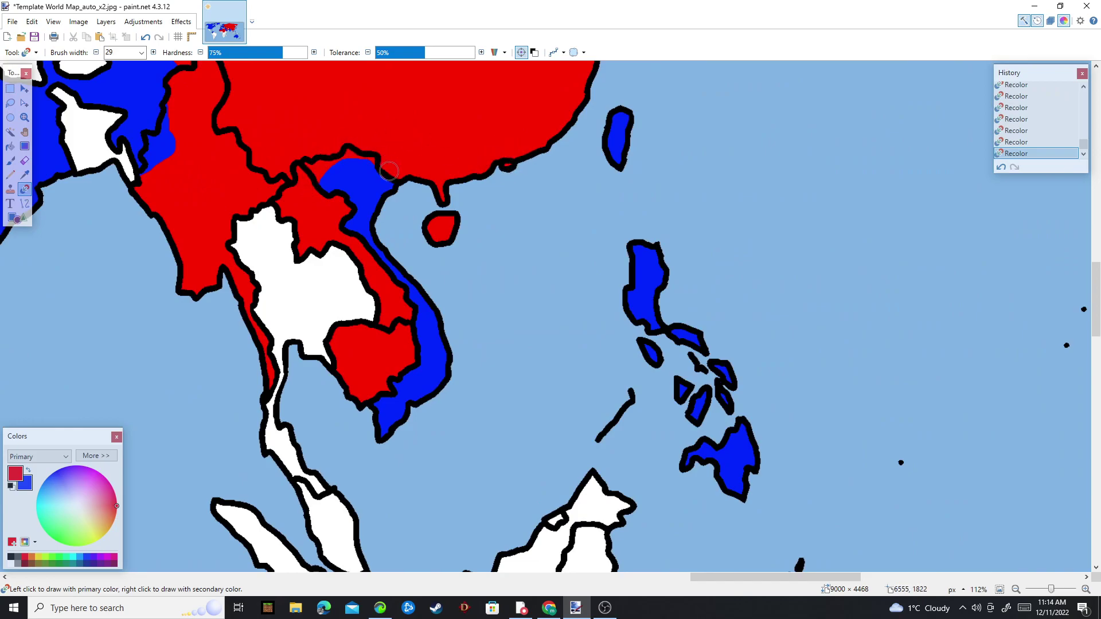
drag(416, 148, 446, 142)
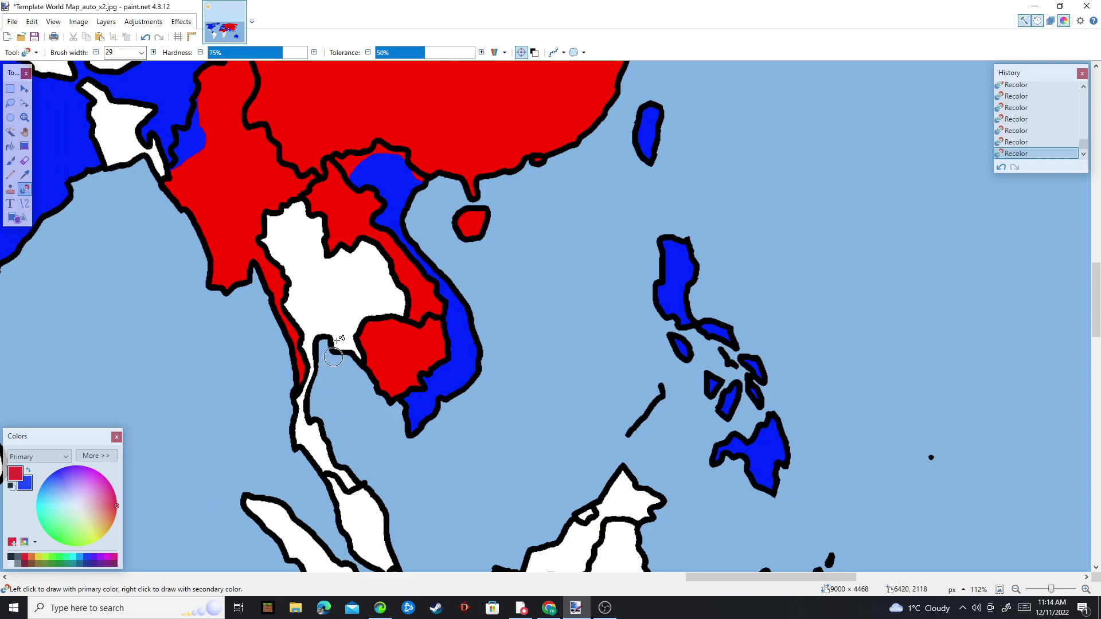
scroll(317, 284, up, 5)
scroll(344, 310, down, 4)
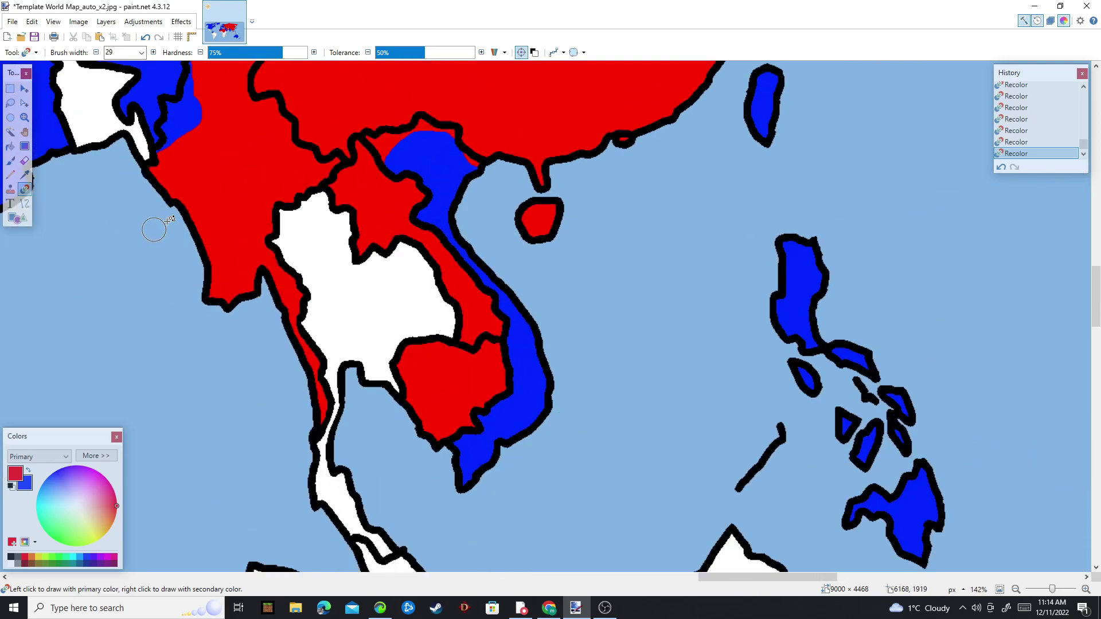
- Recolor Cambodia from red to blue
drag(384, 190, 502, 462)
scroll(482, 264, down, 3)
scroll(516, 287, down, 2)
scroll(517, 390, up, 2)
mouse_move(499, 401)
mouse_down()
mouse_move(487, 406)
mouse_move(513, 446)
mouse_move(539, 347)
mouse_move(424, 361)
mouse_up()
drag(285, 328, 251, 294)
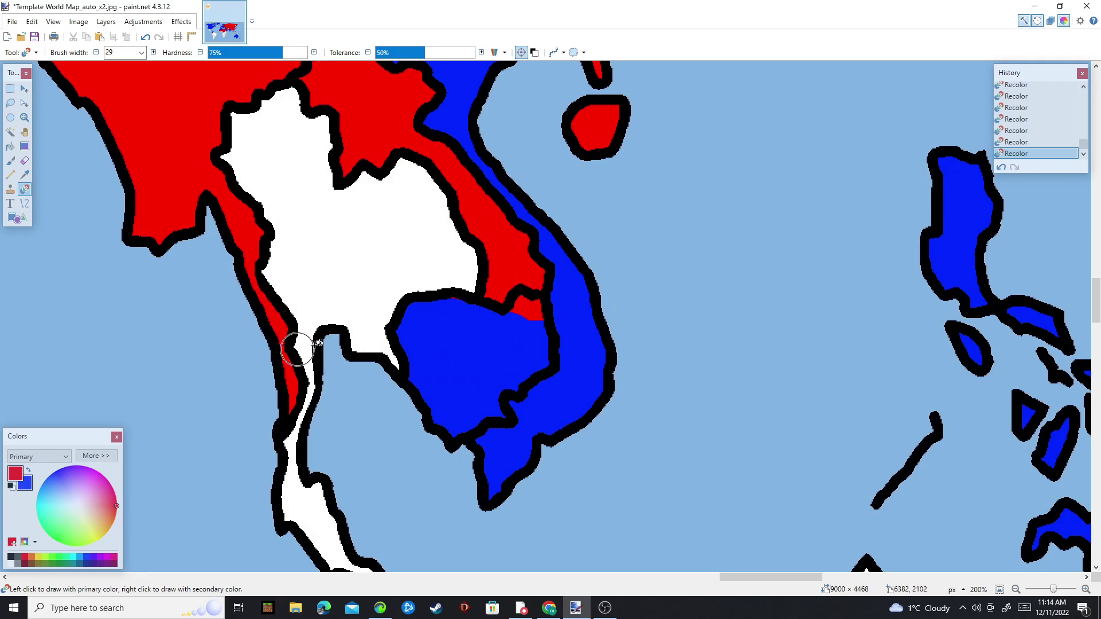
click(414, 319)
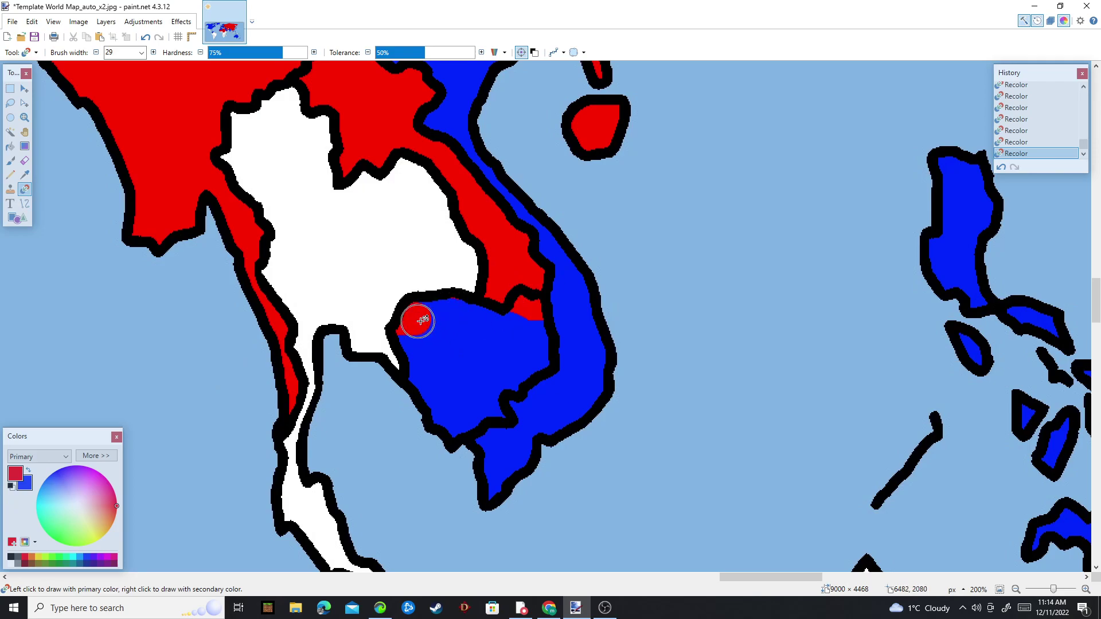
- Recolor Laos blue except for its northern tip, and fill Thailand blue
mouse_move(420, 321)
mouse_down()
mouse_move(433, 303)
mouse_move(525, 273)
mouse_move(465, 210)
mouse_move(433, 146)
mouse_move(361, 164)
mouse_move(344, 120)
mouse_move(405, 88)
mouse_move(450, 239)
mouse_move(398, 229)
mouse_move(352, 243)
mouse_move(408, 285)
mouse_move(358, 304)
mouse_up()
key(f)
right_click(360, 395)
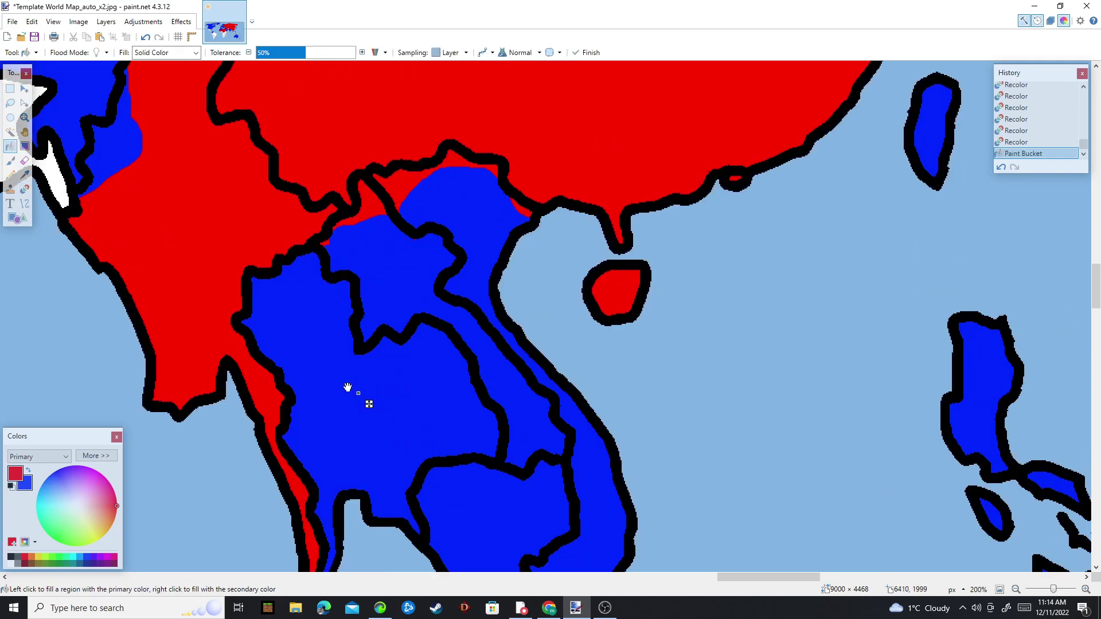
- Recolor southern and western Myanmar blue, leaving a red strip along the northeastern border
drag(339, 381, 482, 358)
key(r)
mouse_move(376, 359)
mouse_down()
mouse_move(391, 354)
mouse_move(453, 414)
mouse_move(436, 460)
mouse_move(465, 555)
mouse_move(512, 224)
mouse_move(692, 563)
mouse_up()
scroll(447, 572, down, 5)
drag(523, 411, 635, 595)
mouse_move(648, 468)
mouse_down()
mouse_move(650, 487)
mouse_move(597, 505)
mouse_move(585, 450)
mouse_move(714, 364)
mouse_move(698, 396)
mouse_move(516, 353)
mouse_move(558, 393)
mouse_move(570, 376)
mouse_move(762, 457)
mouse_move(541, 298)
mouse_move(664, 390)
mouse_move(565, 251)
mouse_move(546, 140)
mouse_move(601, 380)
mouse_move(545, 283)
mouse_move(664, 369)
mouse_move(545, 184)
mouse_move(544, 103)
mouse_move(497, 105)
mouse_move(484, 152)
mouse_up()
- Fill Yemen blue
scroll(499, 160, down, 4)
scroll(555, 171, down, 2)
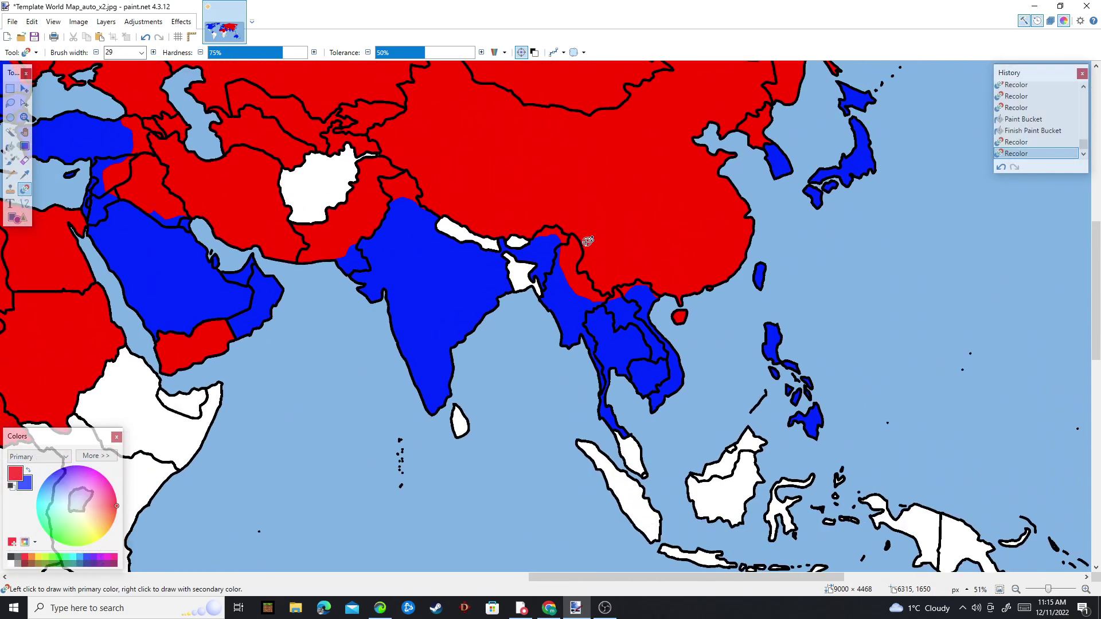
scroll(160, 336, up, 4)
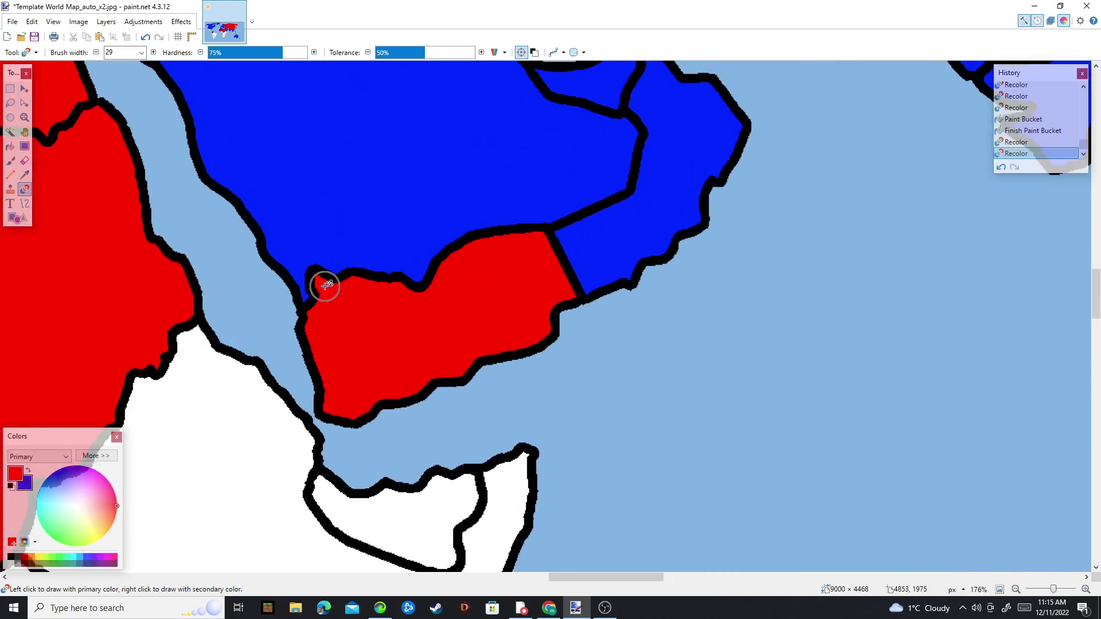
scroll(325, 285, up, 1)
key(f)
click(369, 321)
key(r)
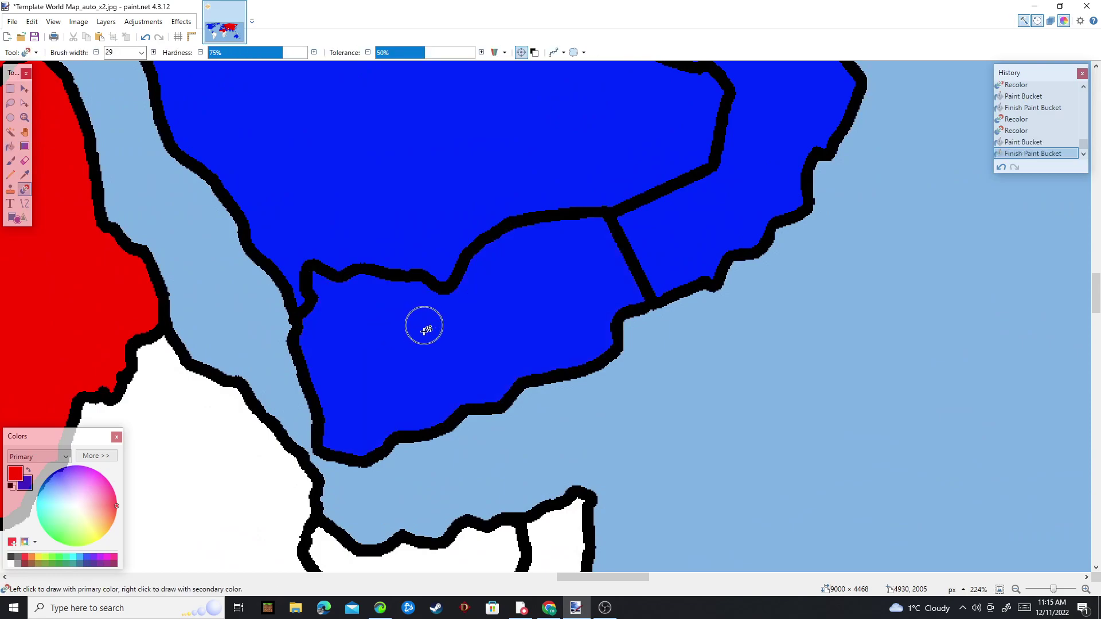
- Fill East Africa, Ethiopia, Somalia with the Horn's northern coast, and the Democratic Republic of the Congo blue
scroll(424, 343, down, 7)
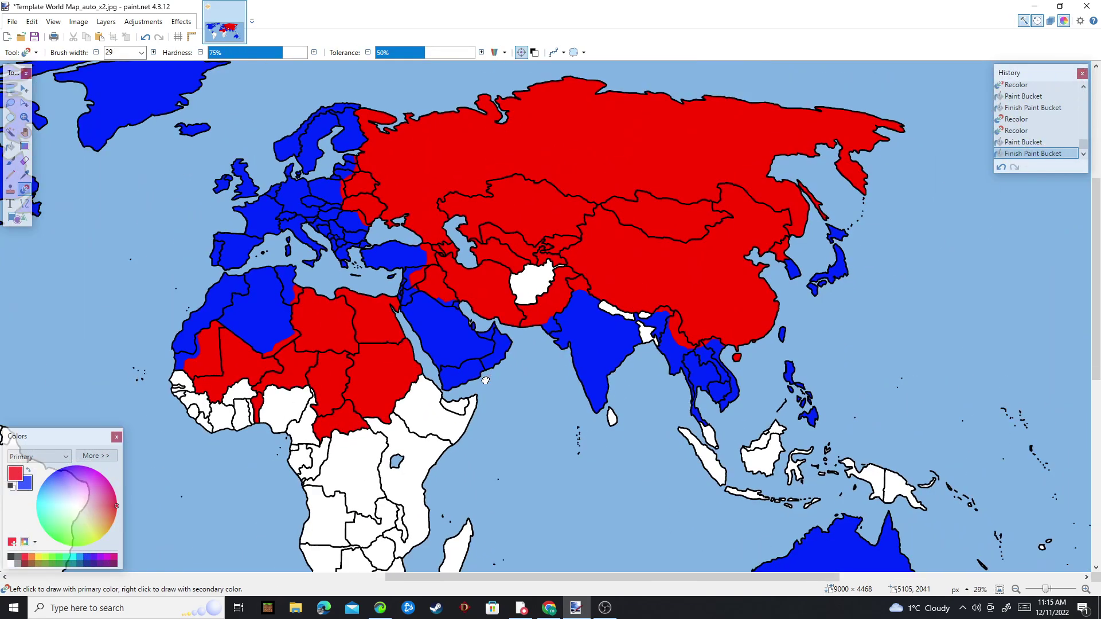
scroll(485, 380, up, 4)
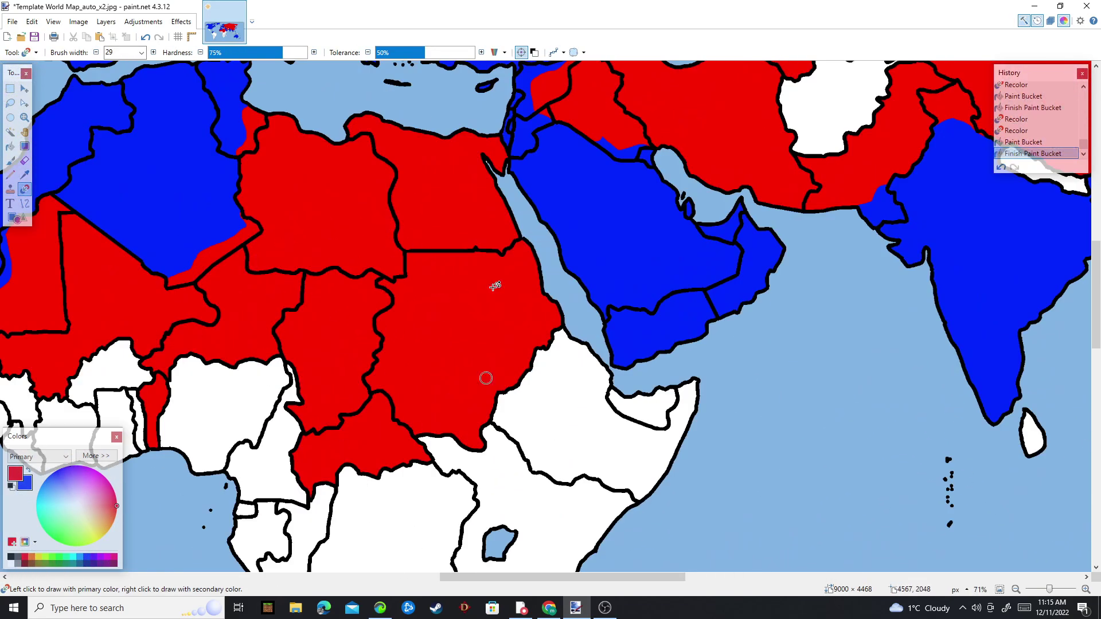
scroll(467, 196, down, 3)
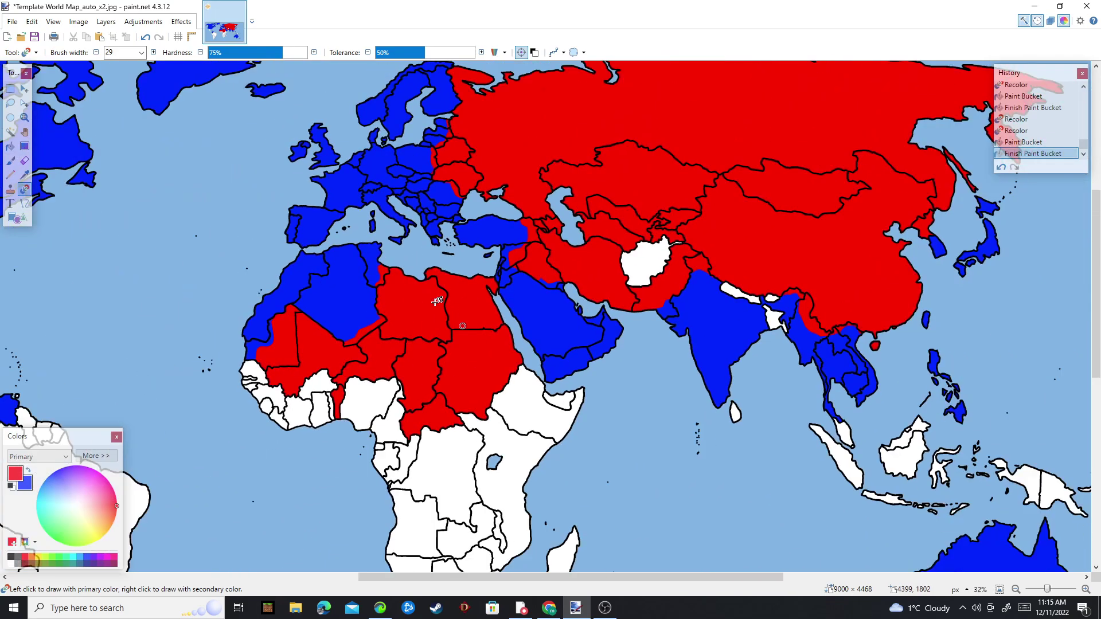
scroll(477, 381, up, 4)
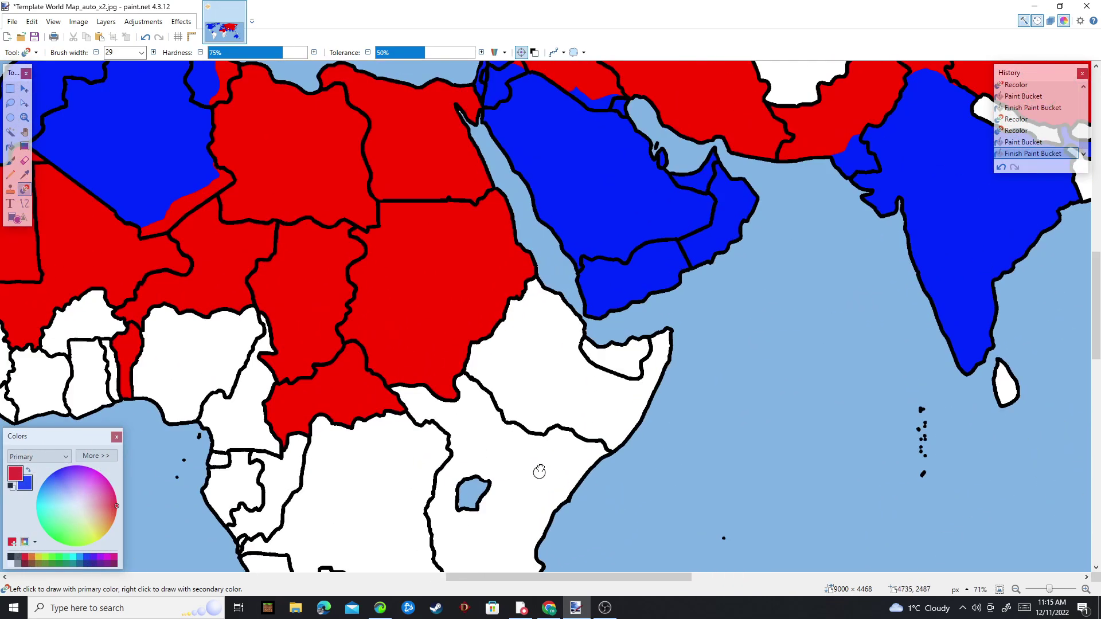
key(f)
right_click(534, 449)
right_click(563, 339)
right_click(639, 334)
drag(402, 468, 494, 230)
right_click(478, 376)
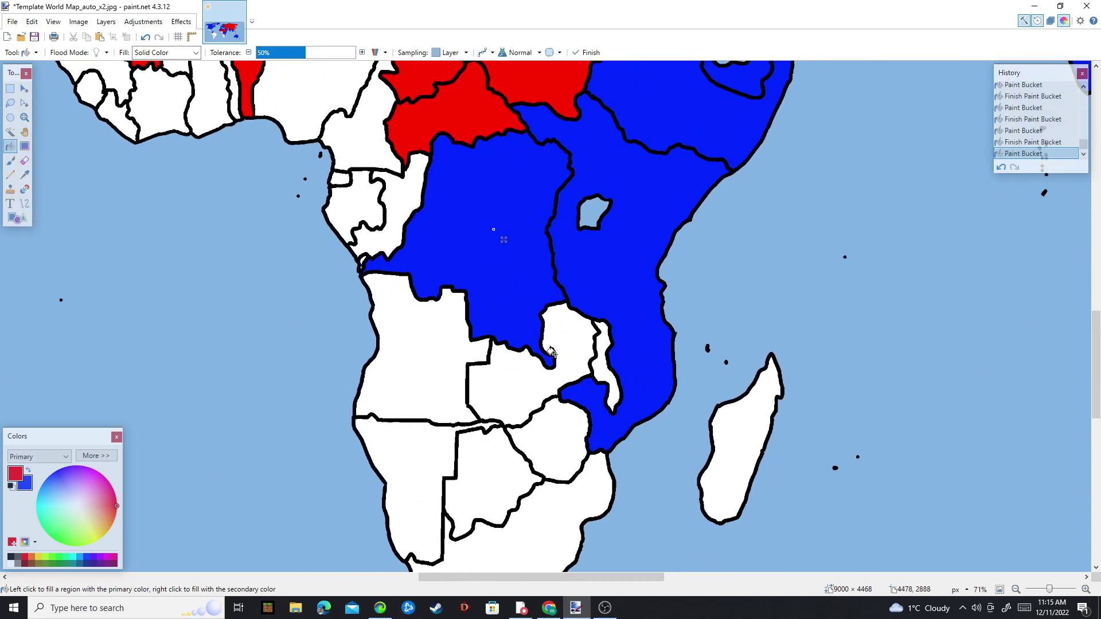
- Fill the Republic of the Congo red
scroll(567, 342, up, 3)
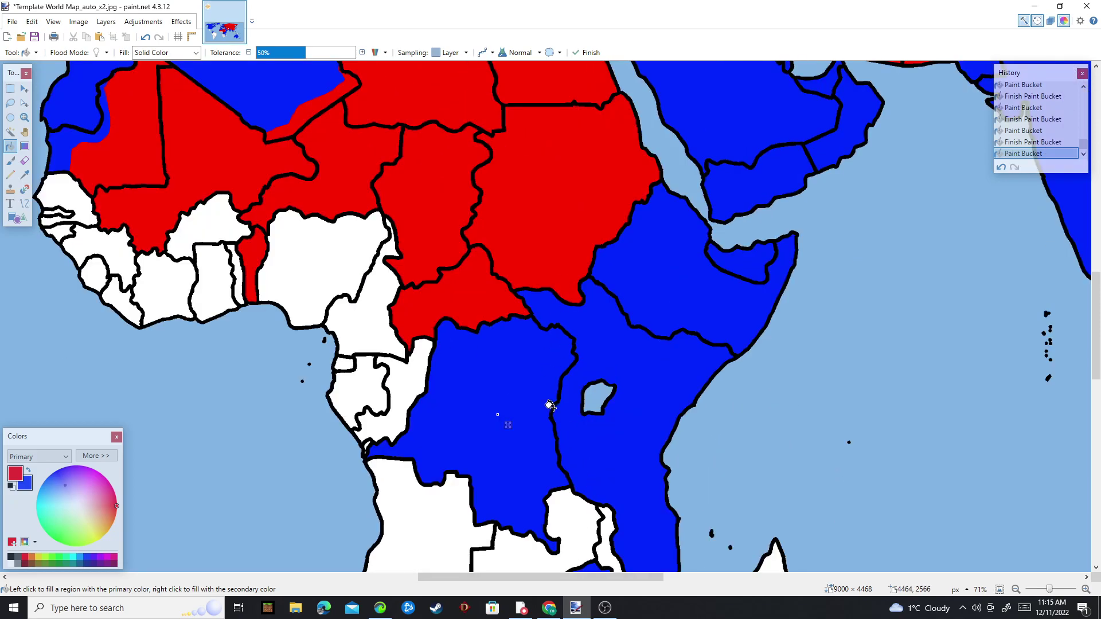
drag(485, 339, 558, 341)
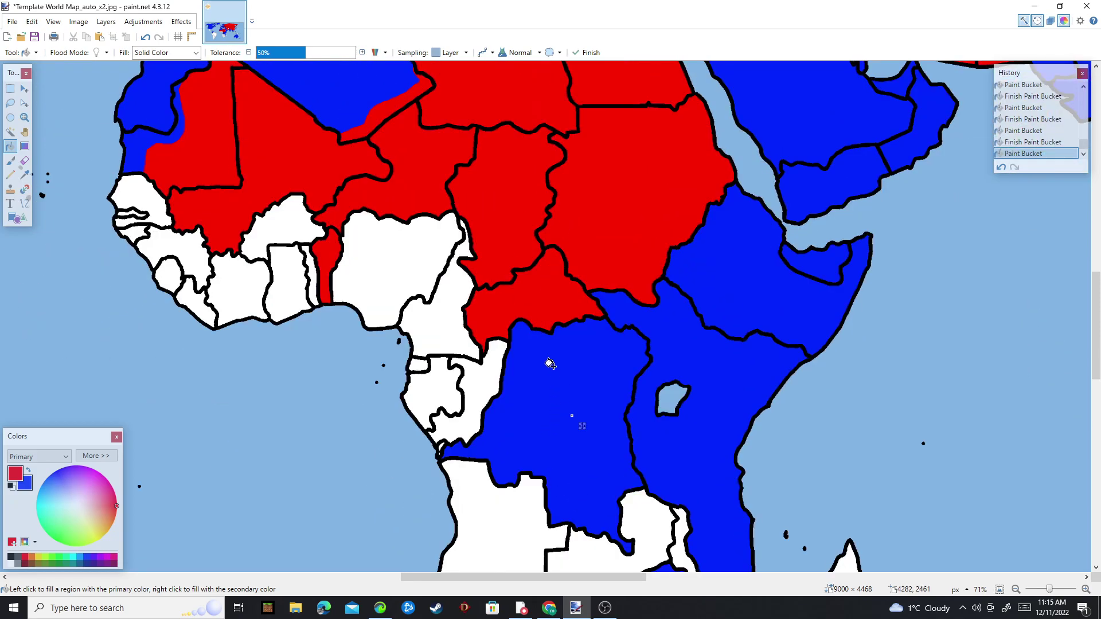
scroll(550, 364, down, 1)
scroll(617, 397, left, 1)
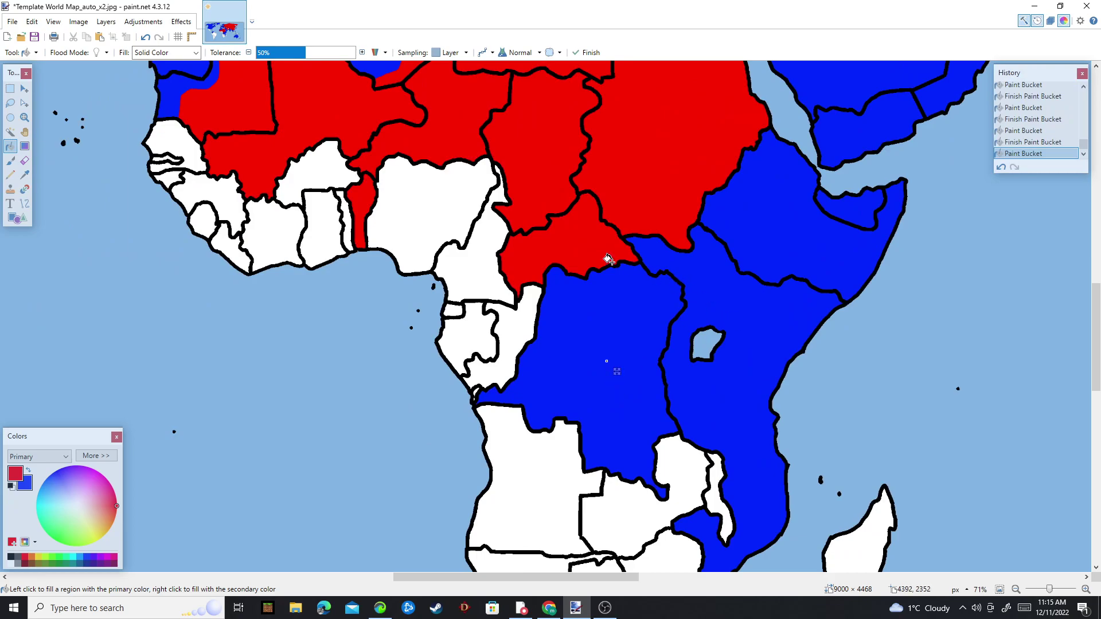
scroll(536, 317, down, 1)
scroll(528, 316, up, 2)
click(526, 309)
- Fill Angola and its small Cabinda exclave red
drag(522, 316, 515, 202)
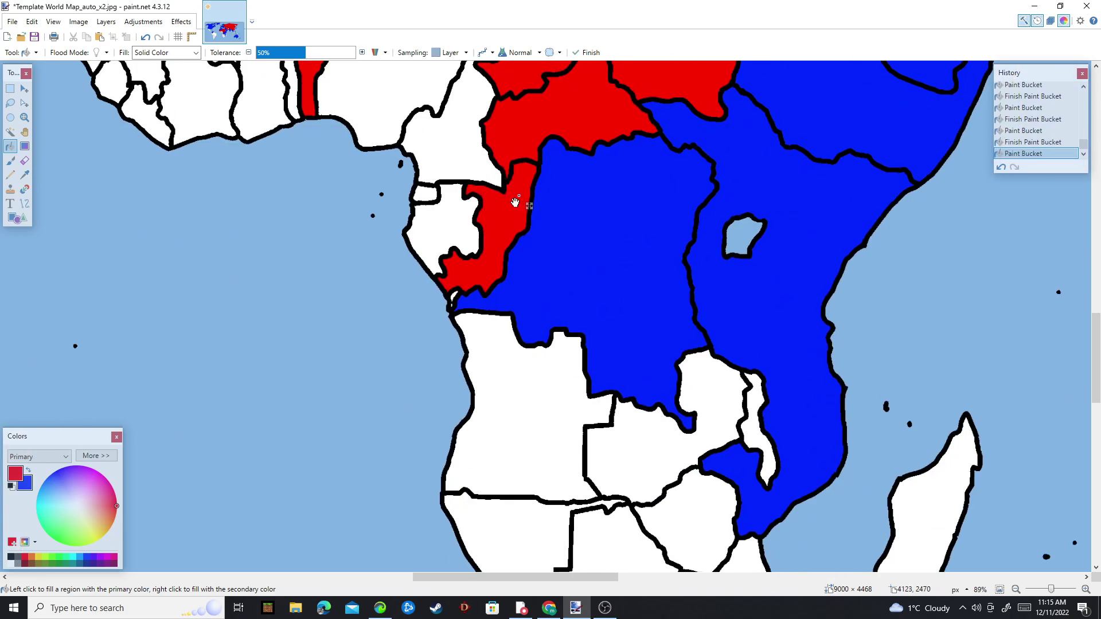
scroll(515, 202, down, 2)
click(492, 319)
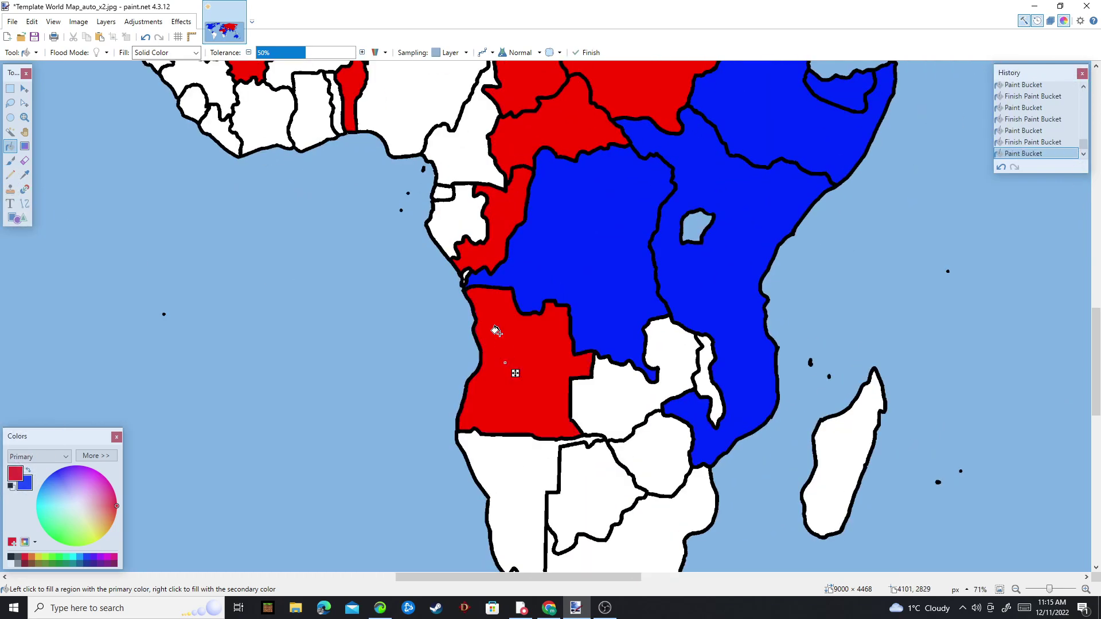
scroll(462, 276, up, 8)
click(470, 263)
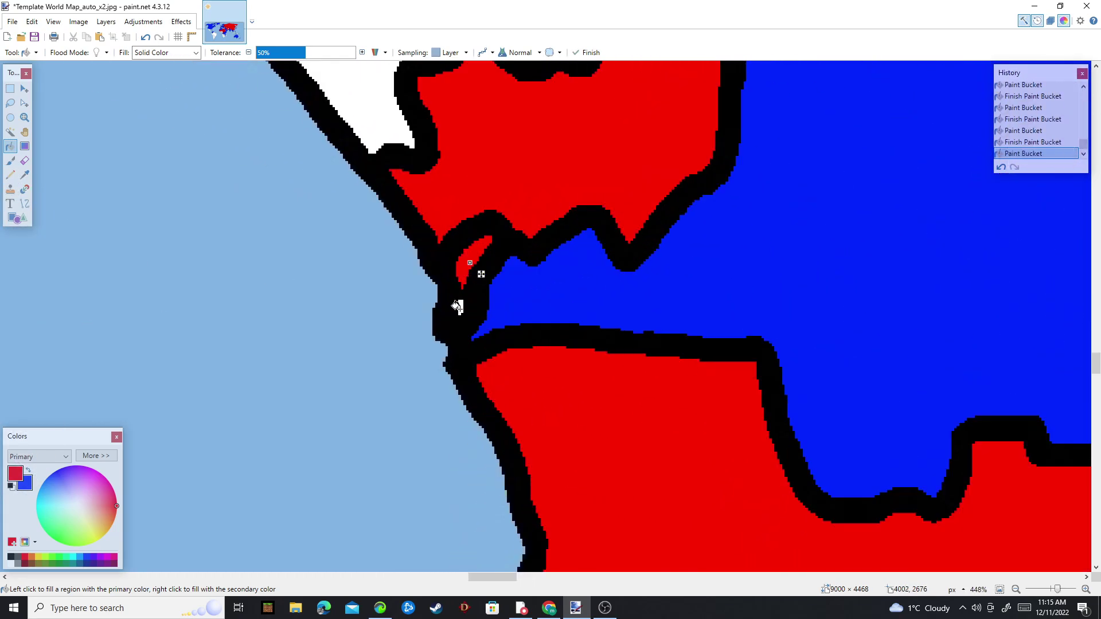
- Fill Burkina Faso, Guinea and Ghana in West Africa red
scroll(501, 386, down, 8)
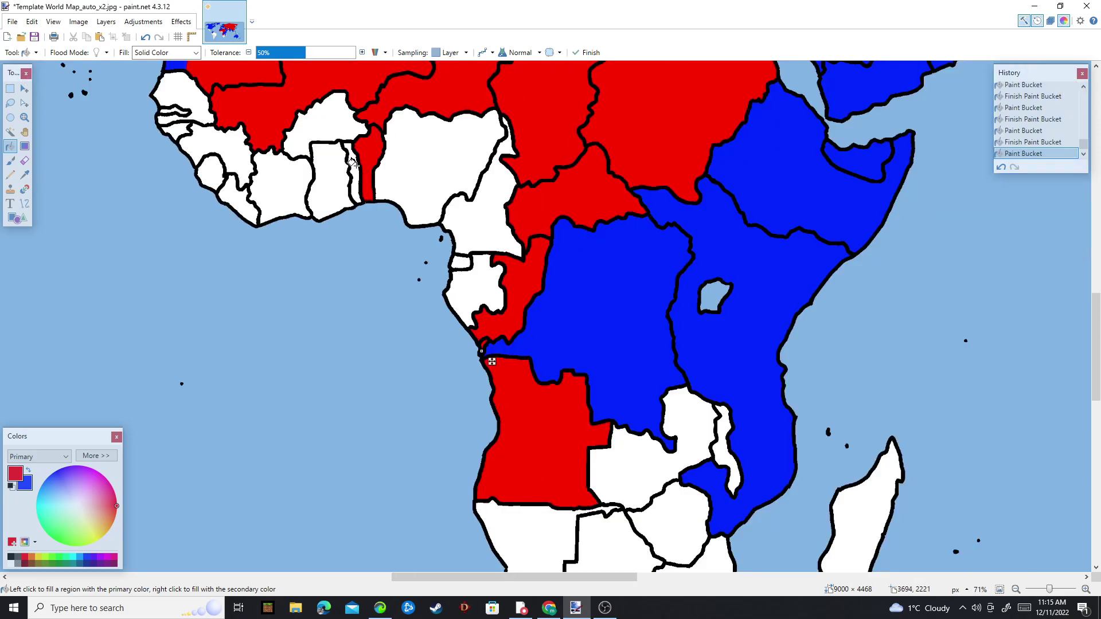
click(326, 118)
scroll(367, 344, up, 2)
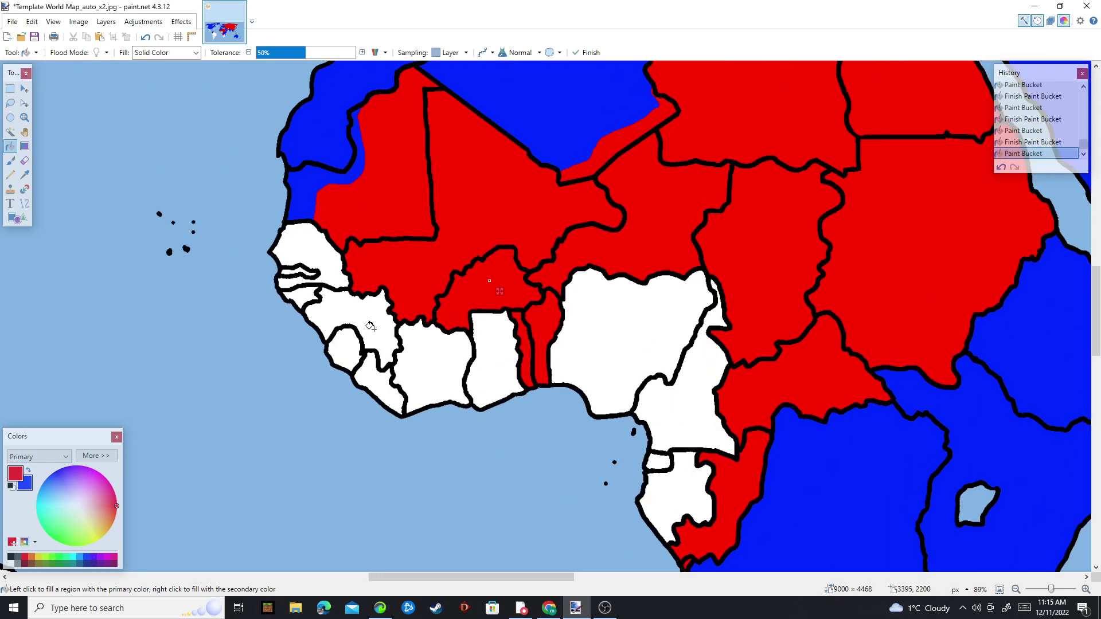
click(374, 328)
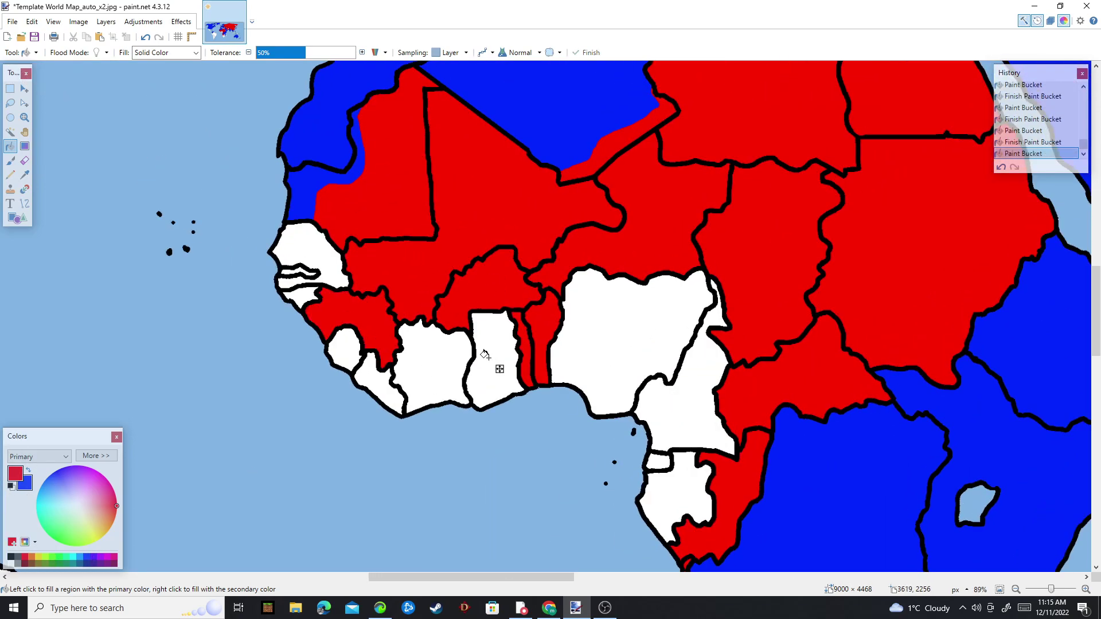
click(492, 358)
- Examine the whole world map, comparing the blue and red blocs across Africa, Asia and Europe
scroll(496, 378, down, 5)
scroll(648, 330, down, 3)
scroll(743, 496, up, 4)
scroll(617, 418, down, 3)
scroll(618, 417, down, 1)
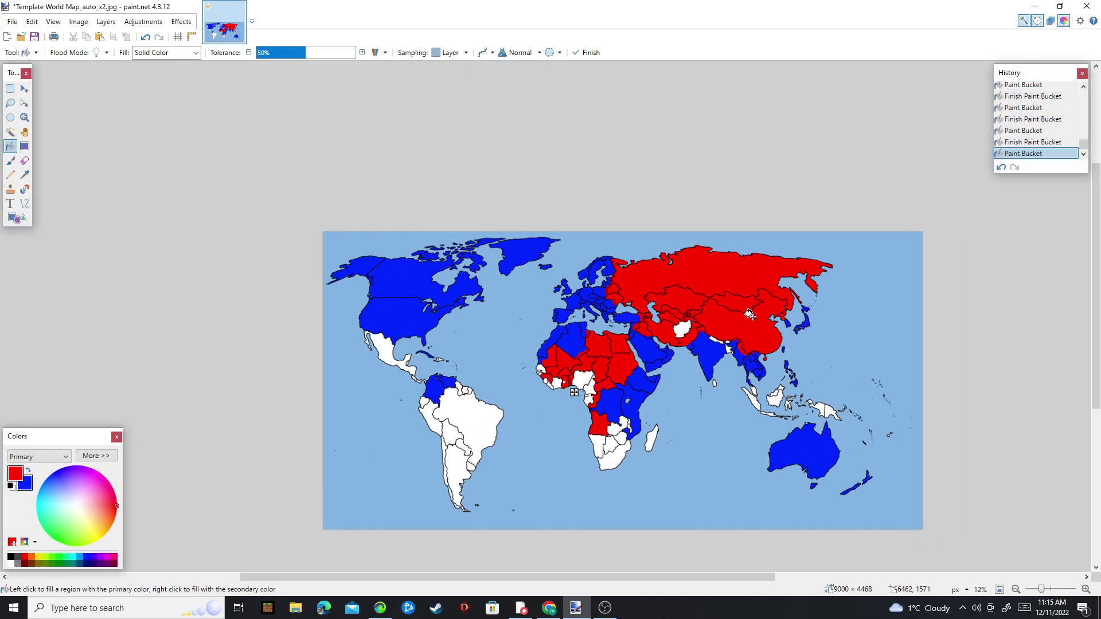
scroll(580, 449, up, 5)
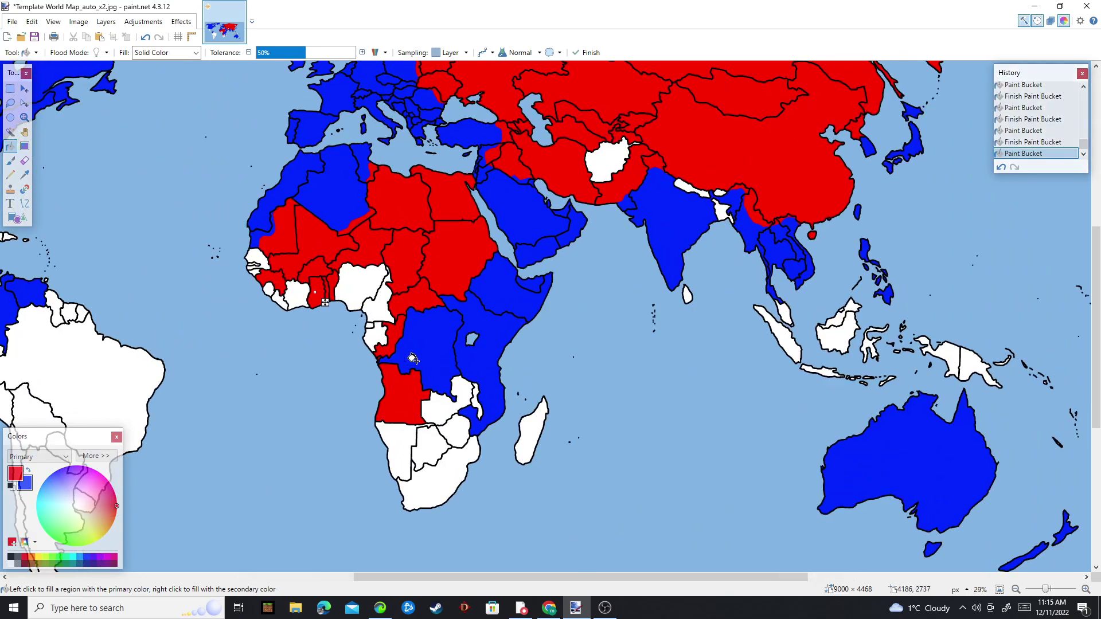
scroll(580, 449, down, 3)
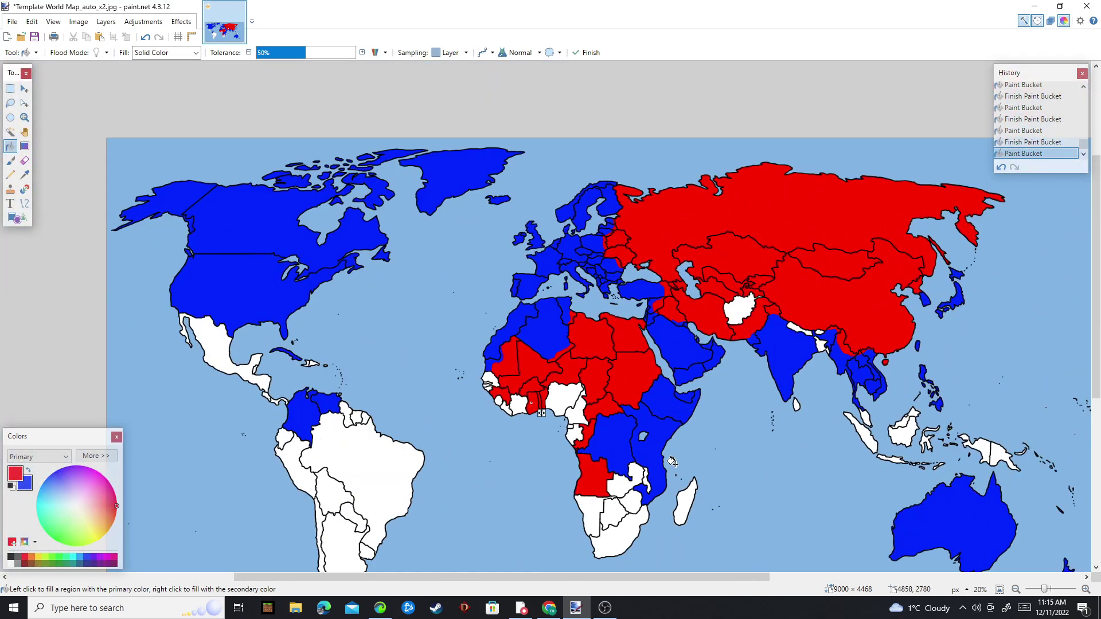
scroll(821, 290, up, 4)
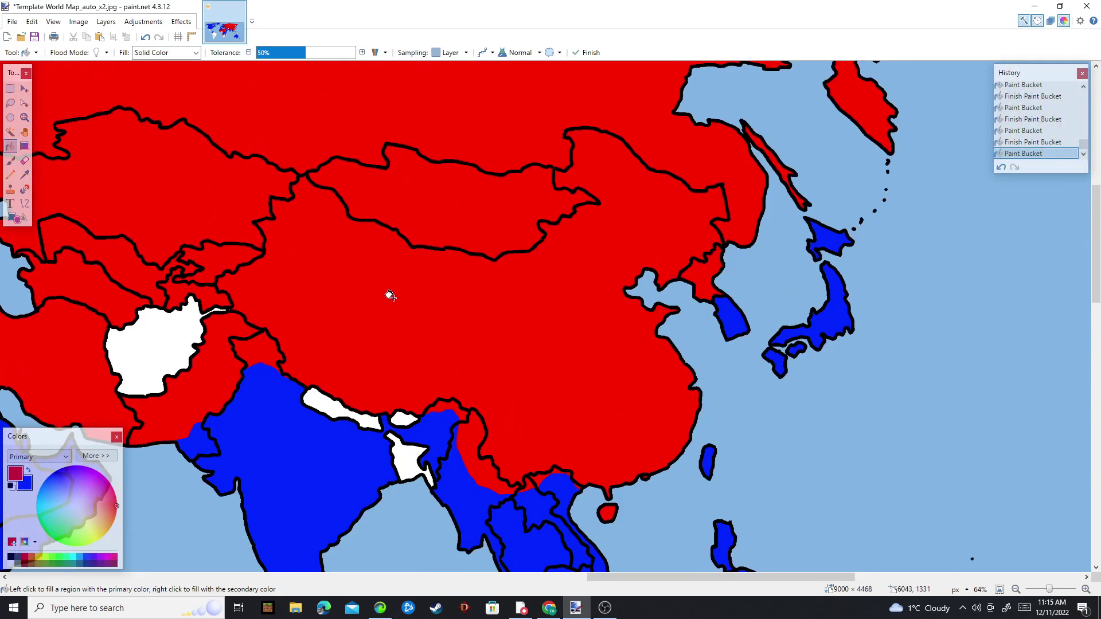
scroll(390, 296, down, 2)
drag(390, 296, 839, 344)
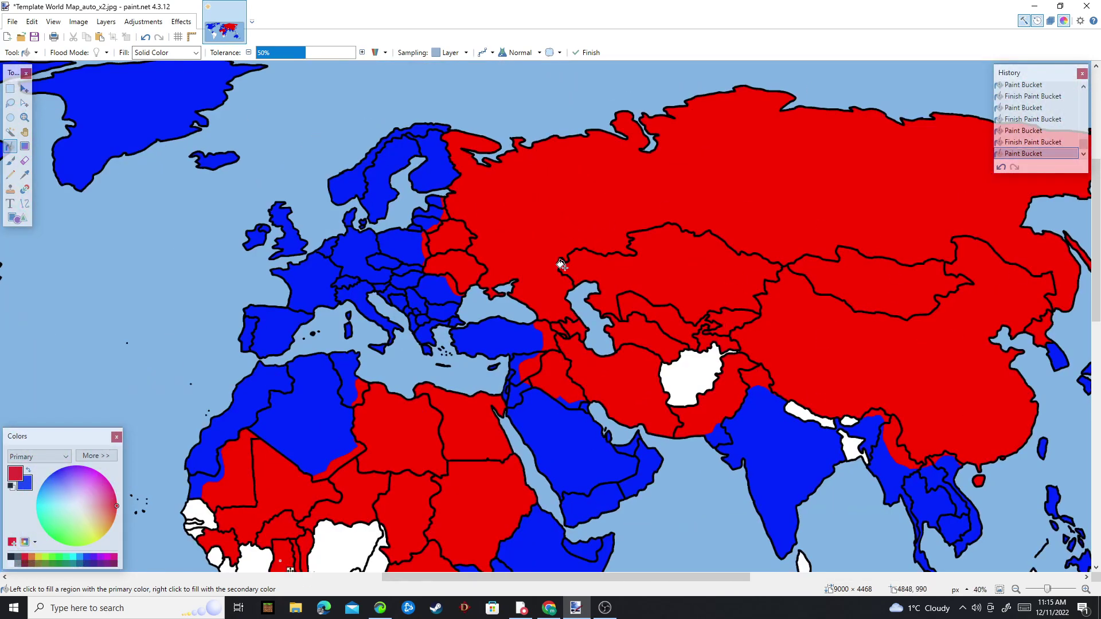